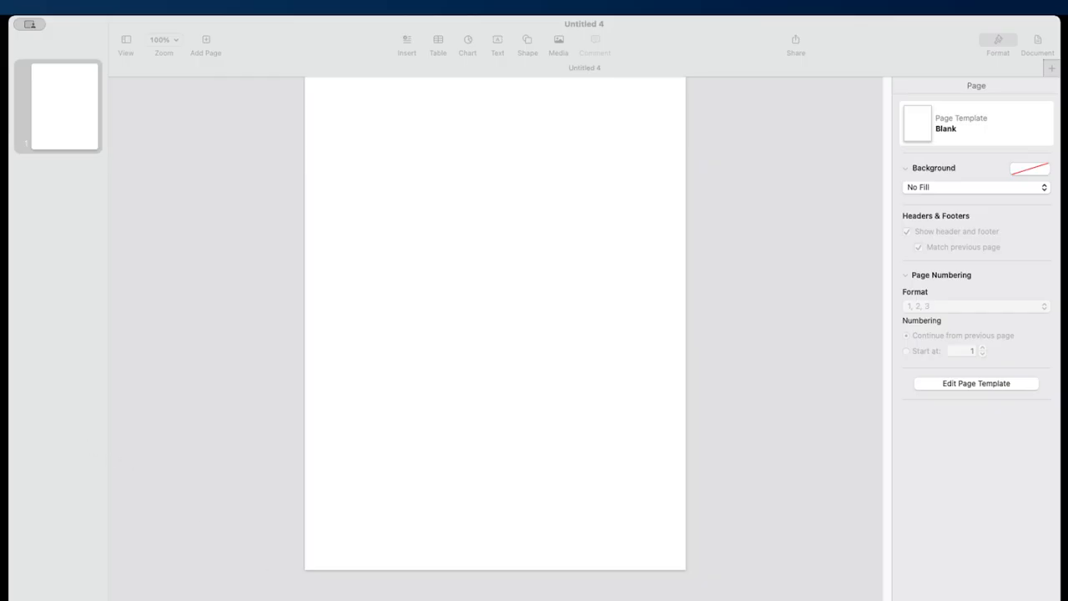
{"action": "key", "text": "super+Tab"}
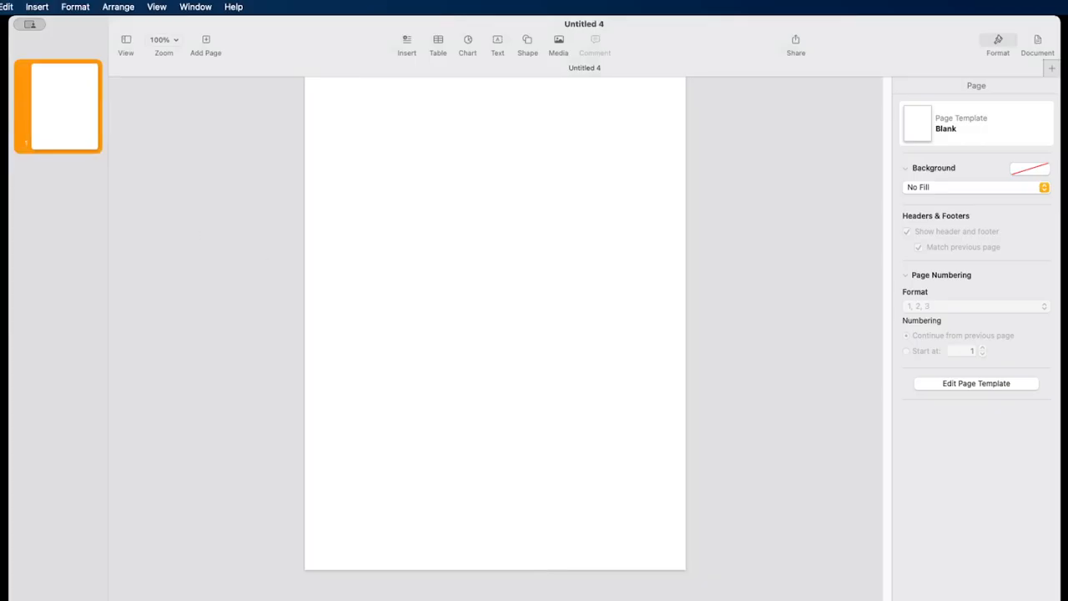
{"action": "key", "text": "super+n"}
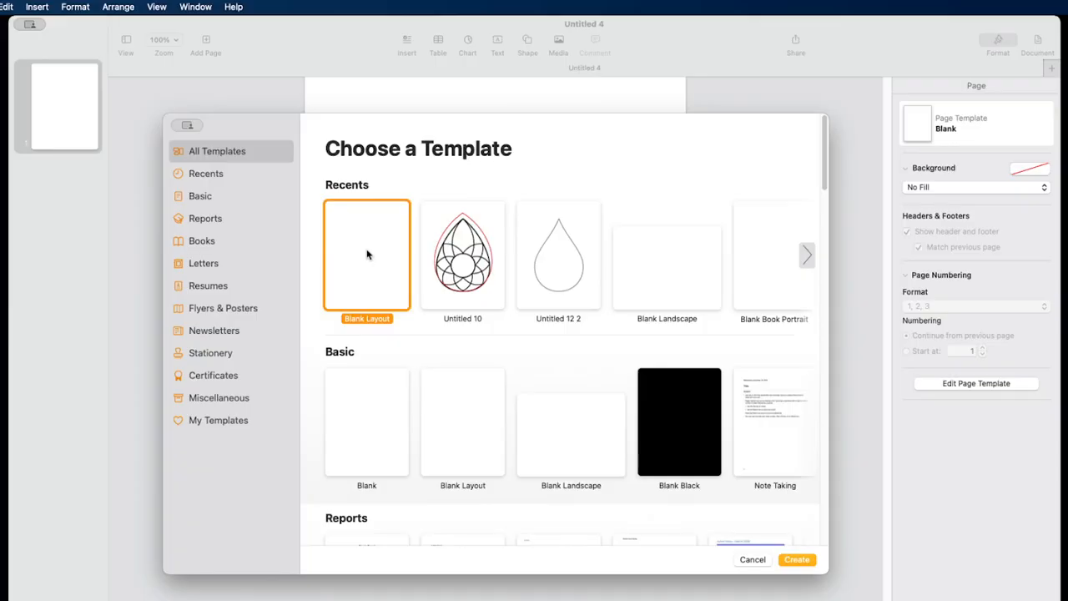
{"action": "left_click", "coordinate": [753, 561]}
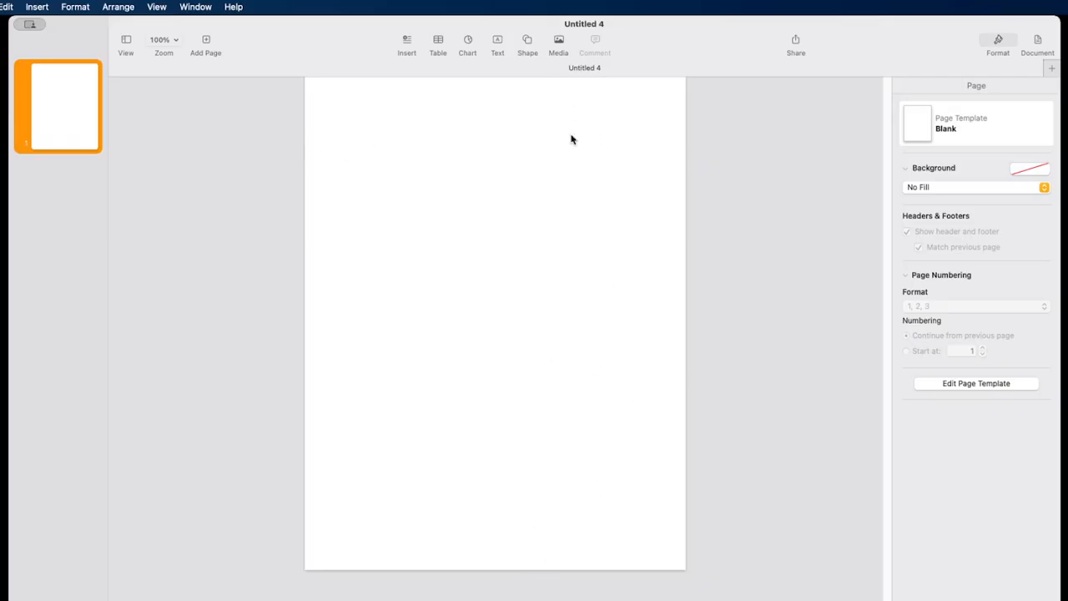
Insert the solid water-drop shape from the Symbols category of the shape library
{"action": "left_click", "coordinate": [528, 42]}
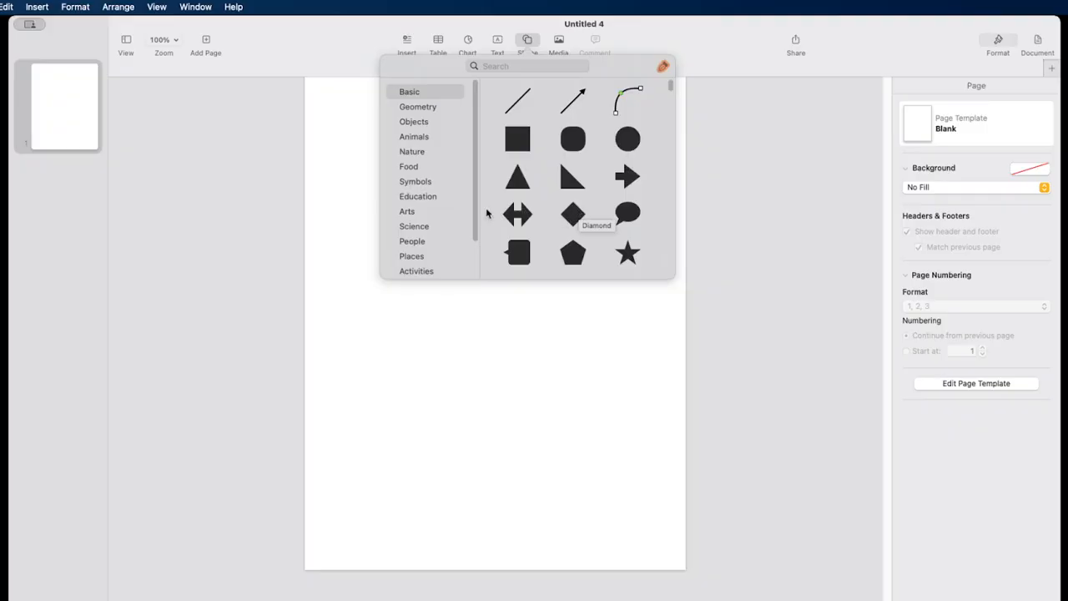
{"action": "scroll", "coordinate": [455, 214], "scroll_direction": "down", "scroll_amount": 3}
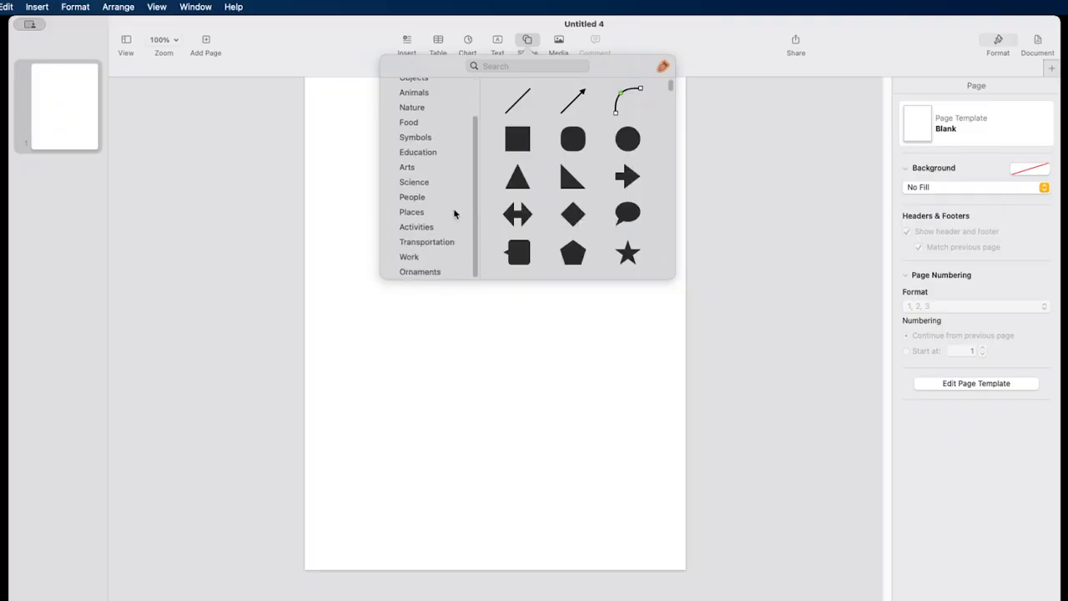
{"action": "left_click", "coordinate": [423, 271]}
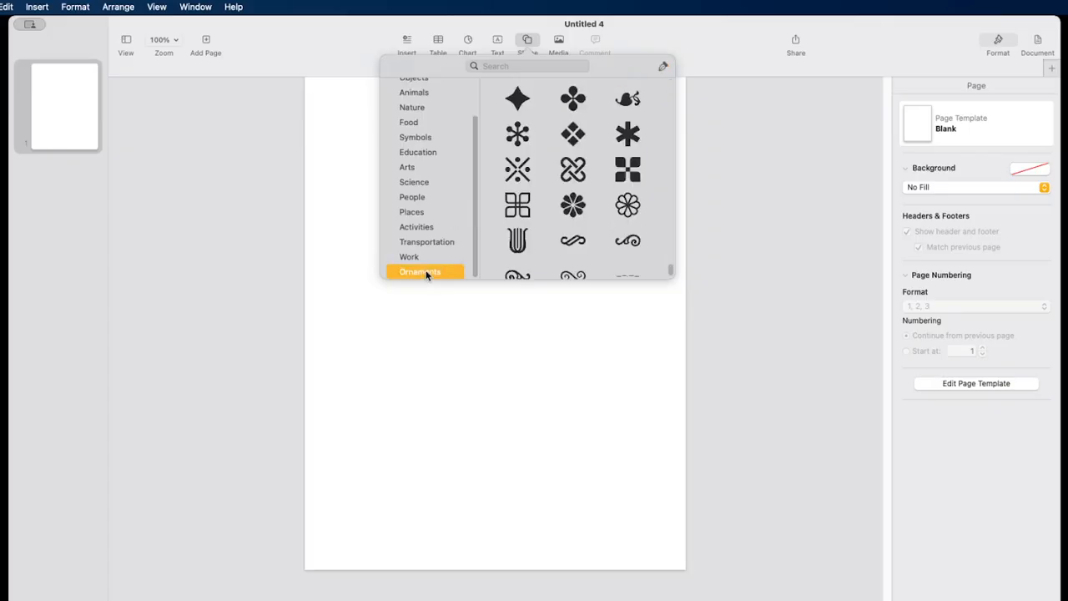
{"action": "scroll", "coordinate": [585, 239], "scroll_direction": "up", "scroll_amount": 2}
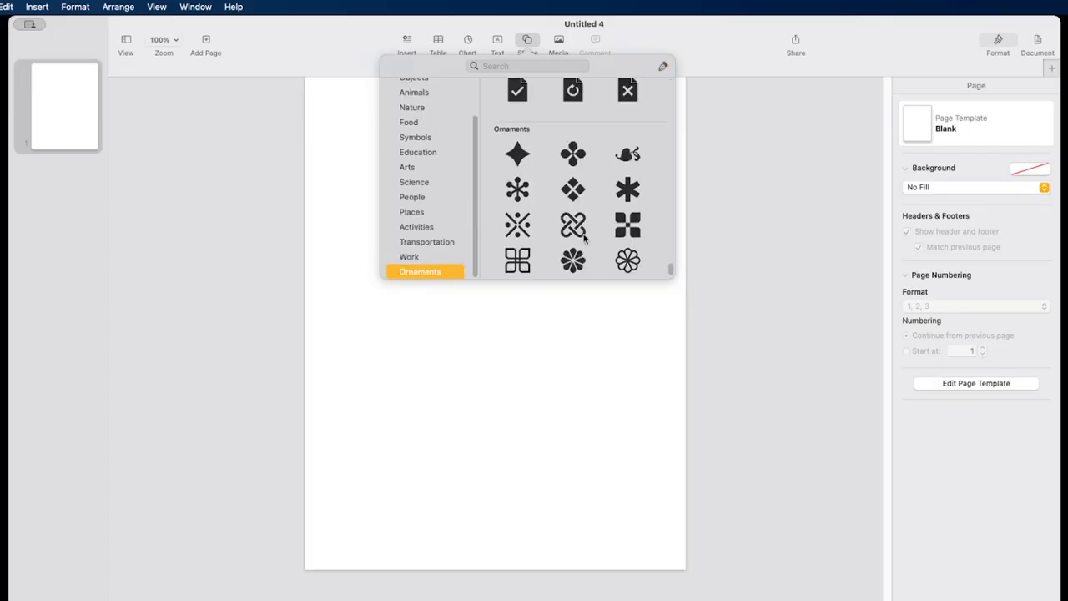
{"action": "left_click", "coordinate": [423, 139]}
{"action": "scroll", "coordinate": [573, 171], "scroll_direction": "down", "scroll_amount": 2}
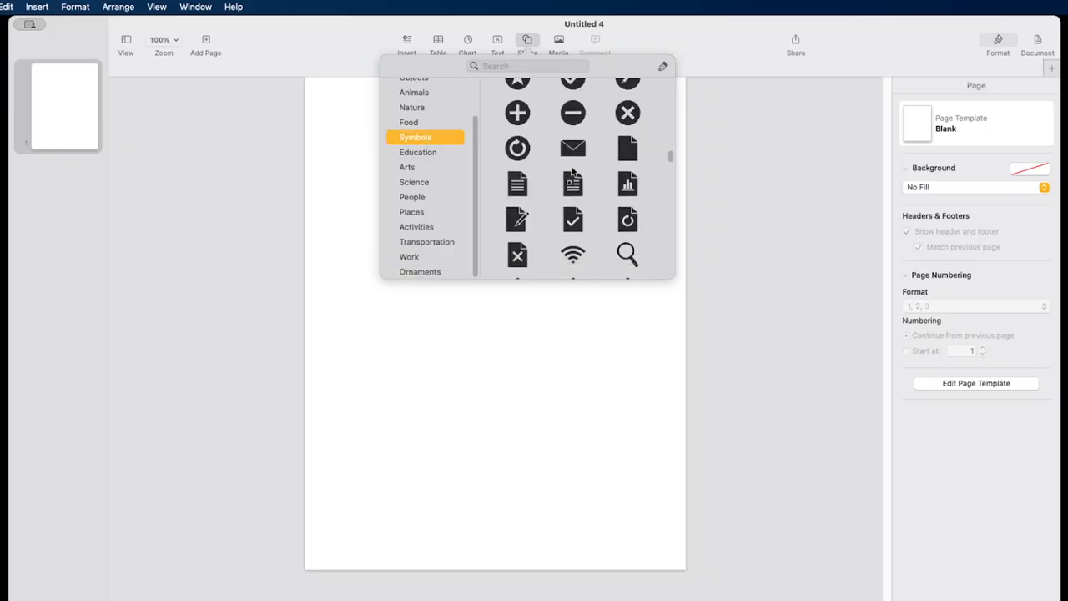
{"action": "scroll", "coordinate": [572, 173], "scroll_direction": "down", "scroll_amount": 10}
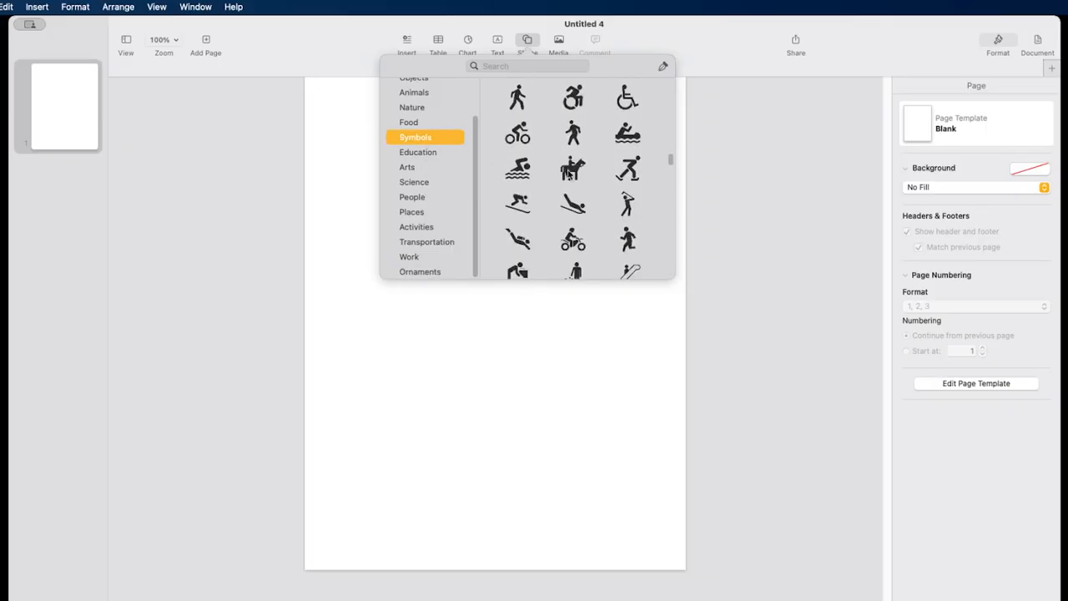
{"action": "scroll", "coordinate": [569, 173], "scroll_direction": "down", "scroll_amount": 2}
{"action": "scroll", "coordinate": [569, 174], "scroll_direction": "down", "scroll_amount": 1}
{"action": "scroll", "coordinate": [570, 174], "scroll_direction": "down", "scroll_amount": 4}
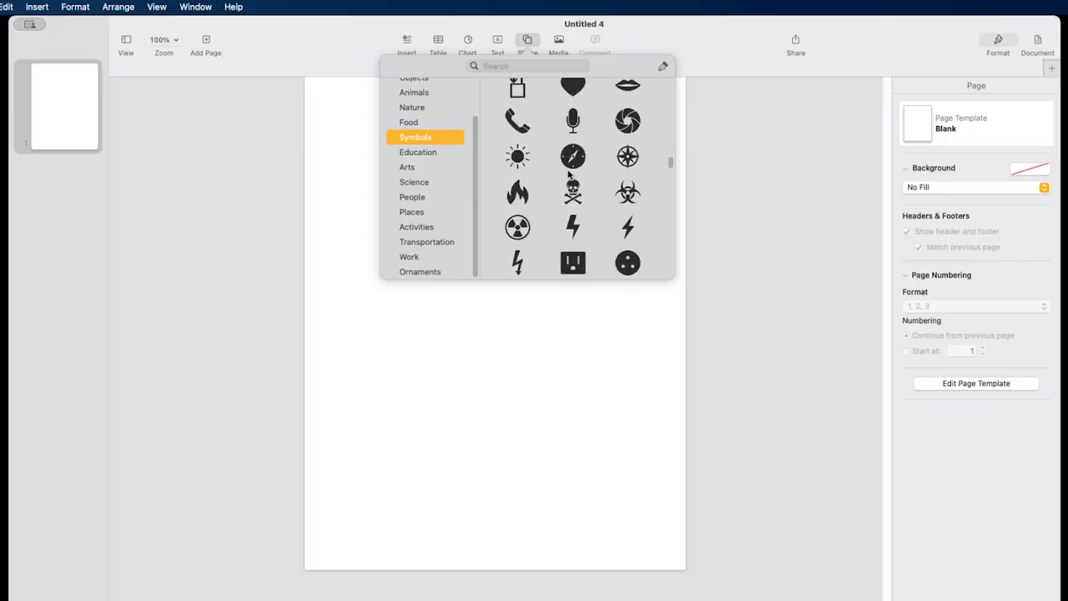
{"action": "scroll", "coordinate": [569, 174], "scroll_direction": "down", "scroll_amount": 3}
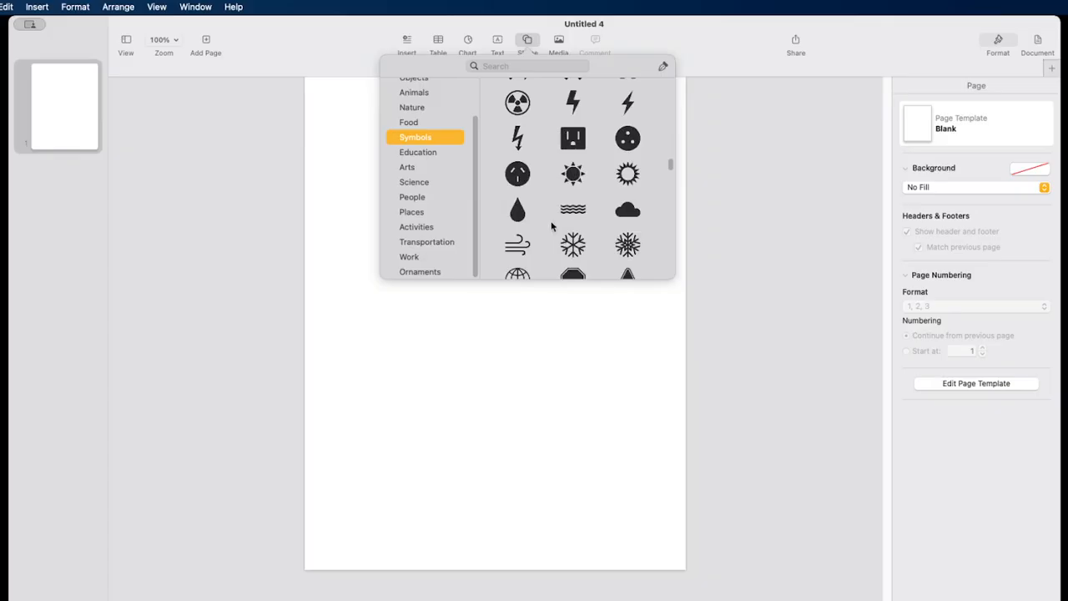
{"action": "scroll", "coordinate": [517, 213], "scroll_direction": "down", "scroll_amount": 1}
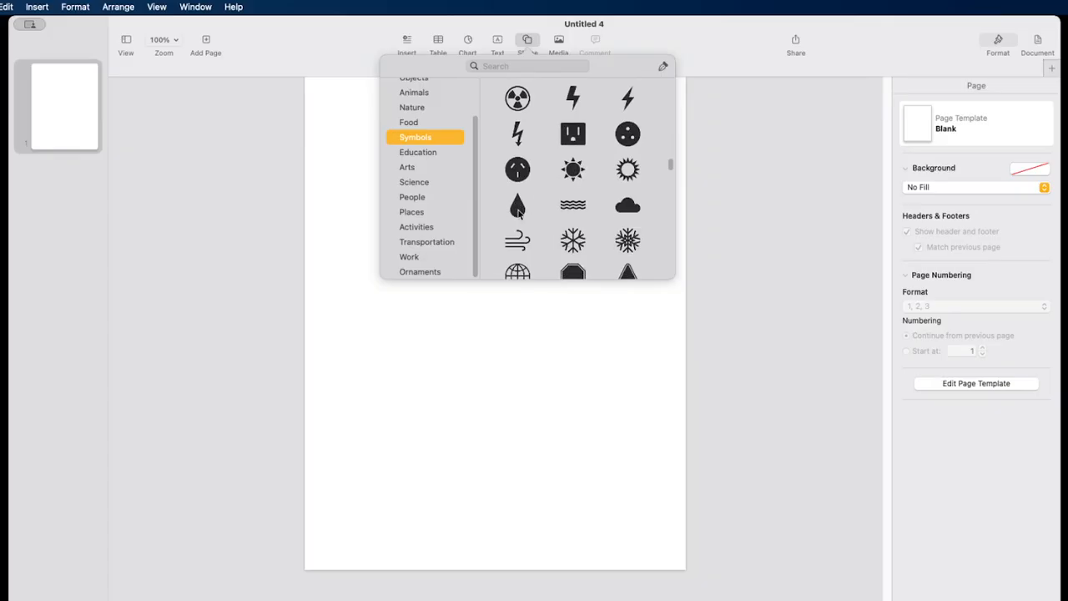
{"action": "left_click", "coordinate": [518, 207]}
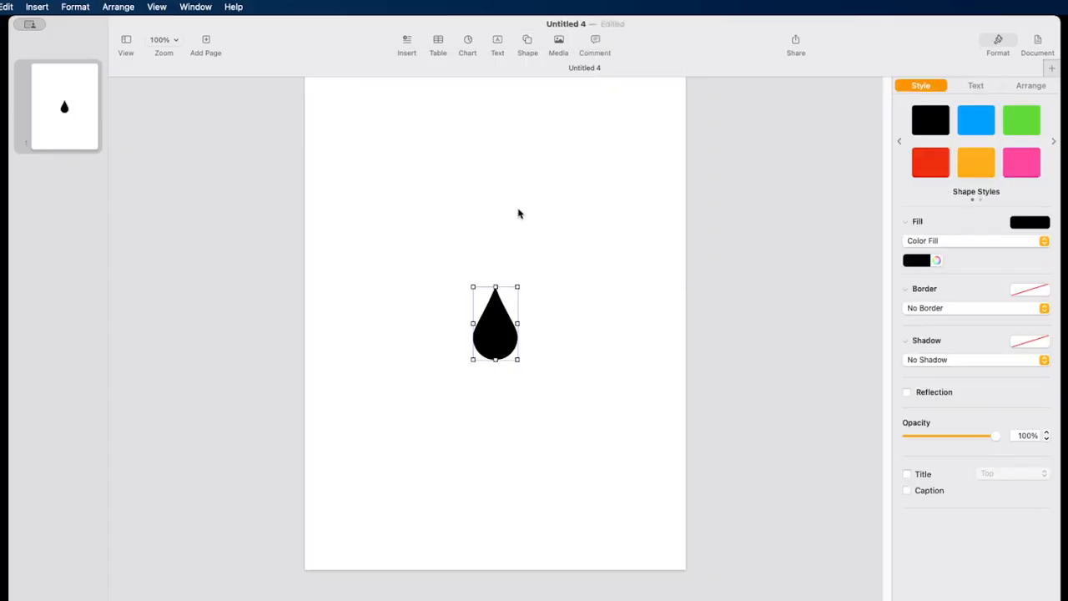
Enlarge the drop proportionally to over half the page width and centre it horizontally on the page
{"action": "left_click_drag", "start_coordinate": [518, 287], "coordinate": [576, 188]}
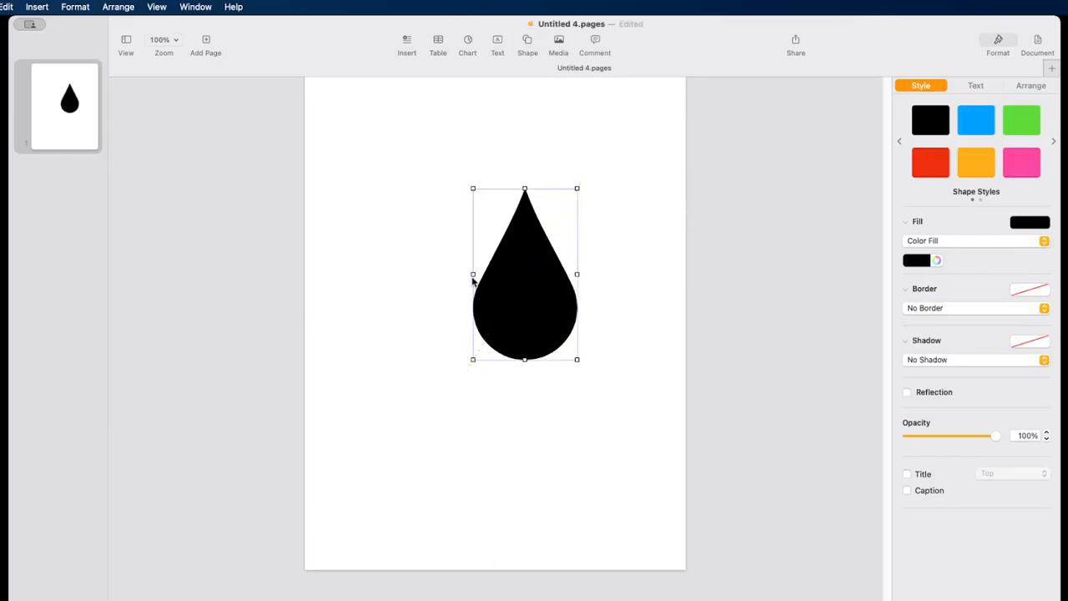
{"action": "left_click_drag", "start_coordinate": [473, 274], "coordinate": [367, 277]}
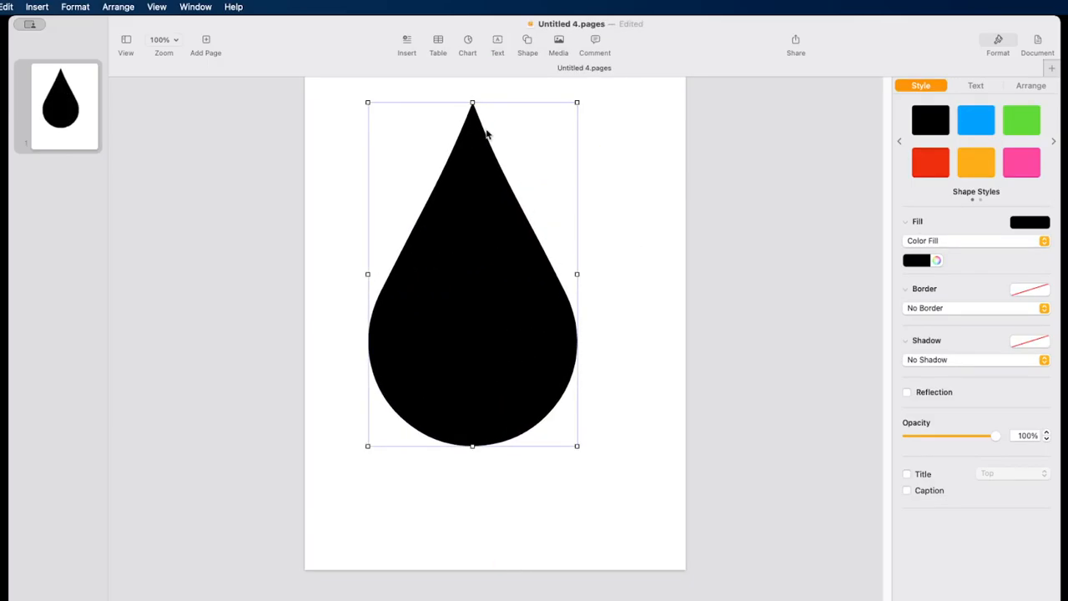
{"action": "left_click_drag", "start_coordinate": [505, 305], "coordinate": [529, 321]}
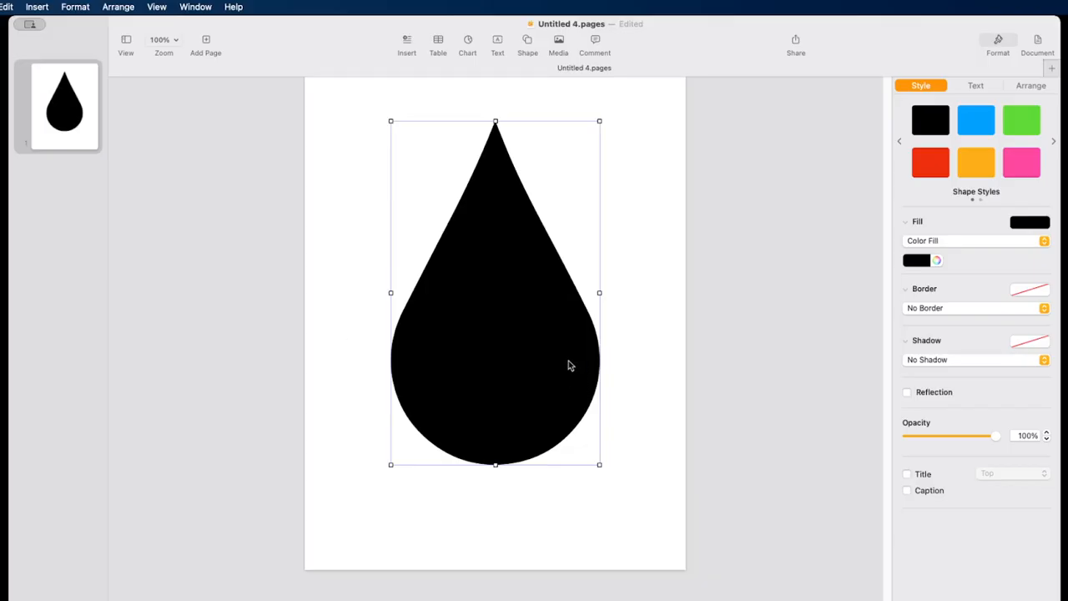
Make the drop shape editable to expose the points along its outline
{"action": "right_click", "coordinate": [543, 333]}
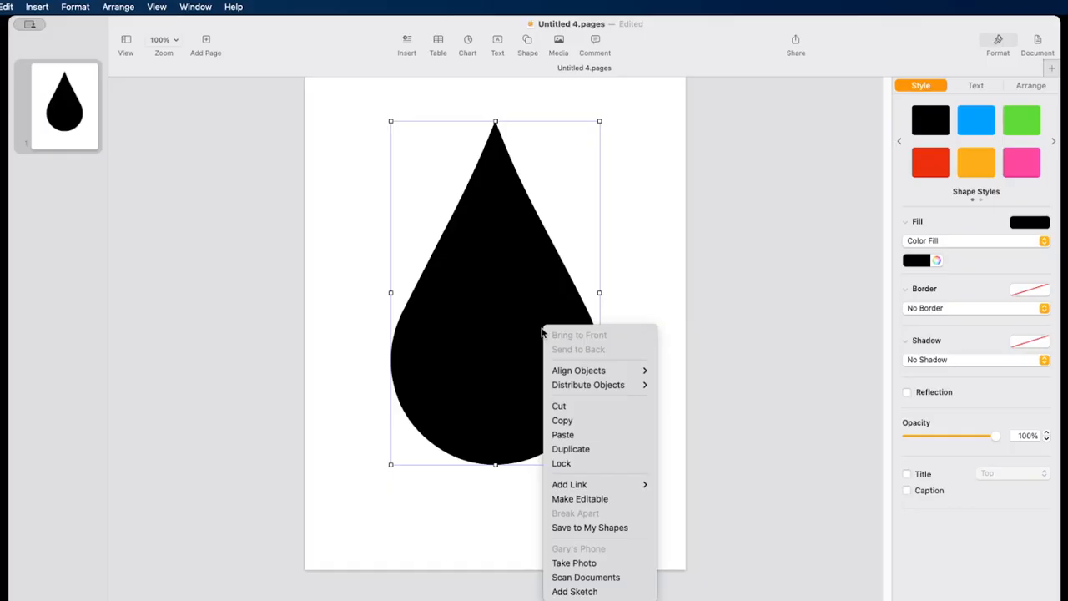
{"action": "left_click", "coordinate": [683, 310]}
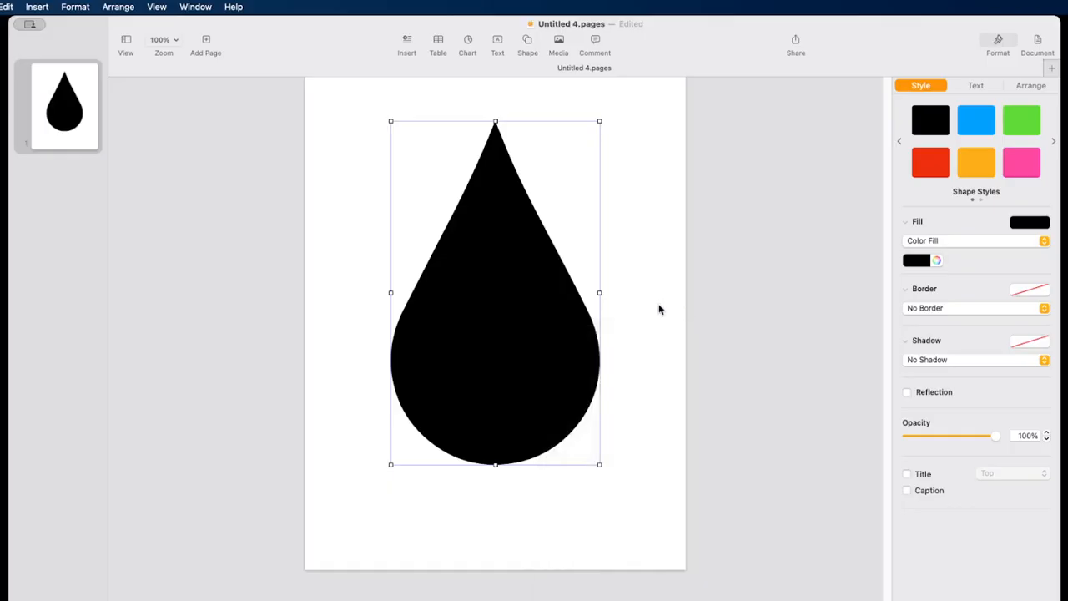
{"action": "right_click", "coordinate": [534, 318]}
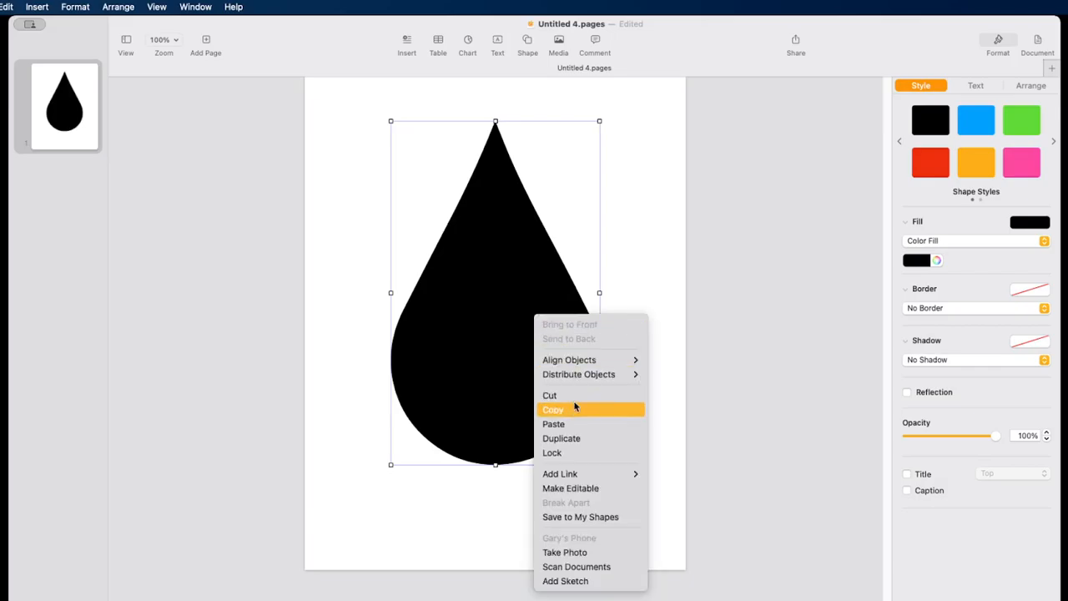
{"action": "left_click", "coordinate": [598, 493]}
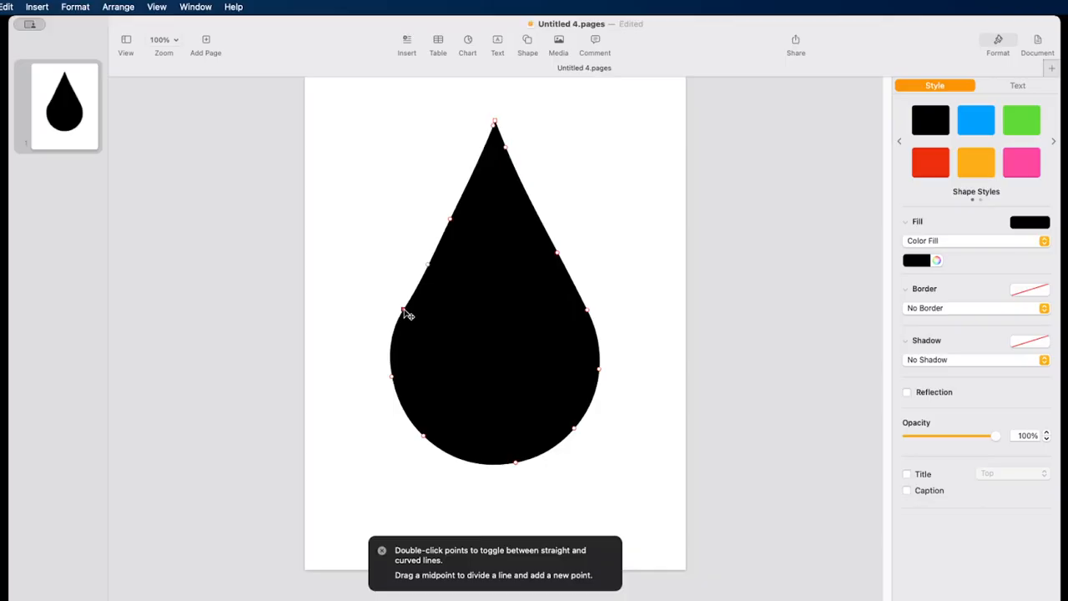
Reshape the drop's left side by pulling its waist and lower-left points inward and its upper-left point outward
{"action": "double_click", "coordinate": [404, 309]}
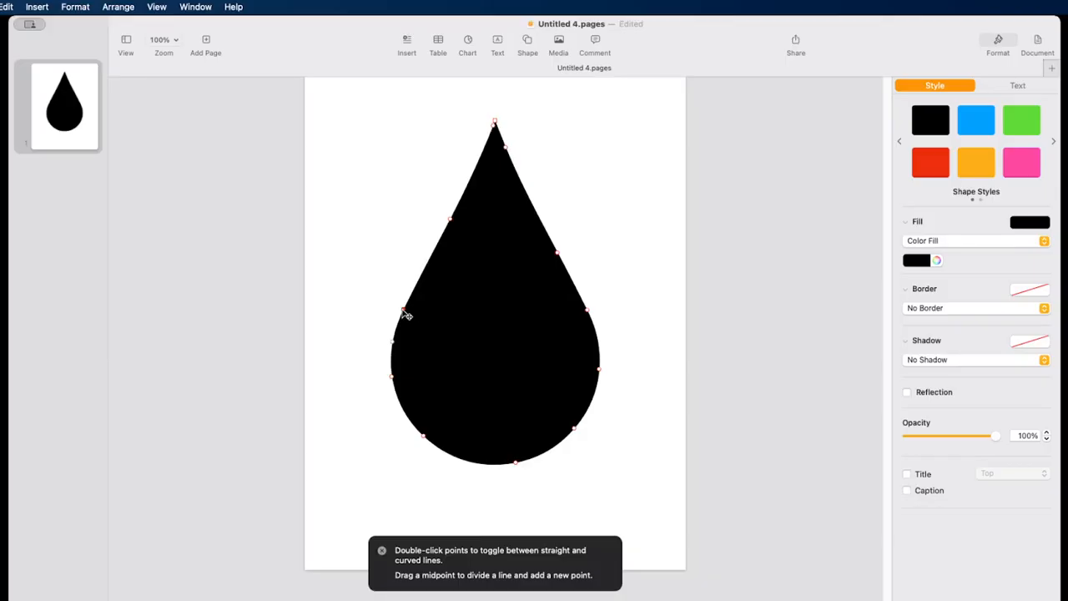
{"action": "mouse_move", "coordinate": [406, 315]}
{"action": "left_mouse_down"}
{"action": "mouse_move", "coordinate": [370, 307]}
{"action": "mouse_move", "coordinate": [443, 317]}
{"action": "mouse_move", "coordinate": [417, 314]}
{"action": "left_mouse_up"}
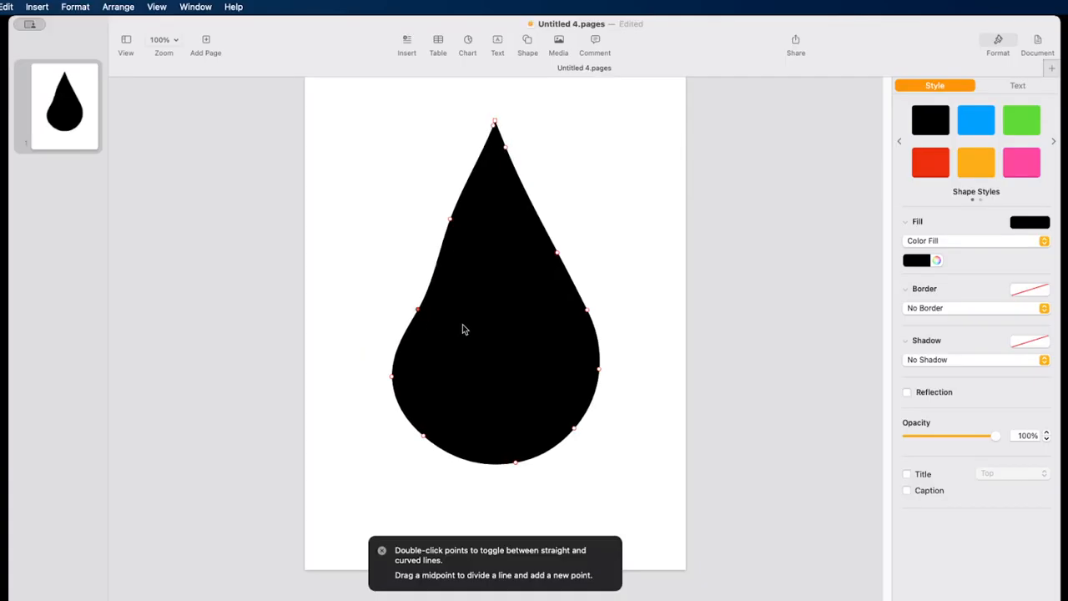
{"action": "left_click_drag", "start_coordinate": [452, 221], "coordinate": [429, 216]}
{"action": "left_click_drag", "start_coordinate": [424, 439], "coordinate": [458, 409]}
{"action": "left_click_drag", "start_coordinate": [449, 415], "coordinate": [444, 422]}
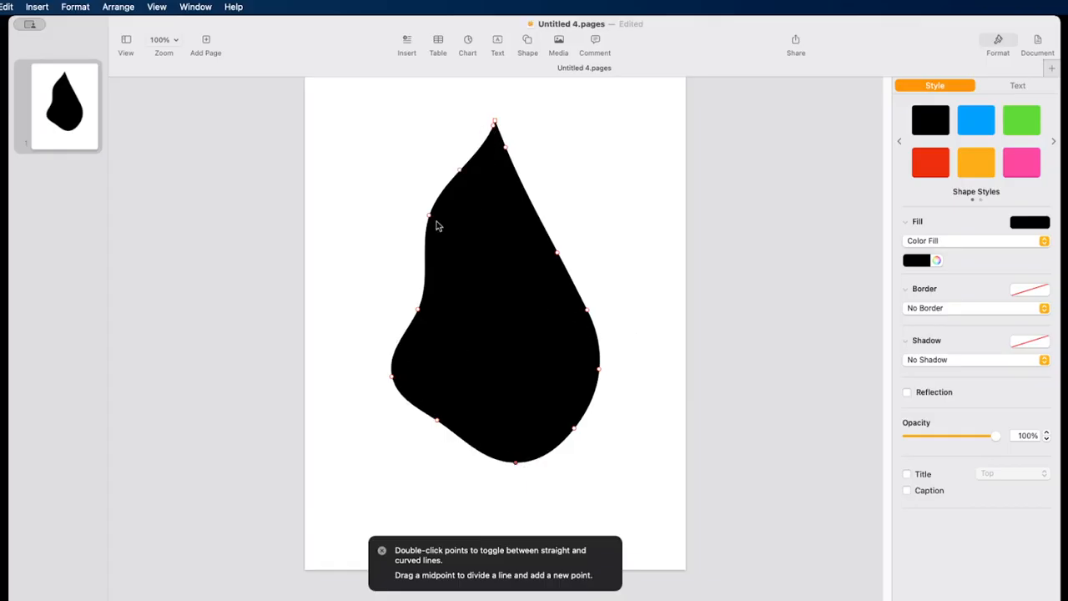
Divide the path at the drop's bottom point and pull the loose left end away to the left
{"action": "right_click", "coordinate": [516, 465]}
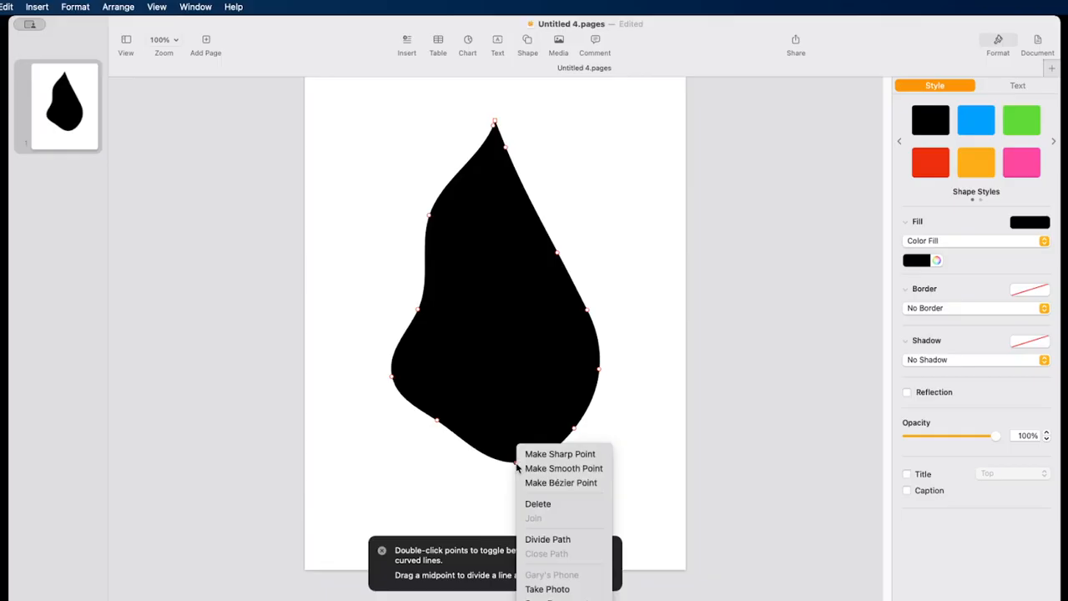
{"action": "left_click", "coordinate": [547, 539]}
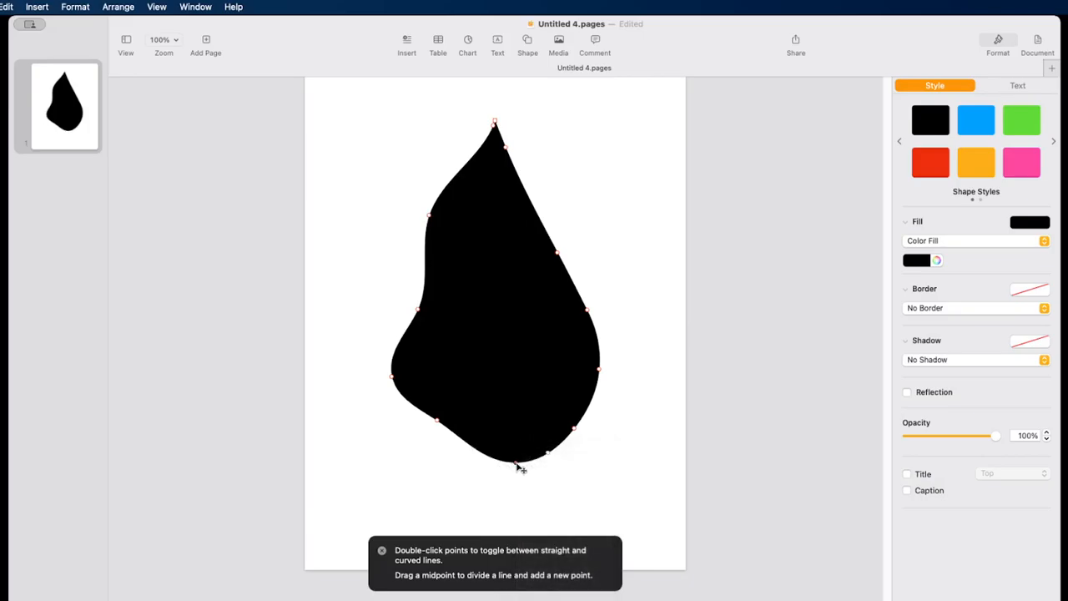
{"action": "right_click", "coordinate": [517, 464]}
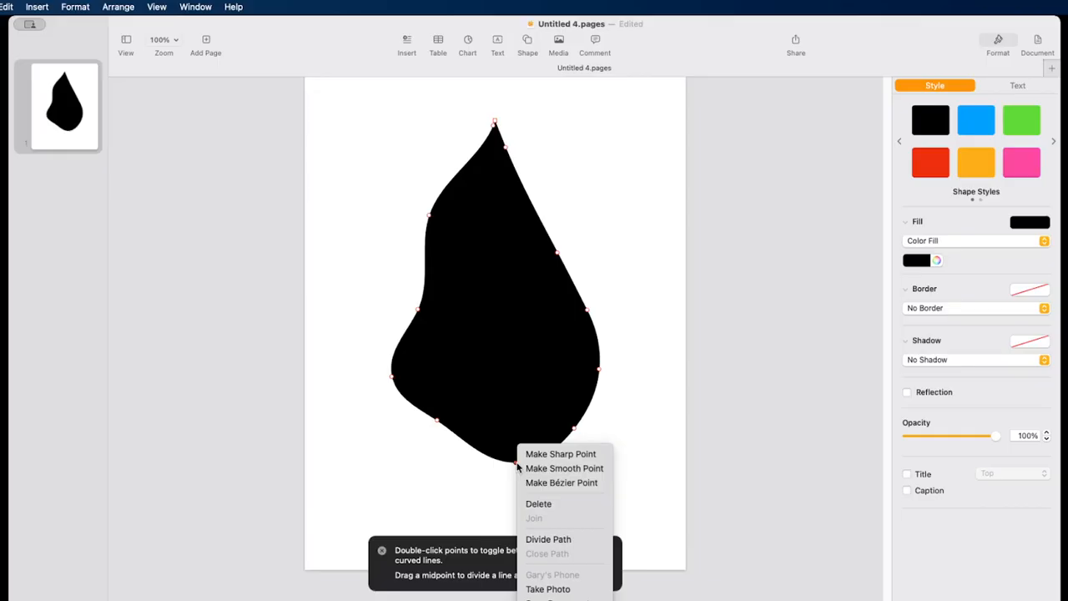
{"action": "left_click", "coordinate": [548, 541]}
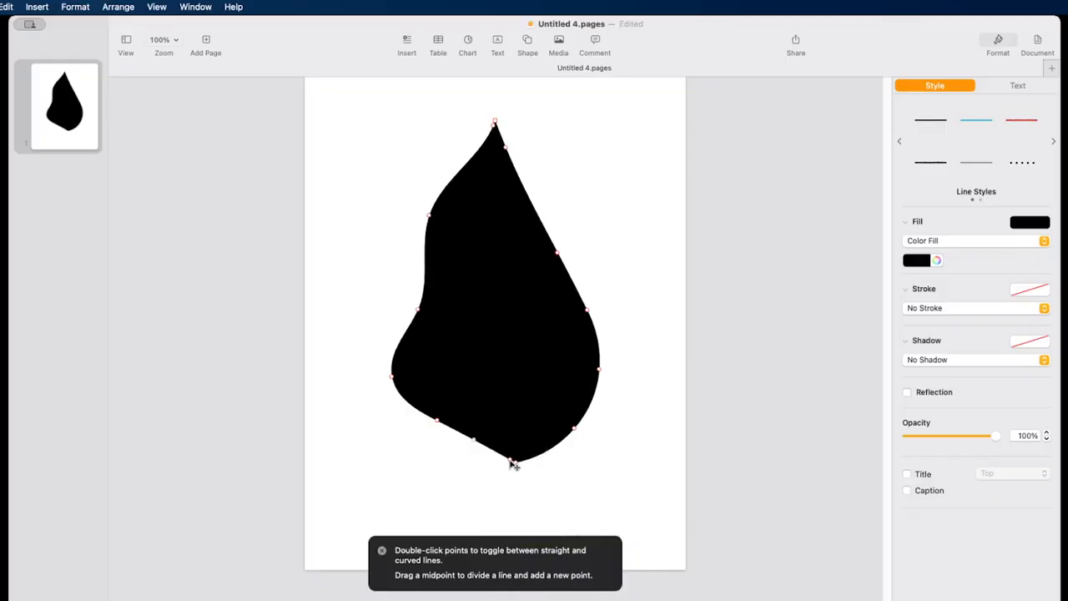
{"action": "left_click_drag", "start_coordinate": [513, 465], "coordinate": [491, 467]}
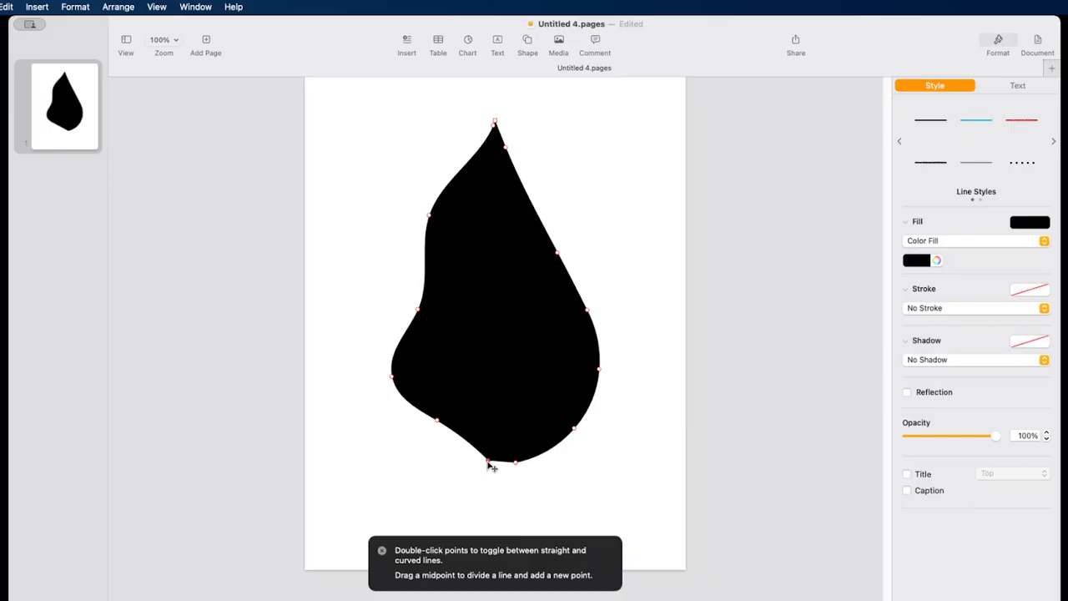
Set the open drop outline to No Fill and give it a Line stroke
{"action": "left_click", "coordinate": [942, 240]}
{"action": "left_click", "coordinate": [926, 227]}
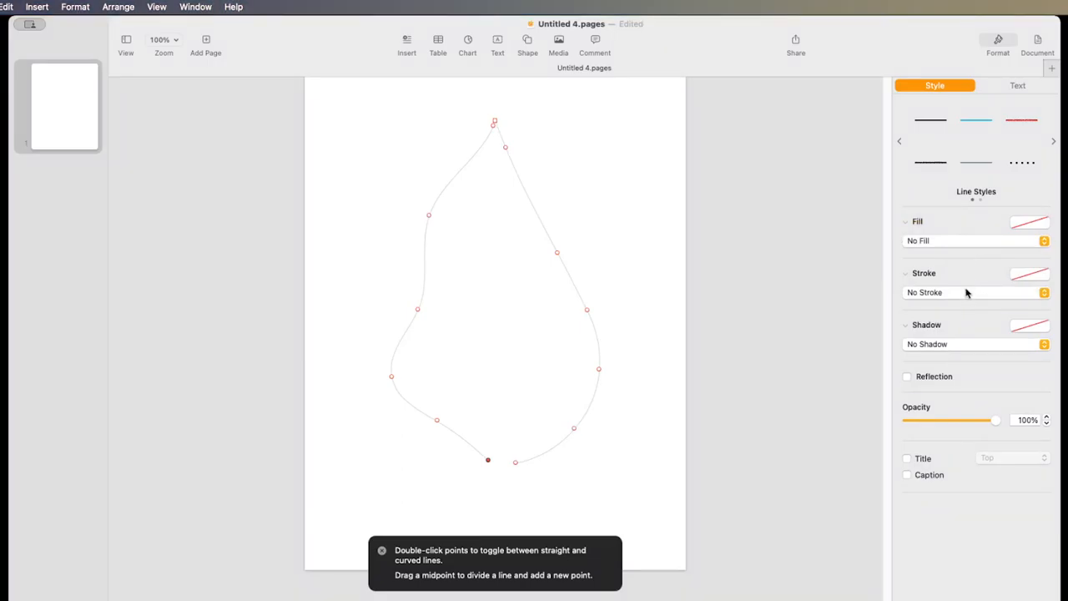
{"action": "left_click", "coordinate": [968, 291]}
{"action": "left_click", "coordinate": [963, 310]}
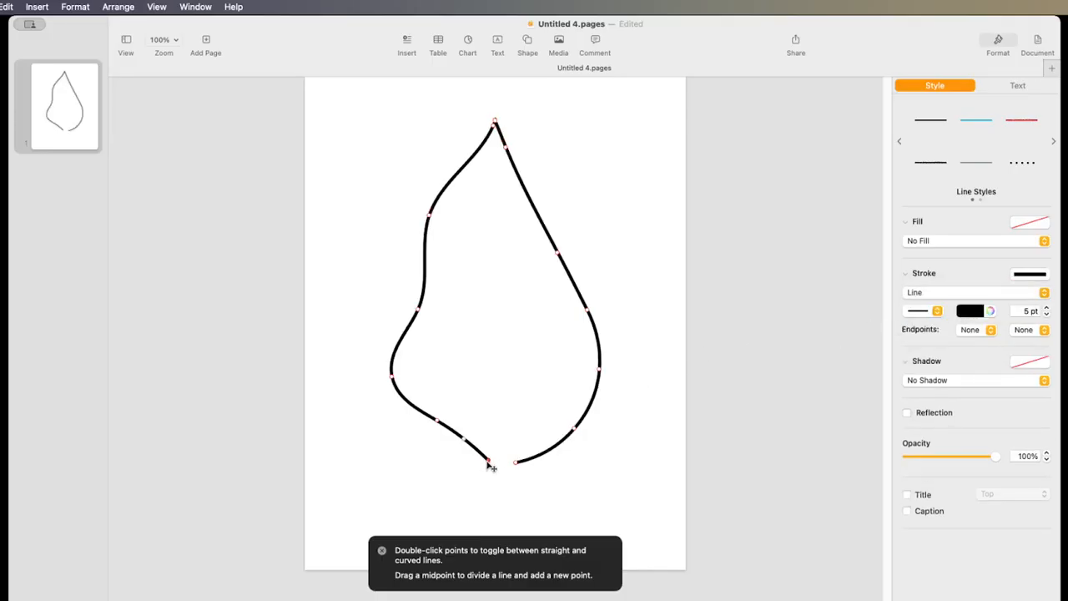
Reposition the outline's loose lower-left endpoint and the point just below the tip on the left side
{"action": "mouse_move", "coordinate": [492, 461]}
{"action": "left_mouse_down"}
{"action": "mouse_move", "coordinate": [439, 499]}
{"action": "mouse_move", "coordinate": [502, 401]}
{"action": "mouse_move", "coordinate": [462, 460]}
{"action": "mouse_move", "coordinate": [489, 456]}
{"action": "left_mouse_up"}
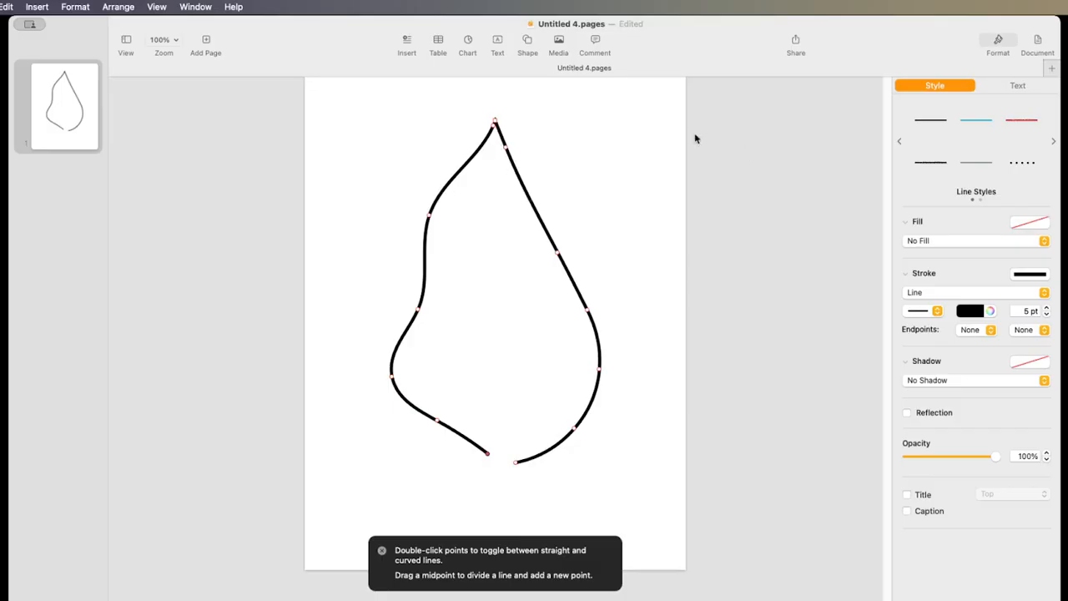
{"action": "mouse_move", "coordinate": [489, 136]}
{"action": "left_mouse_down"}
{"action": "mouse_move", "coordinate": [486, 125]}
{"action": "mouse_move", "coordinate": [497, 138]}
{"action": "mouse_move", "coordinate": [493, 124]}
{"action": "left_mouse_up"}
{"action": "left_click_drag", "start_coordinate": [492, 454], "coordinate": [485, 454]}
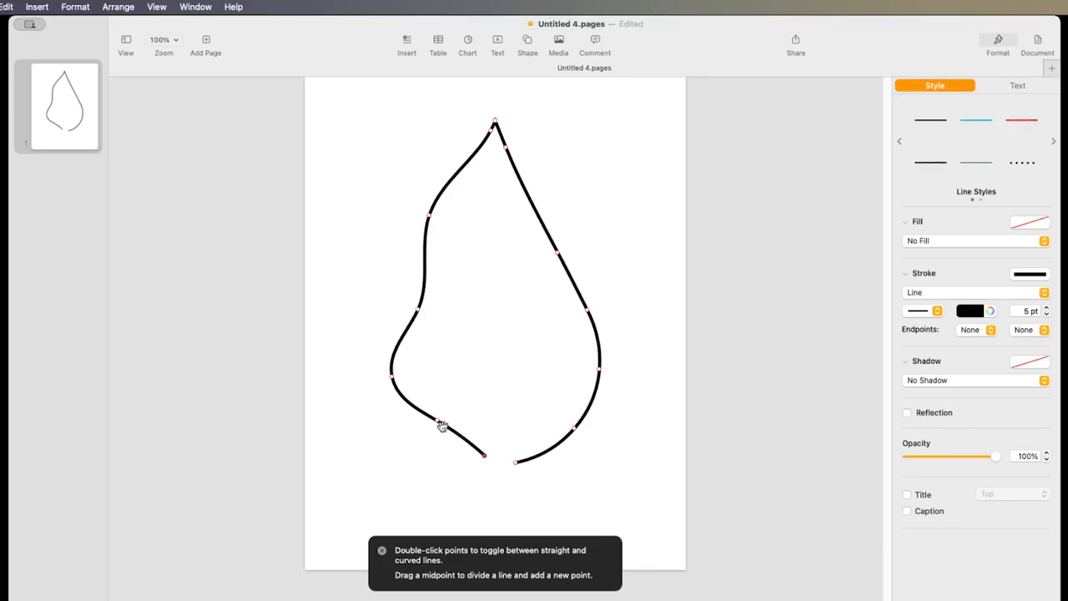
Dismiss the point-editing hint and divide the path at the drop's top point
{"action": "left_click", "coordinate": [382, 551]}
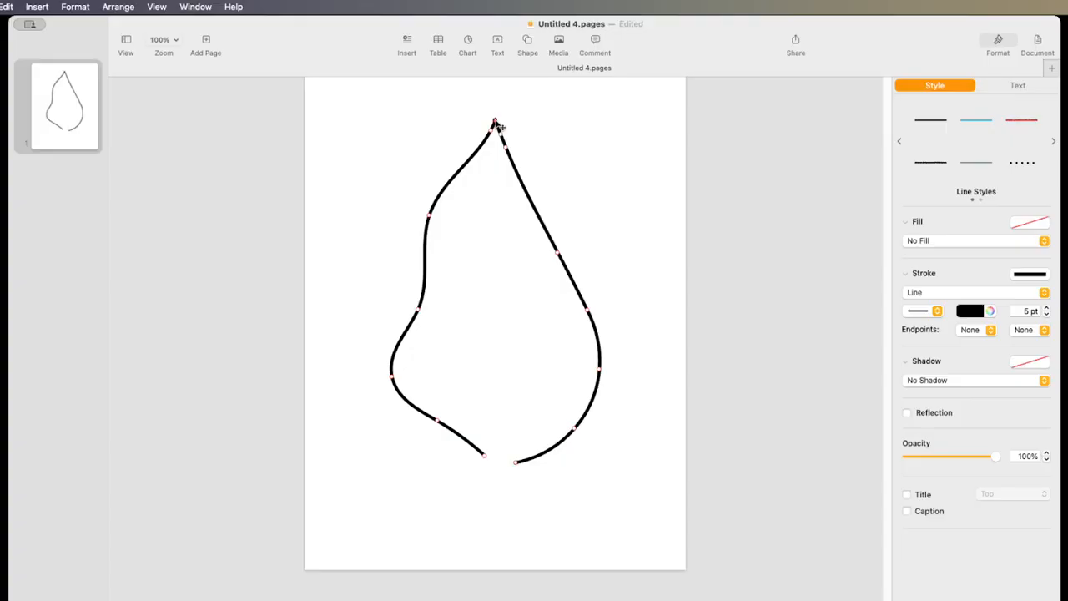
{"action": "right_click", "coordinate": [498, 125]}
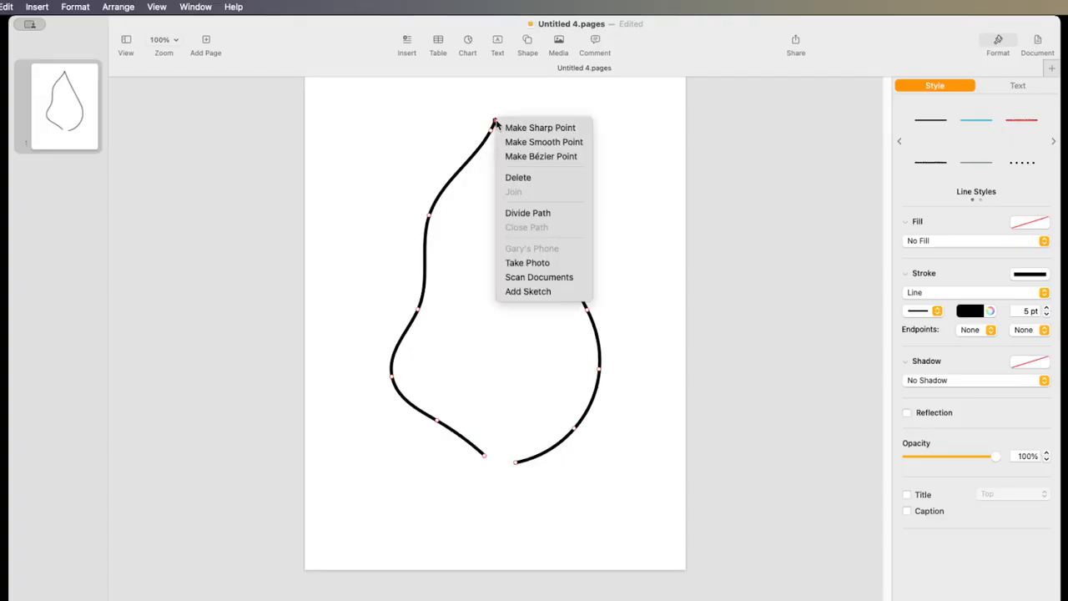
{"action": "left_click", "coordinate": [525, 213]}
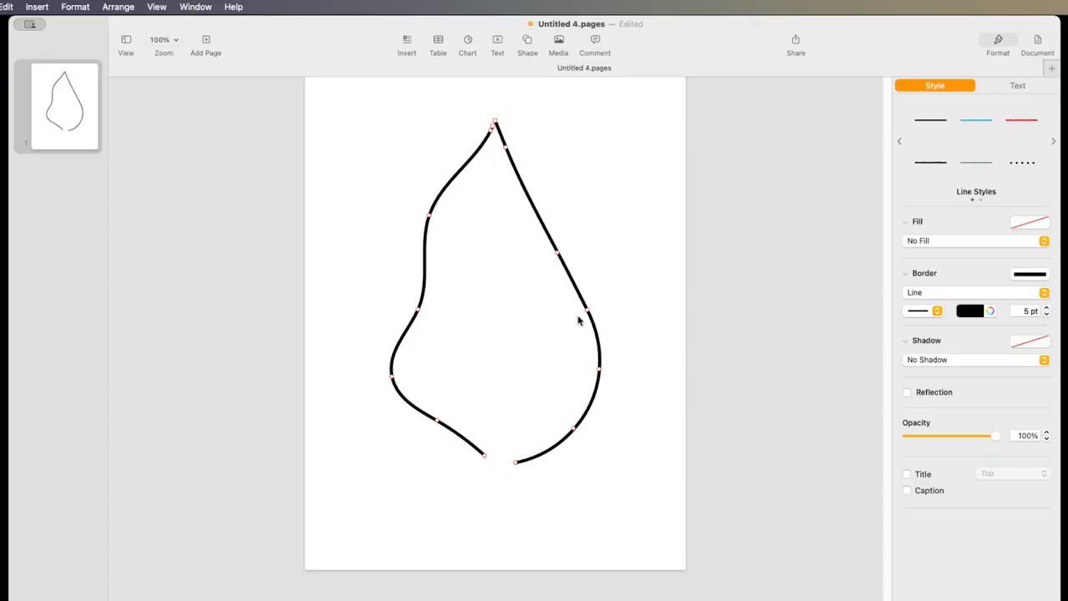
Examine the editing commands offered for the outline's top point and for the whole outline
{"action": "right_click", "coordinate": [495, 123]}
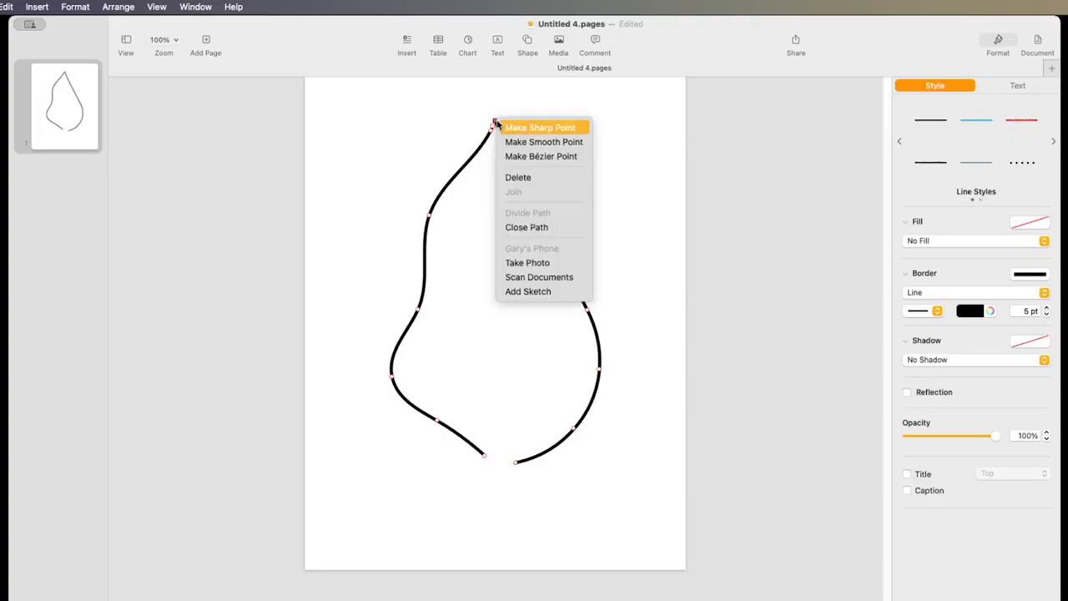
{"action": "left_click", "coordinate": [499, 128]}
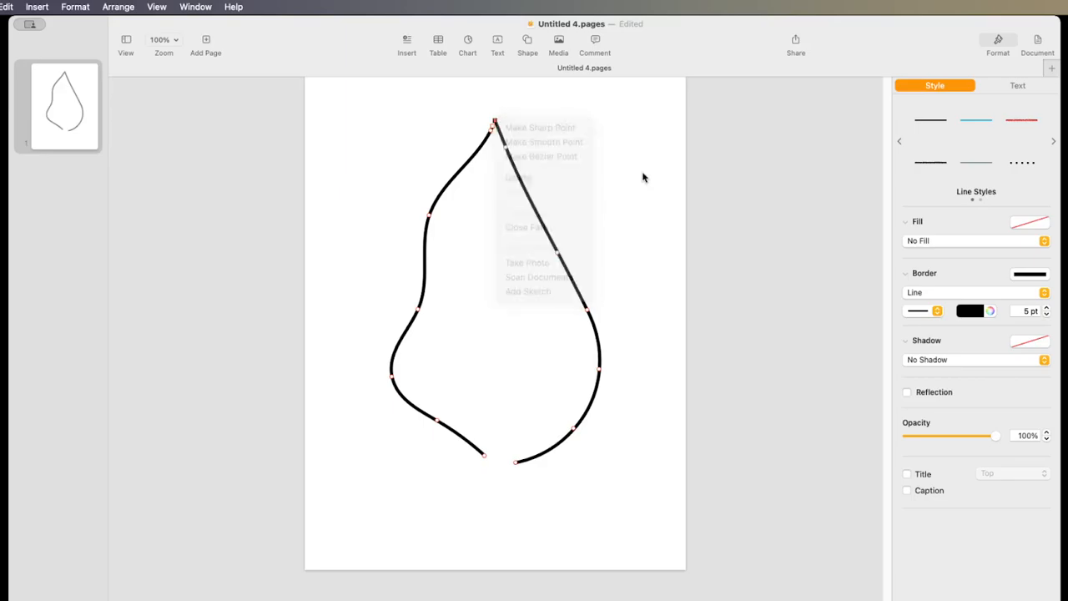
{"action": "left_click", "coordinate": [578, 173]}
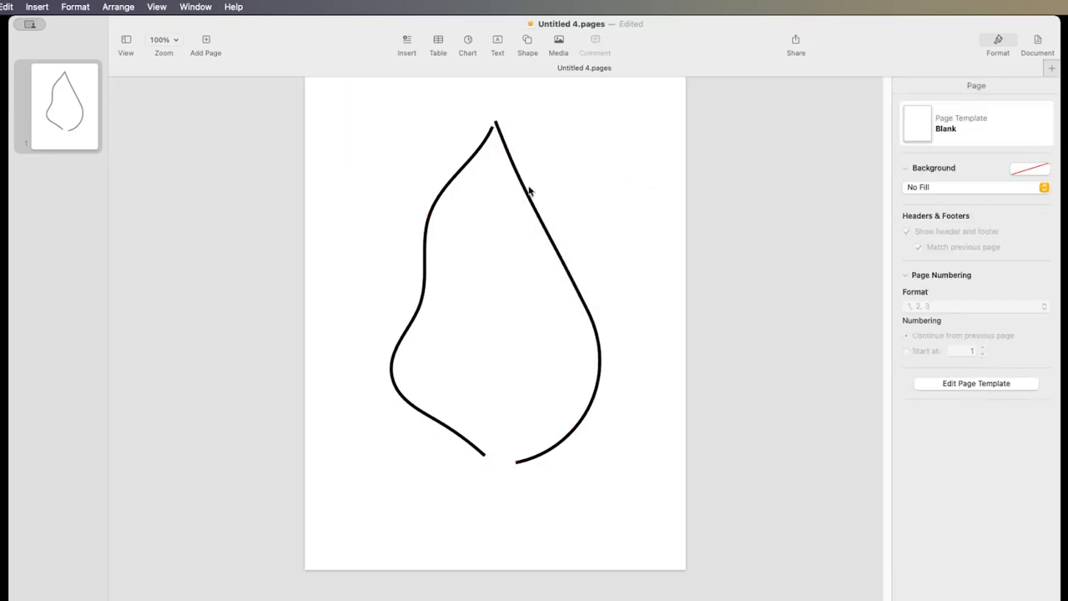
{"action": "left_click", "coordinate": [520, 190]}
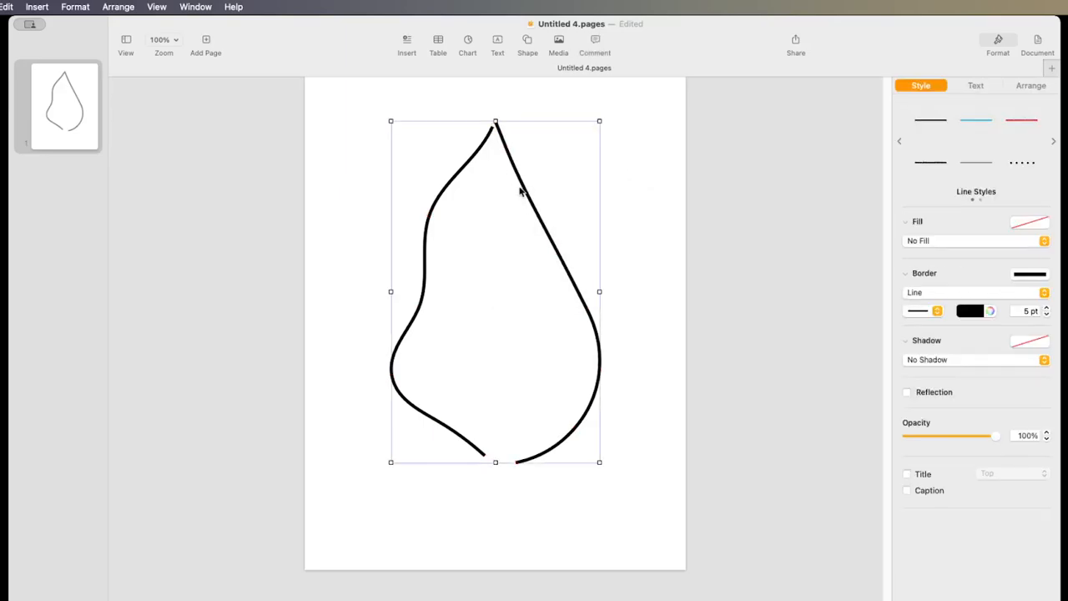
{"action": "right_click", "coordinate": [520, 192]}
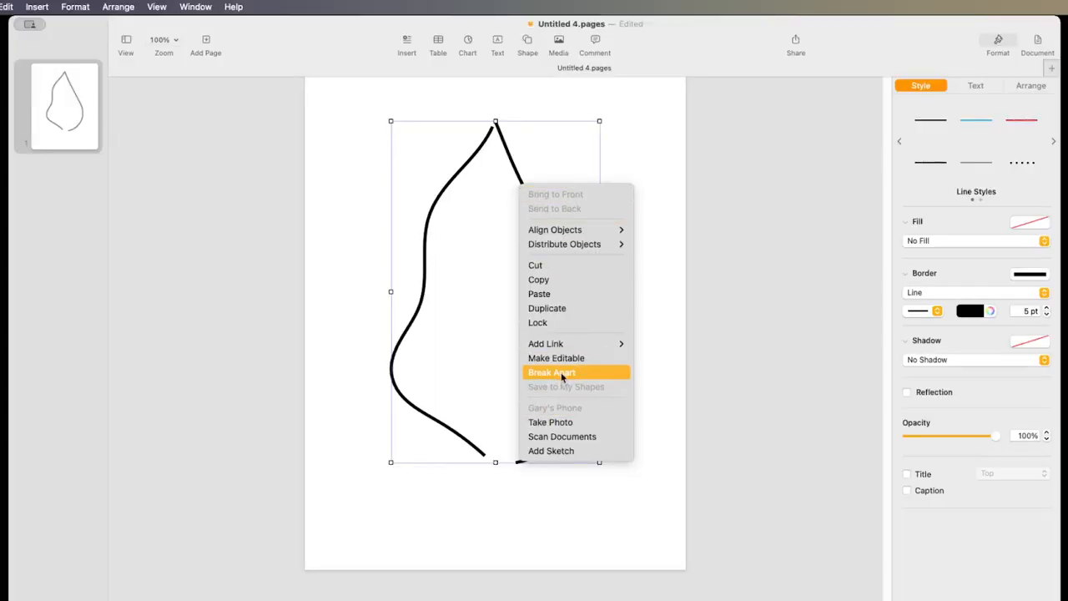
{"action": "left_click", "coordinate": [658, 319]}
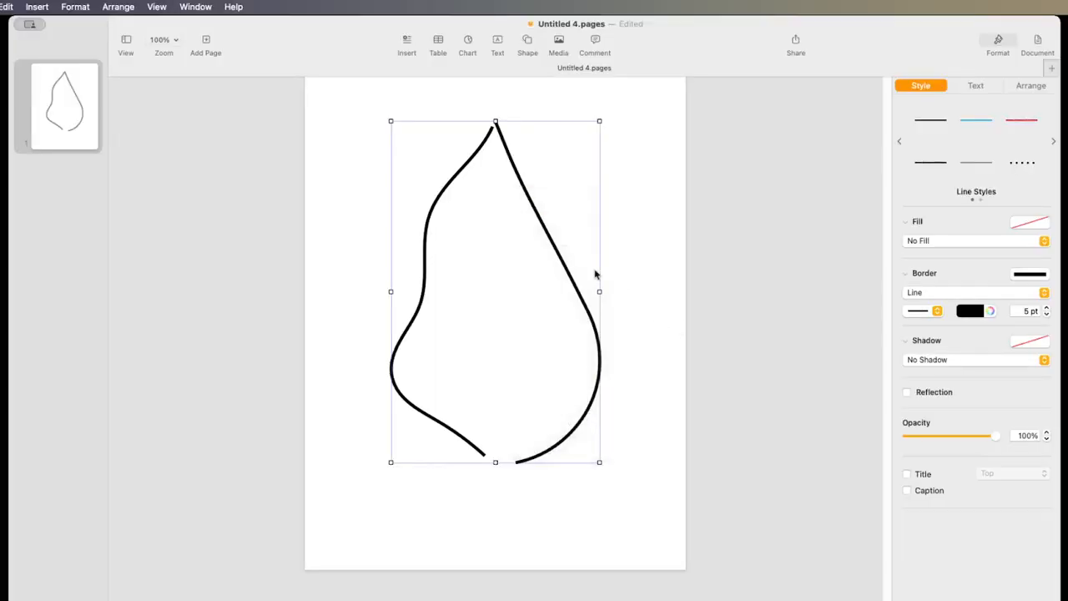
{"action": "left_click", "coordinate": [634, 234]}
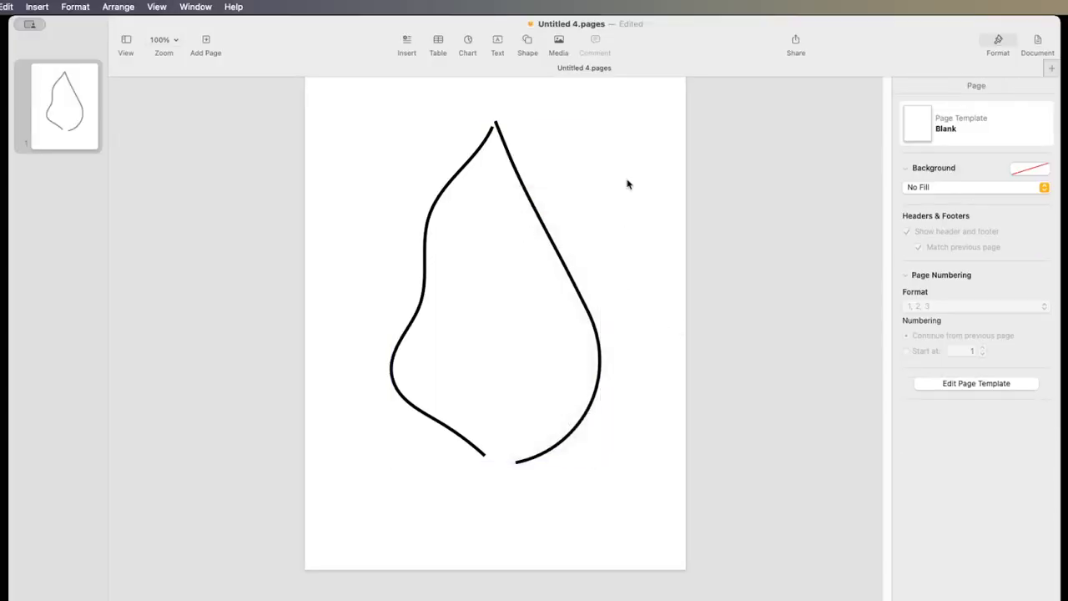
Scale the outline down to about 7.38 in high, and with Constrain proportions off widen it leftward to about 4.91 in
{"action": "left_click", "coordinate": [489, 160]}
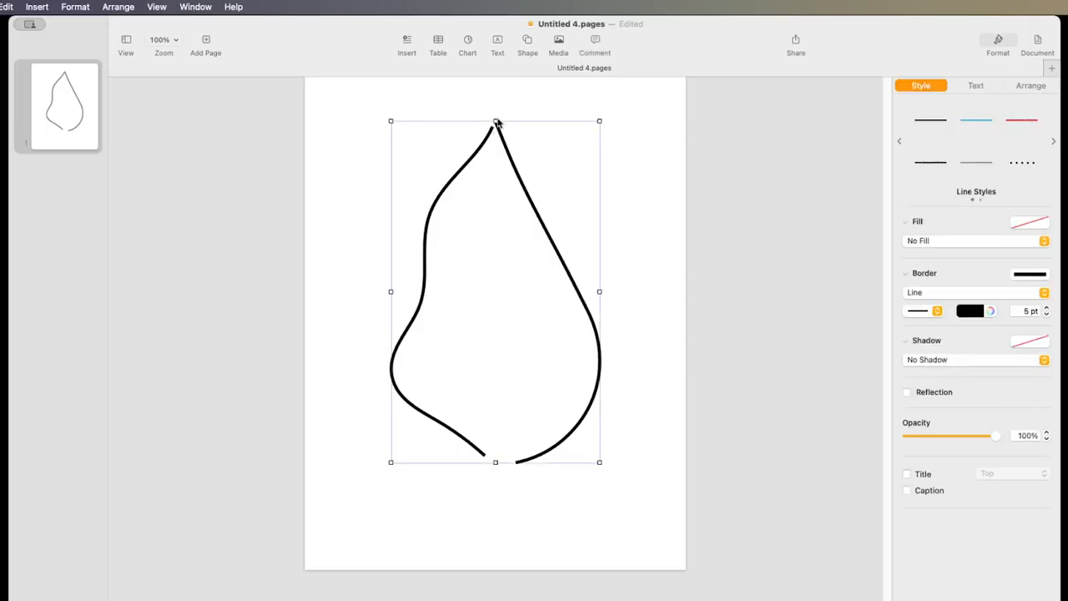
{"action": "mouse_move", "coordinate": [496, 121]}
{"action": "left_mouse_down"}
{"action": "mouse_move", "coordinate": [496, 148]}
{"action": "mouse_move", "coordinate": [496, 117]}
{"action": "mouse_move", "coordinate": [496, 131]}
{"action": "left_mouse_up"}
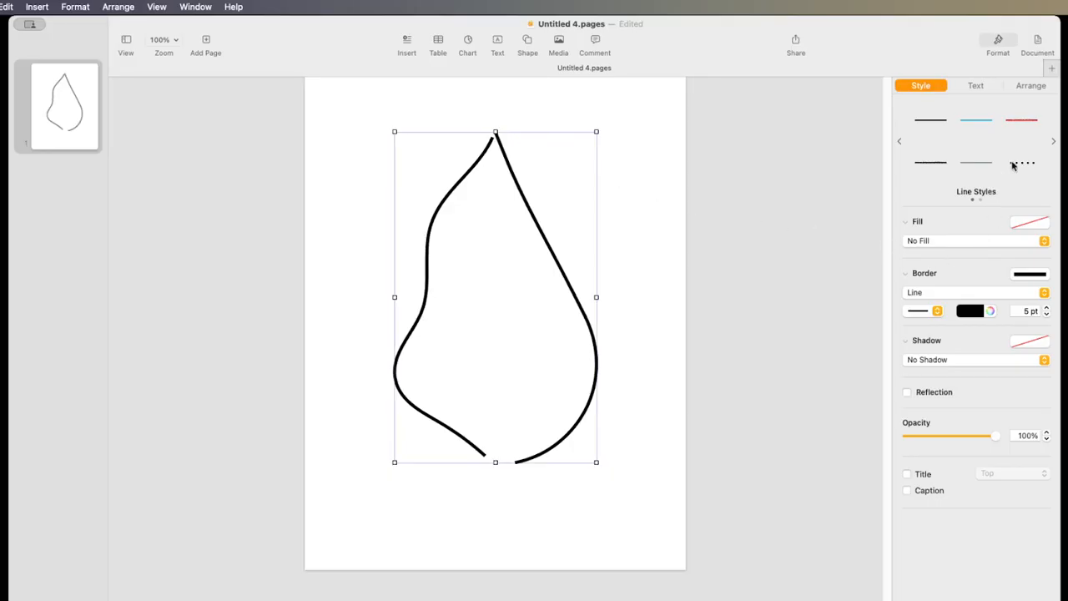
{"action": "left_click", "coordinate": [1025, 87]}
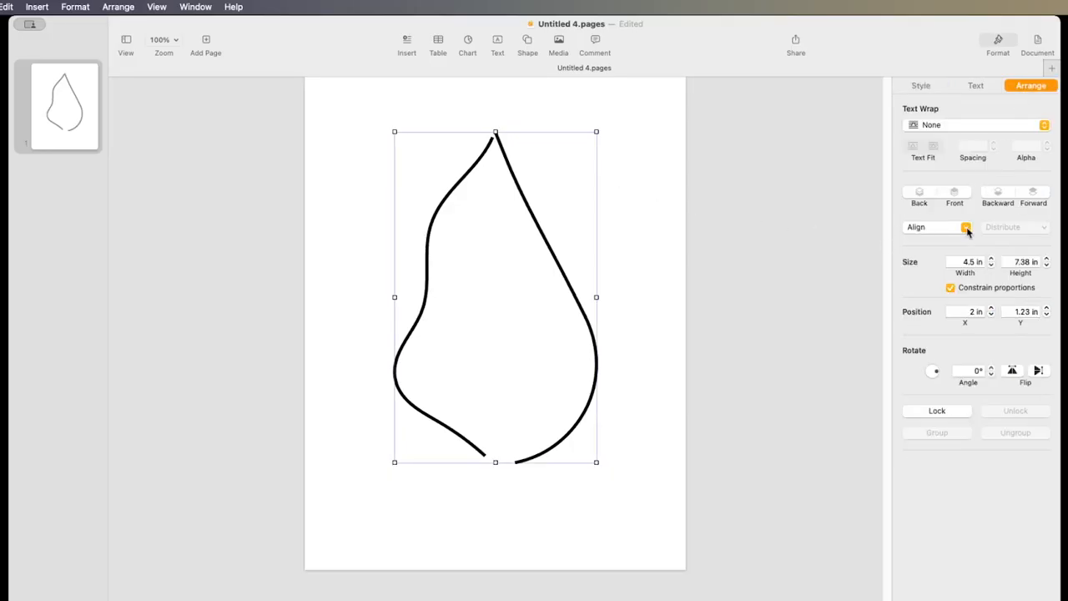
{"action": "left_click", "coordinate": [950, 287]}
{"action": "mouse_move", "coordinate": [392, 297]}
{"action": "left_mouse_down"}
{"action": "mouse_move", "coordinate": [365, 295]}
{"action": "mouse_move", "coordinate": [388, 299]}
{"action": "mouse_move", "coordinate": [376, 296]}
{"action": "left_mouse_up"}
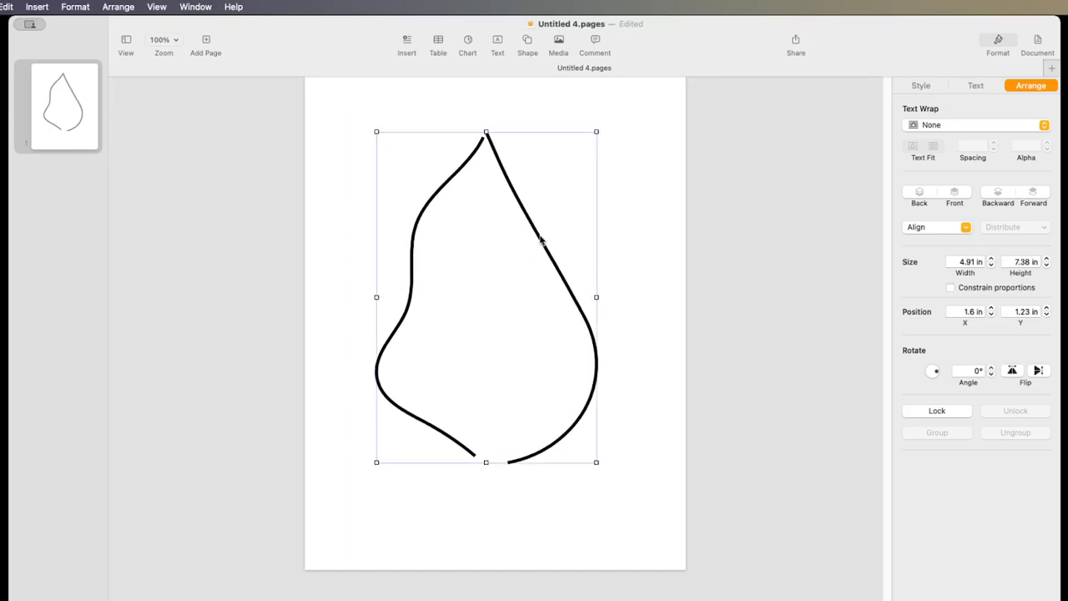
Move the outline to the centre of the page, at about X 1.8 in and Y 1.8 in
{"action": "left_click_drag", "start_coordinate": [541, 240], "coordinate": [551, 261]}
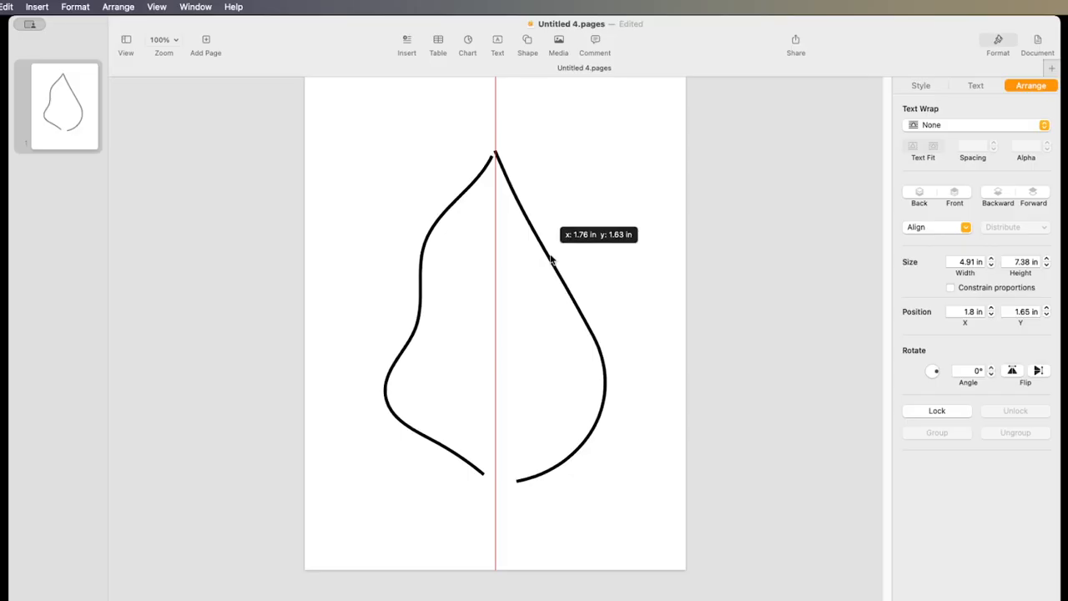
{"action": "left_click_drag", "start_coordinate": [550, 260], "coordinate": [551, 261]}
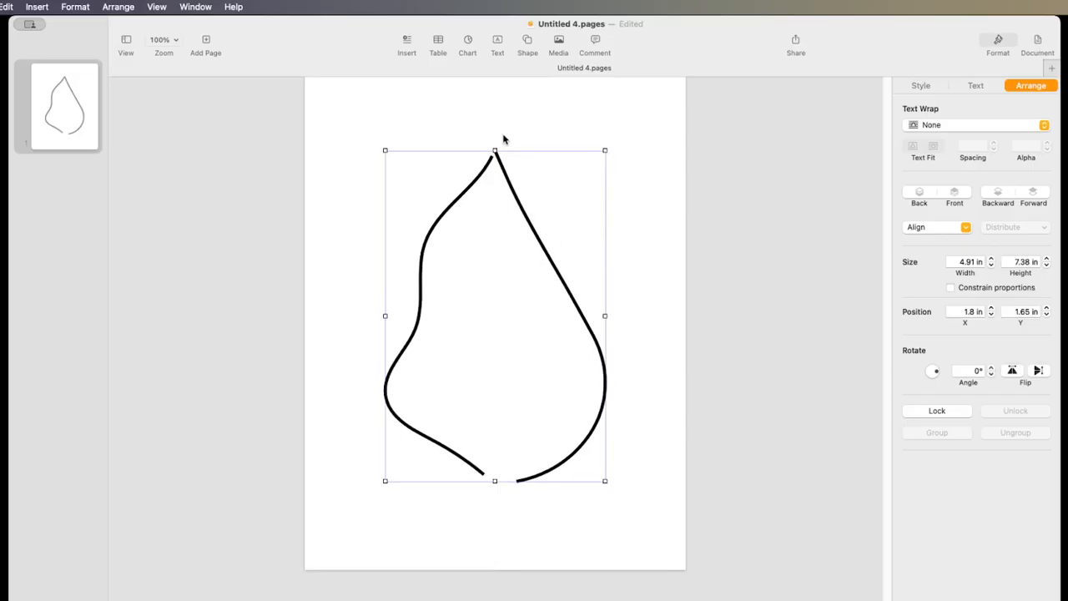
{"action": "left_click_drag", "start_coordinate": [505, 170], "coordinate": [507, 180]}
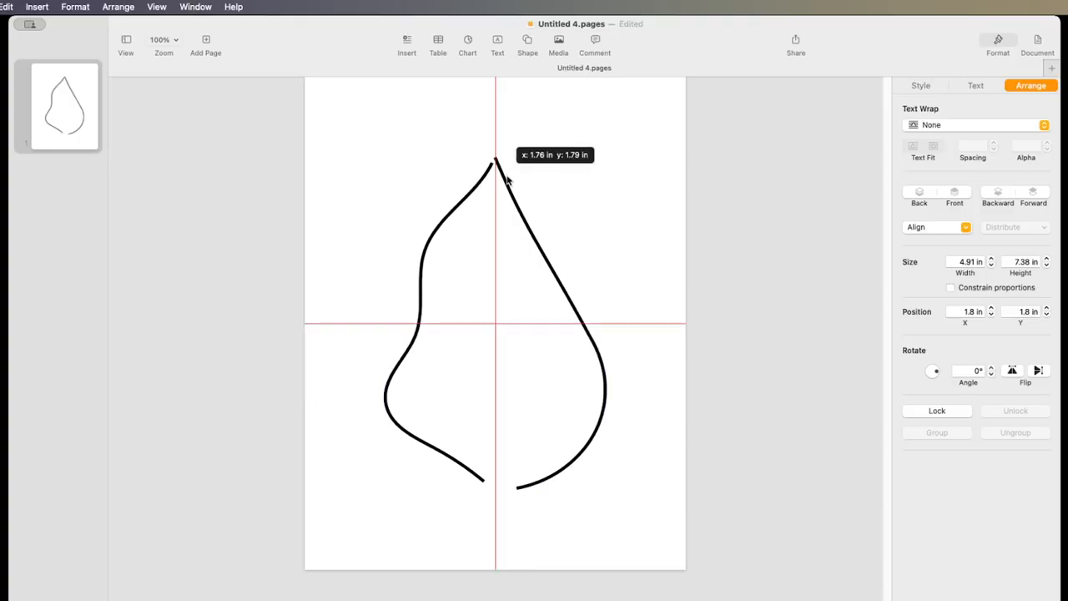
{"action": "left_click_drag", "start_coordinate": [507, 179], "coordinate": [506, 181]}
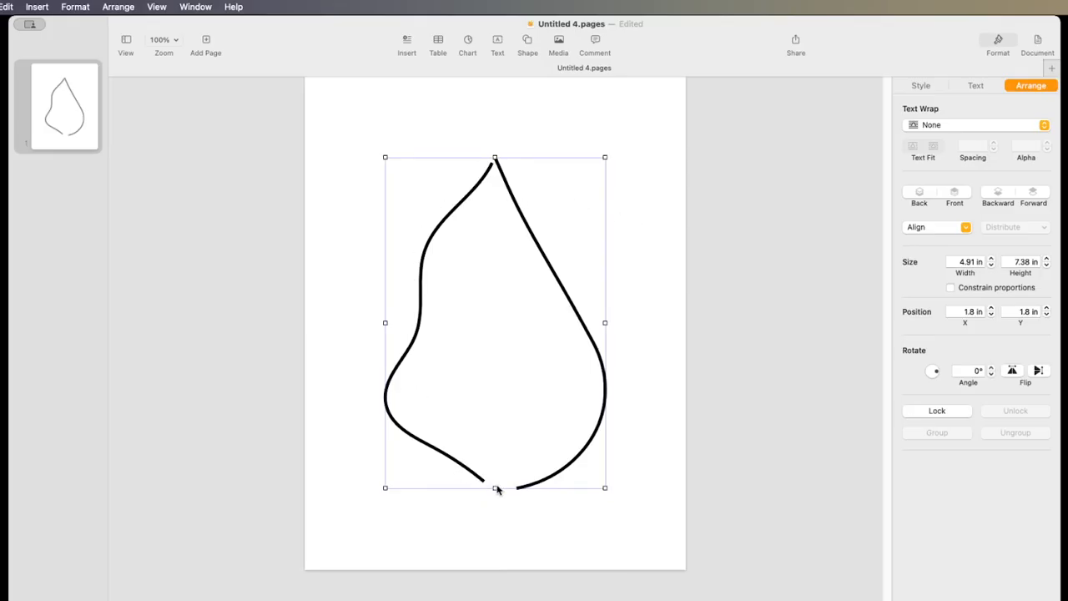
{"action": "right_click", "coordinate": [513, 197]}
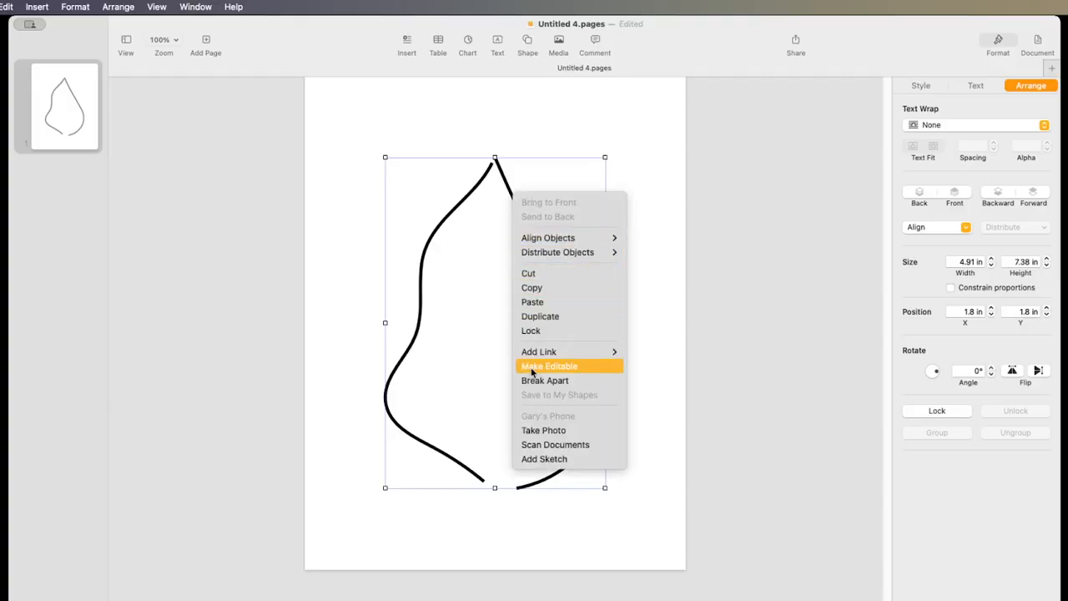
{"action": "left_click", "coordinate": [582, 132]}
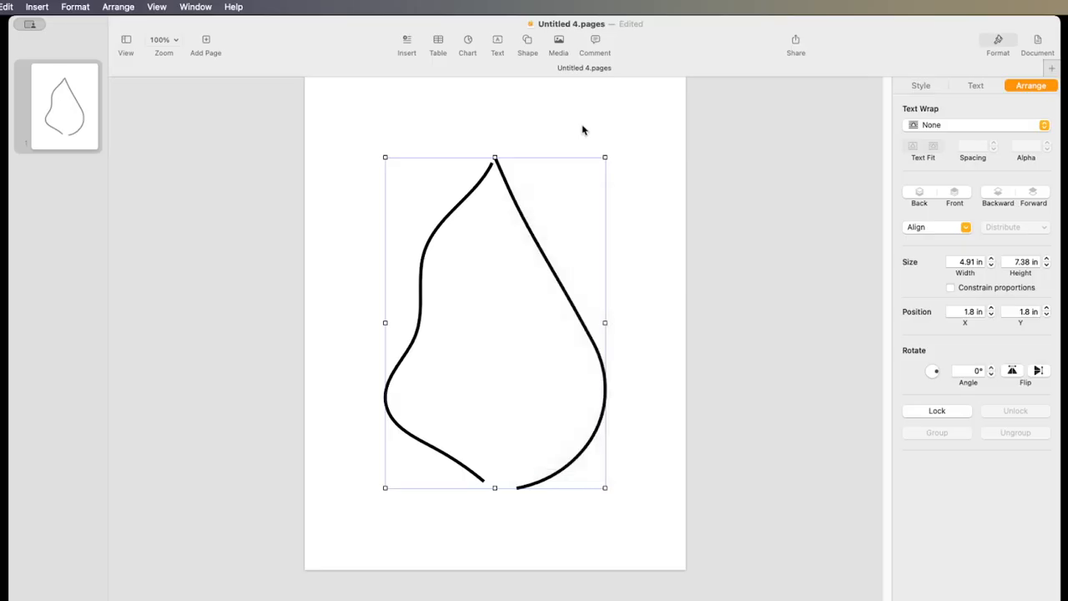
{"action": "double_click", "coordinate": [509, 192]}
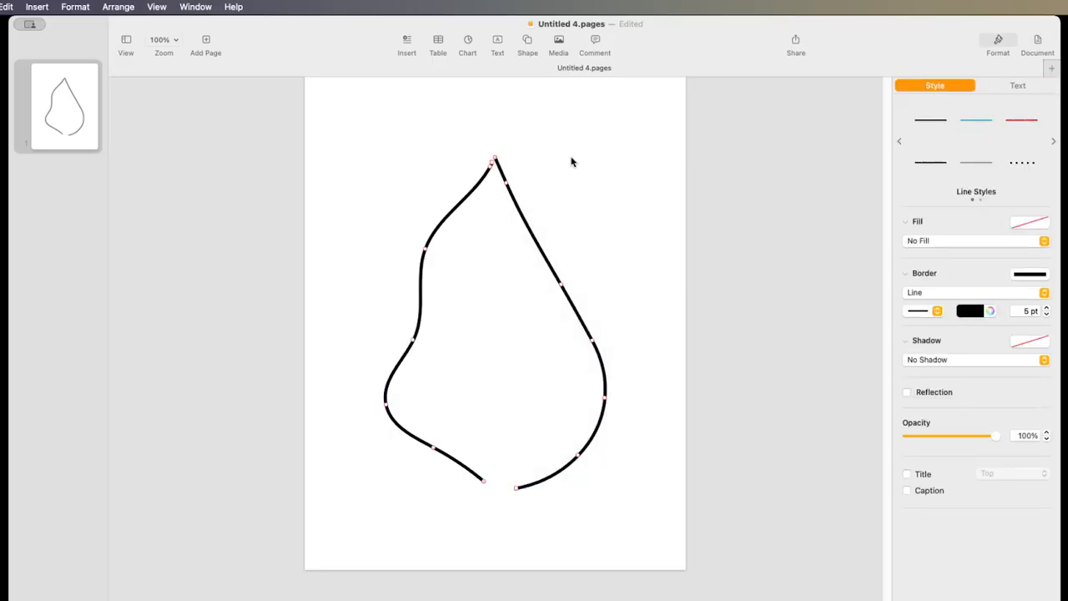
{"action": "left_click", "coordinate": [566, 178]}
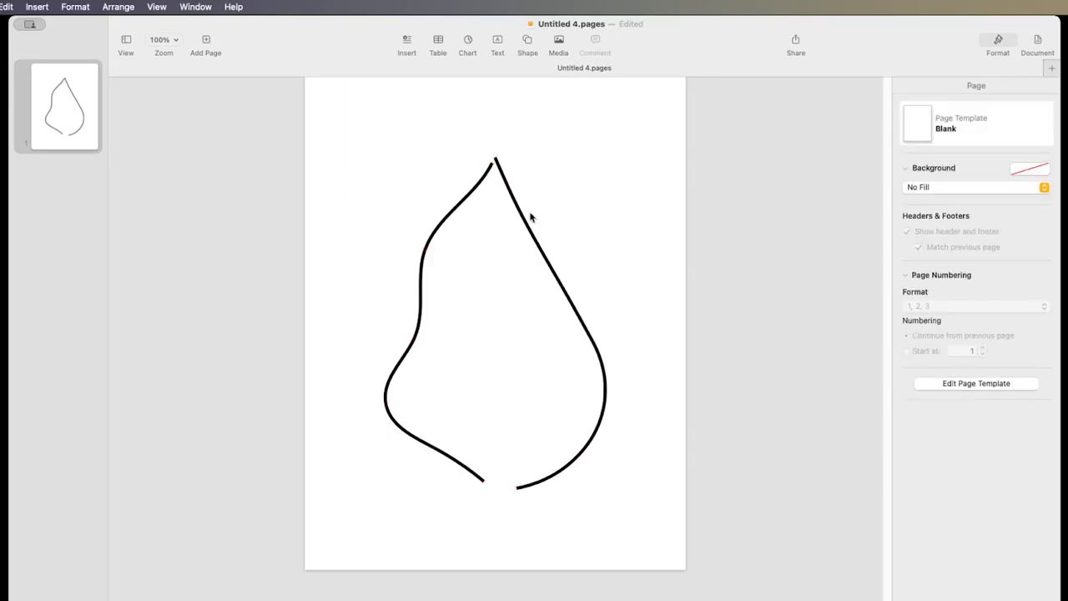
Break the divided outline apart into separate line objects
{"action": "left_click", "coordinate": [529, 215]}
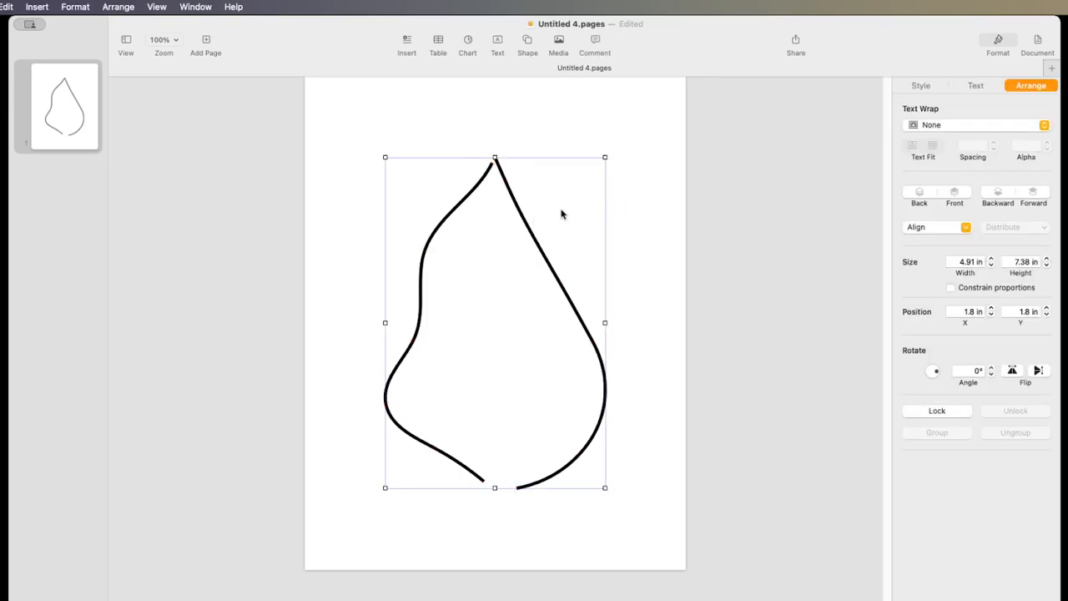
{"action": "right_click", "coordinate": [562, 215]}
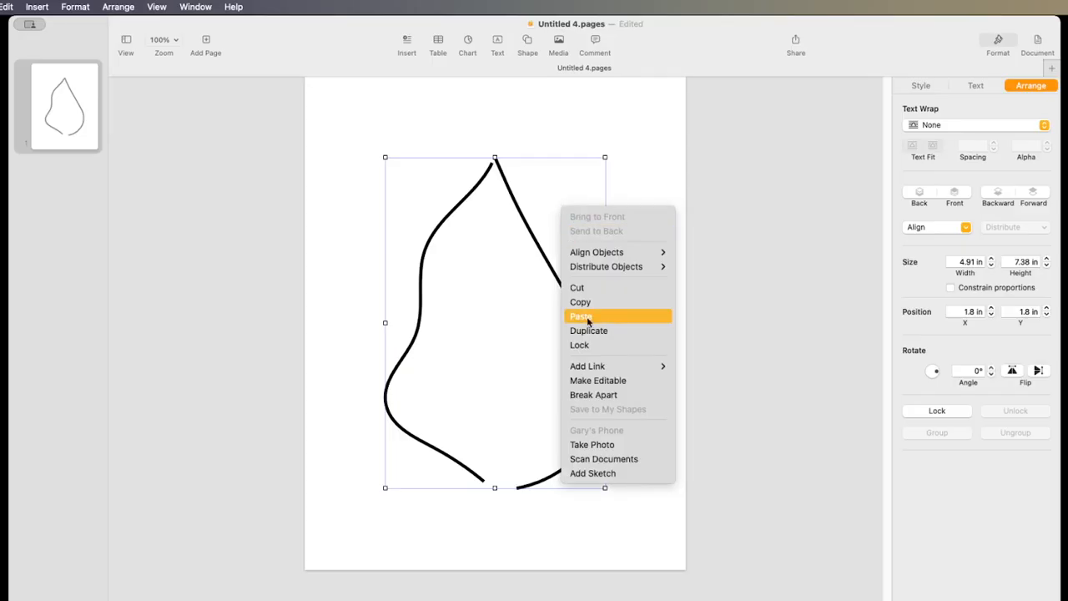
{"action": "left_click", "coordinate": [633, 395]}
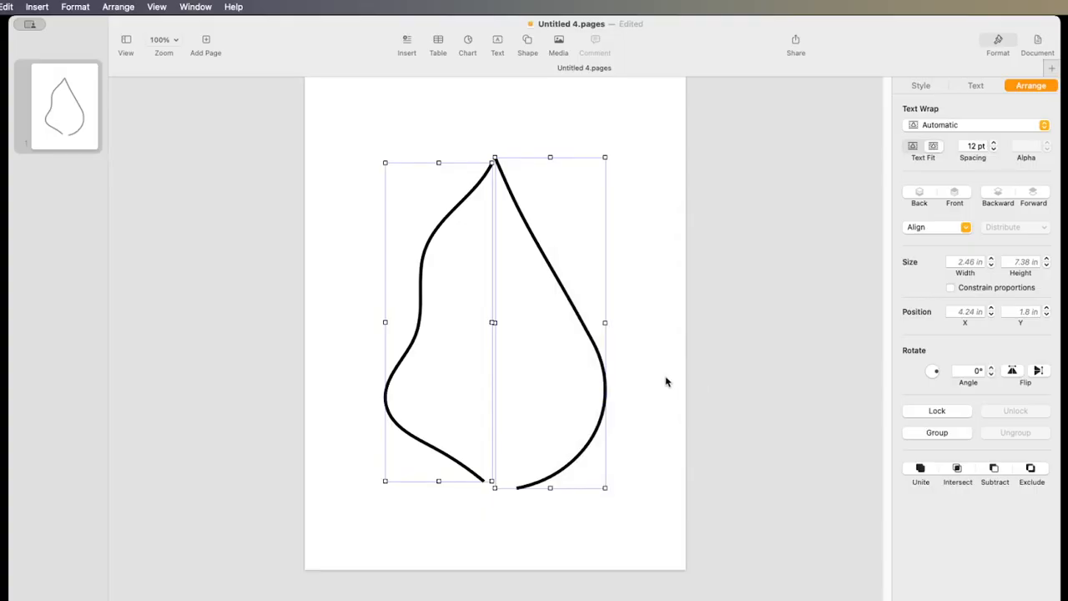
Pull the right half of the drop away from the left half and delete it
{"action": "left_click", "coordinate": [665, 381]}
{"action": "left_click_drag", "start_coordinate": [577, 318], "coordinate": [627, 303]}
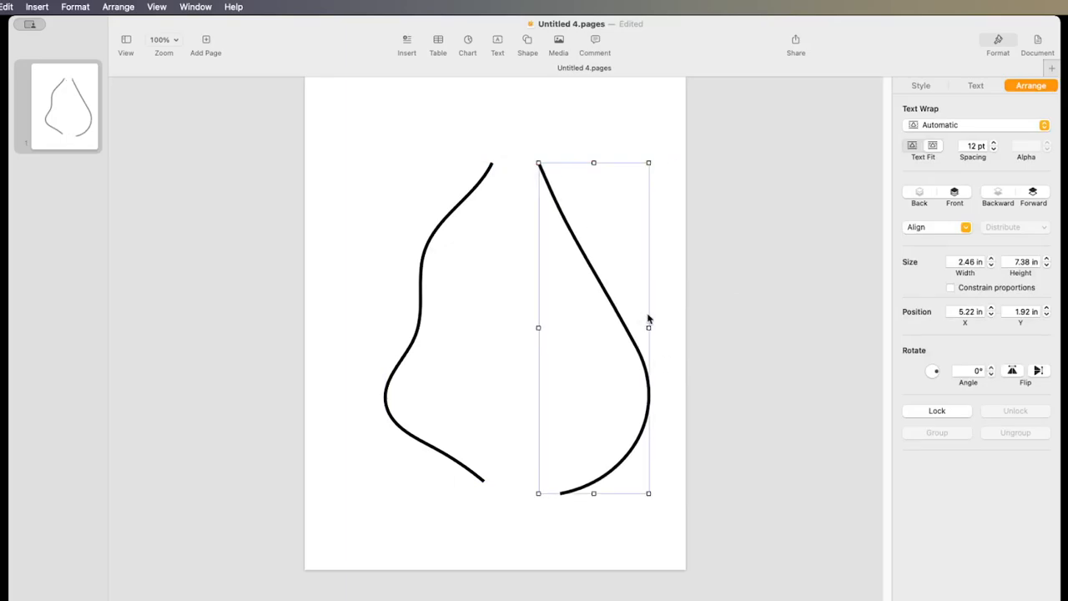
{"action": "key", "text": "BackSpace"}
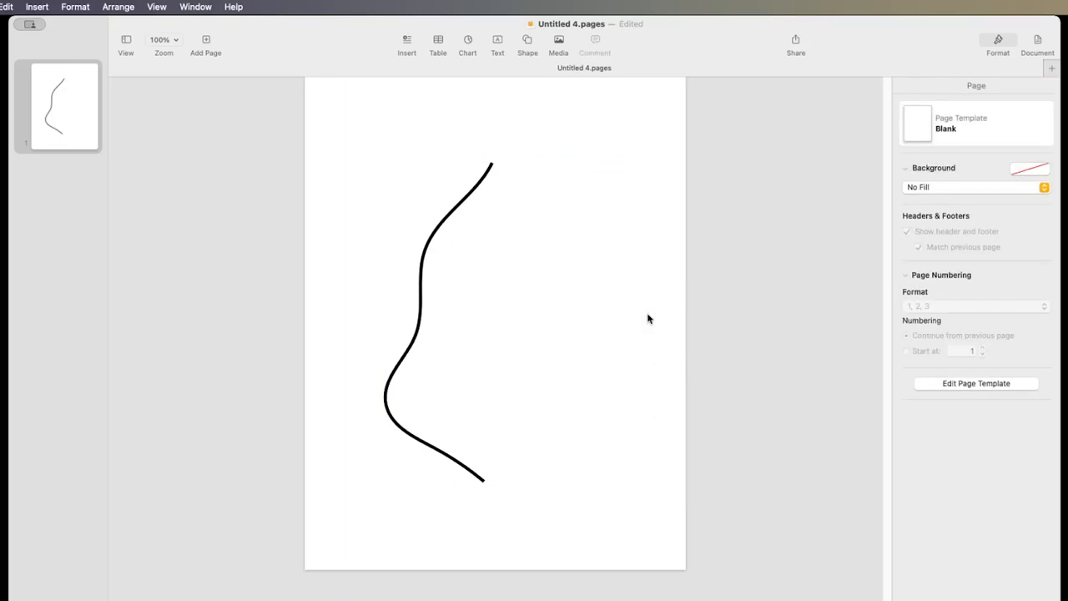
Widen the remaining left curve to about 2.68 in
{"action": "left_click", "coordinate": [422, 277]}
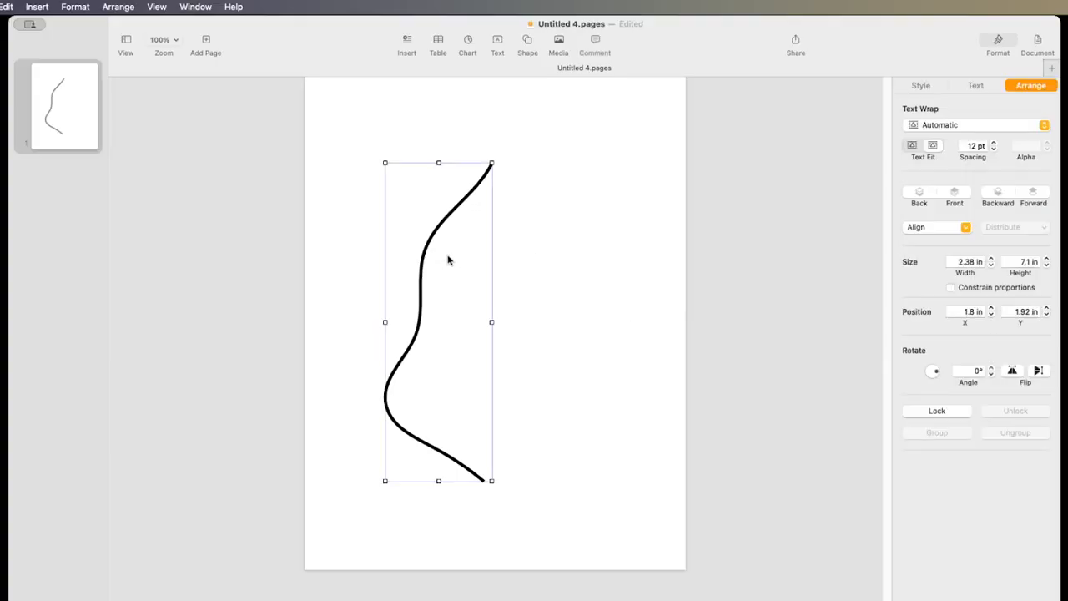
{"action": "left_click_drag", "start_coordinate": [492, 321], "coordinate": [505, 322]}
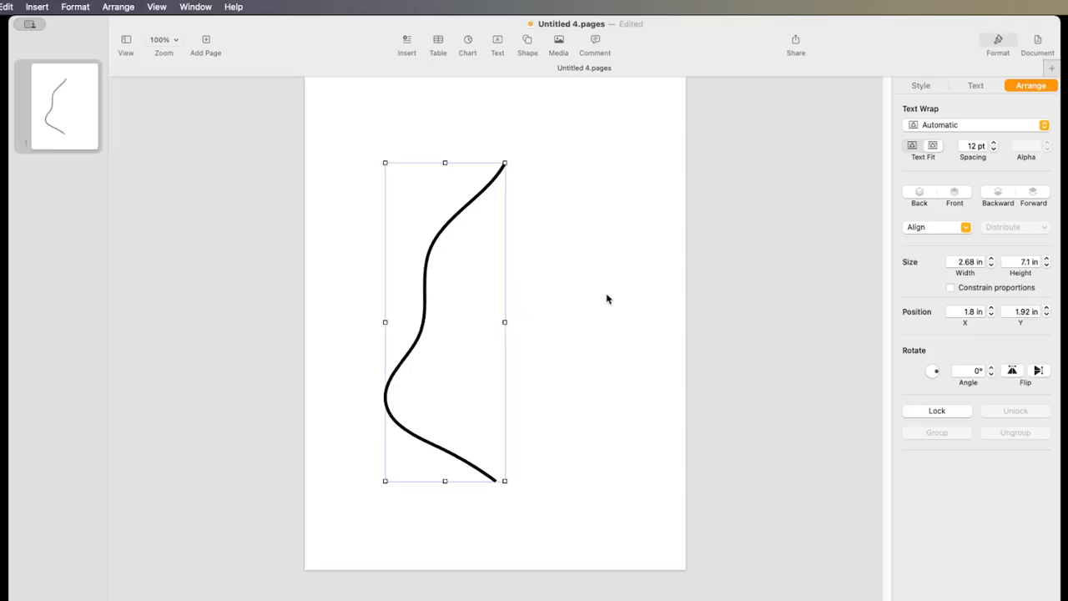
{"action": "left_click", "coordinate": [449, 450]}
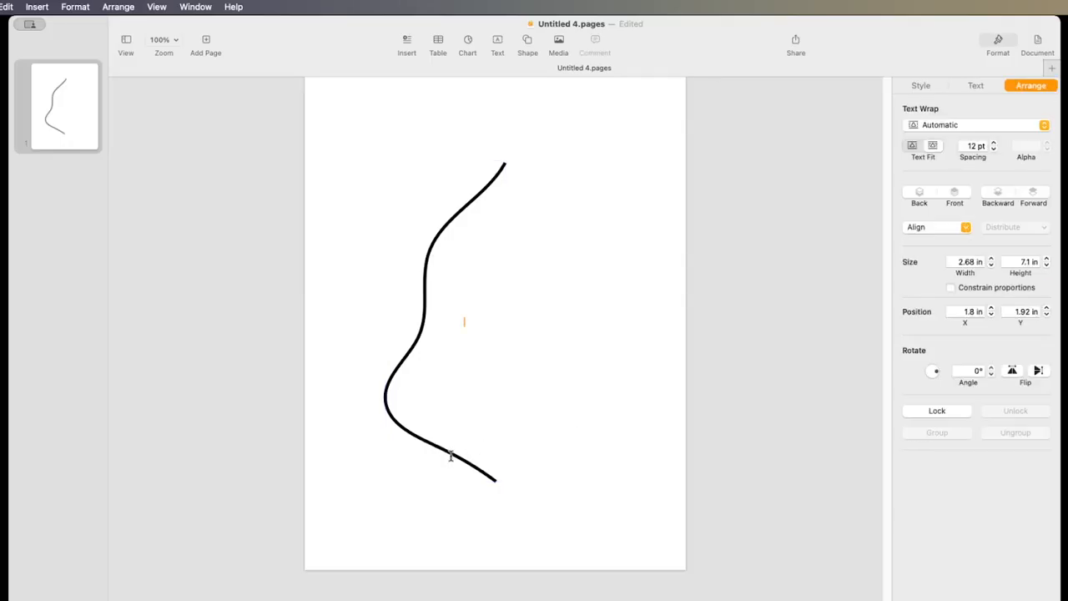
{"action": "left_click", "coordinate": [564, 437]}
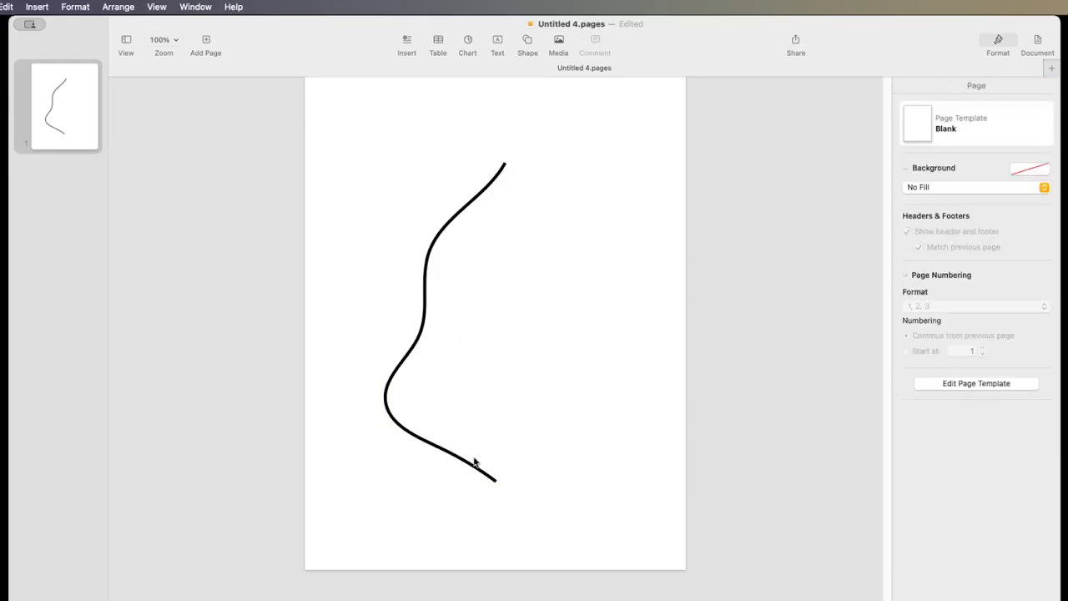
{"action": "left_click", "coordinate": [460, 466]}
{"action": "left_click", "coordinate": [460, 466]}
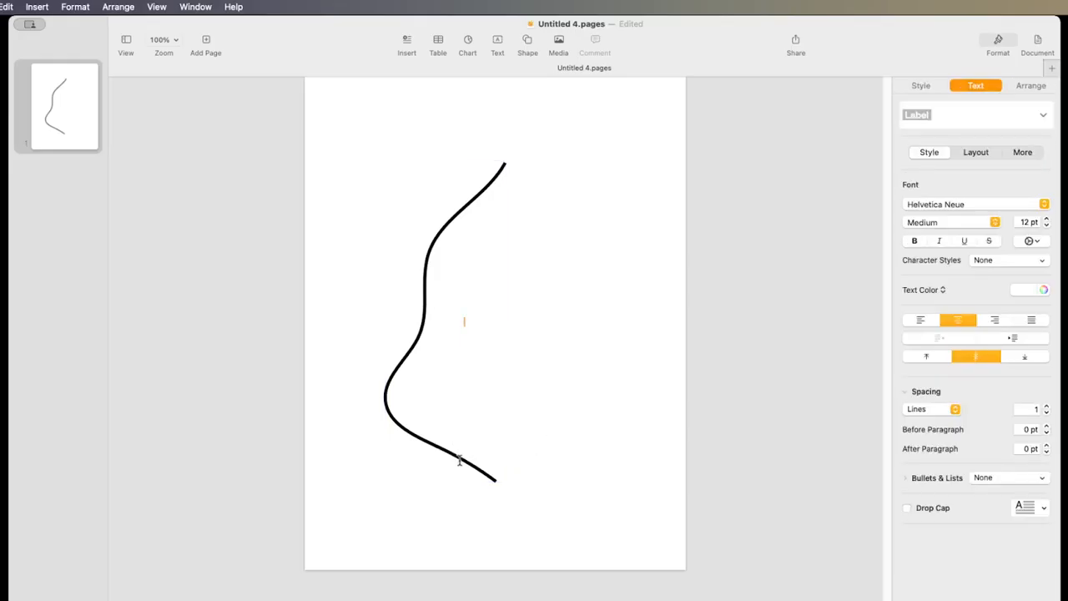
{"action": "left_click", "coordinate": [627, 468]}
Make the curve editable and move the point nearest its lower end down and slightly left
{"action": "left_click", "coordinate": [472, 472]}
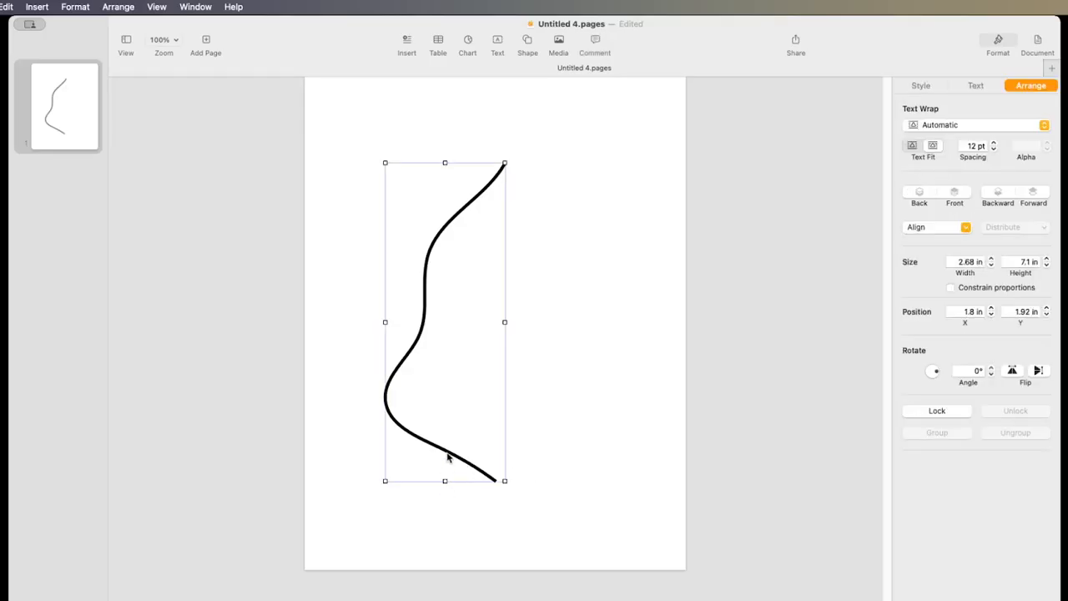
{"action": "right_click", "coordinate": [449, 453]}
{"action": "left_click", "coordinate": [469, 526]}
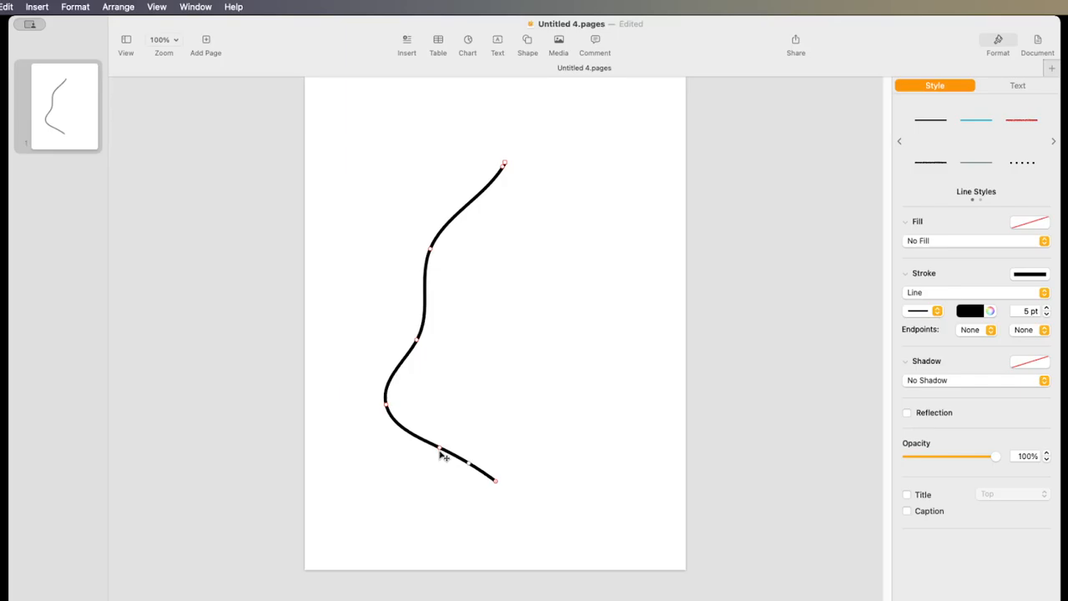
{"action": "left_click_drag", "start_coordinate": [440, 448], "coordinate": [434, 461]}
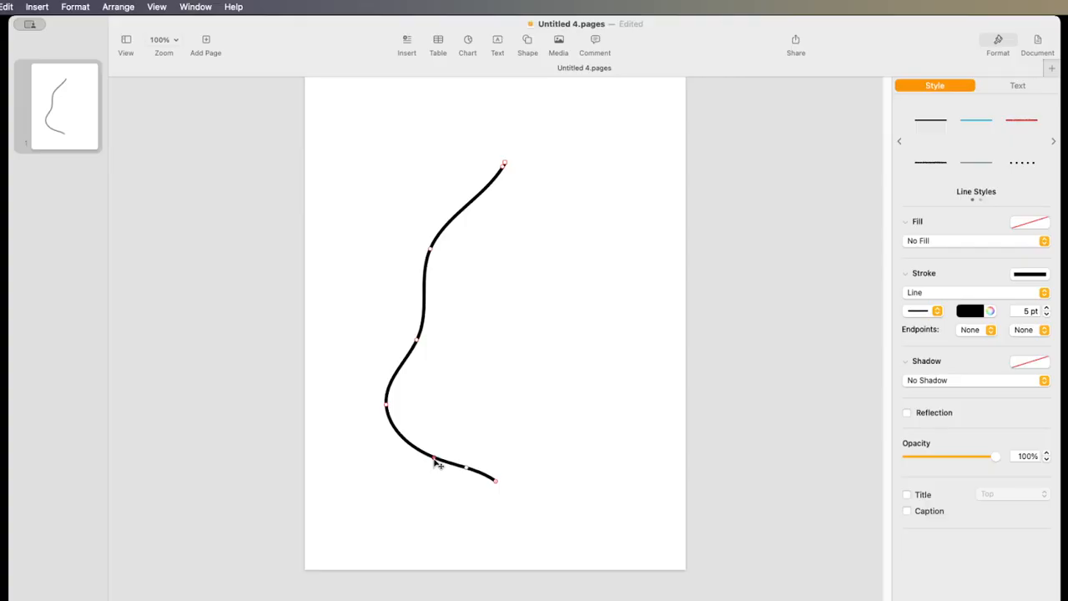
Shift the curve's leftmost point and the adjacent lower point down together, and finish editing the points
{"action": "left_click", "coordinate": [434, 460]}
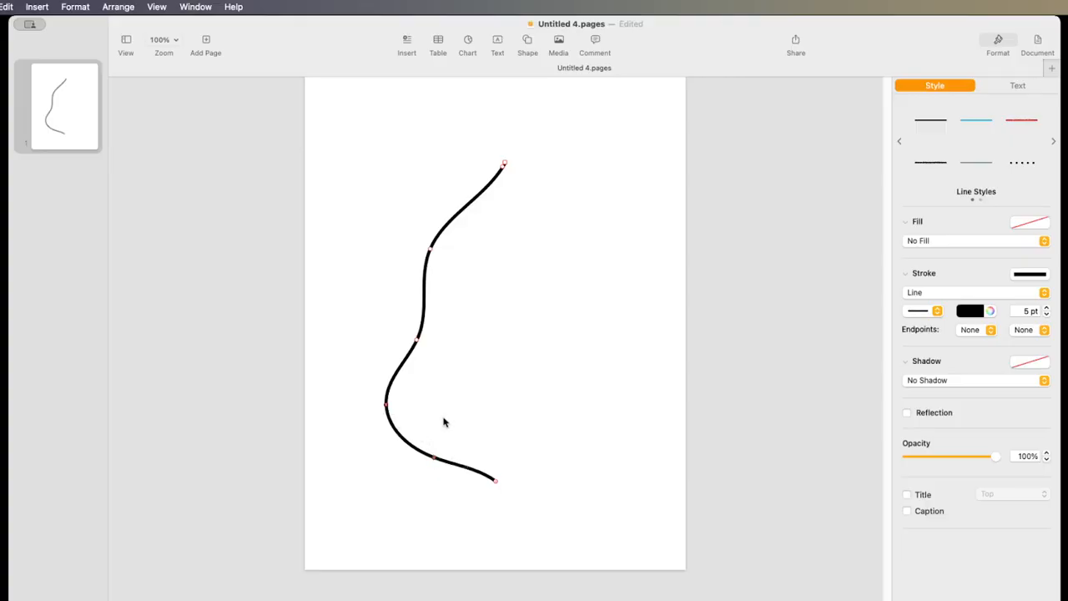
{"action": "mouse_move", "coordinate": [390, 412]}
{"action": "left_mouse_down"}
{"action": "mouse_move", "coordinate": [382, 420]}
{"action": "mouse_move", "coordinate": [396, 436]}
{"action": "mouse_move", "coordinate": [392, 425]}
{"action": "left_mouse_up"}
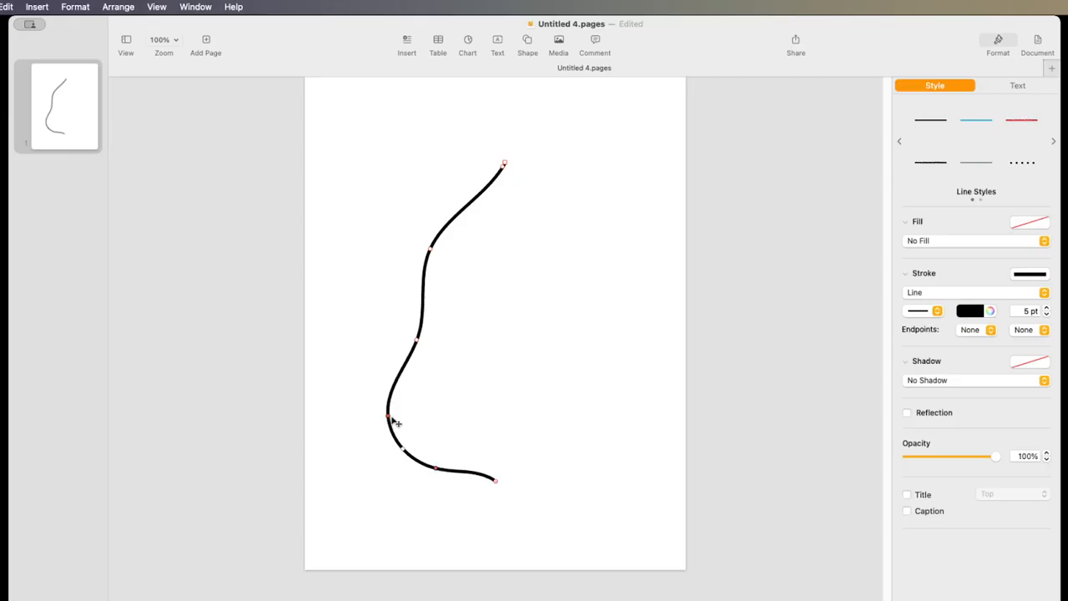
{"action": "left_click", "coordinate": [460, 422]}
{"action": "left_click", "coordinate": [389, 424]}
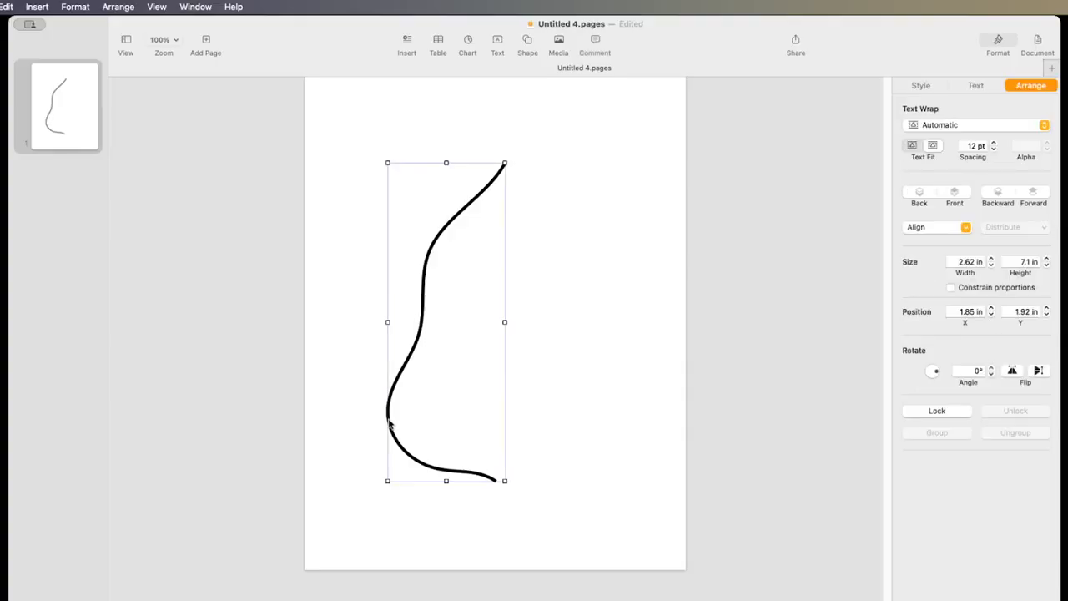
Reshape the curve's lower part by moving its leftmost point, the point below it and the lower end point, and finish editing the points
{"action": "double_click", "coordinate": [390, 424]}
{"action": "left_click_drag", "start_coordinate": [392, 424], "coordinate": [390, 423]}
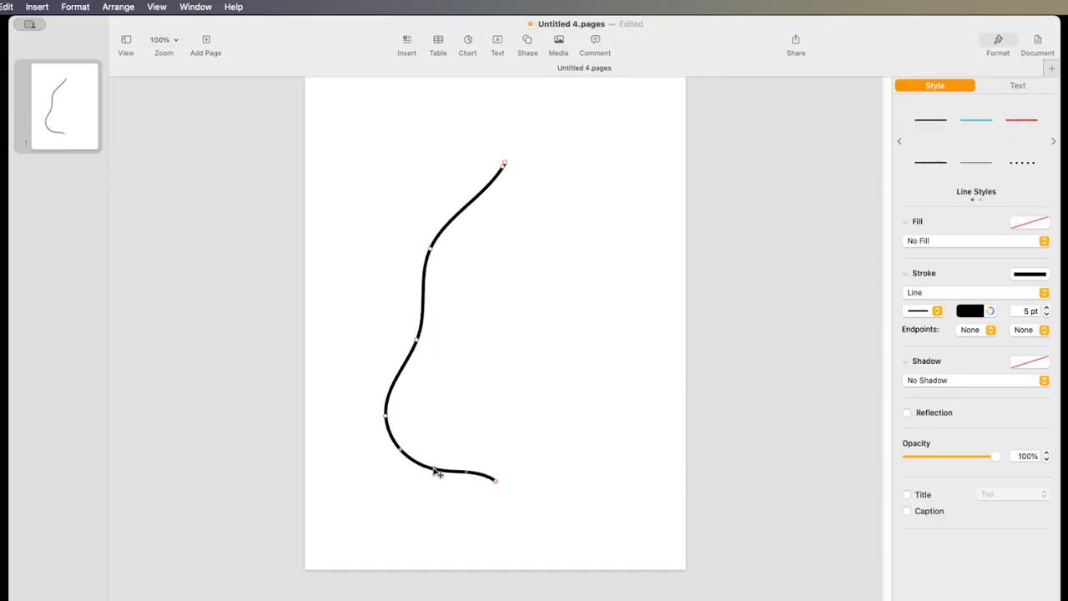
{"action": "left_click_drag", "start_coordinate": [434, 470], "coordinate": [502, 489]}
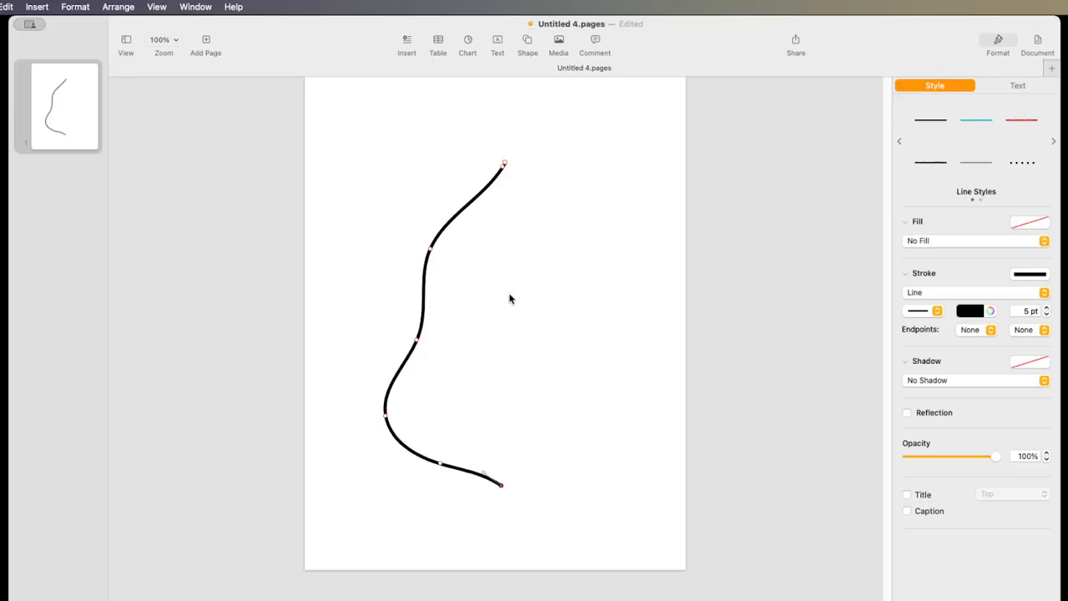
{"action": "left_click", "coordinate": [601, 334]}
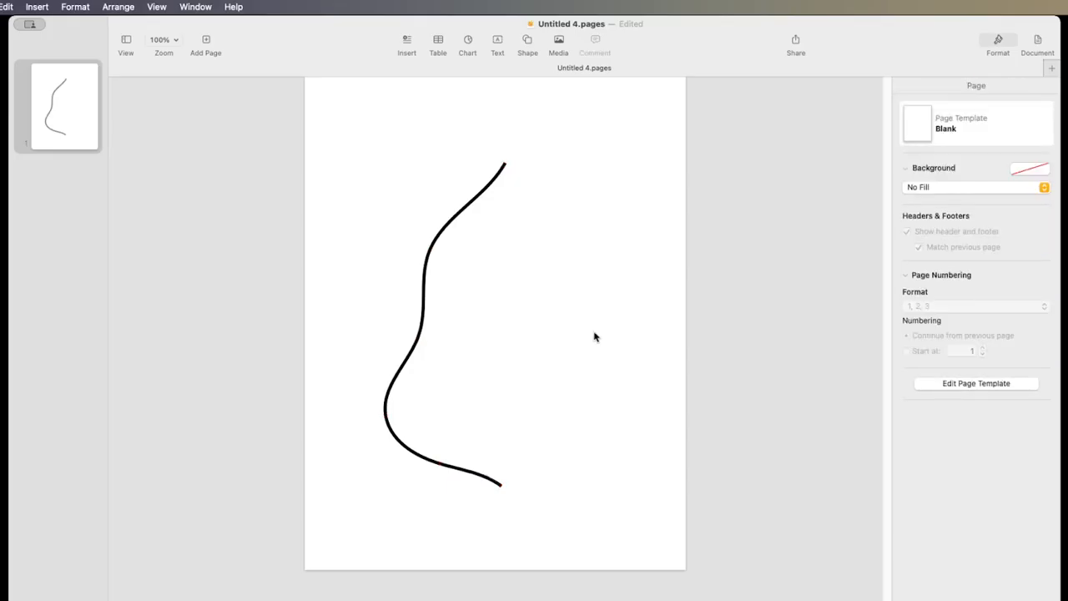
Duplicate the left curve, flip the copy horizontally and place it as the right half at X 4.28 in, Y 1.92 in
{"action": "left_click", "coordinate": [434, 244]}
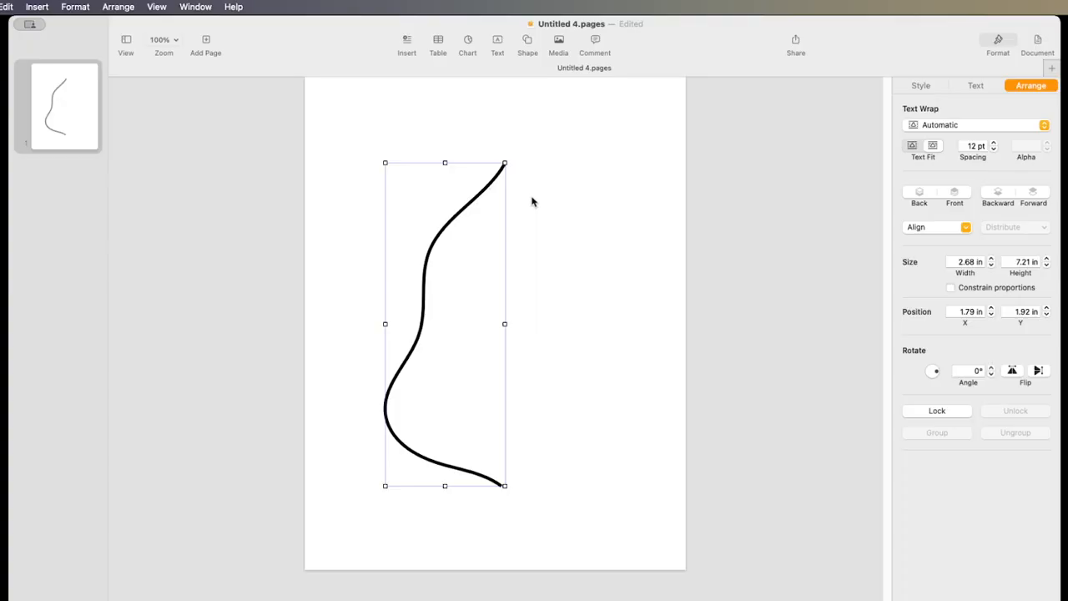
{"action": "key", "text": "super+d"}
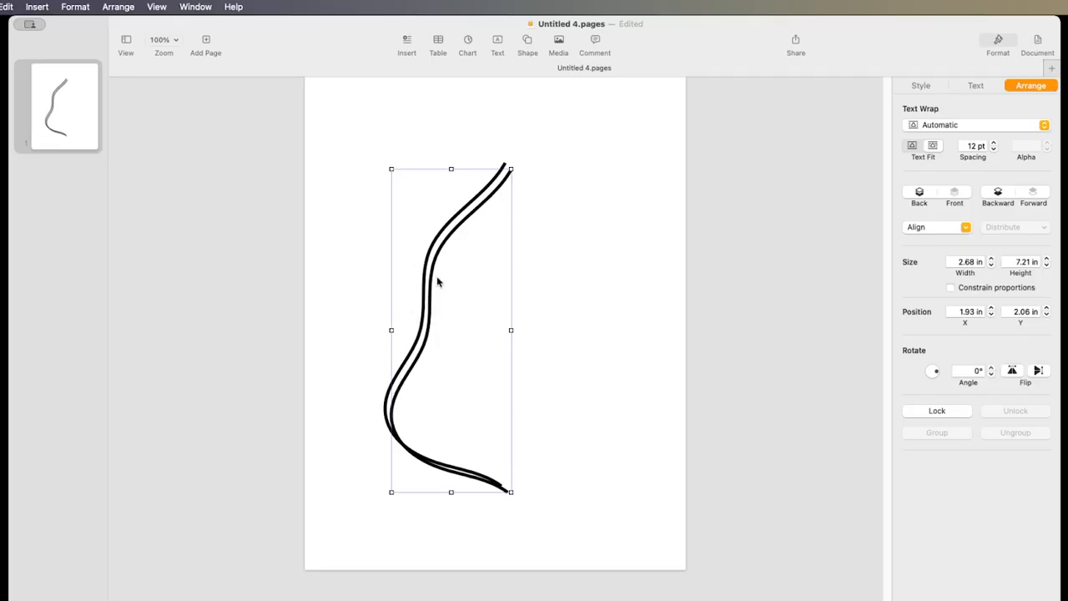
{"action": "left_click_drag", "start_coordinate": [460, 225], "coordinate": [506, 225]}
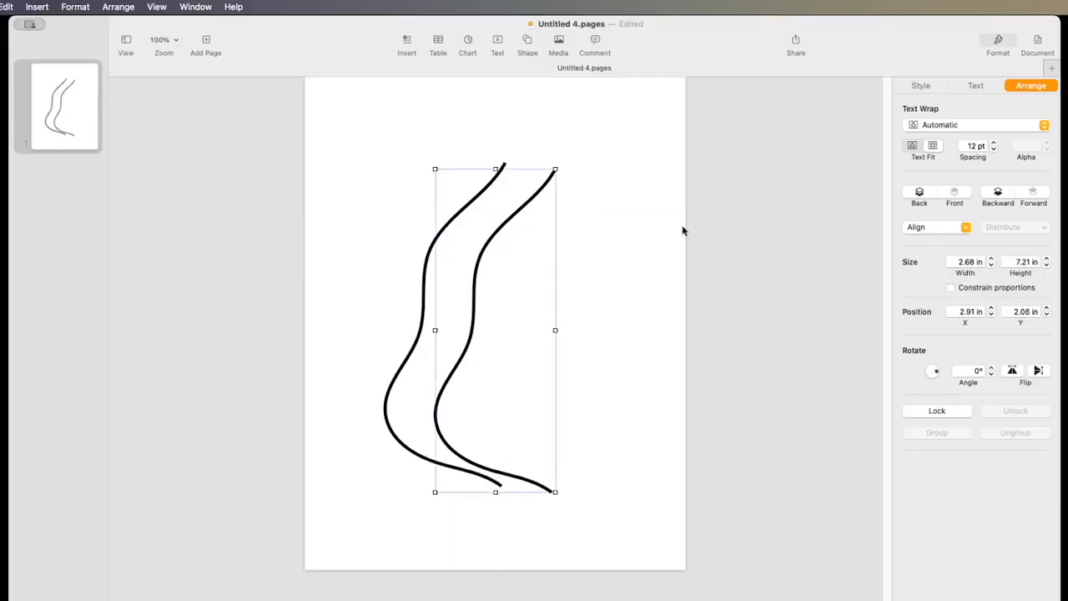
{"action": "left_click", "coordinate": [1011, 370]}
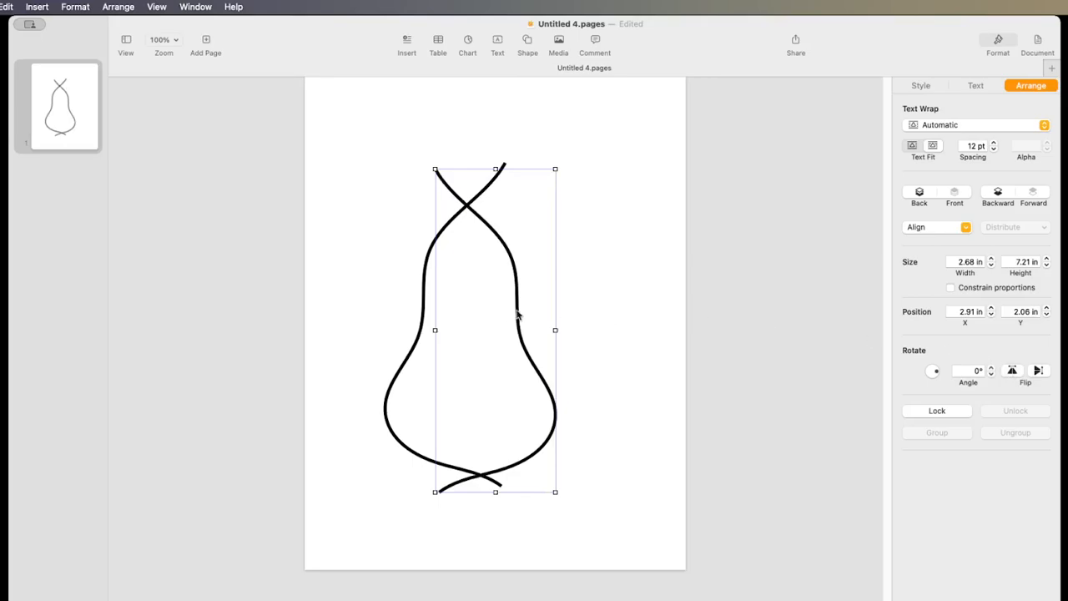
{"action": "left_click_drag", "start_coordinate": [516, 317], "coordinate": [580, 310]}
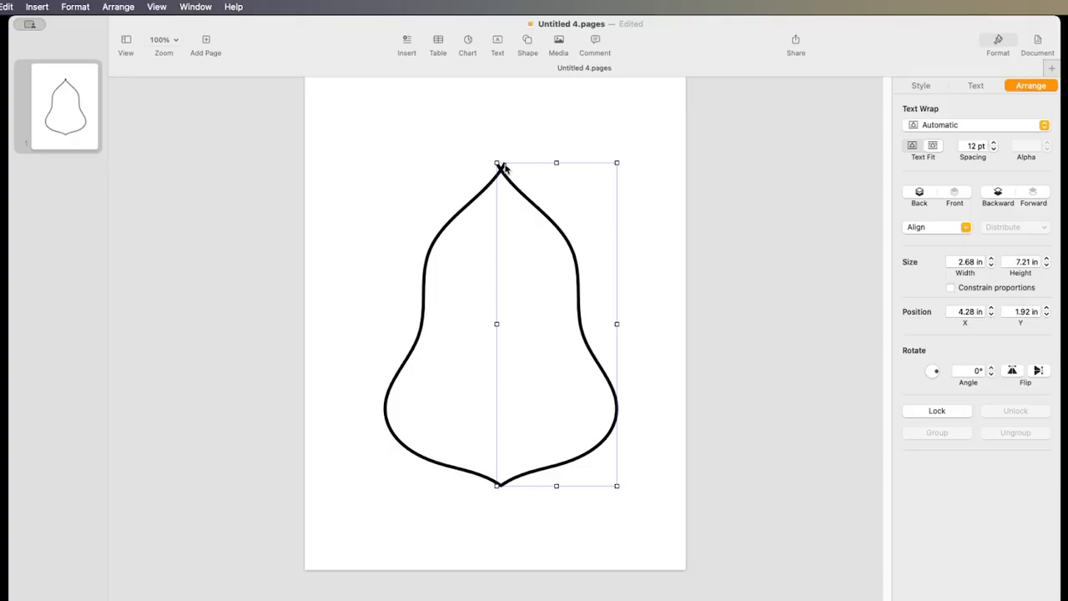
{"action": "left_click", "coordinate": [525, 133]}
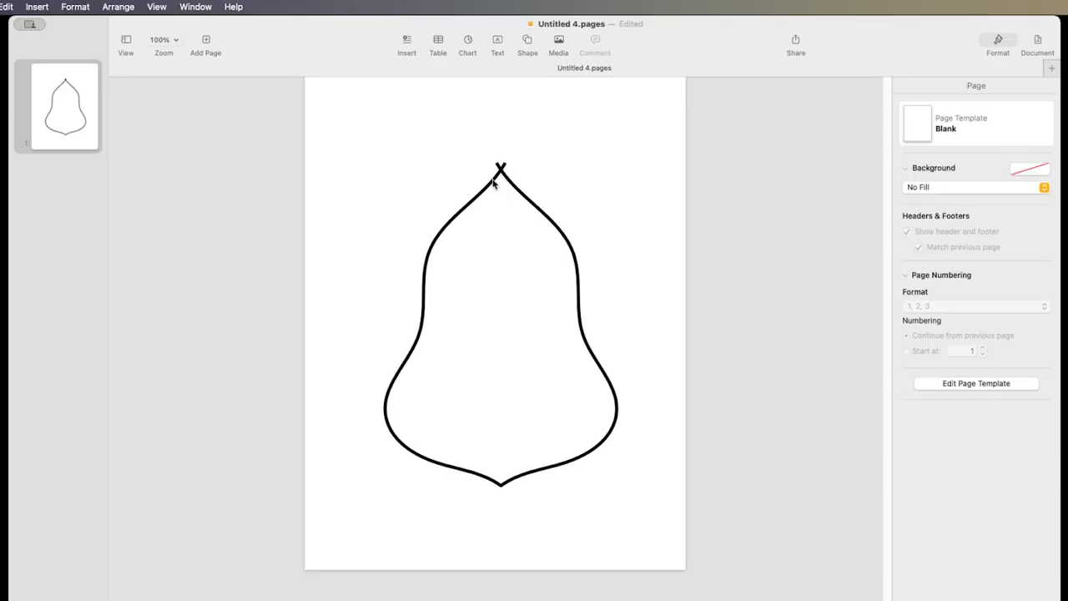
Narrow the left curve to about 2.43 in by moving its inner edge outward, keeping its height
{"action": "left_click", "coordinate": [493, 183]}
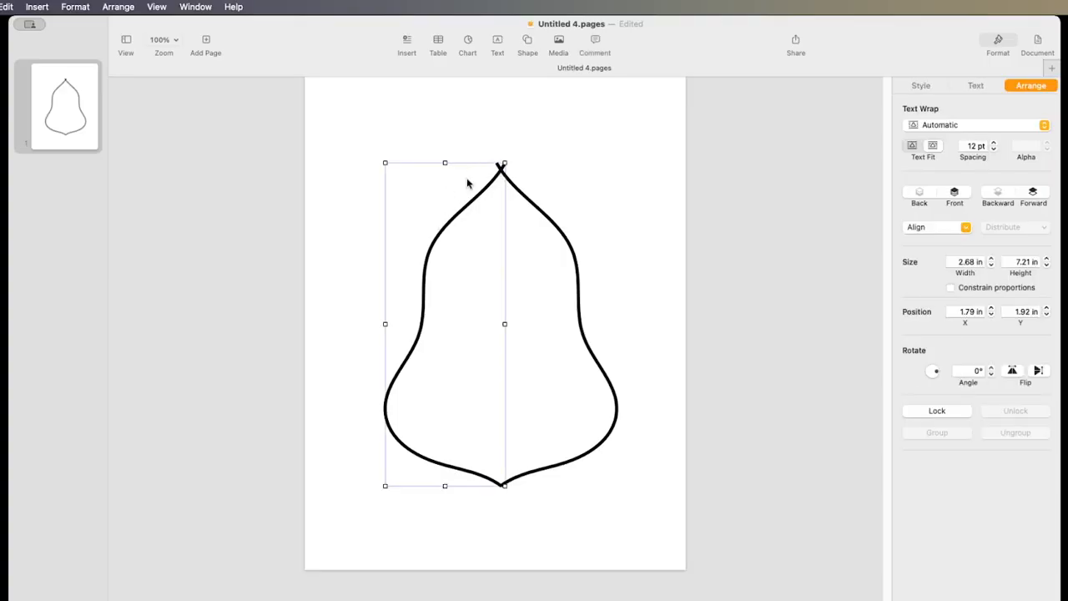
{"action": "left_click_drag", "start_coordinate": [501, 163], "coordinate": [496, 164]}
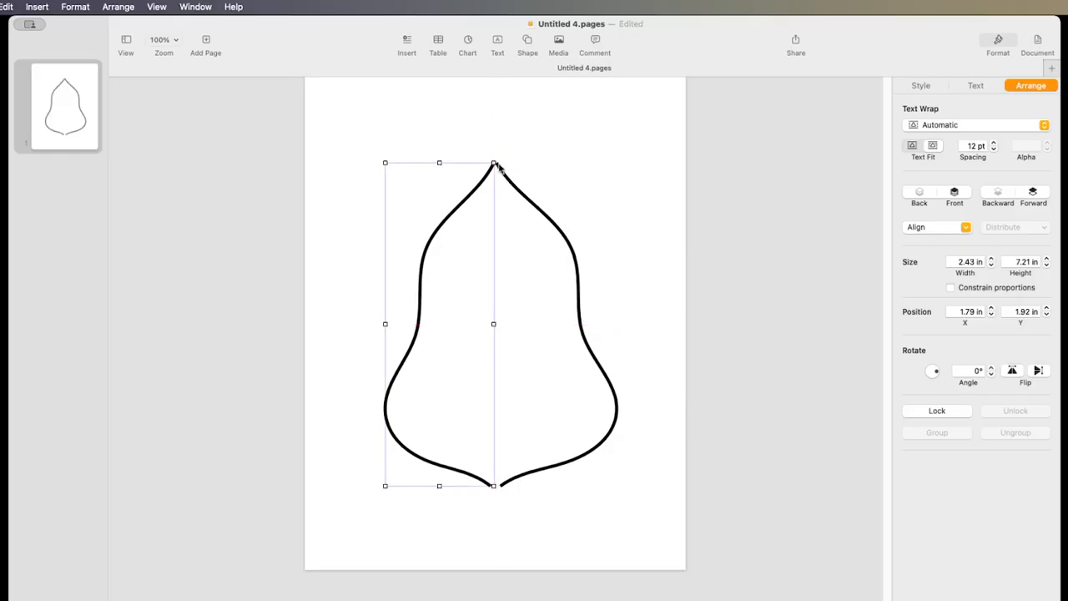
{"action": "left_click_drag", "start_coordinate": [493, 486], "coordinate": [496, 490]}
{"action": "left_click_drag", "start_coordinate": [496, 488], "coordinate": [499, 494]}
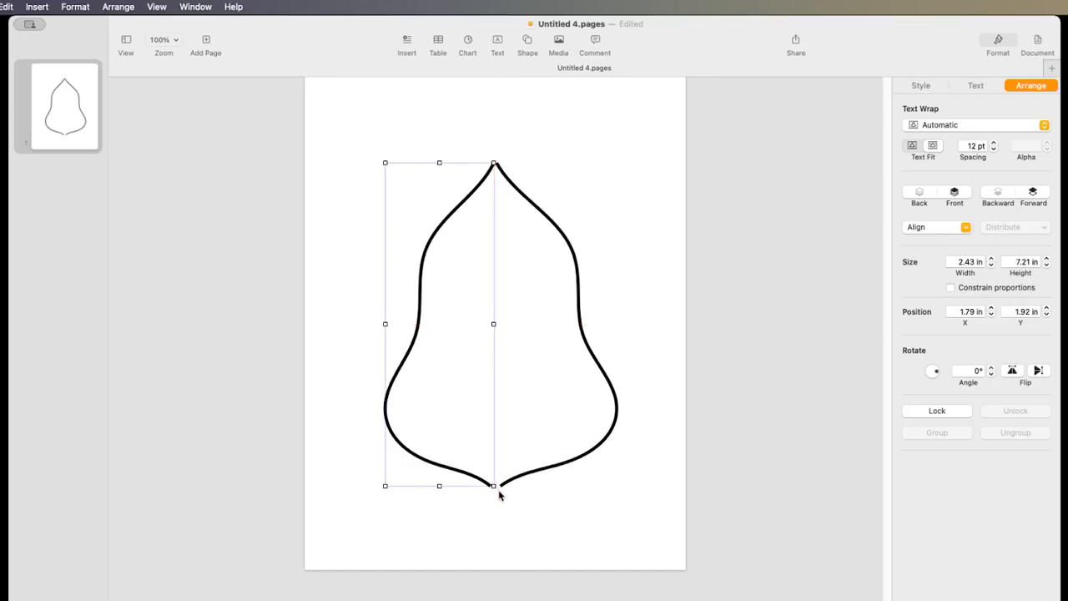
Replace the right half with a horizontally flipped duplicate of the narrowed left curve, placed at X 4.28 in, Y 1.92 in
{"action": "left_click", "coordinate": [601, 373]}
{"action": "key", "text": "Delete"}
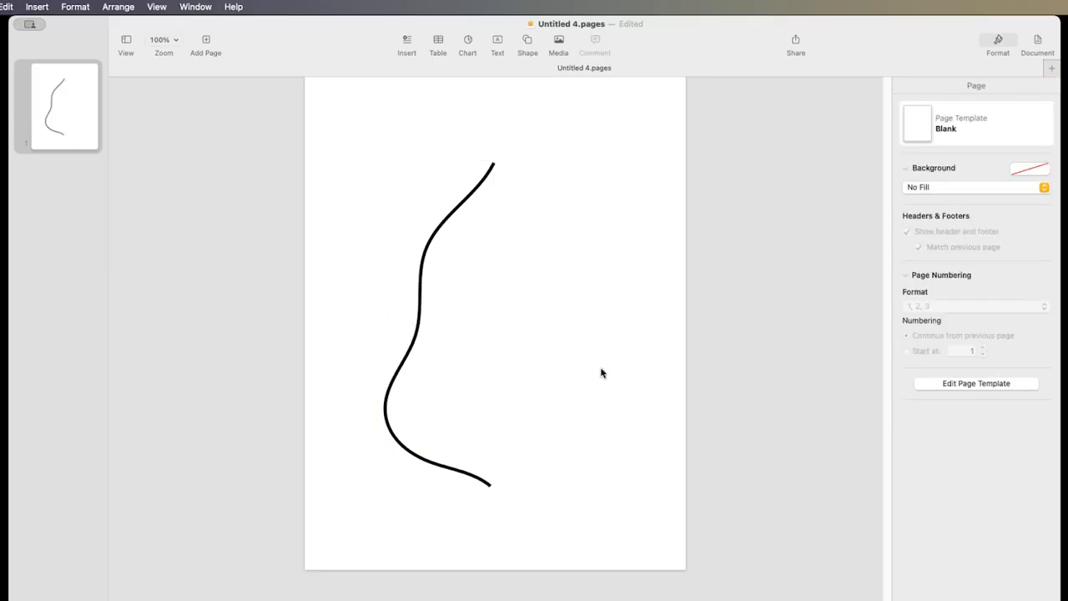
{"action": "left_click", "coordinate": [406, 355]}
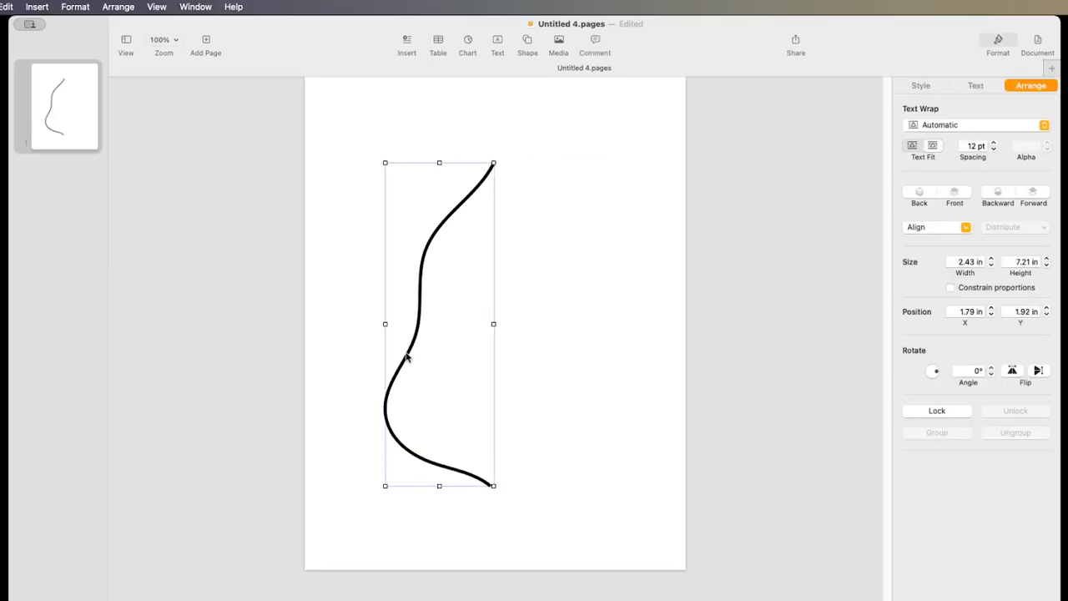
{"action": "key", "text": "super+d"}
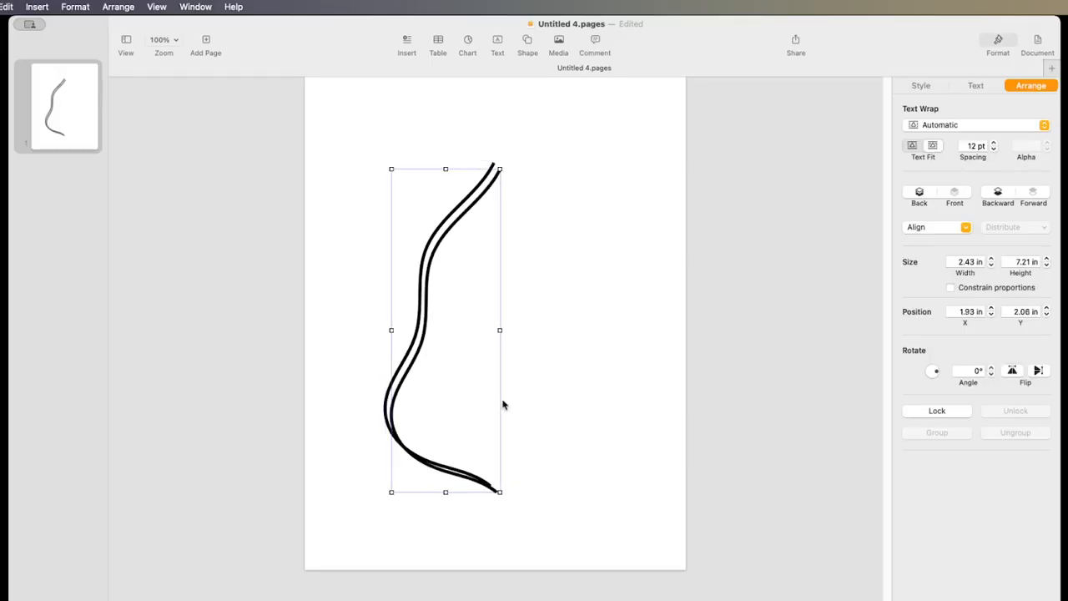
{"action": "left_click", "coordinate": [1012, 372]}
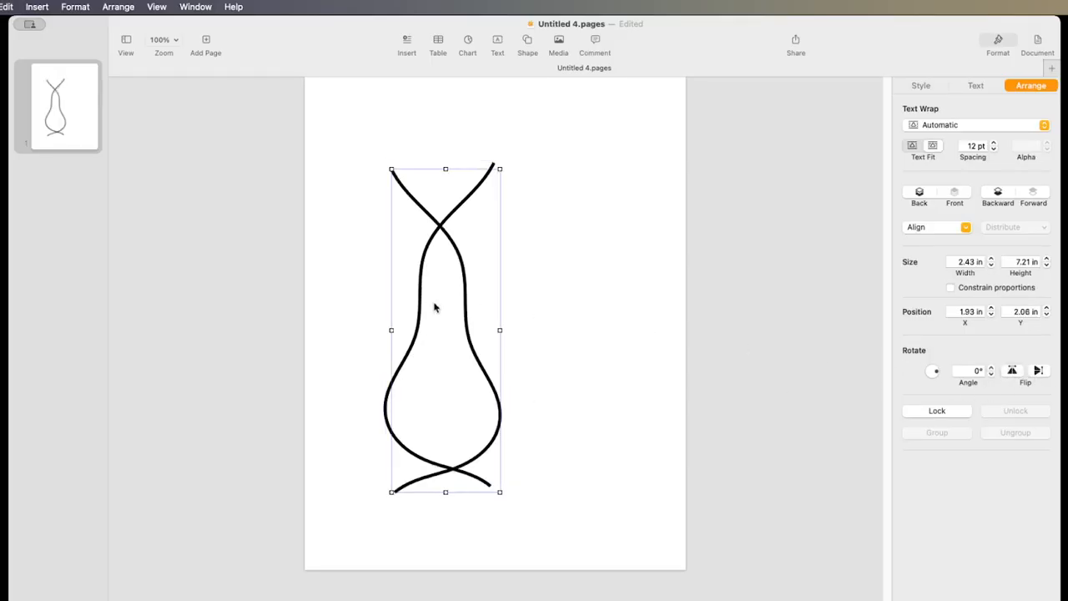
{"action": "left_click_drag", "start_coordinate": [464, 312], "coordinate": [567, 308]}
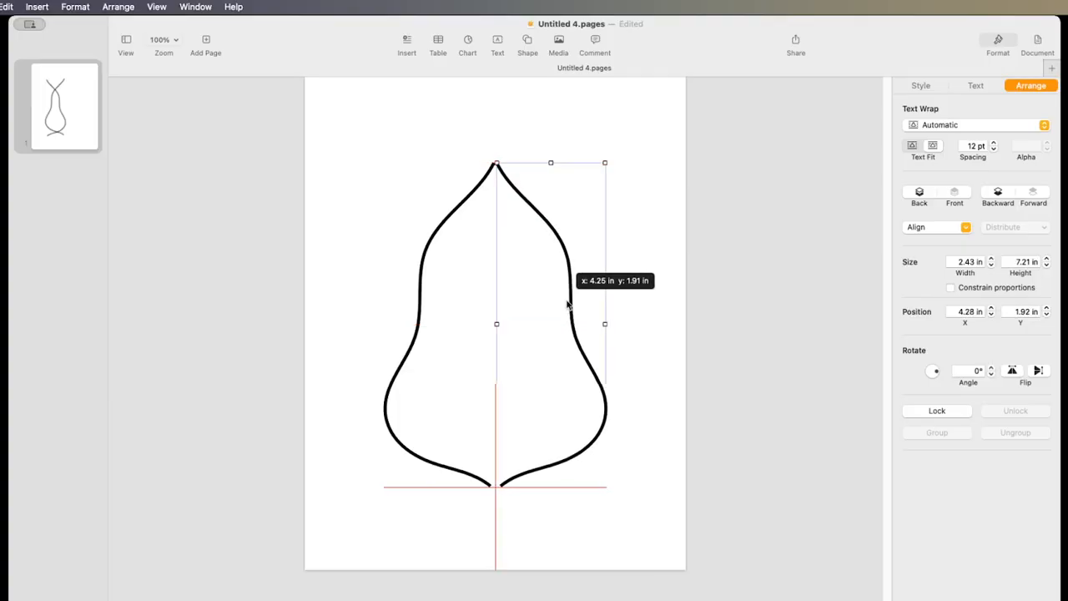
{"action": "left_click", "coordinate": [667, 347]}
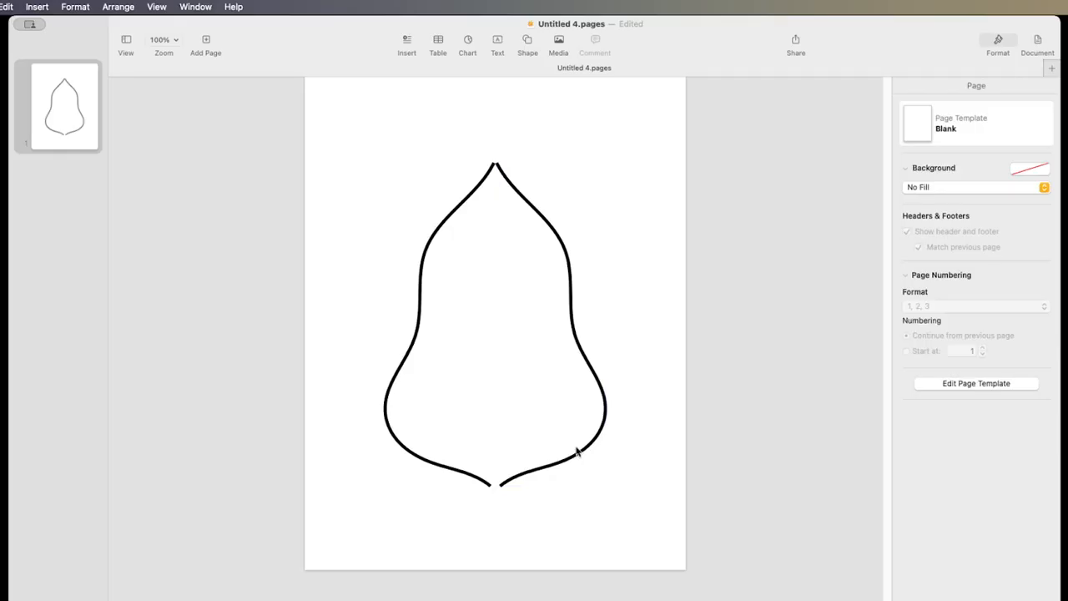
Widen the right curve to about 2.51 in by extending its inner edge toward the left half
{"action": "left_click", "coordinate": [578, 455]}
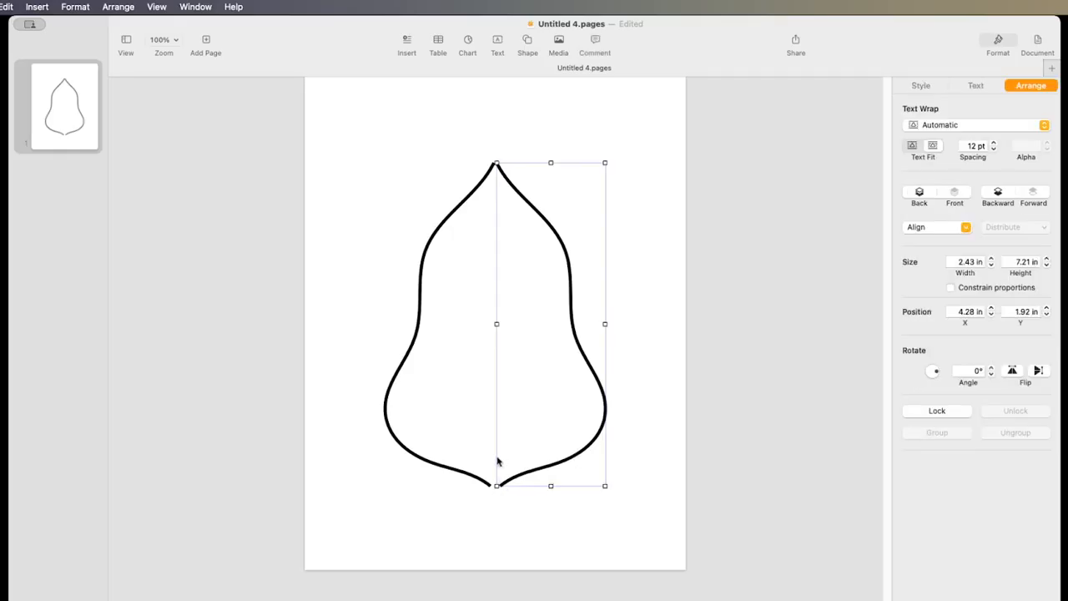
{"action": "left_click_drag", "start_coordinate": [496, 485], "coordinate": [492, 485]}
{"action": "left_click", "coordinate": [662, 443]}
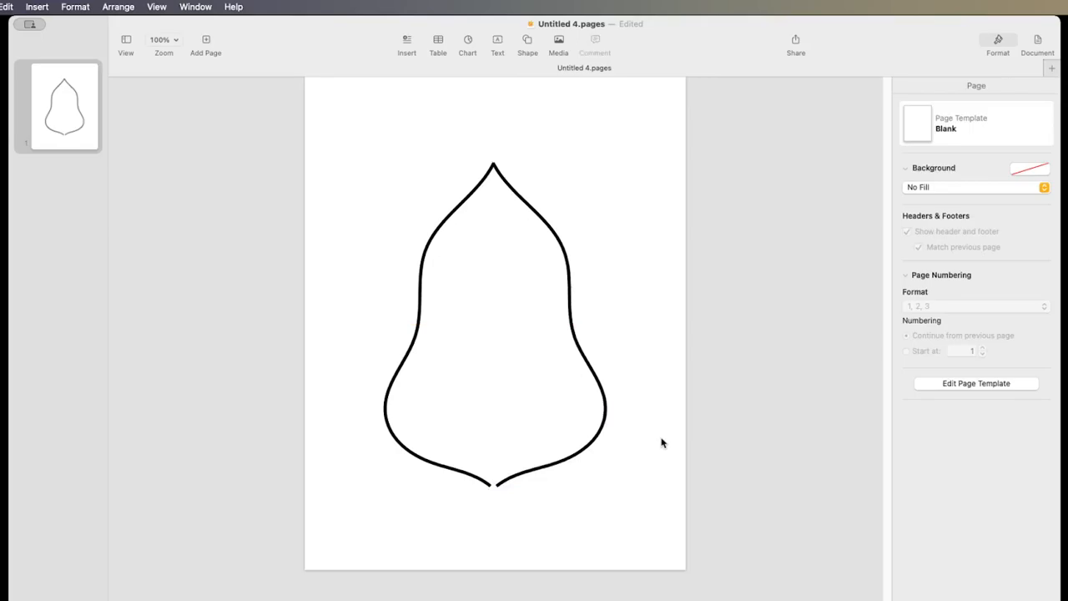
Edit the right curve's points and move its lower end point slightly left toward the left curve's lower end
{"action": "left_click", "coordinate": [603, 427]}
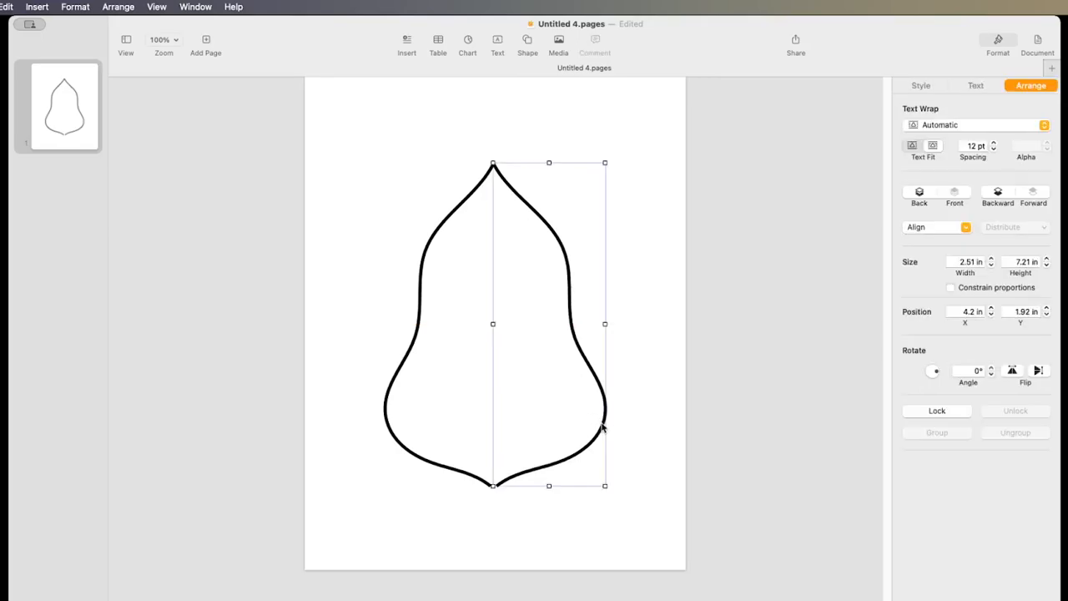
{"action": "double_click", "coordinate": [603, 427]}
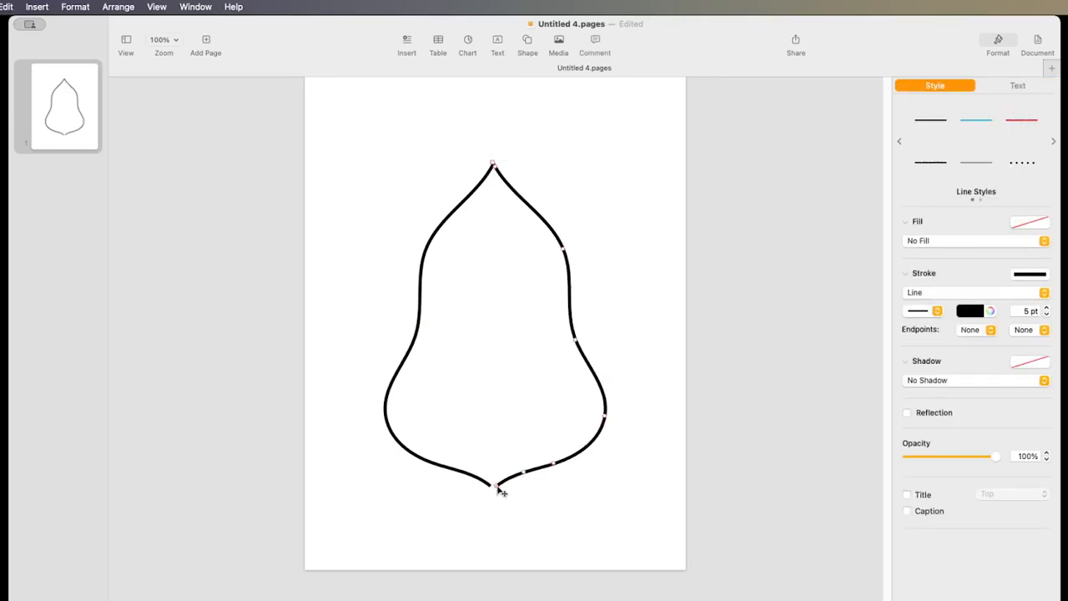
{"action": "left_click_drag", "start_coordinate": [496, 486], "coordinate": [493, 486]}
{"action": "left_click", "coordinate": [605, 508]}
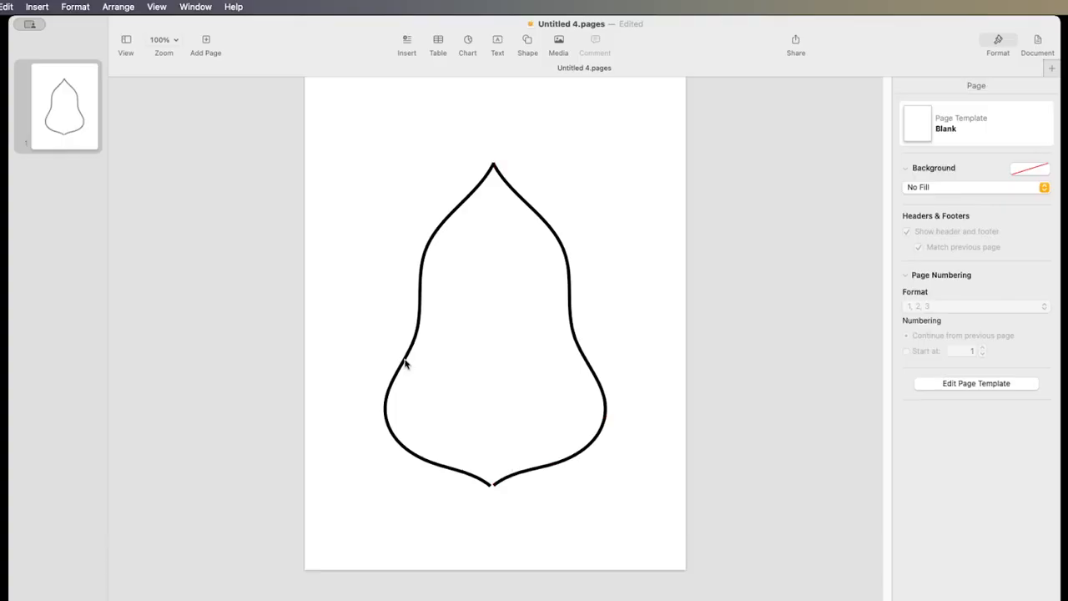
Replace the left half with a horizontally flipped duplicate of the right curve, placed at X 1.71 in, Y 1.9 in
{"action": "left_click", "coordinate": [405, 363]}
{"action": "key", "text": "Delete"}
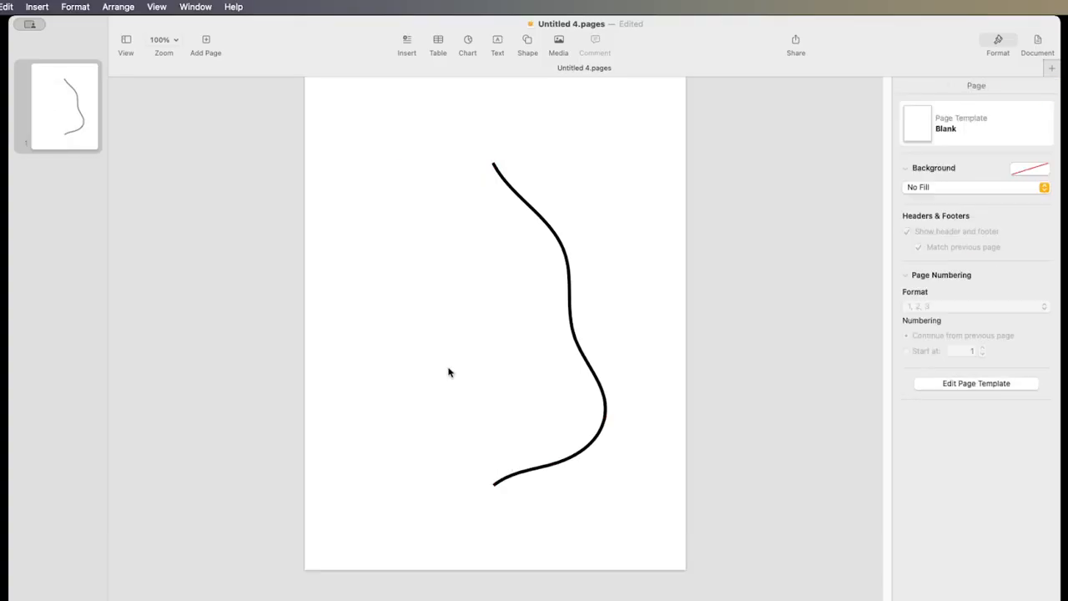
{"action": "left_click", "coordinate": [586, 360]}
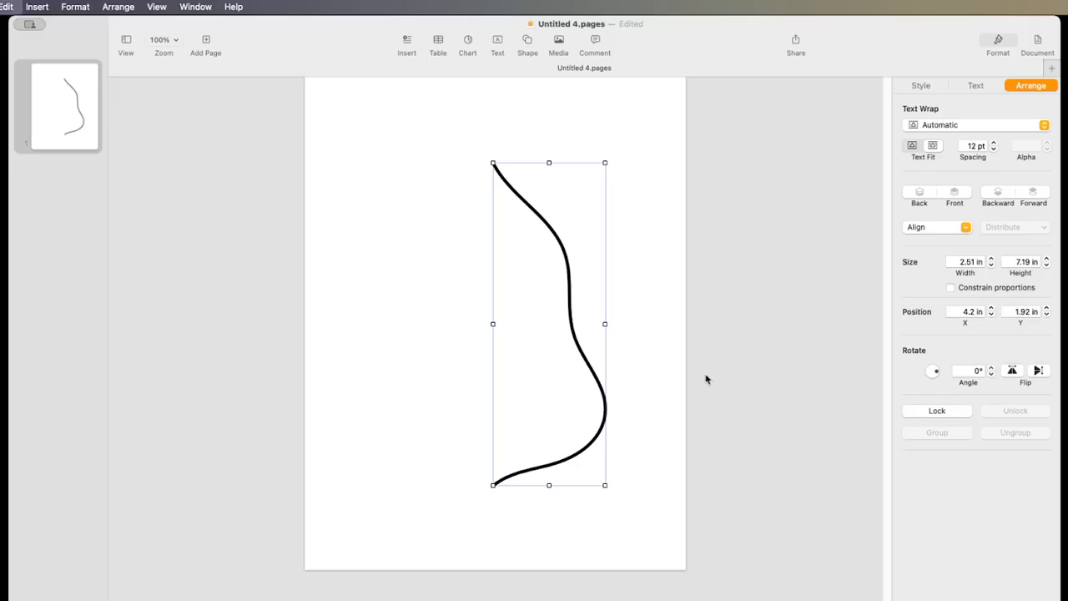
{"action": "key", "text": "super+d"}
{"action": "left_click", "coordinate": [1014, 371]}
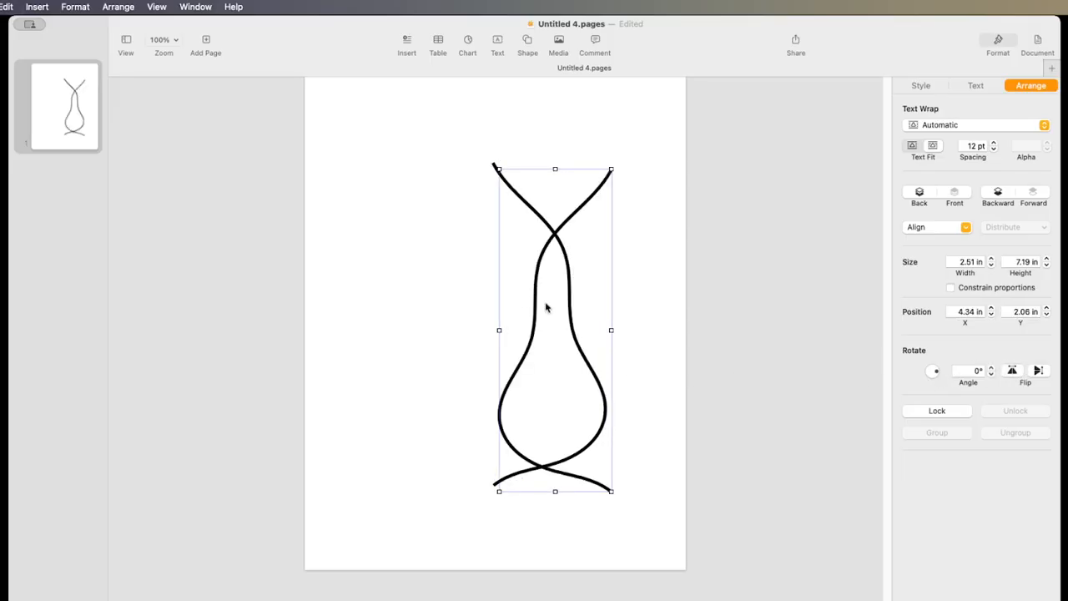
{"action": "left_click_drag", "start_coordinate": [534, 306], "coordinate": [415, 297]}
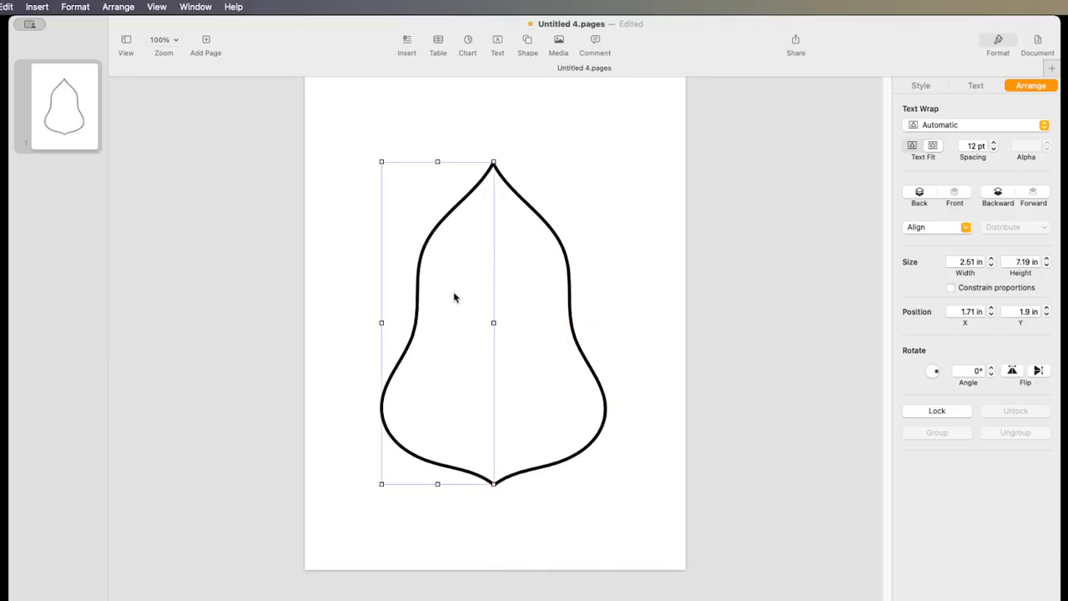
{"action": "left_click", "coordinate": [656, 304]}
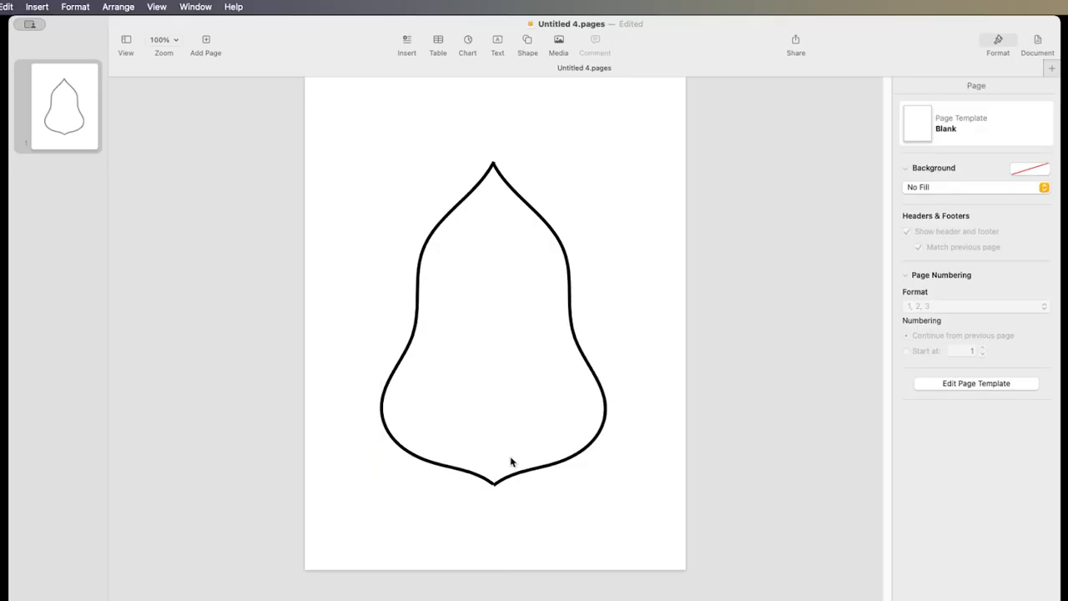
Nudge the left curve slightly right to X 1.73 in, keeping it at Y 1.9 in, and deselect it
{"action": "left_click", "coordinate": [414, 336]}
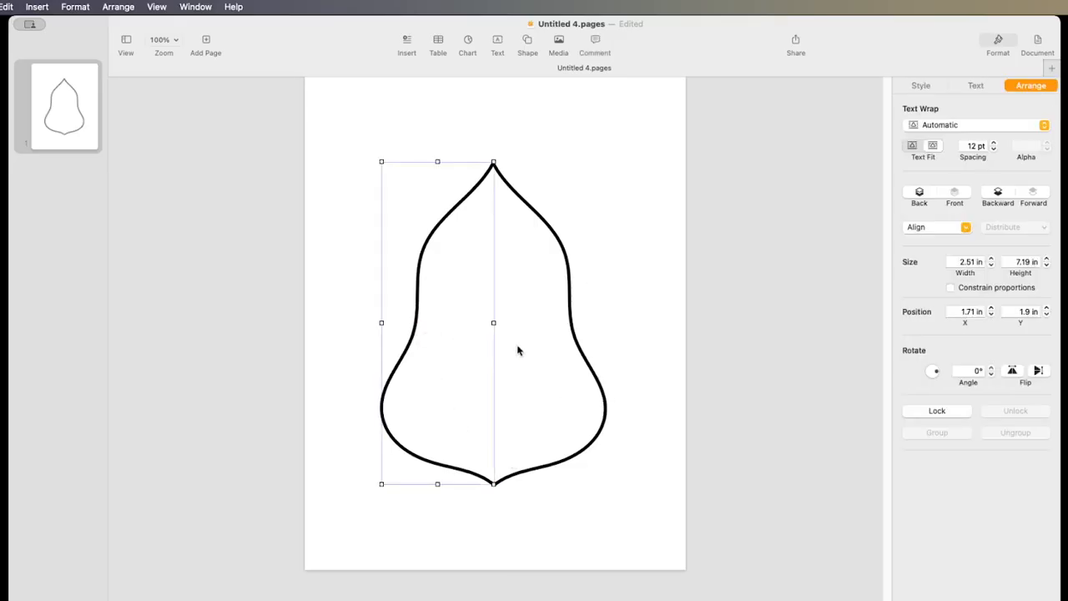
{"action": "key", "text": "Right"}
{"action": "key", "text": "Down"}
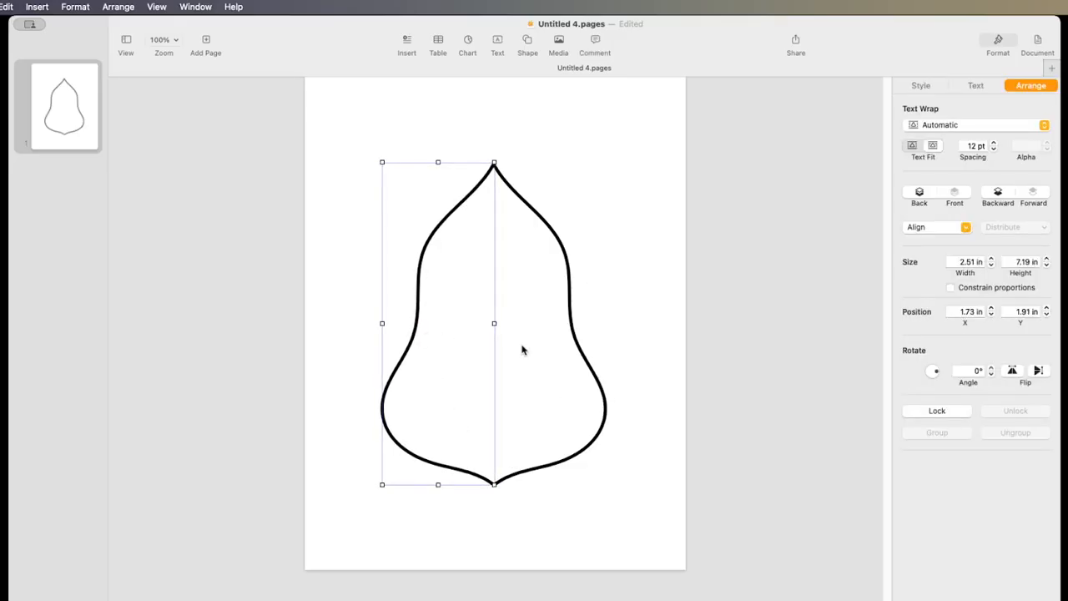
{"action": "key", "text": "Up"}
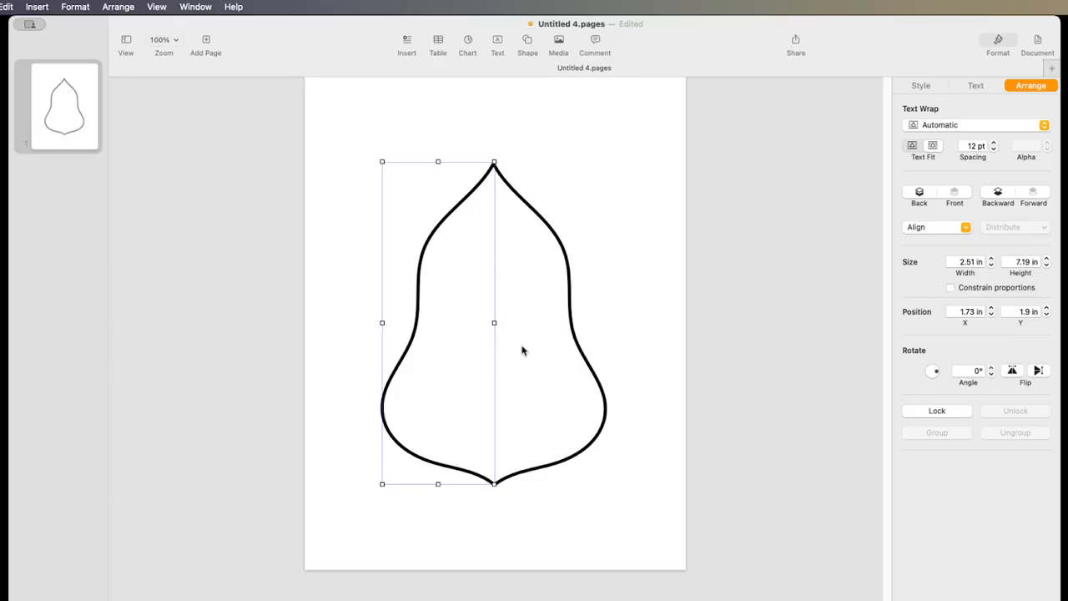
{"action": "left_click", "coordinate": [607, 336]}
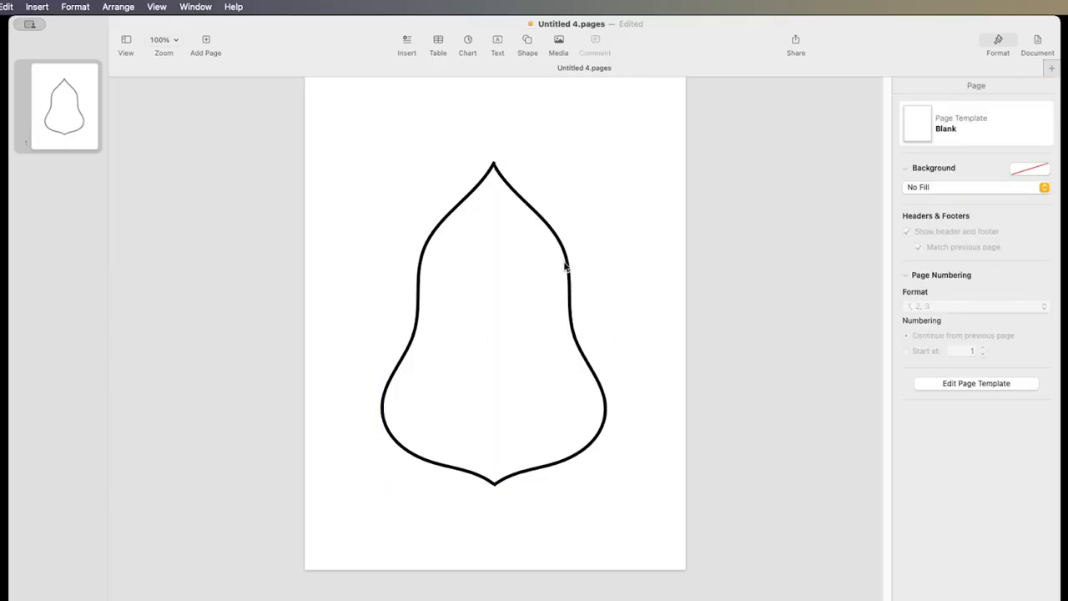
Shift the right curve slightly right to about X 4.28 in, Y 1.9 in, aligned with the left half, and deselect it
{"action": "left_click_drag", "start_coordinate": [567, 267], "coordinate": [568, 266]}
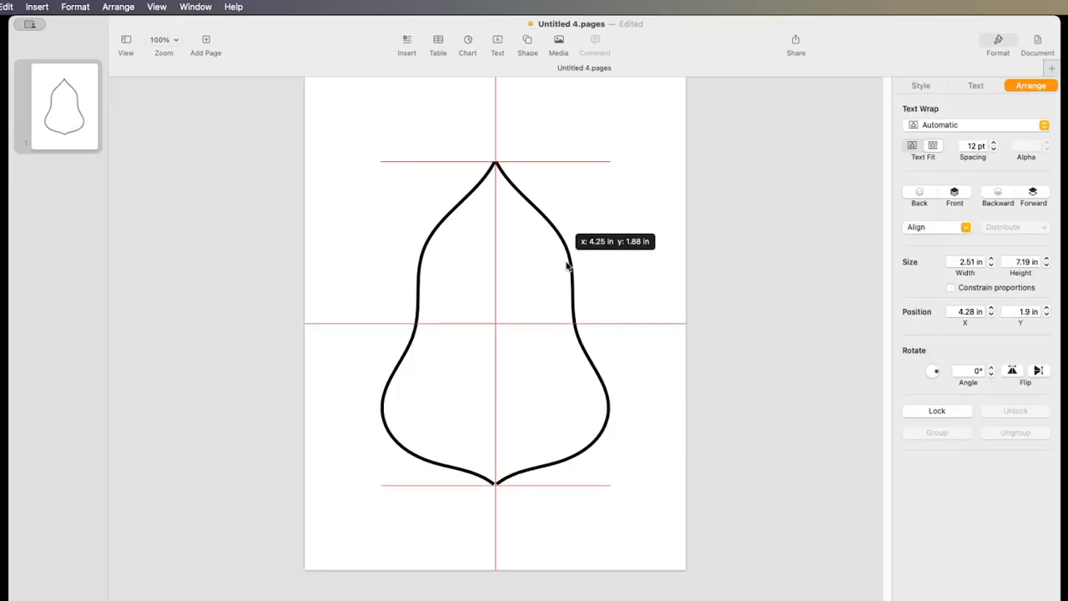
{"action": "left_click_drag", "start_coordinate": [567, 265], "coordinate": [568, 266]}
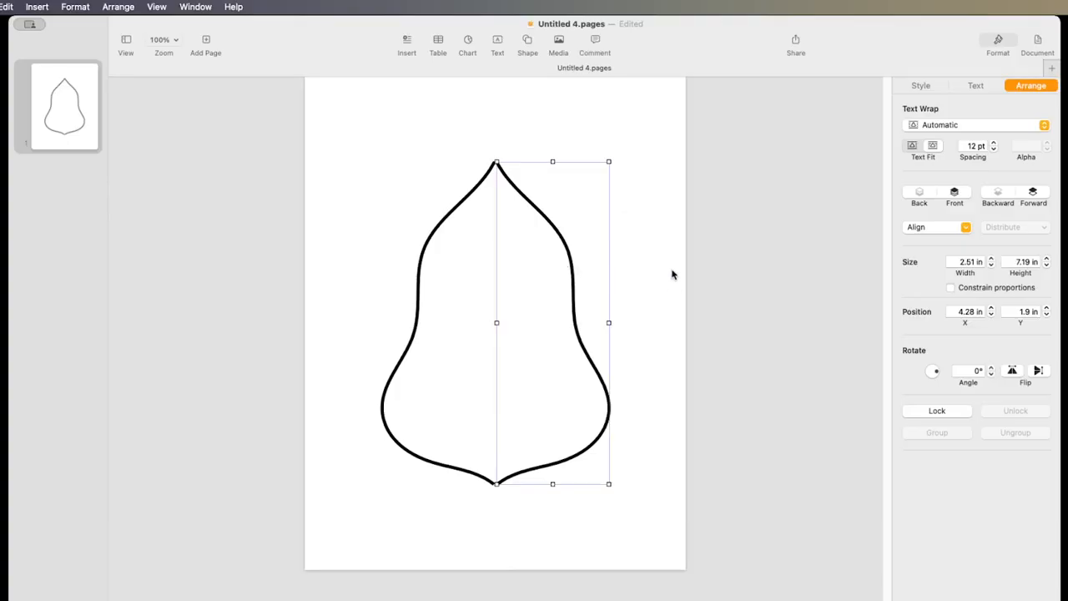
{"action": "left_click_drag", "start_coordinate": [551, 226], "coordinate": [551, 225]}
{"action": "left_click", "coordinate": [636, 235]}
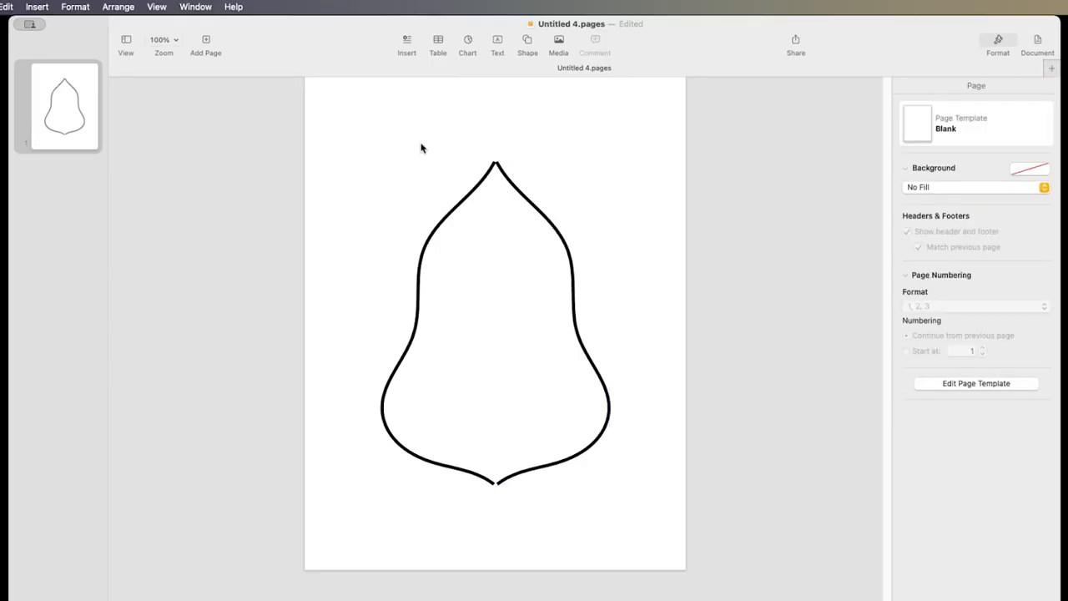
Select both halves of the outline and group them into a single object
{"action": "left_click_drag", "start_coordinate": [370, 136], "coordinate": [547, 135]}
{"action": "left_click_drag", "start_coordinate": [345, 130], "coordinate": [635, 460]}
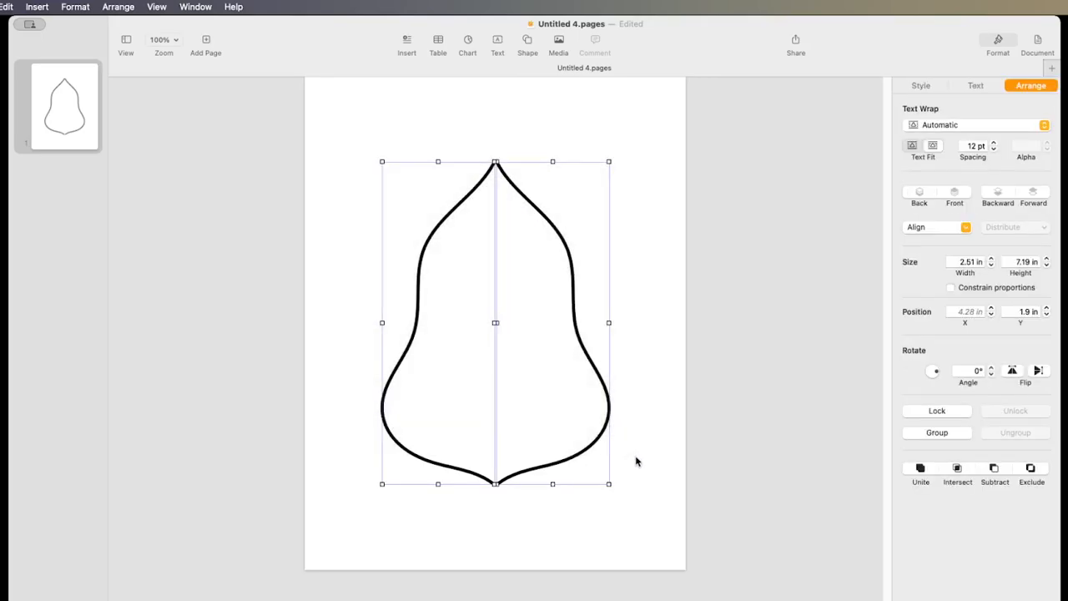
{"action": "right_click", "coordinate": [582, 351]}
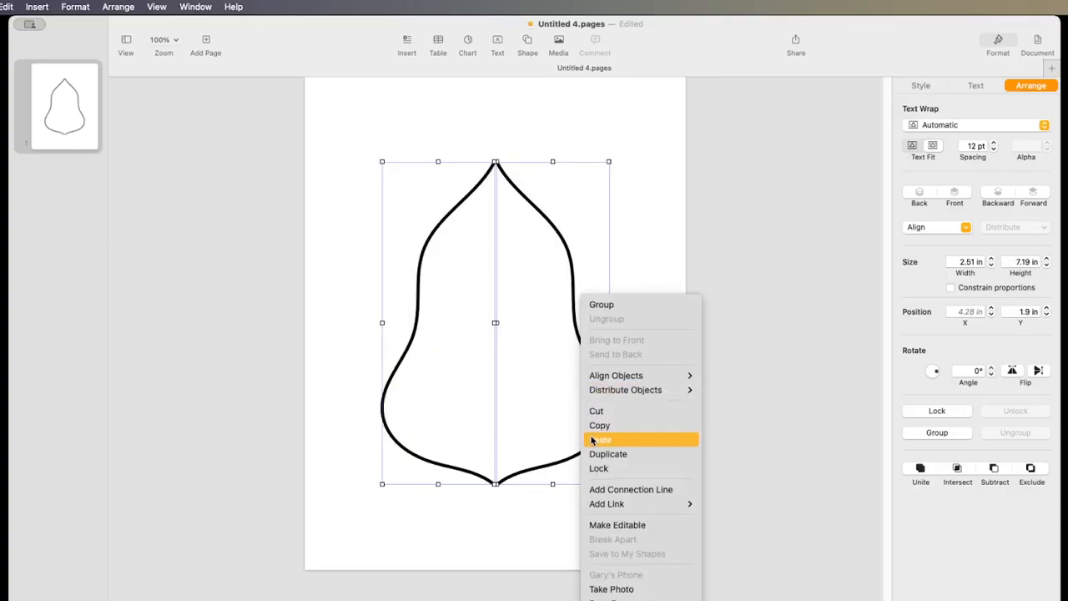
{"action": "left_click", "coordinate": [601, 305]}
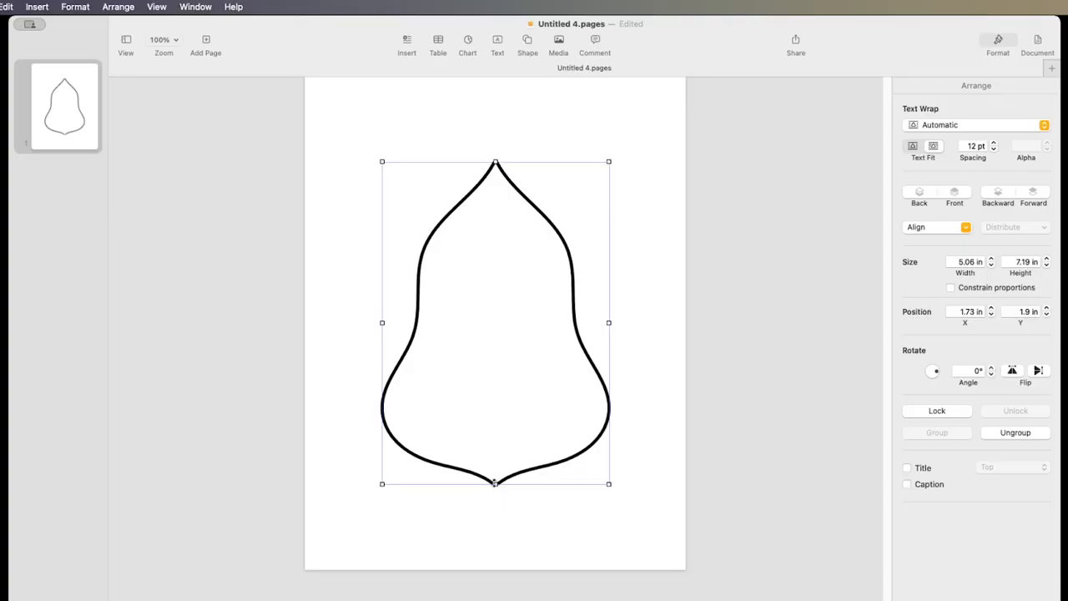
Shorten the group to about 6.43 in, scale it proportionally to about 5.91 by 7.51 in, and center it at X 1.29 in, Y 1.74 in
{"action": "left_click_drag", "start_coordinate": [494, 484], "coordinate": [493, 436]}
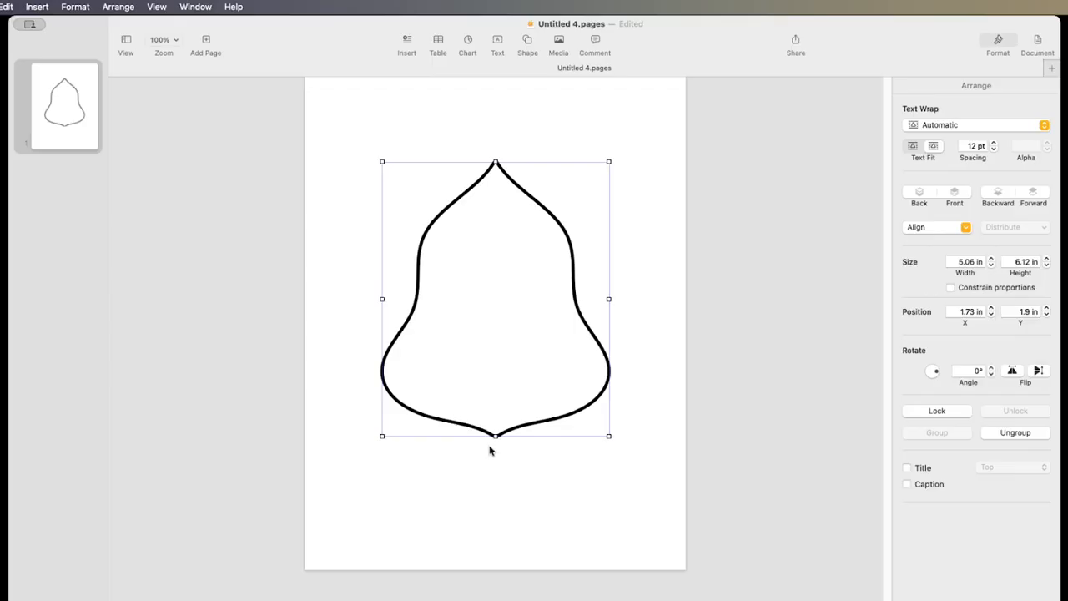
{"action": "left_click_drag", "start_coordinate": [495, 436], "coordinate": [493, 449]}
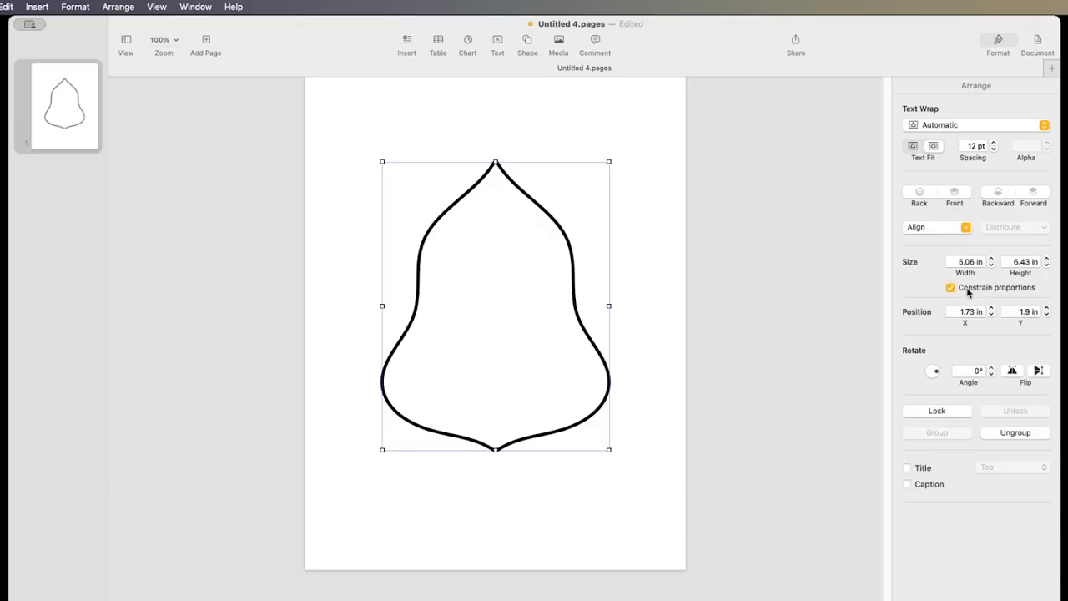
{"action": "left_click_drag", "start_coordinate": [381, 306], "coordinate": [343, 305]}
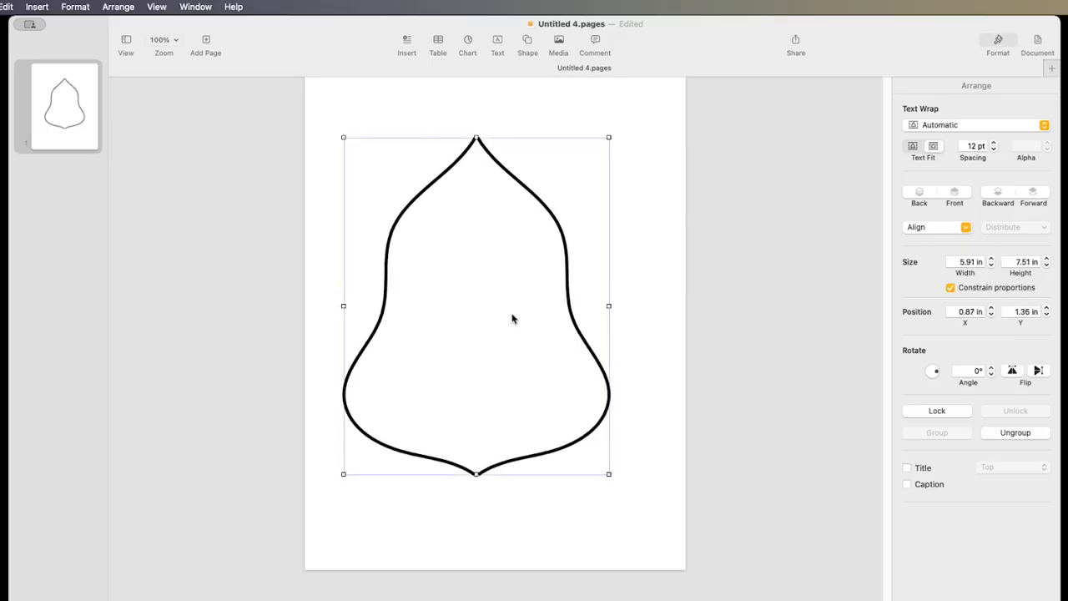
{"action": "left_click_drag", "start_coordinate": [570, 307], "coordinate": [588, 324]}
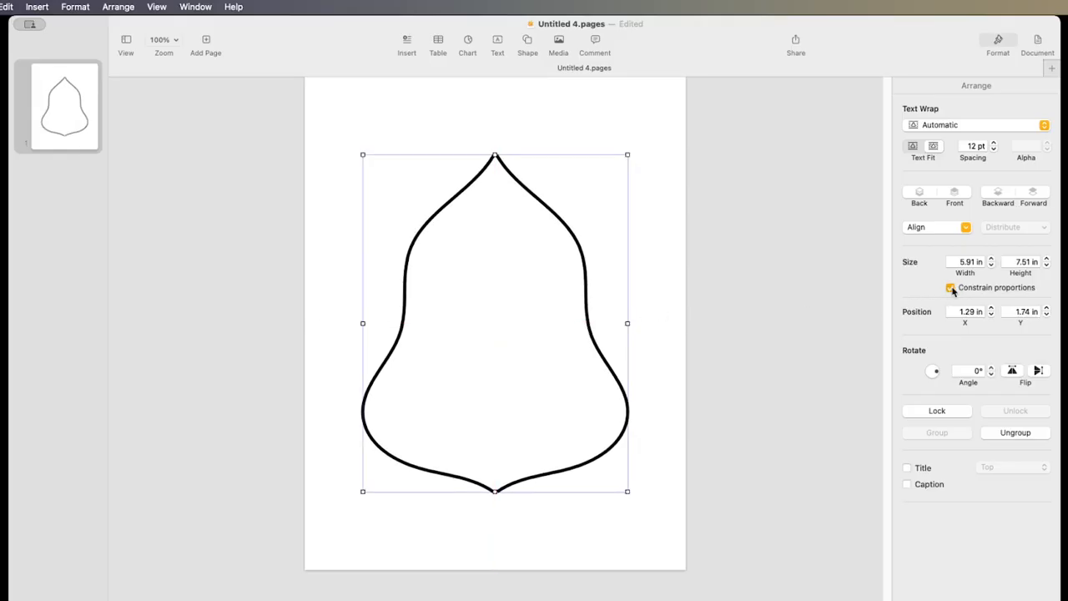
{"action": "left_click", "coordinate": [654, 255]}
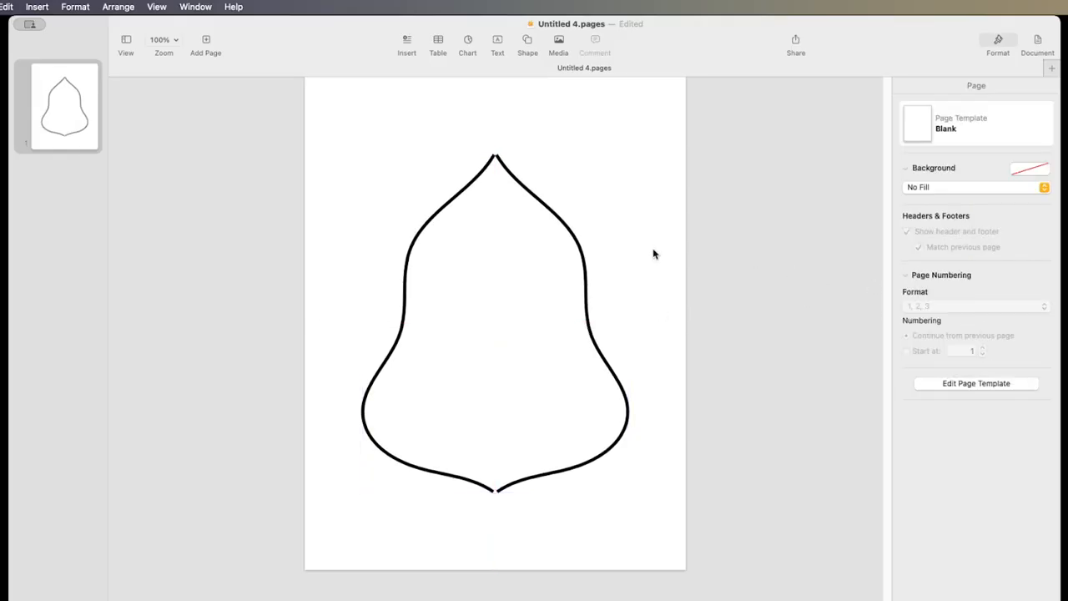
Ungroup the enlarged outline into its left and right halves and deselect them
{"action": "left_click", "coordinate": [512, 175]}
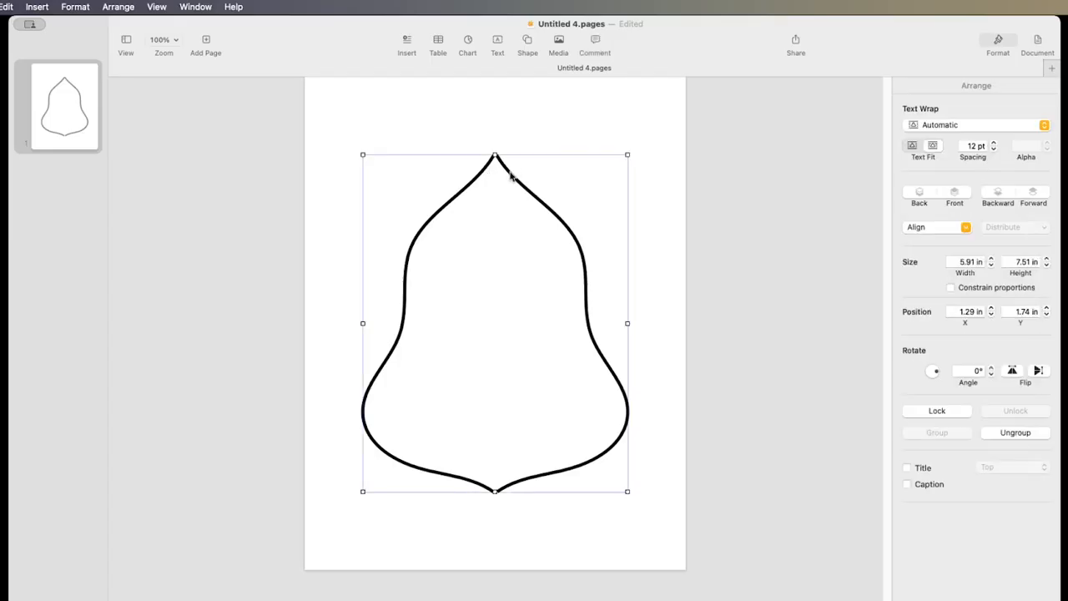
{"action": "left_click", "coordinate": [645, 179]}
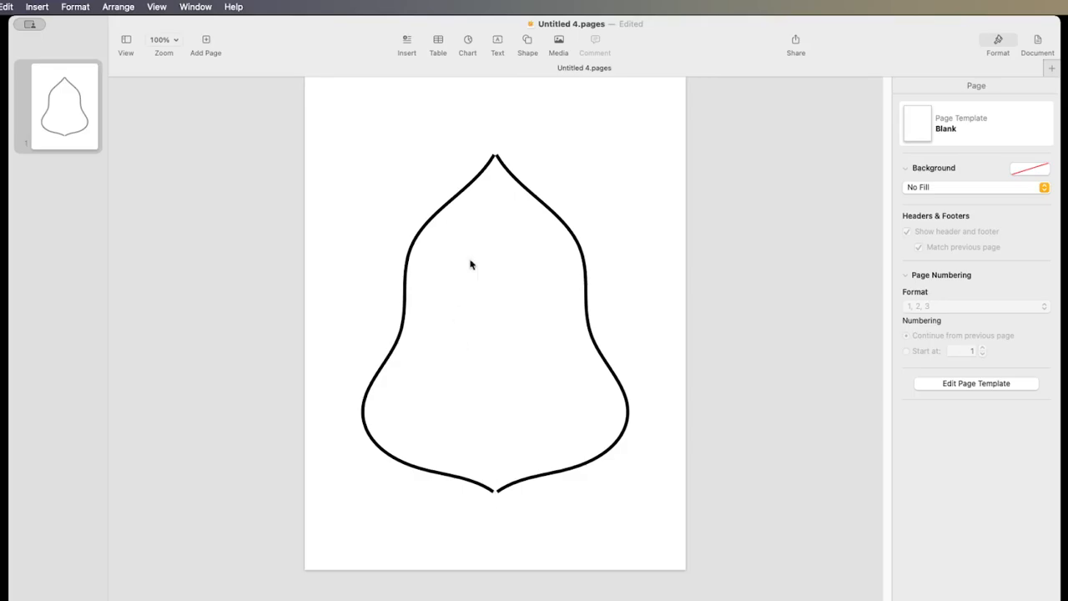
{"action": "left_click", "coordinate": [530, 191]}
{"action": "right_click", "coordinate": [530, 191]}
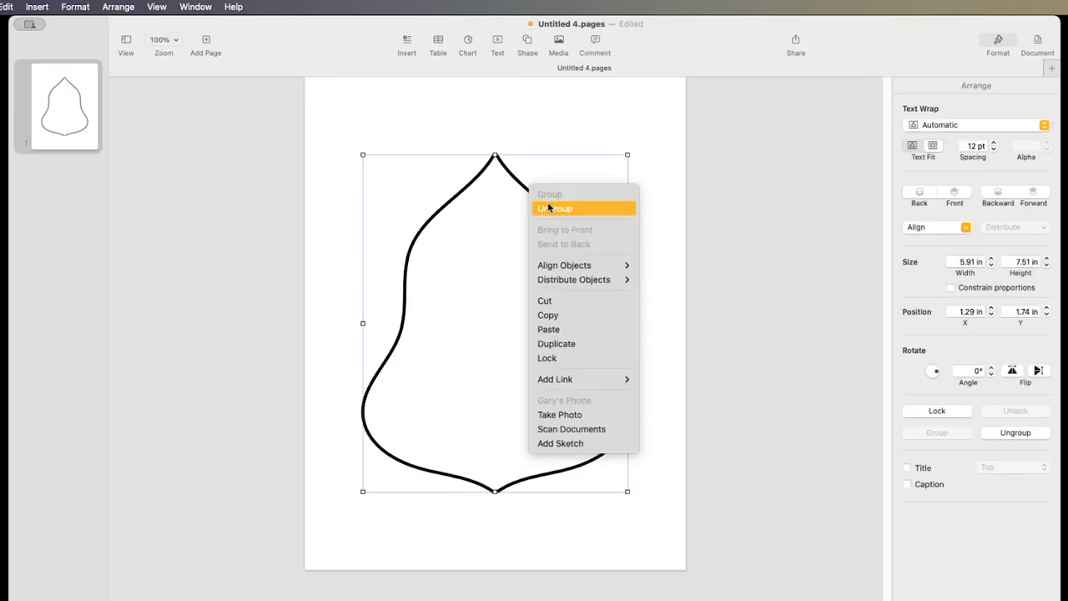
{"action": "left_click", "coordinate": [551, 208]}
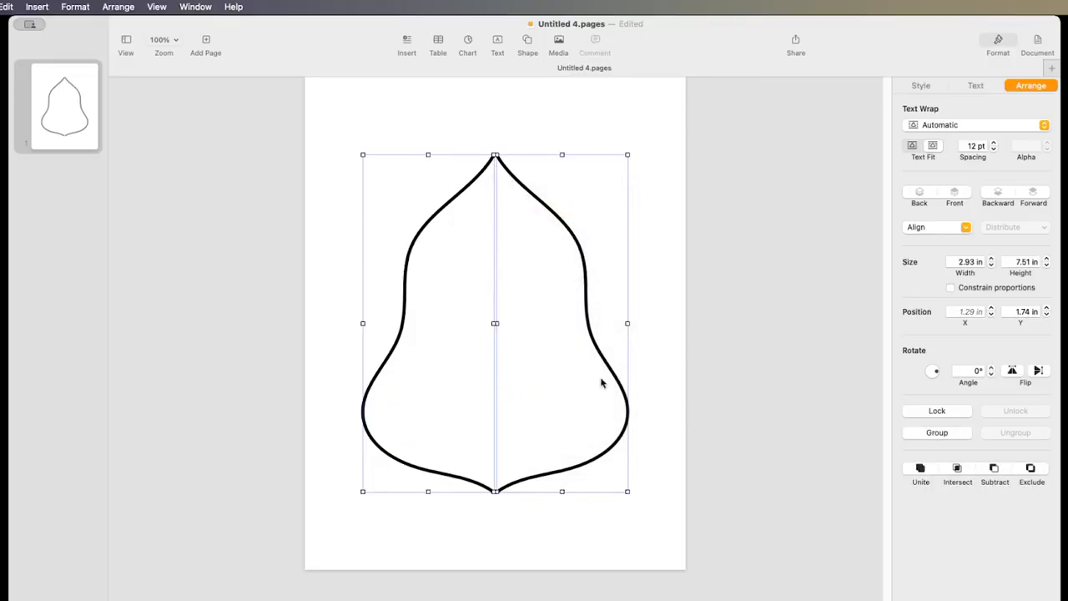
{"action": "left_click", "coordinate": [686, 367]}
Nudge the right half left to X 4.24 in, closing the gap to the left half
{"action": "left_click", "coordinate": [599, 350]}
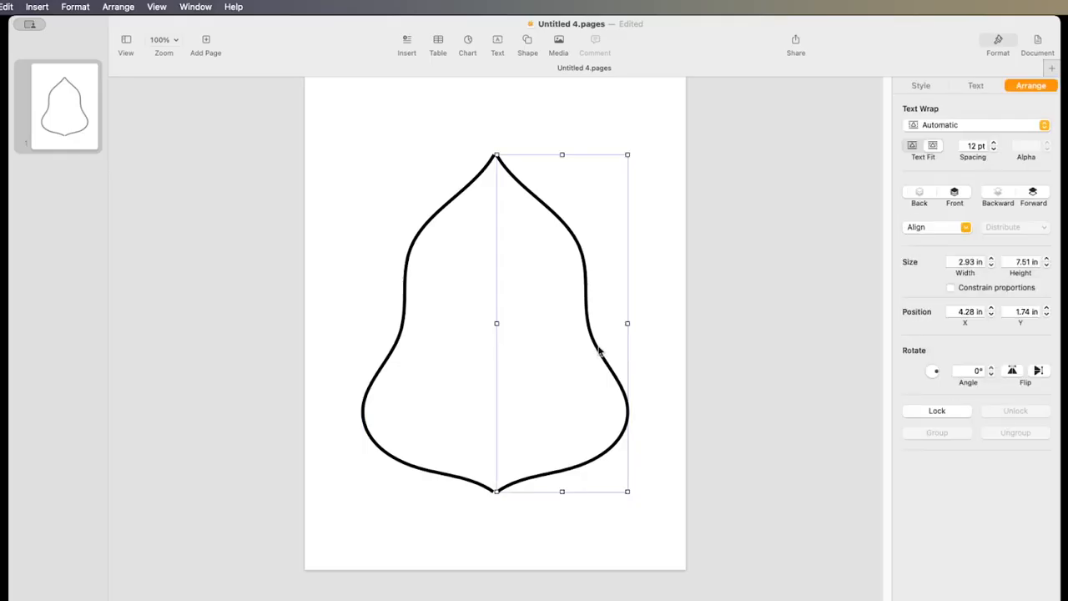
{"action": "key", "text": "Left"}
{"action": "key", "text": "Left"}
{"action": "key", "text": "Left"}
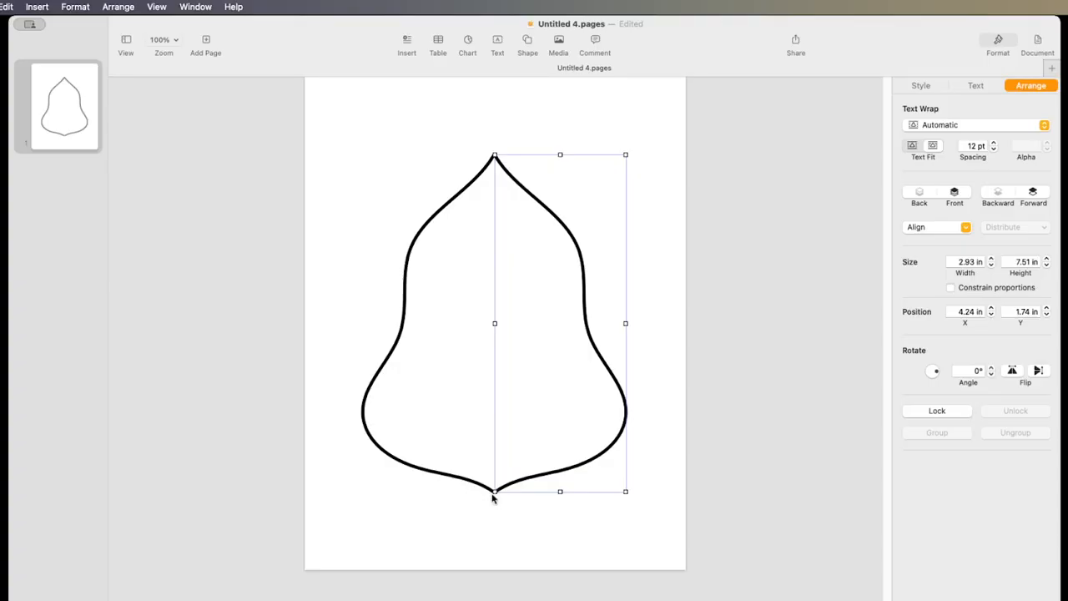
Nudge the left half right to X 1.32 in, check its alignment against the right half, and deselect
{"action": "left_click", "coordinate": [364, 432]}
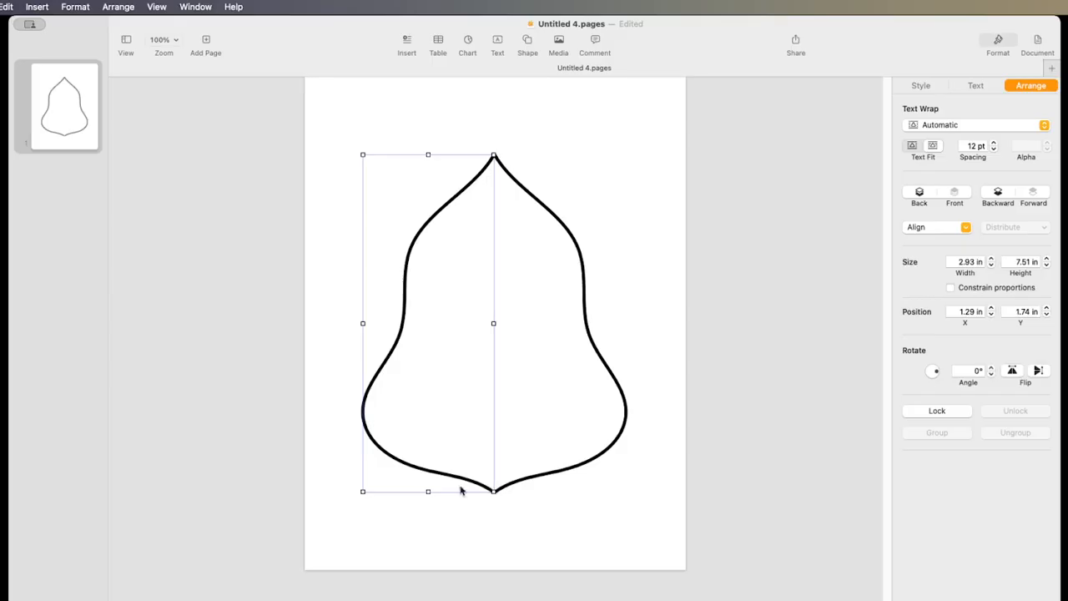
{"action": "left_click", "coordinate": [542, 479]}
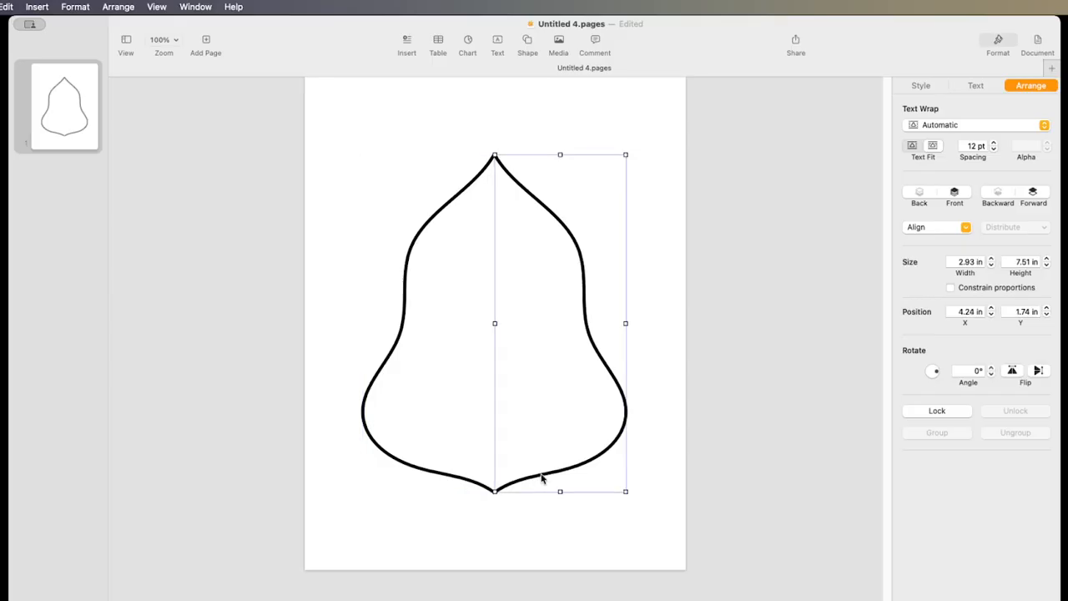
{"action": "left_click", "coordinate": [461, 483]}
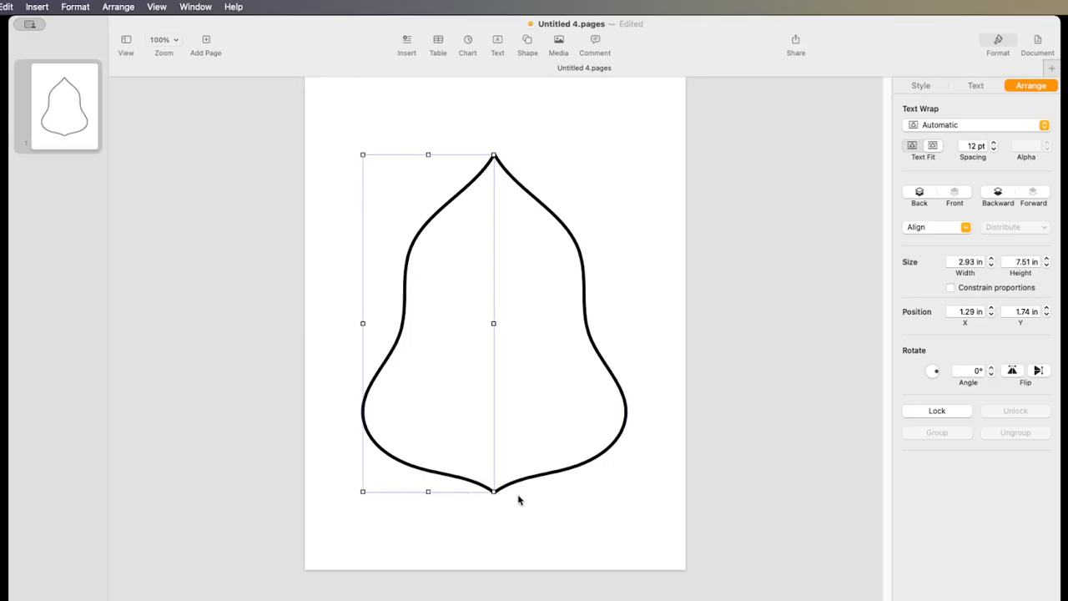
{"action": "key", "text": "Right"}
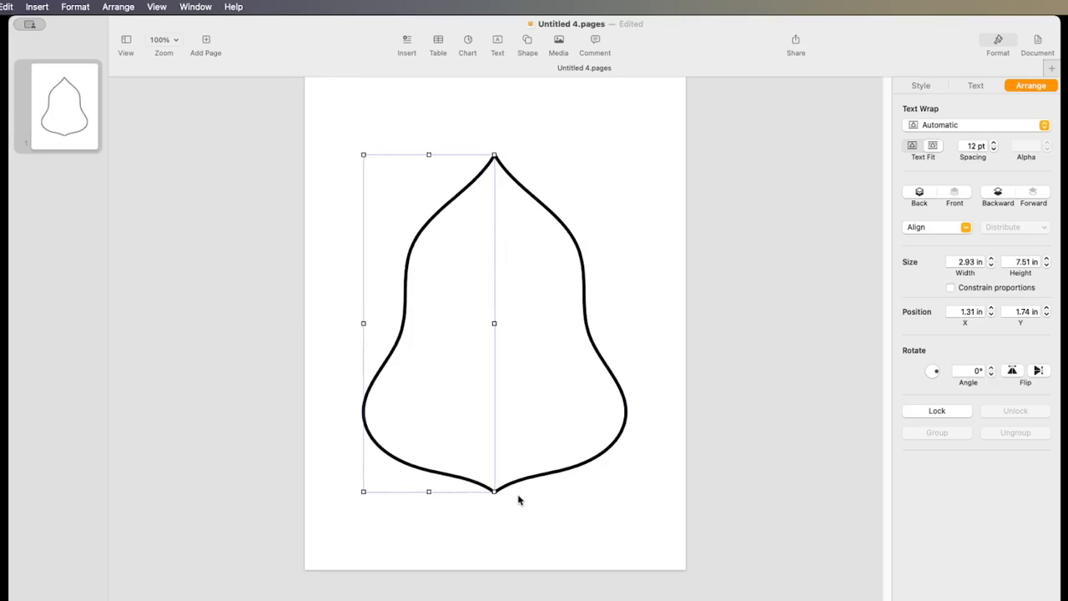
{"action": "left_click", "coordinate": [527, 482]}
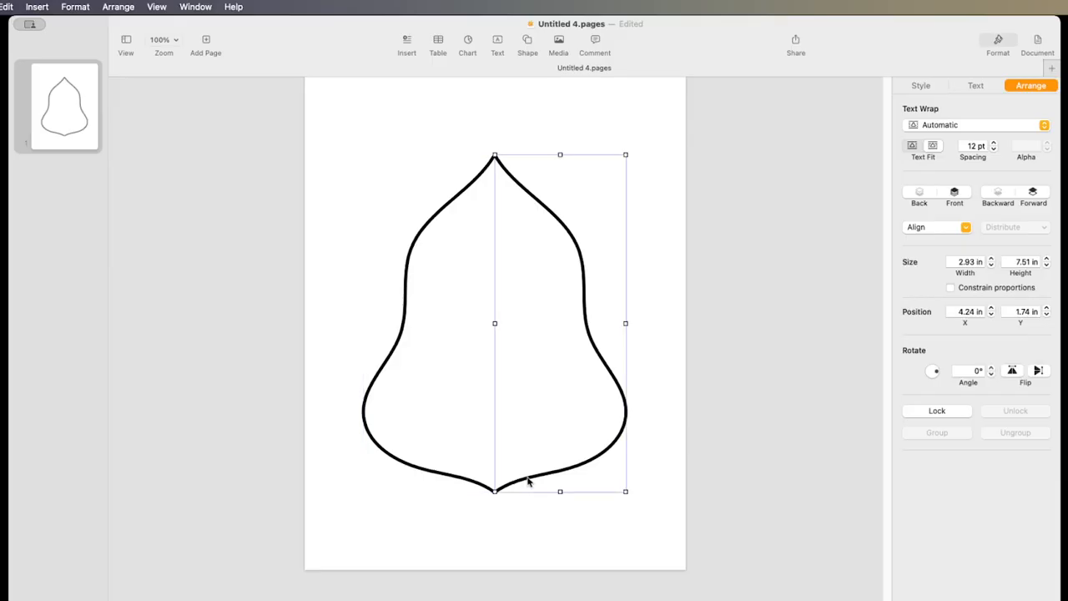
{"action": "left_click", "coordinate": [460, 484]}
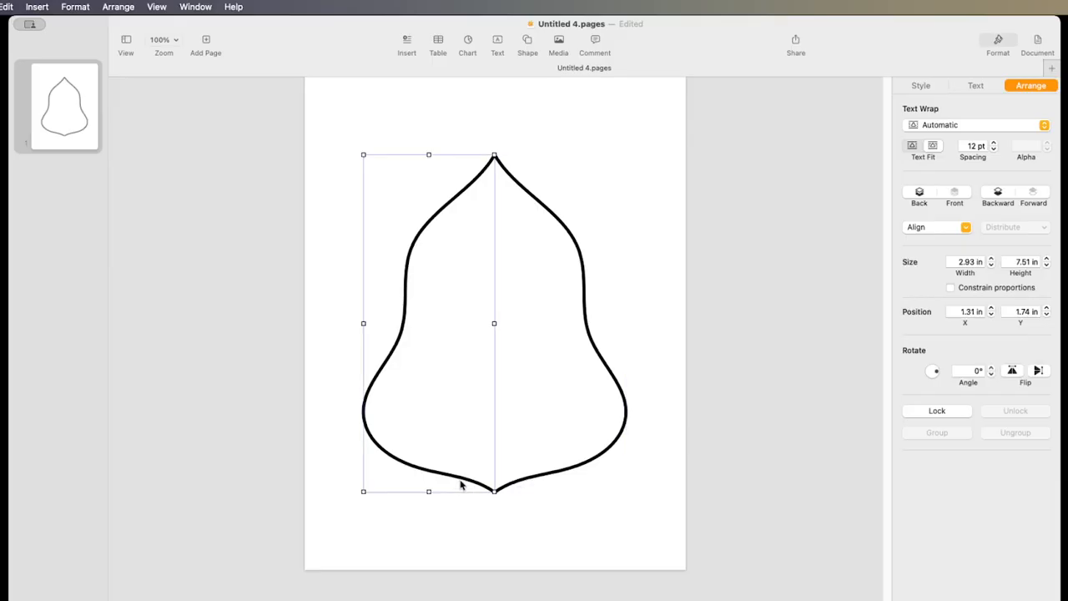
{"action": "key", "text": "Right"}
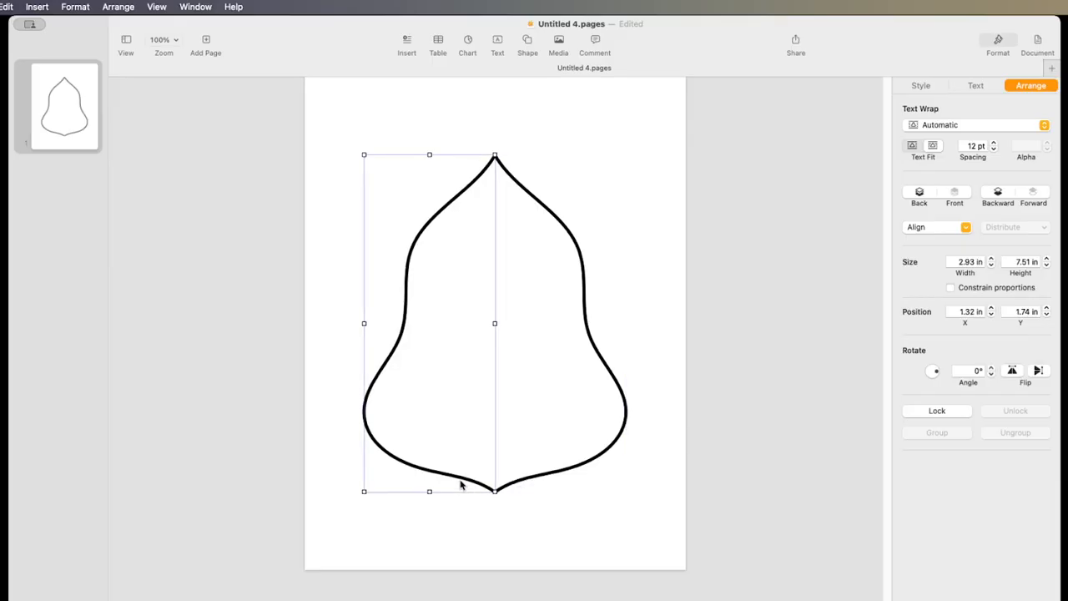
{"action": "left_click", "coordinate": [546, 479]}
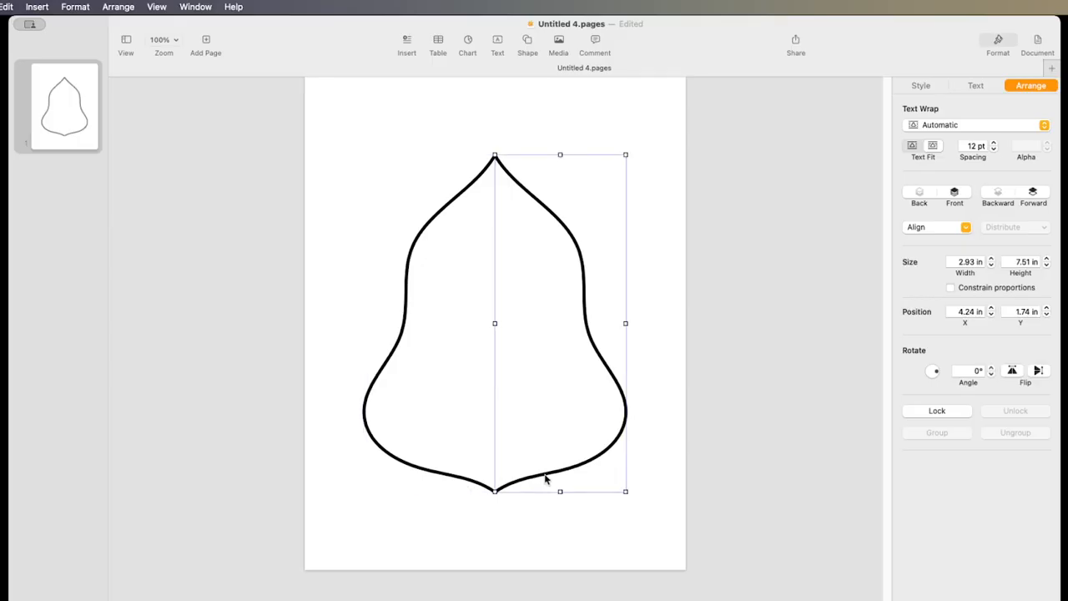
{"action": "left_click", "coordinate": [459, 479]}
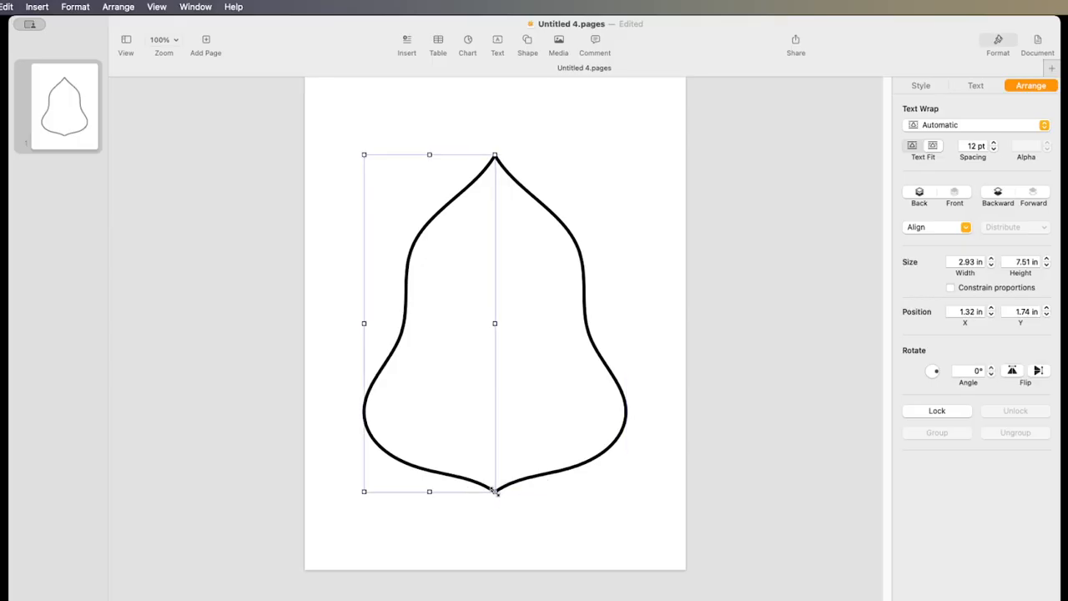
{"action": "left_click", "coordinate": [540, 480]}
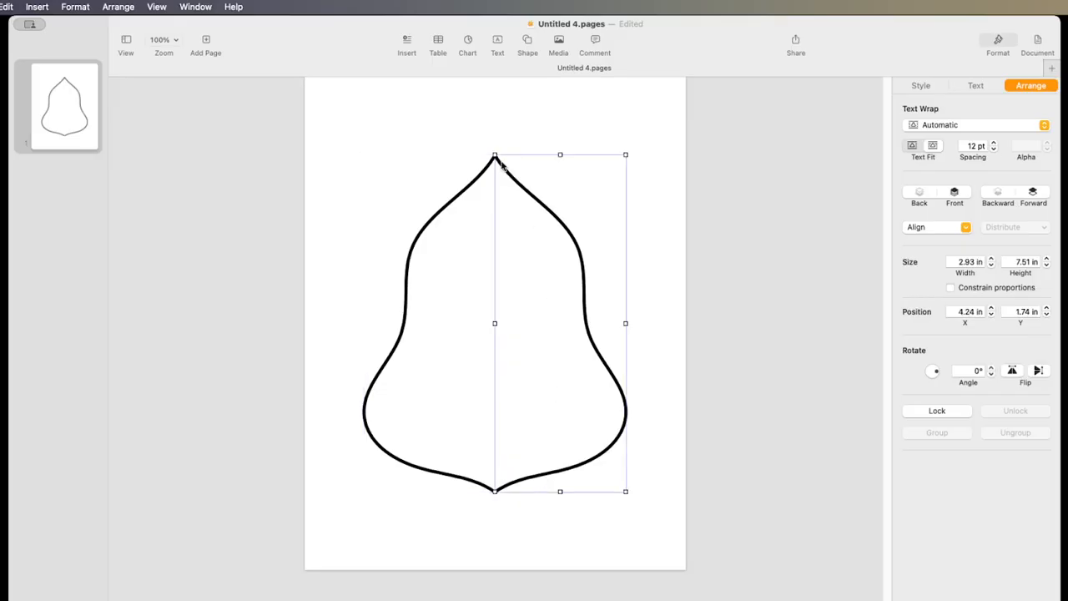
{"action": "left_click", "coordinate": [651, 273]}
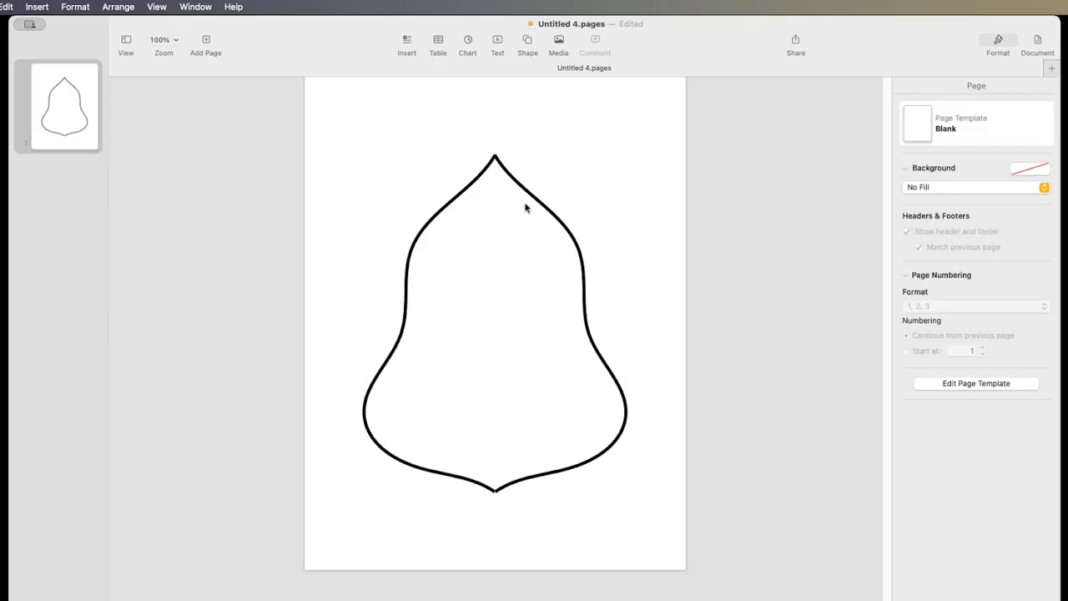
Group the two realigned halves again and deselect the group
{"action": "left_click_drag", "start_coordinate": [386, 144], "coordinate": [610, 481]}
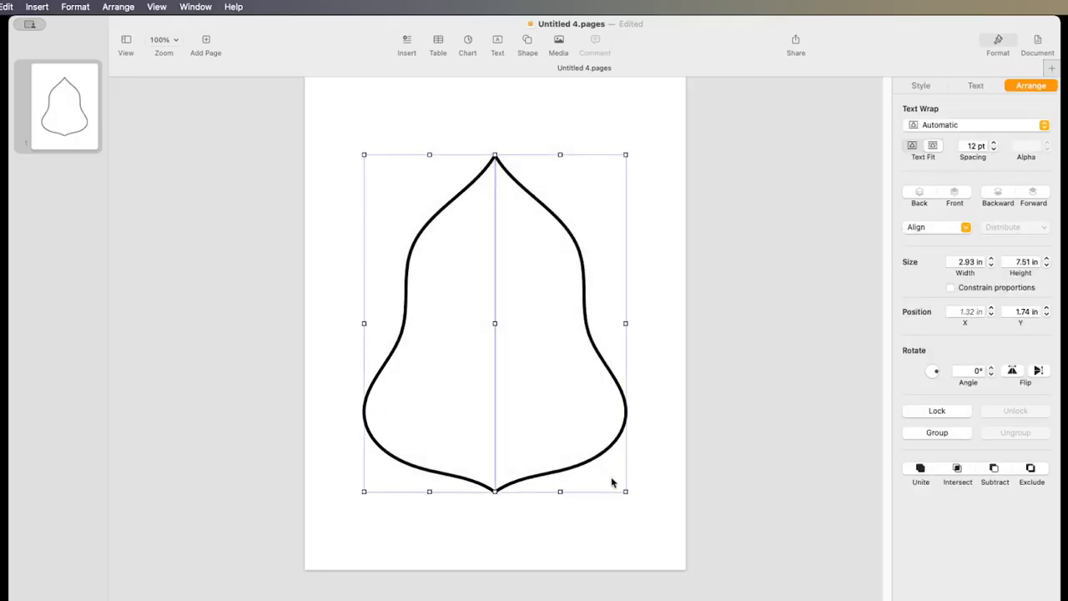
{"action": "right_click", "coordinate": [578, 258]}
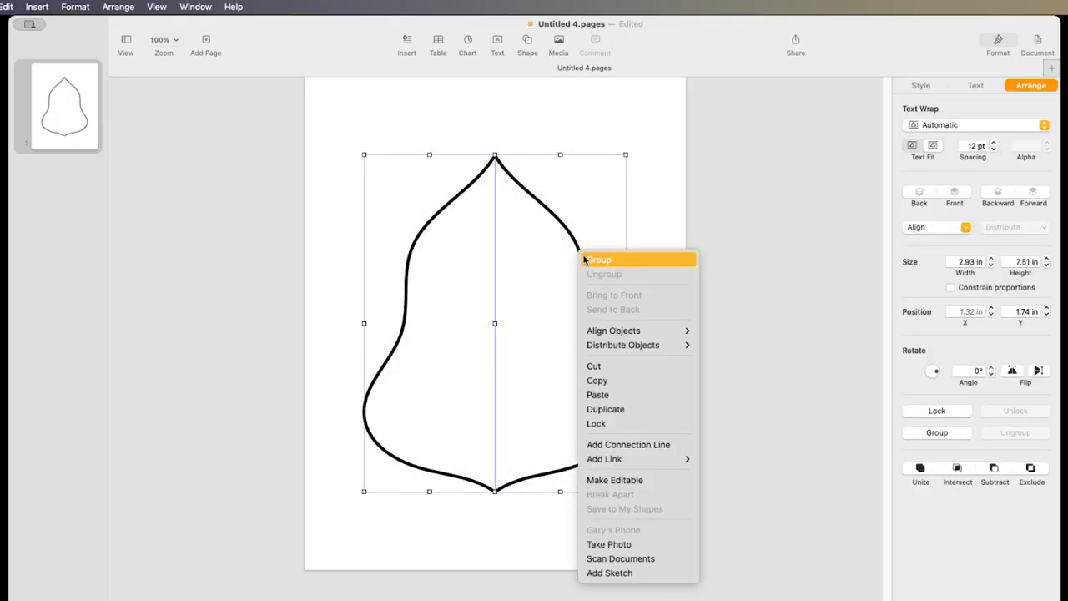
{"action": "left_click", "coordinate": [597, 259]}
{"action": "left_click", "coordinate": [661, 308]}
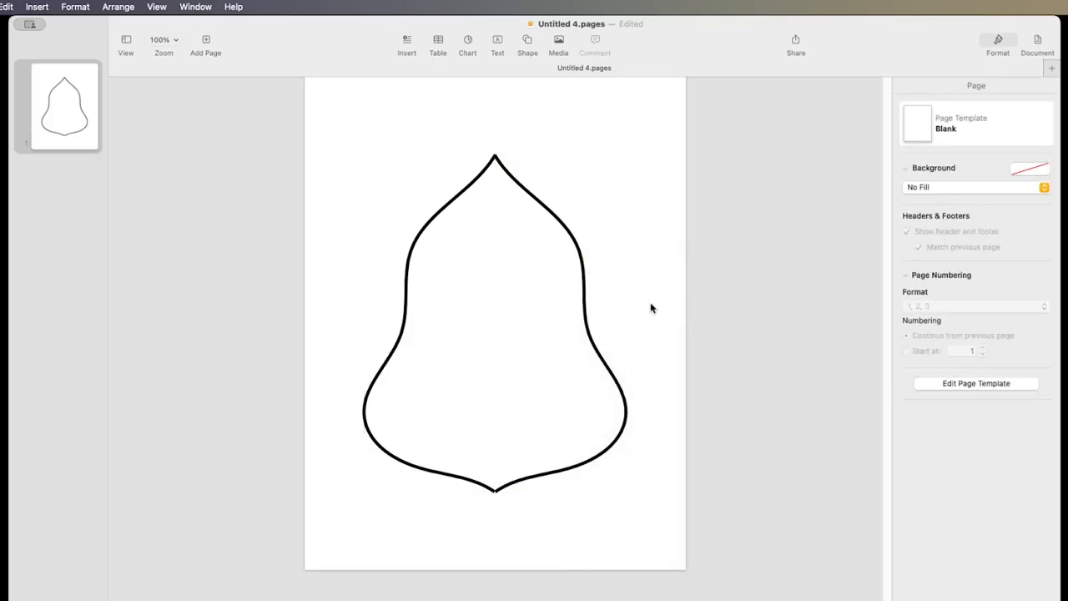
Shrink the grouped outline from its upper left corner to about 5.68 by 7.36 in, keeping the halves joined, and deselect it
{"action": "left_click", "coordinate": [499, 489]}
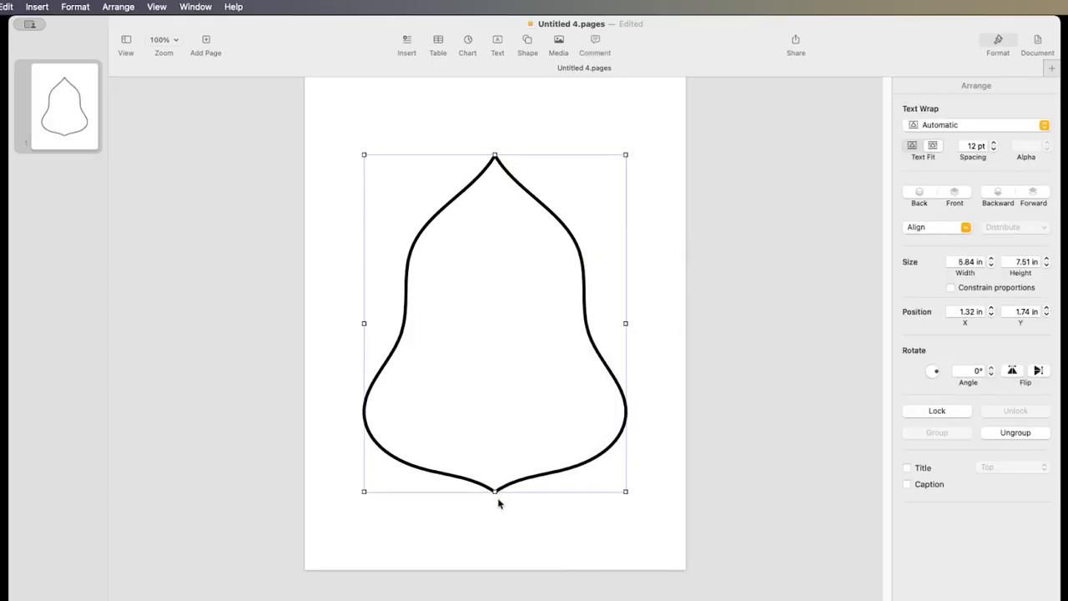
{"action": "mouse_move", "coordinate": [494, 491]}
{"action": "left_mouse_down"}
{"action": "mouse_move", "coordinate": [498, 440]}
{"action": "mouse_move", "coordinate": [494, 492]}
{"action": "left_mouse_up"}
{"action": "left_click_drag", "start_coordinate": [361, 152], "coordinate": [371, 161]}
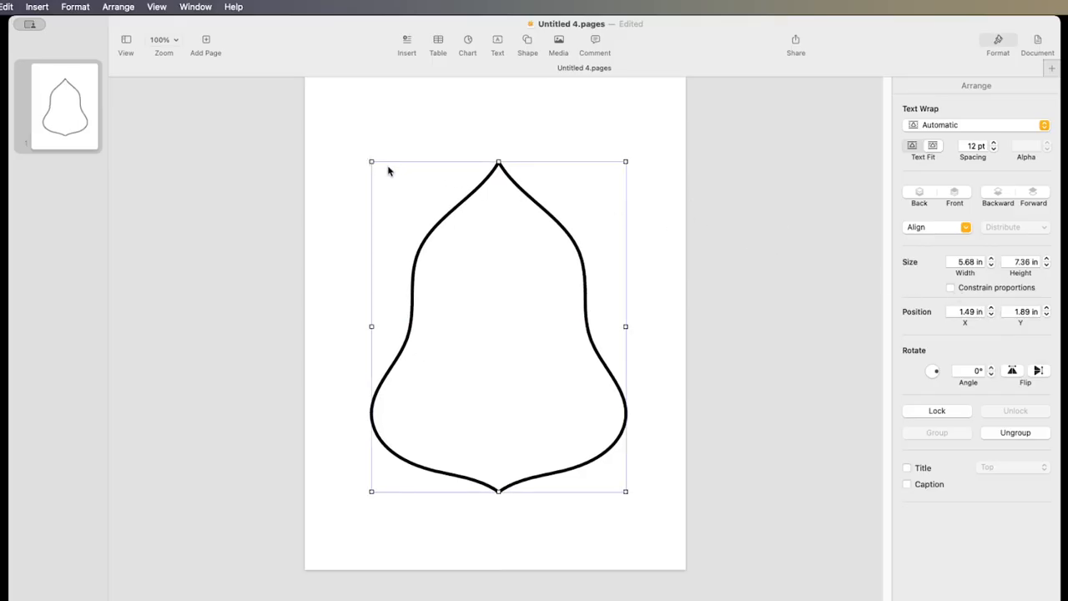
{"action": "left_click", "coordinate": [463, 208]}
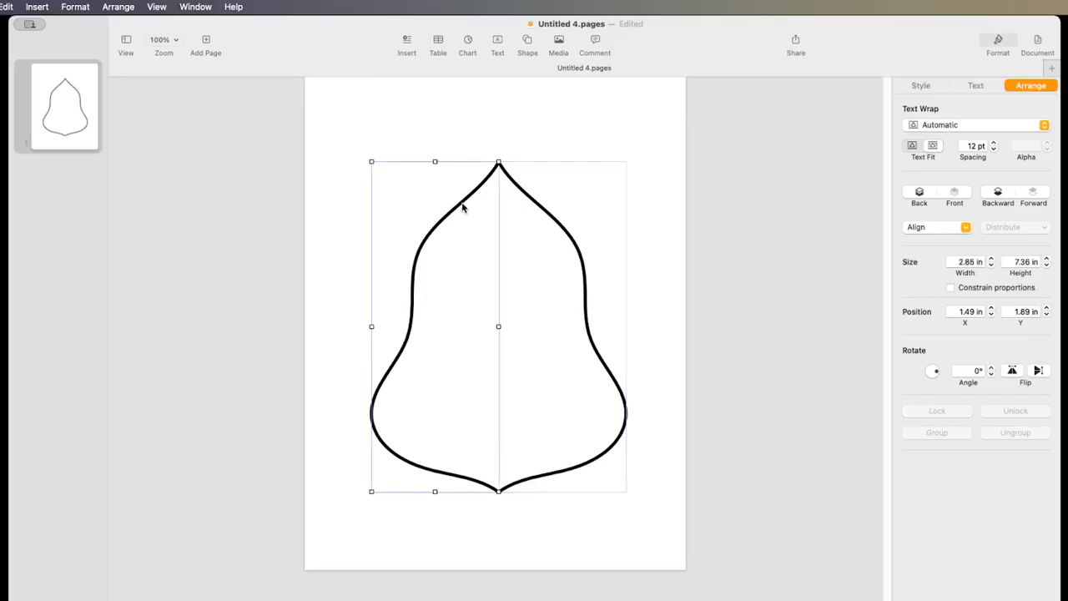
{"action": "left_click", "coordinate": [580, 134]}
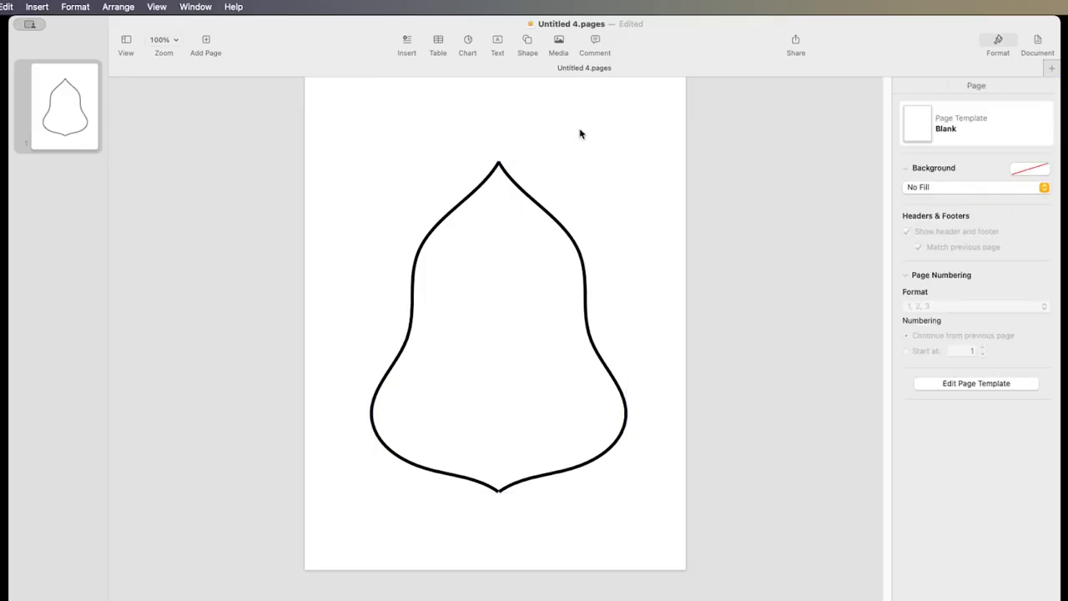
Ungroup the resized outline back into two separate halves and clear the selection
{"action": "right_click", "coordinate": [518, 188]}
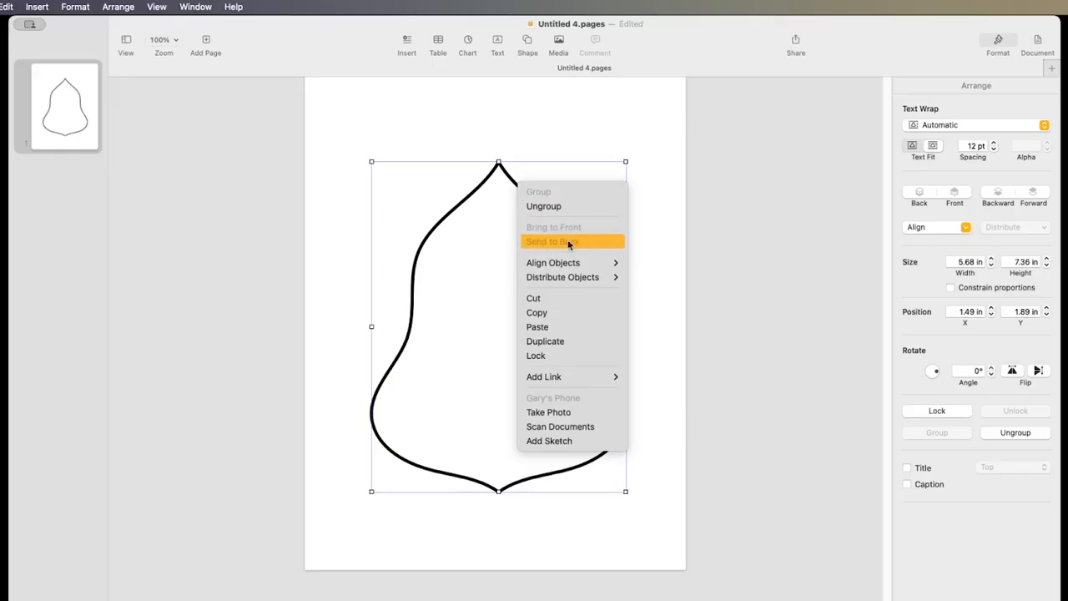
{"action": "left_click", "coordinate": [542, 206]}
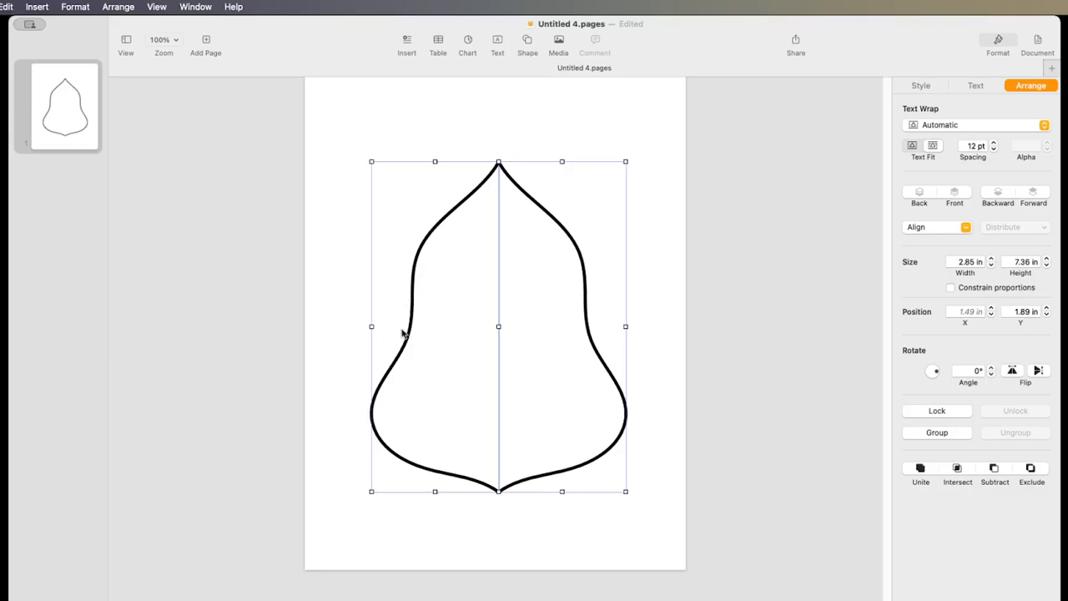
{"action": "left_click", "coordinate": [328, 275]}
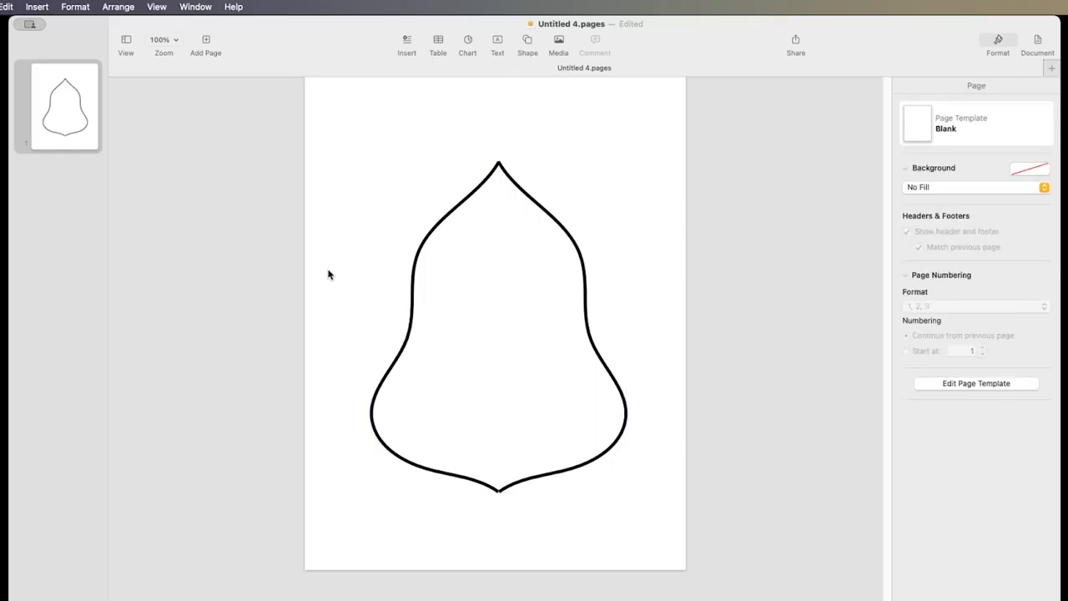
Make the left half's points editable and move its waist point slightly up and outward
{"action": "left_click", "coordinate": [413, 303]}
{"action": "double_click", "coordinate": [413, 303]}
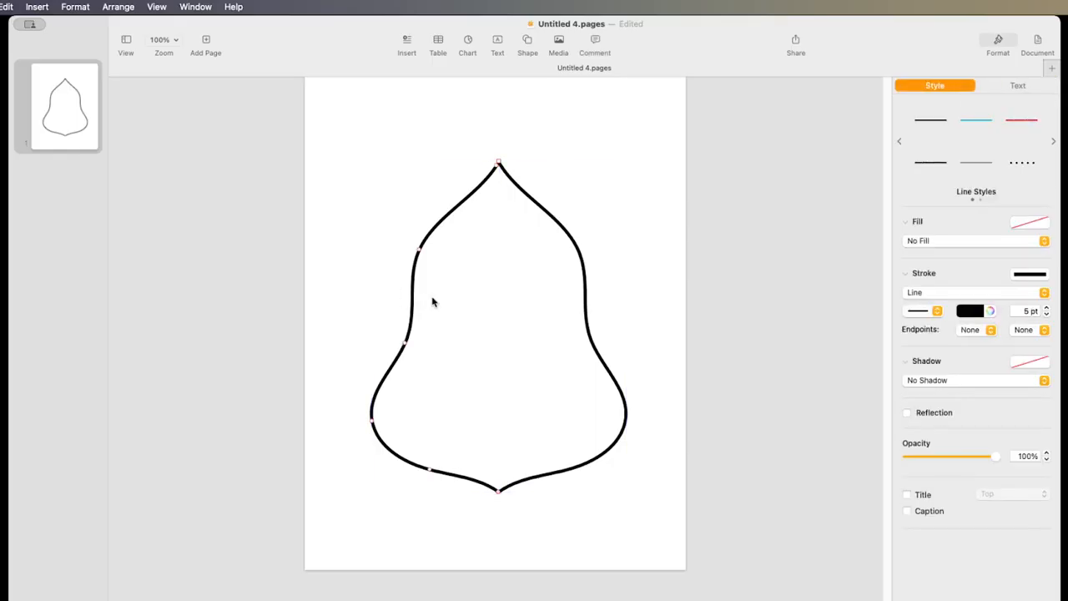
{"action": "left_click_drag", "start_coordinate": [409, 348], "coordinate": [399, 339]}
{"action": "left_click_drag", "start_coordinate": [420, 250], "coordinate": [421, 253]}
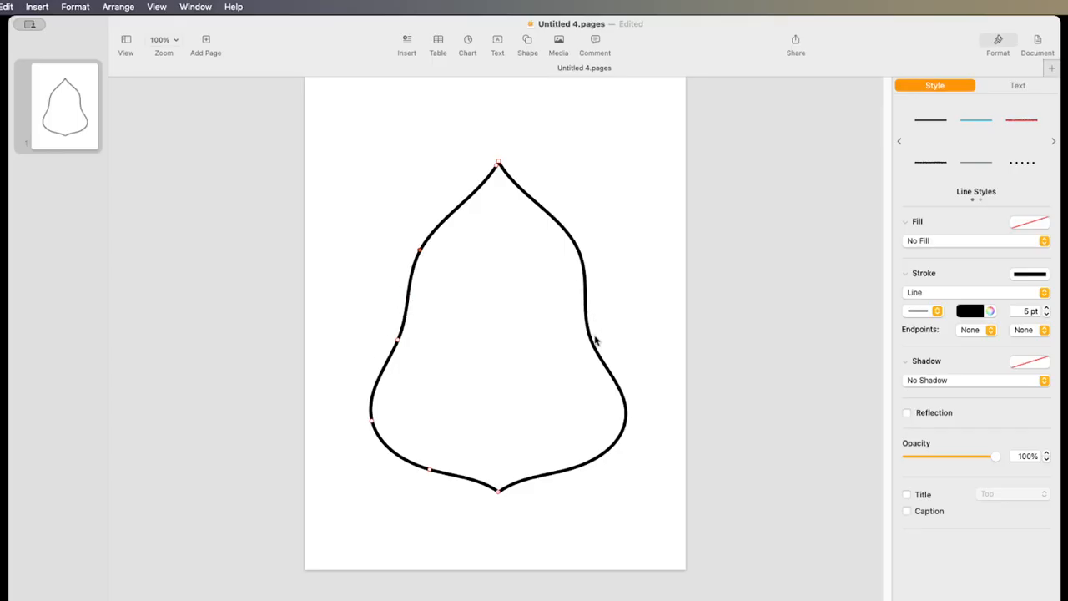
Try moving the left half's top end point up and outward, undo the move, and deselect the curve
{"action": "double_click", "coordinate": [499, 164]}
{"action": "double_click", "coordinate": [499, 164]}
{"action": "double_click", "coordinate": [499, 164]}
{"action": "left_click_drag", "start_coordinate": [498, 164], "coordinate": [488, 153]}
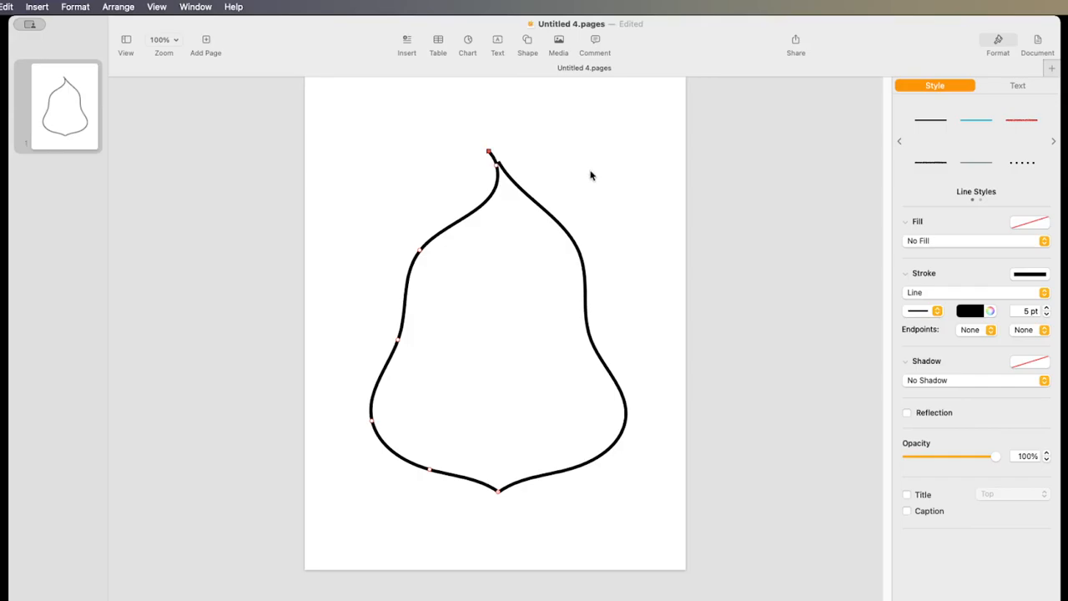
{"action": "key", "text": "super+z"}
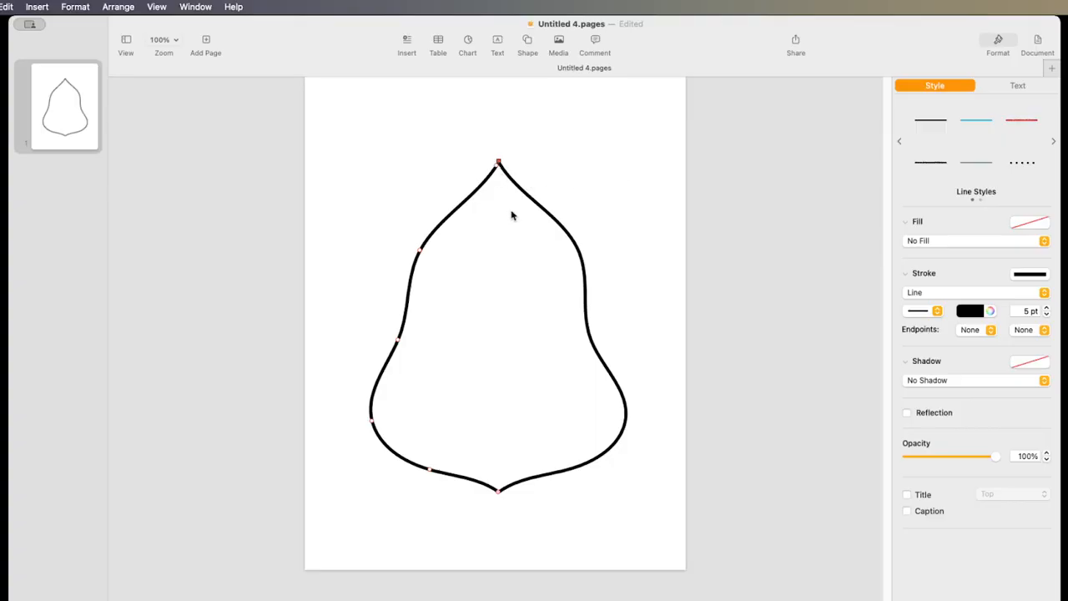
{"action": "left_click", "coordinate": [607, 173]}
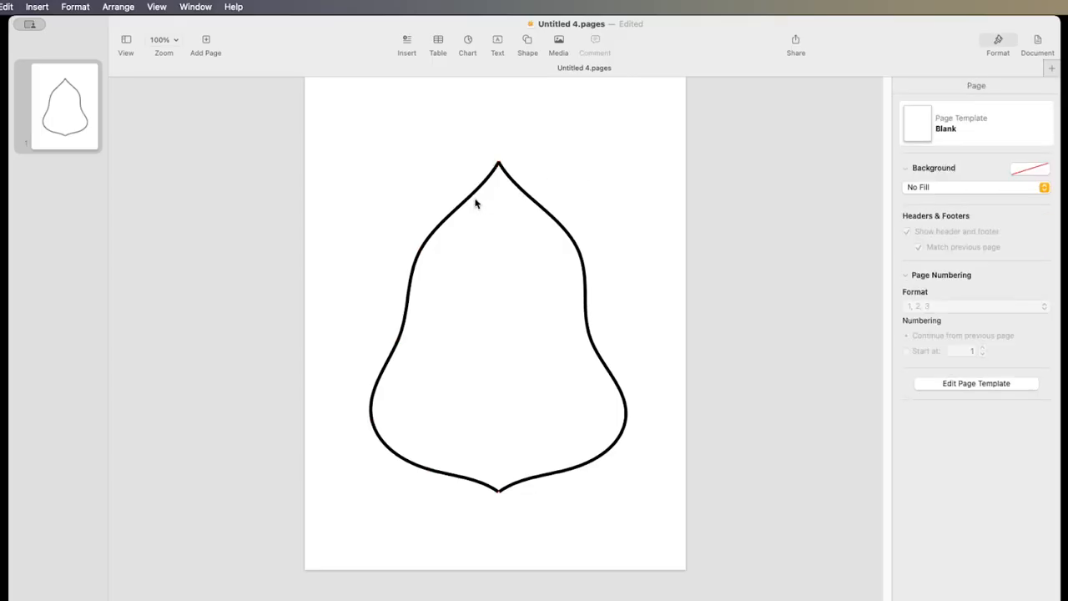
Shorten the left half from its top to 7.01 in tall and delete the surplus point at its upper end
{"action": "left_click", "coordinate": [466, 203]}
{"action": "left_click_drag", "start_coordinate": [434, 162], "coordinate": [434, 176]}
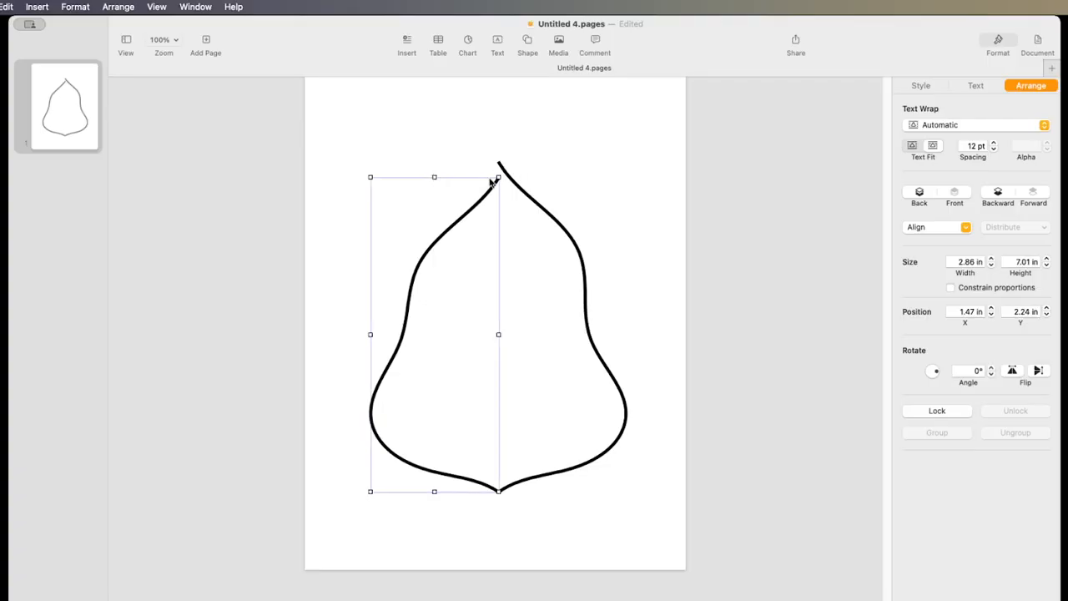
{"action": "double_click", "coordinate": [489, 190]}
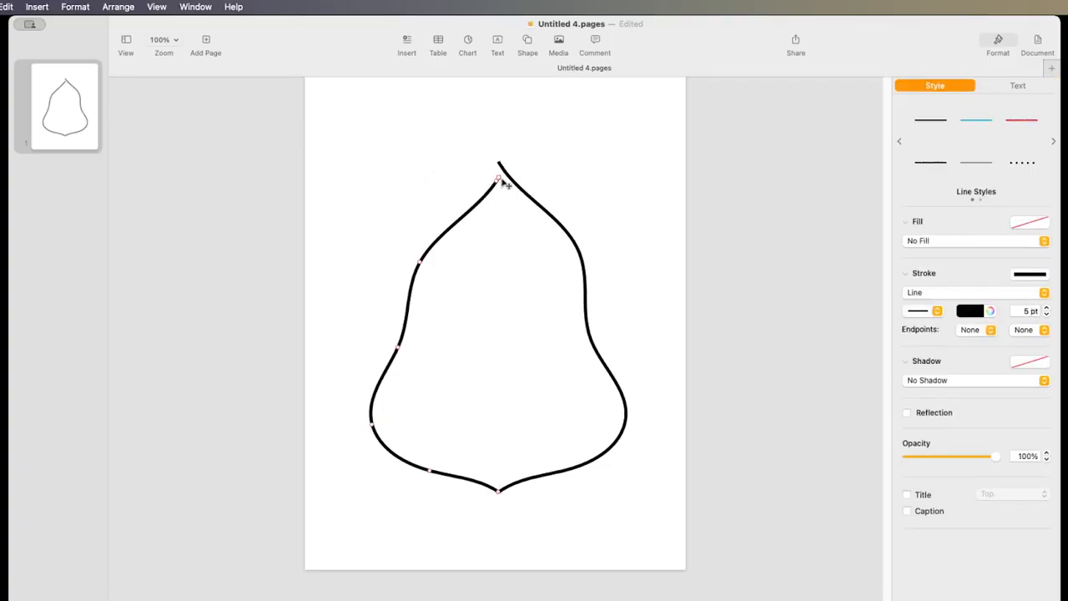
{"action": "double_click", "coordinate": [498, 180]}
{"action": "double_click", "coordinate": [499, 180]}
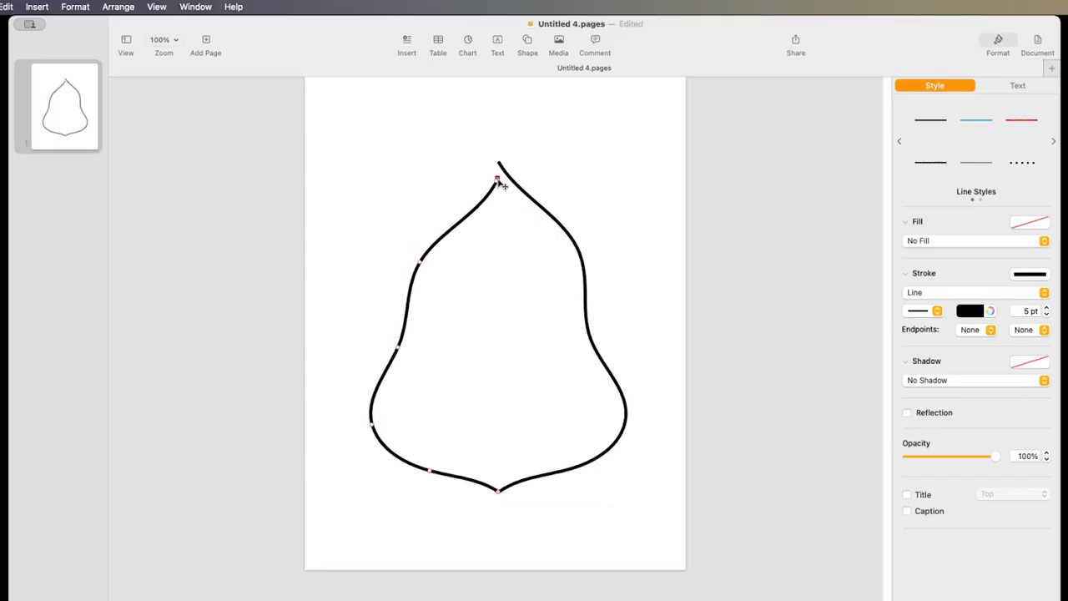
{"action": "double_click", "coordinate": [498, 180]}
{"action": "double_click", "coordinate": [499, 180]}
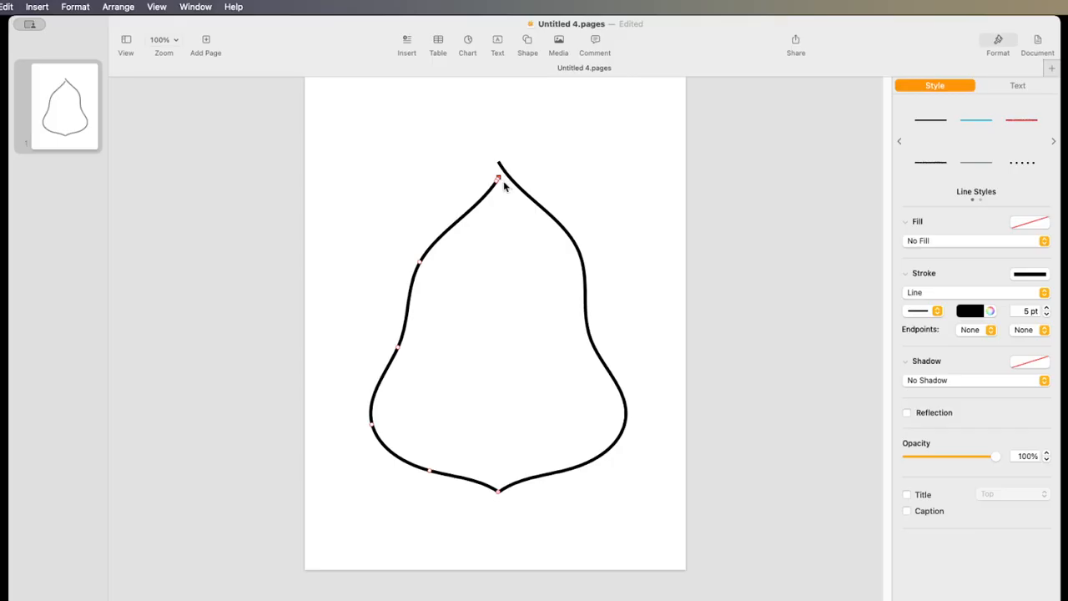
{"action": "key", "text": "Delete"}
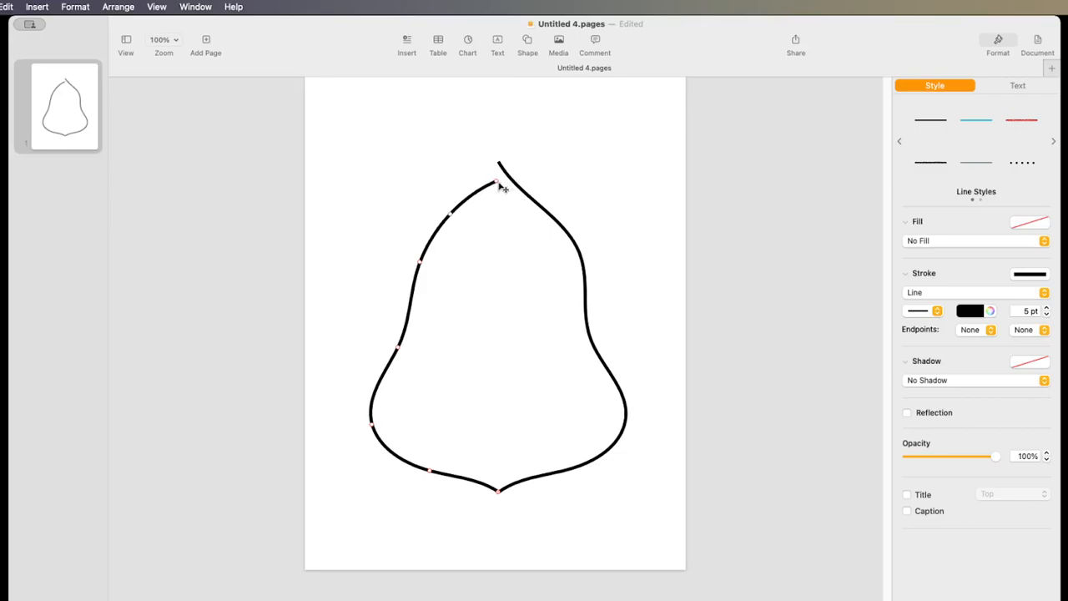
{"action": "key", "text": "Delete"}
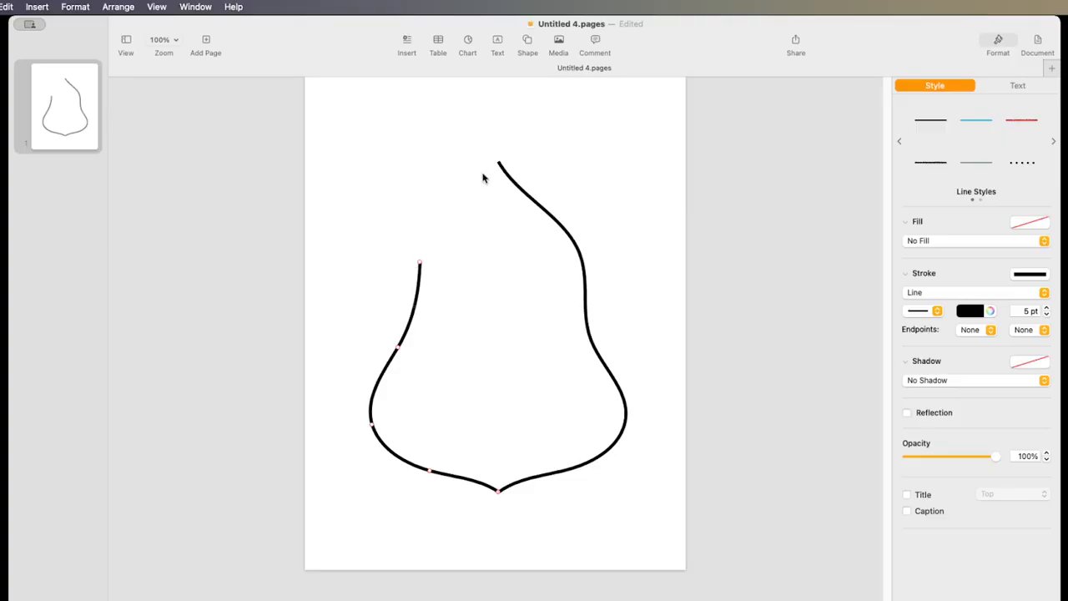
{"action": "key", "text": "super+z"}
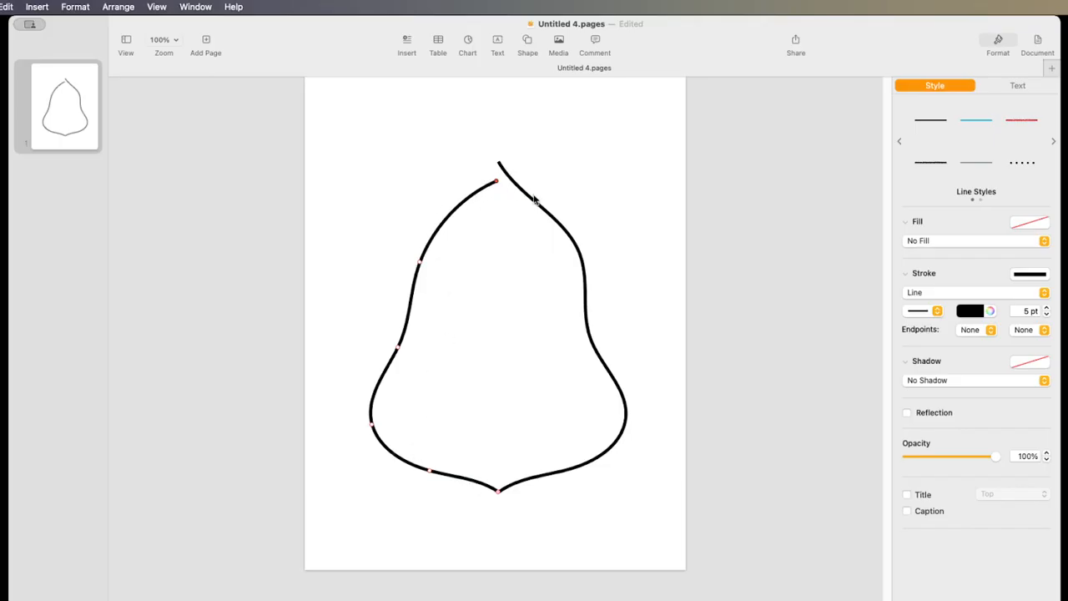
{"action": "left_click", "coordinate": [570, 167]}
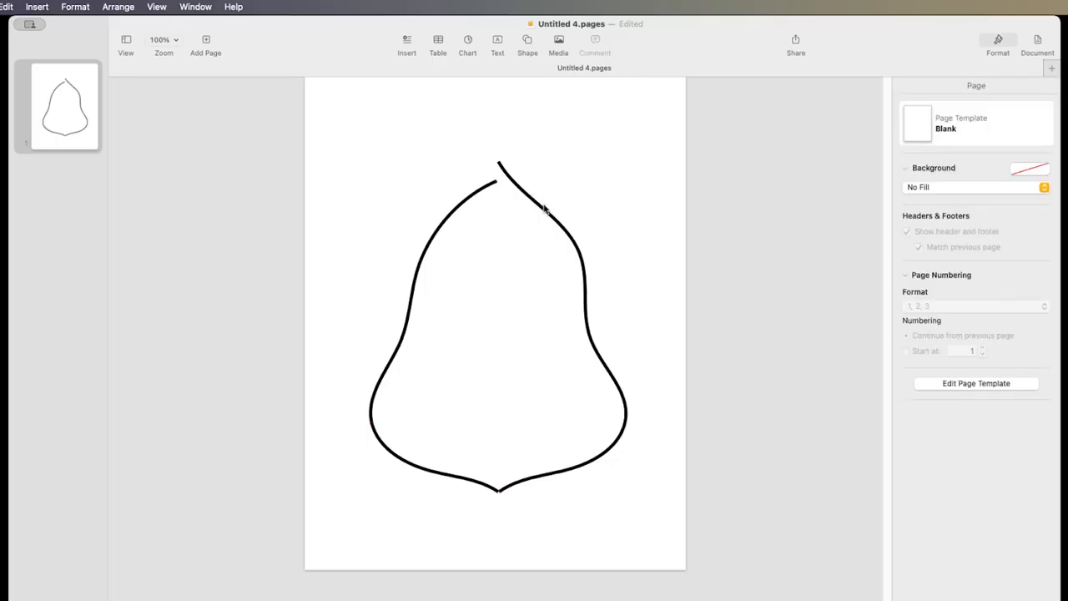
Replace the right half with a horizontally flipped duplicate of the left half, placed at X 4.27 in, Y 2.33 in
{"action": "left_click", "coordinate": [543, 209]}
{"action": "key", "text": "Delete"}
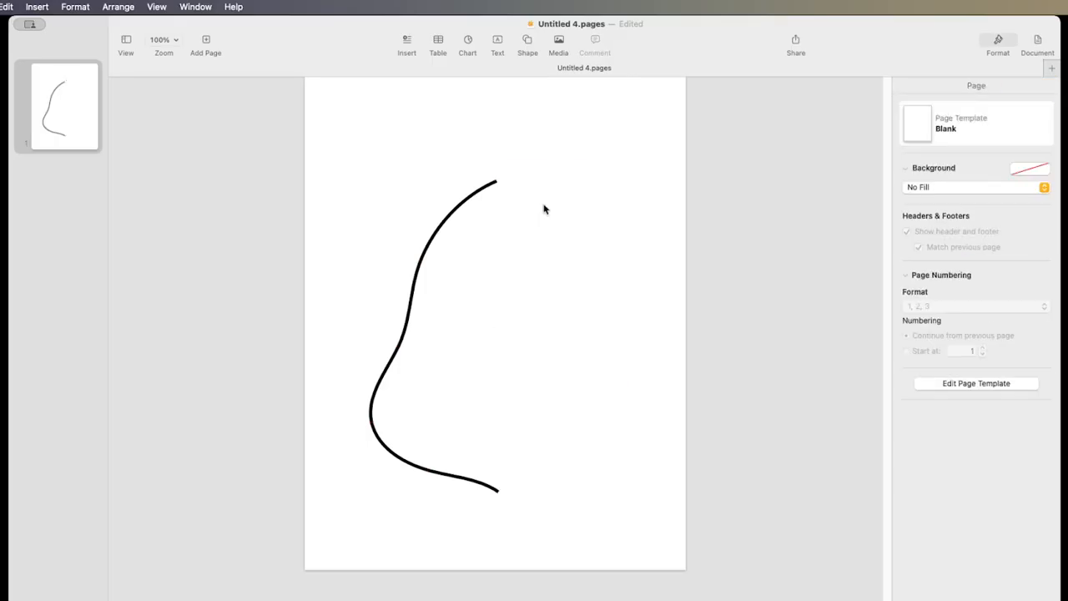
{"action": "left_click", "coordinate": [458, 209]}
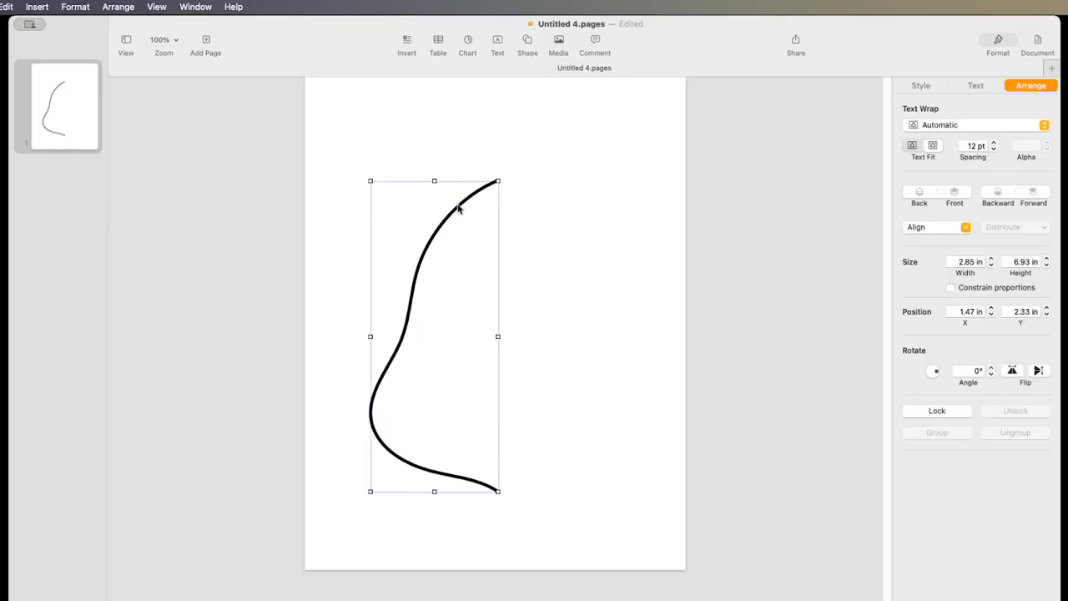
{"action": "key", "text": "super+d"}
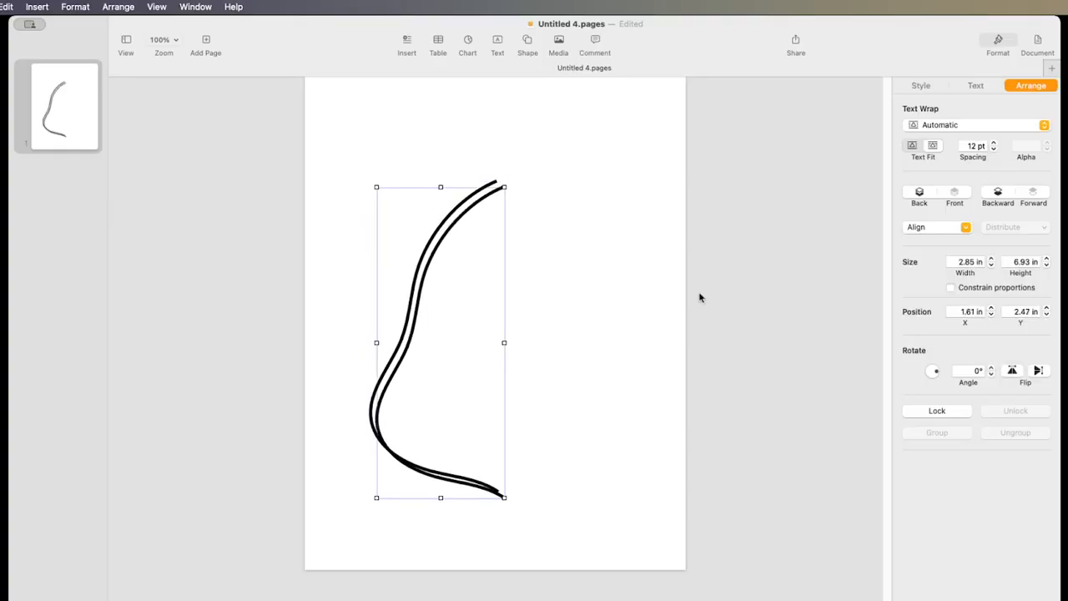
{"action": "left_click", "coordinate": [1013, 370]}
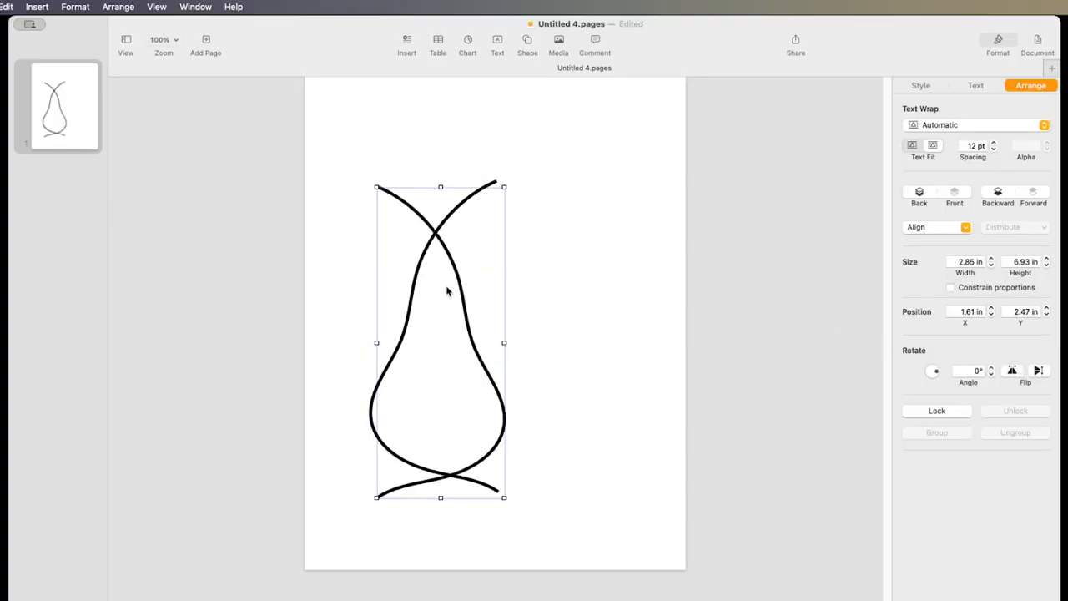
{"action": "left_click_drag", "start_coordinate": [459, 288], "coordinate": [576, 284]}
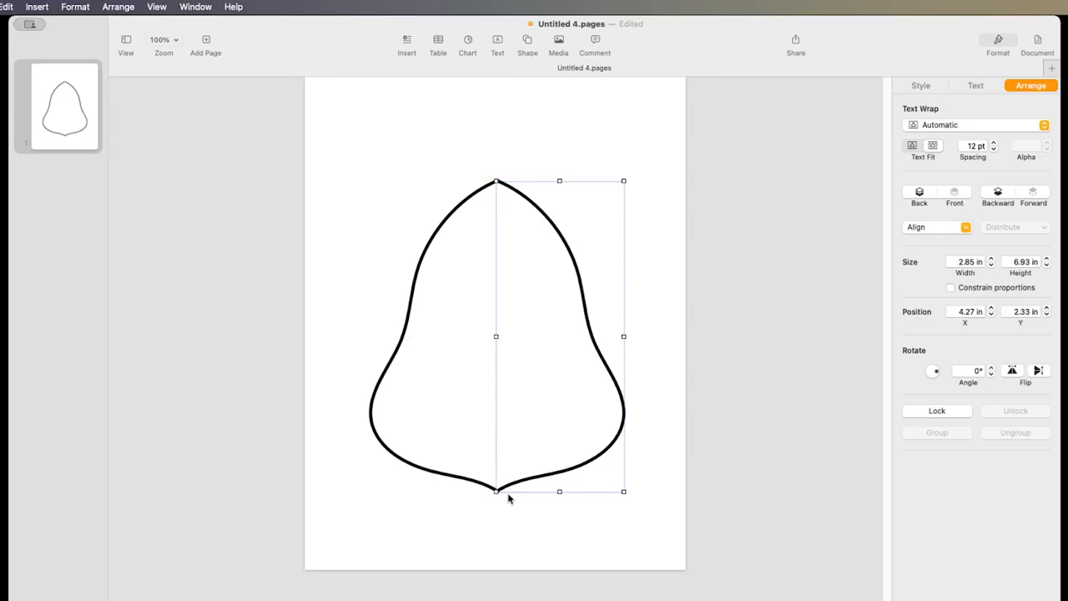
Nudge the right half right to X 4.3 in, comparing it with the left half, and clear the selection
{"action": "left_click", "coordinate": [406, 327]}
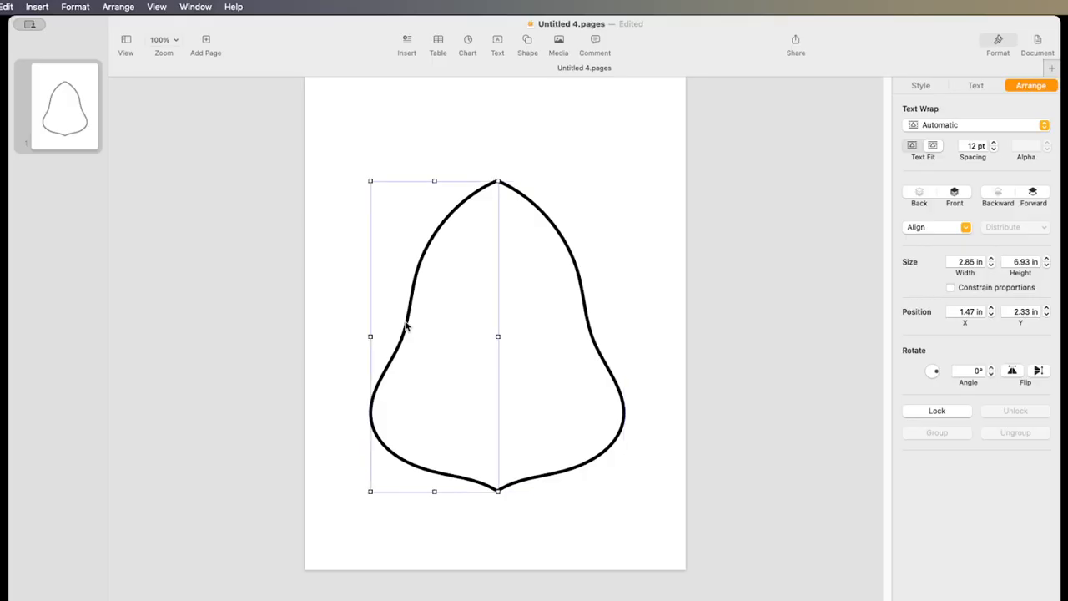
{"action": "left_click", "coordinate": [592, 335]}
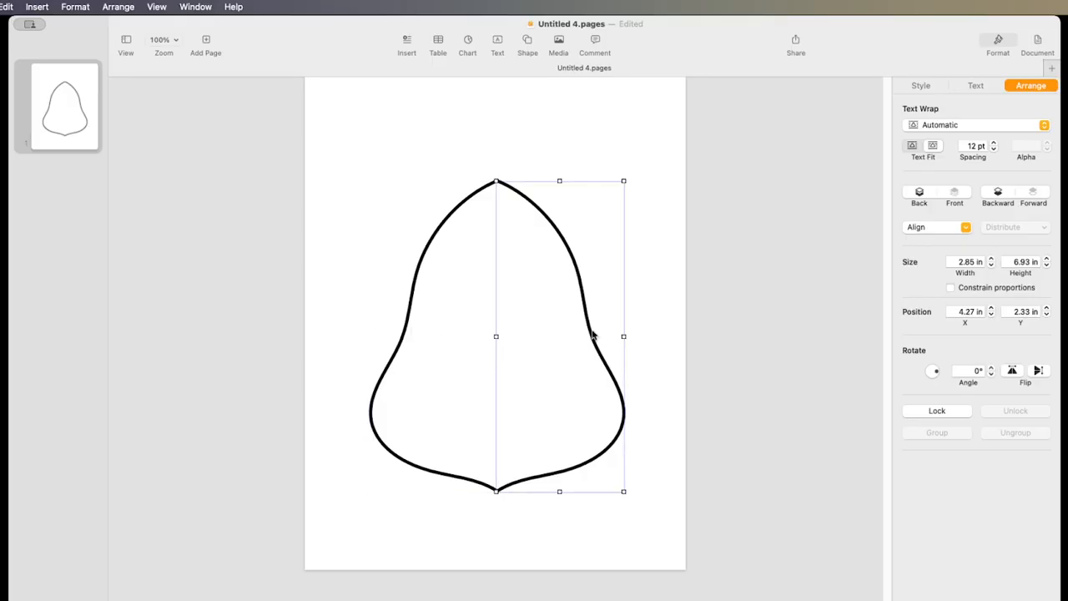
{"action": "key", "text": "Right"}
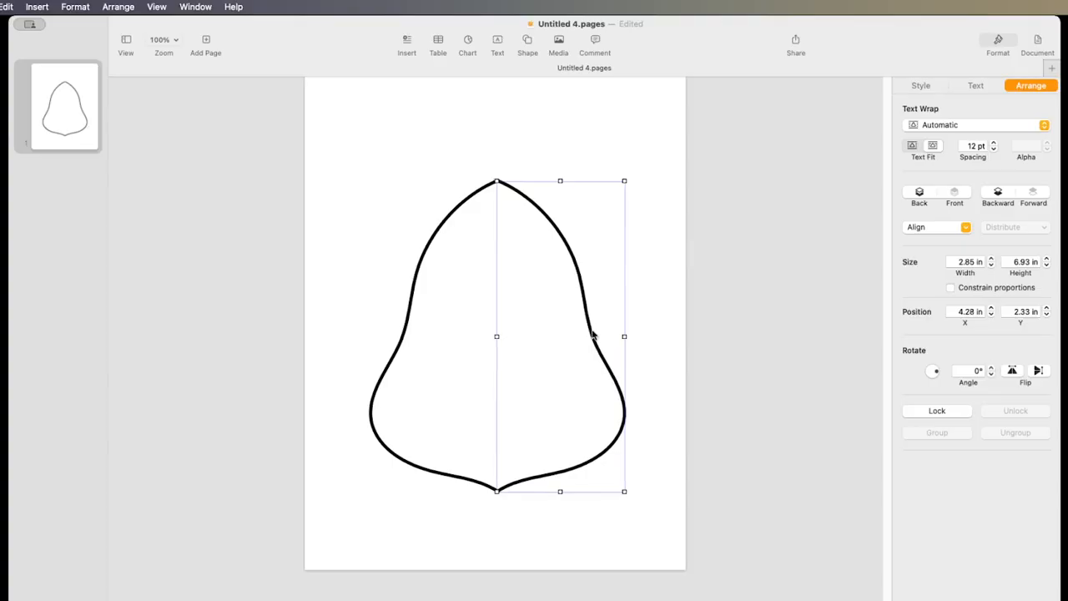
{"action": "left_click", "coordinate": [397, 349]}
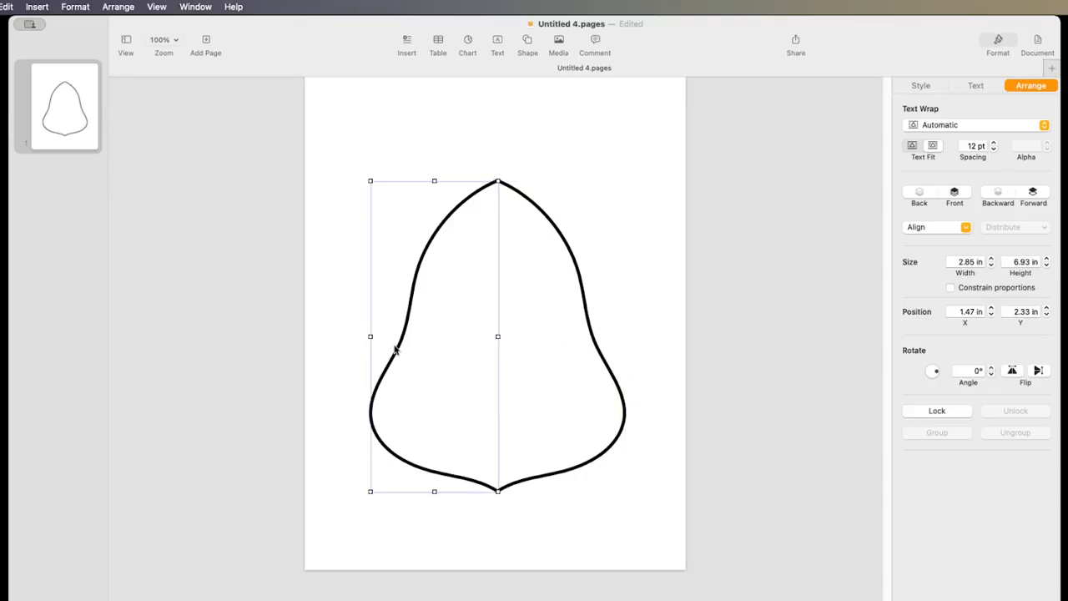
{"action": "left_click", "coordinate": [591, 337]}
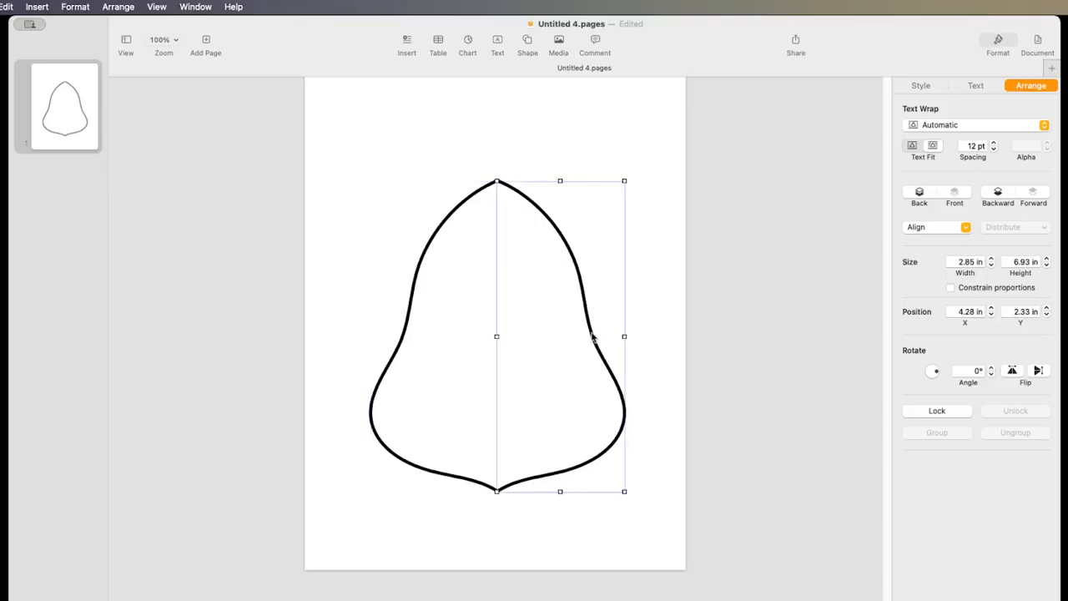
{"action": "key", "text": "Right"}
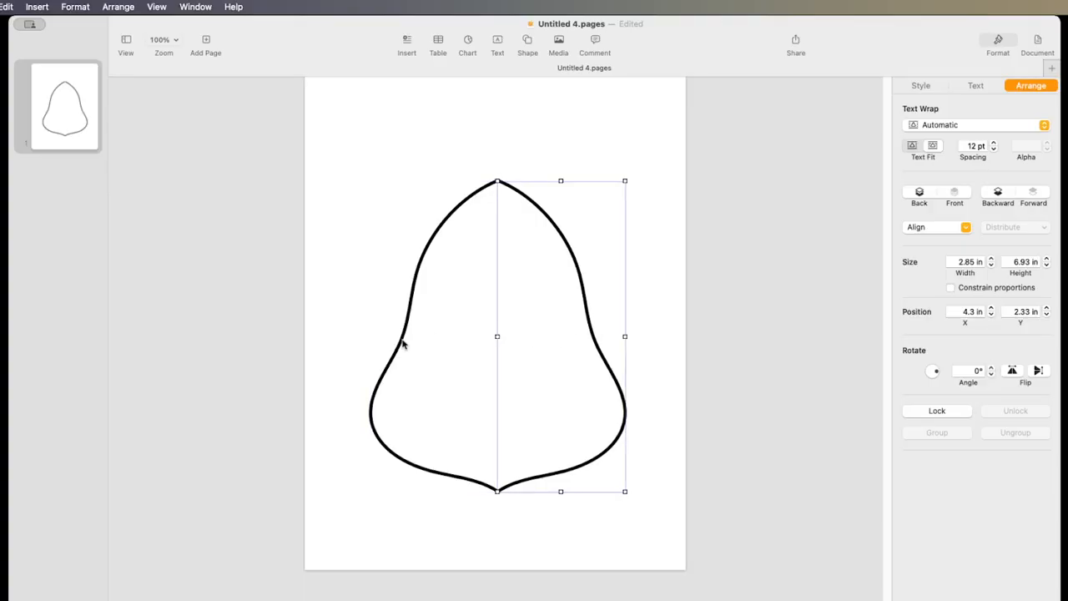
{"action": "left_click", "coordinate": [399, 346]}
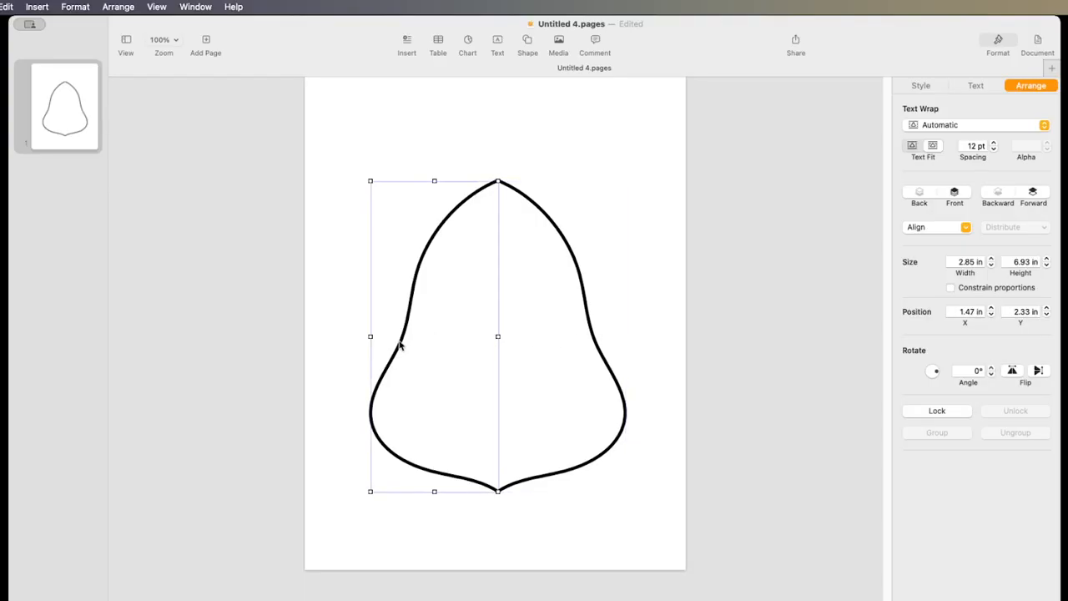
{"action": "left_click", "coordinate": [664, 299]}
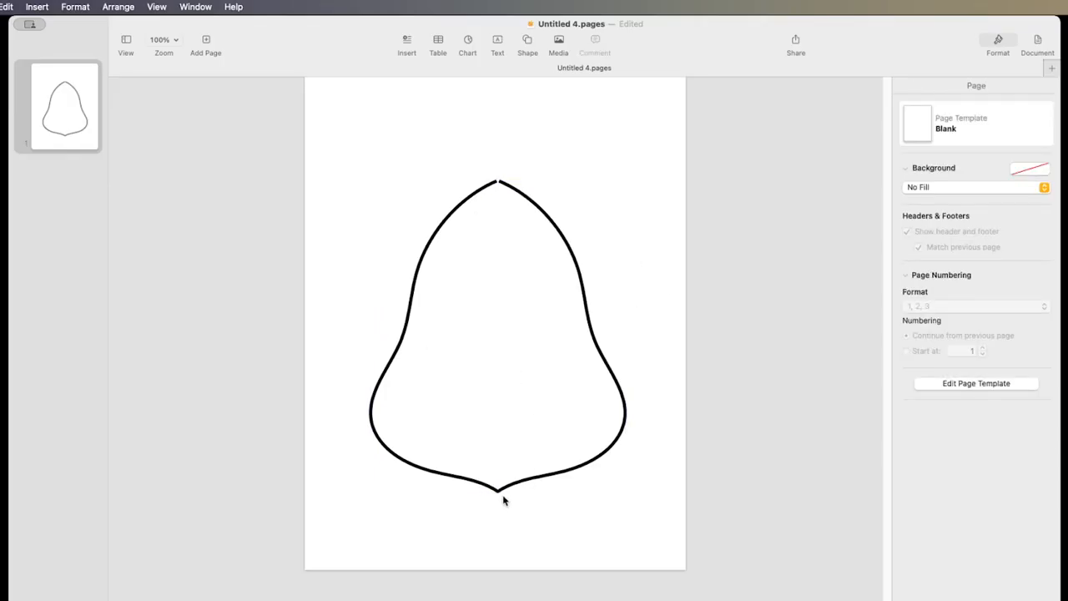
Group the two halves, shorten the grouped outline slightly from its top edge, and deselect it
{"action": "left_click_drag", "start_coordinate": [351, 152], "coordinate": [626, 371]}
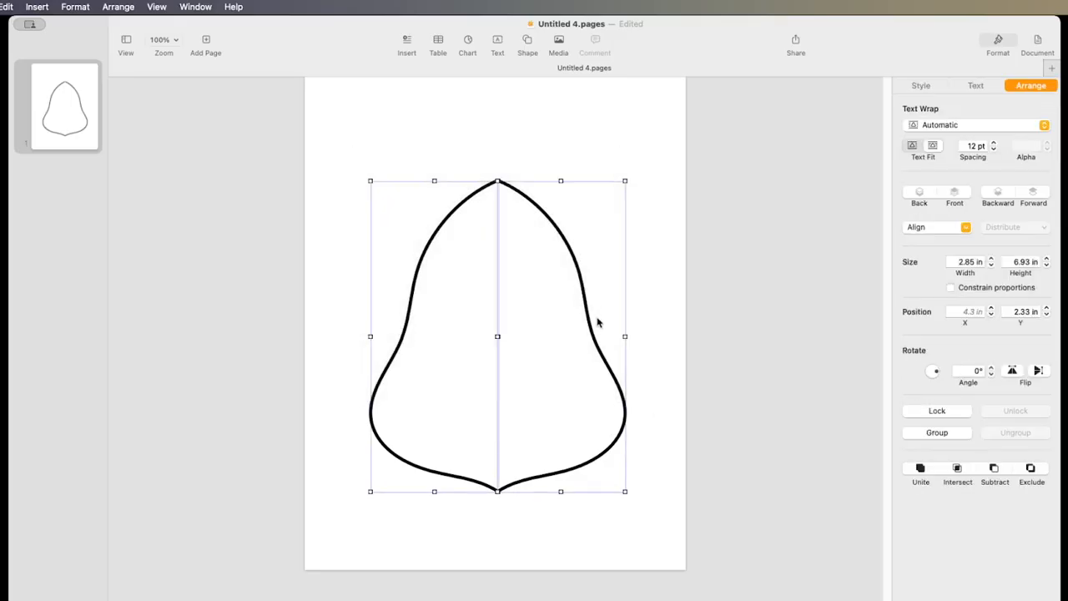
{"action": "right_click", "coordinate": [591, 326]}
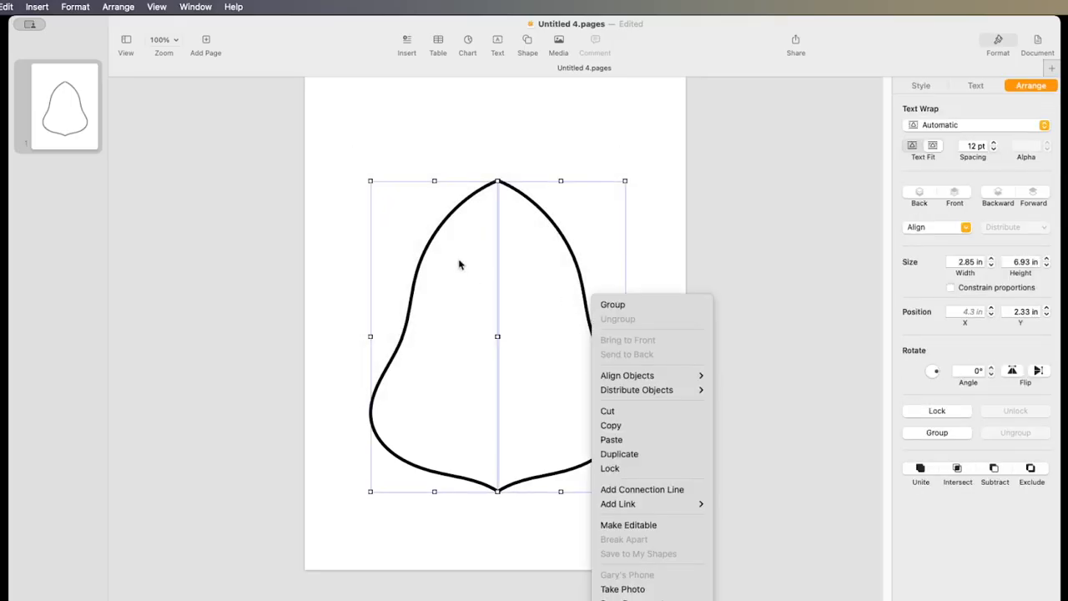
{"action": "left_click", "coordinate": [622, 305]}
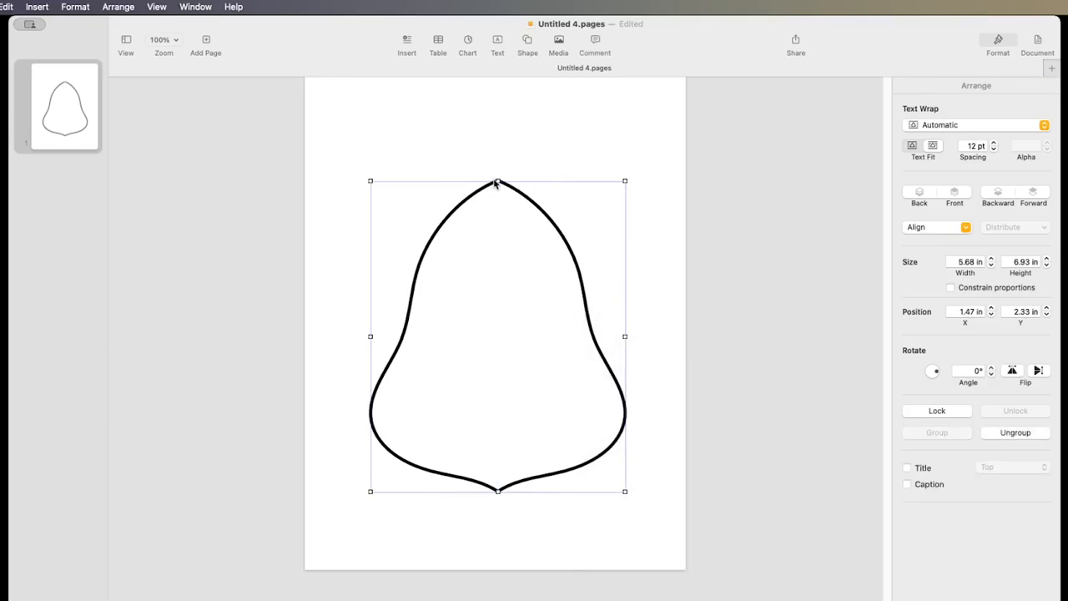
{"action": "mouse_move", "coordinate": [498, 180]}
{"action": "left_mouse_down"}
{"action": "mouse_move", "coordinate": [498, 198]}
{"action": "mouse_move", "coordinate": [500, 158]}
{"action": "mouse_move", "coordinate": [501, 190]}
{"action": "left_mouse_up"}
{"action": "left_click", "coordinate": [605, 152]}
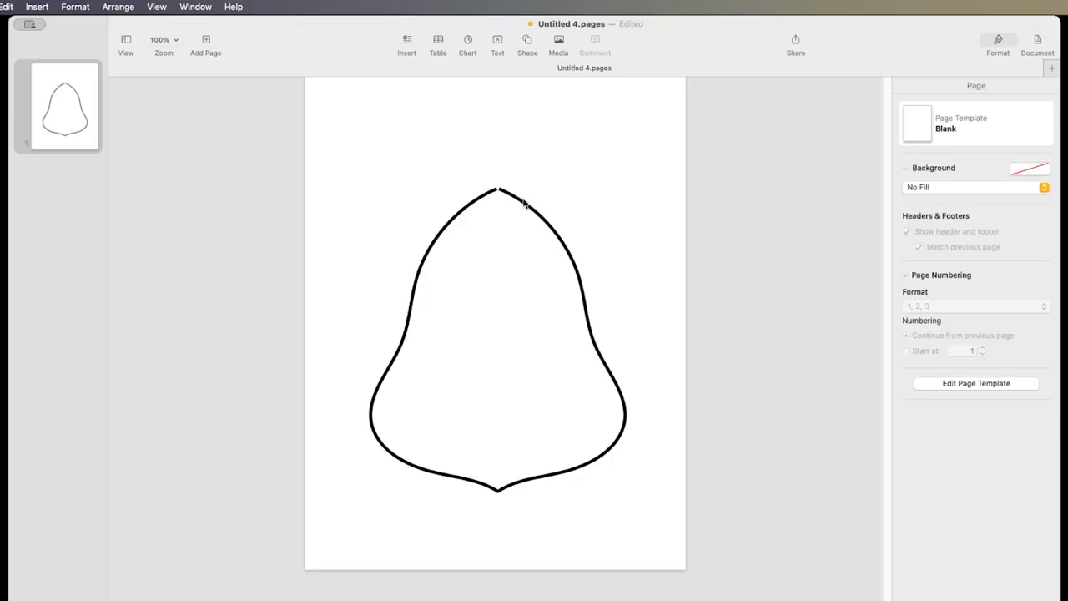
Add a rounded square from the basic shapes in the middle of the outline
{"action": "left_click", "coordinate": [528, 46]}
{"action": "scroll", "coordinate": [414, 151], "scroll_direction": "up", "scroll_amount": 2}
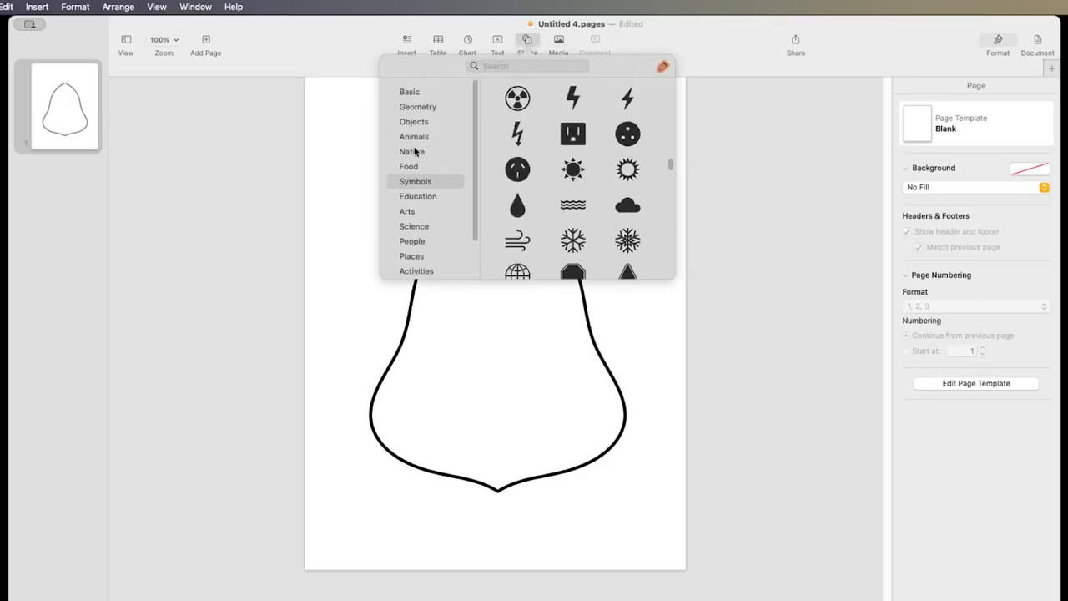
{"action": "left_click", "coordinate": [418, 95]}
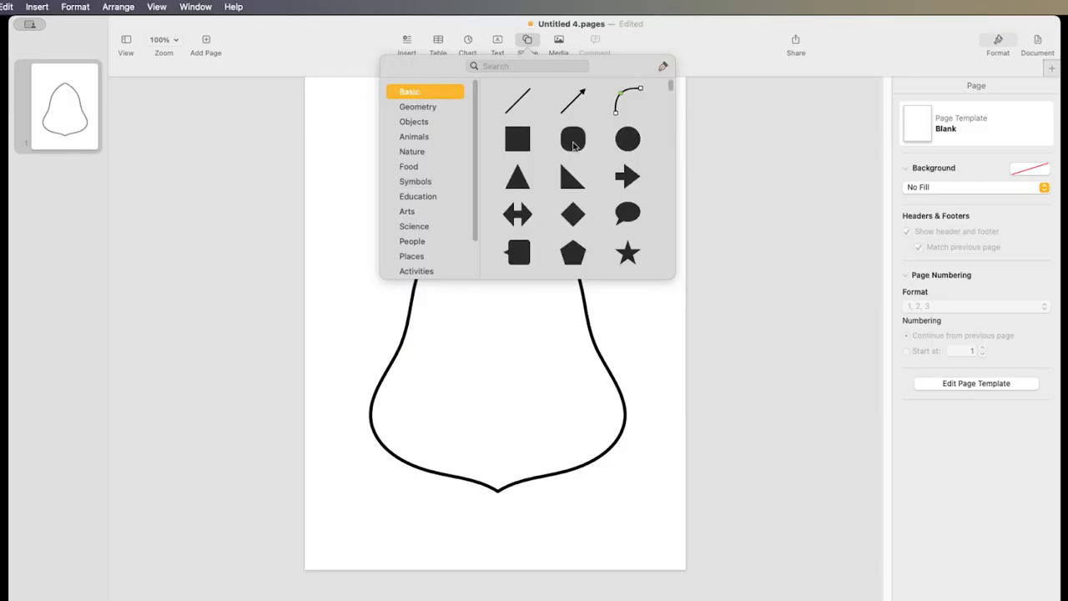
{"action": "left_click", "coordinate": [572, 139]}
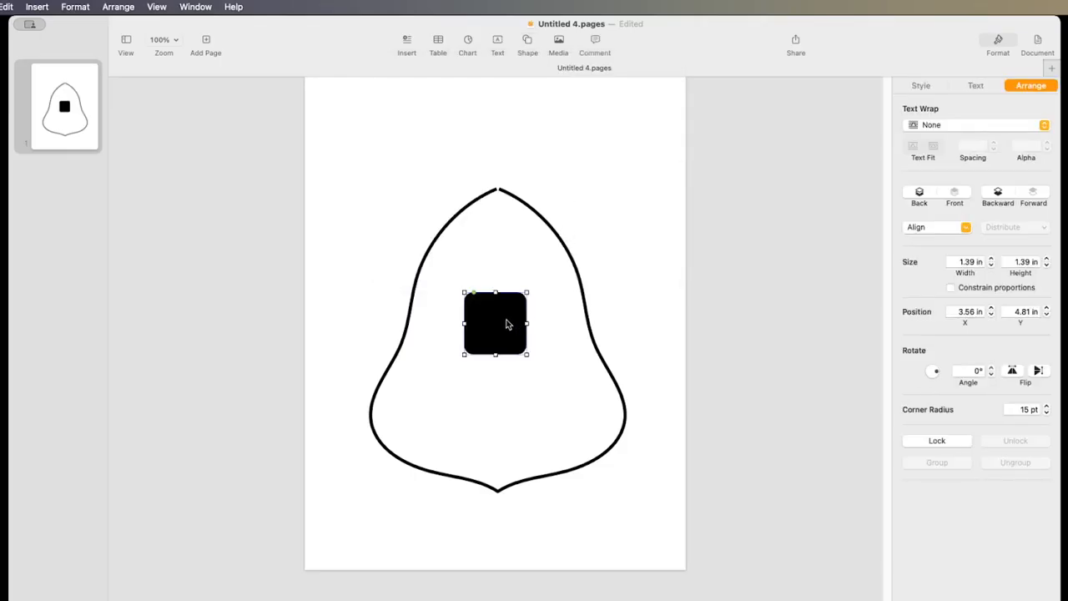
{"action": "mouse_move", "coordinate": [496, 290]}
{"action": "left_mouse_down"}
{"action": "mouse_move", "coordinate": [493, 248]}
{"action": "mouse_move", "coordinate": [493, 290]}
{"action": "left_mouse_up"}
Remove the rounded square's fill and give it a 4 pt black line border
{"action": "left_click", "coordinate": [921, 85]}
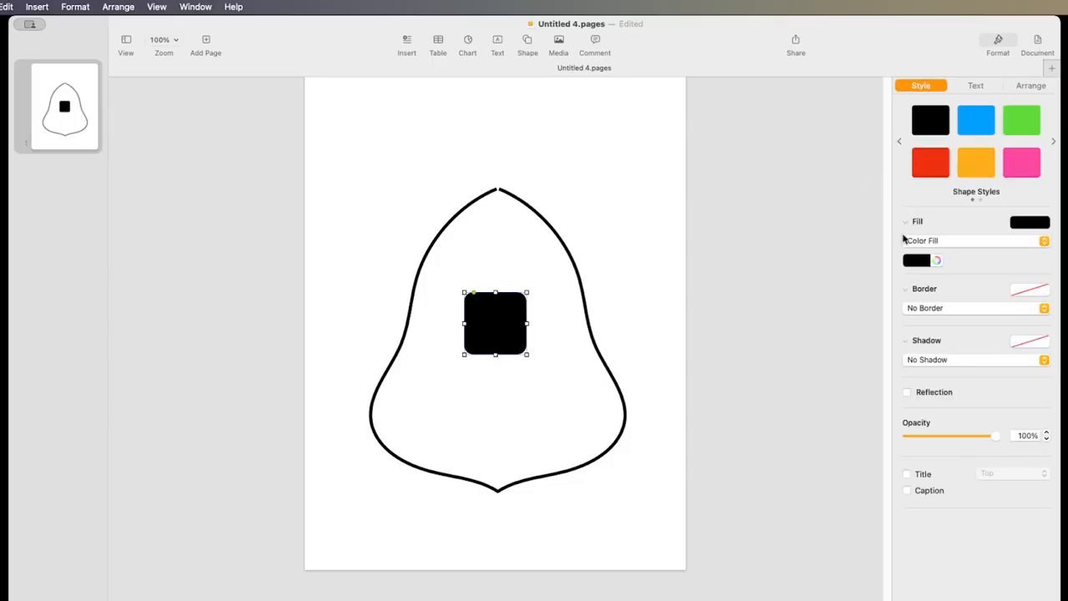
{"action": "left_click", "coordinate": [931, 246]}
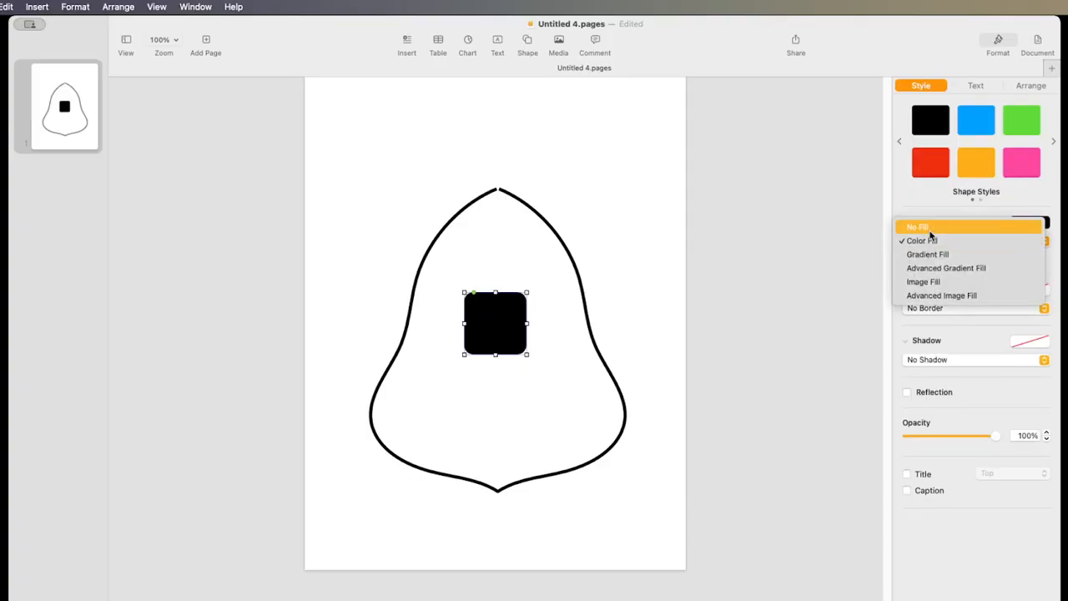
{"action": "left_click", "coordinate": [931, 229]}
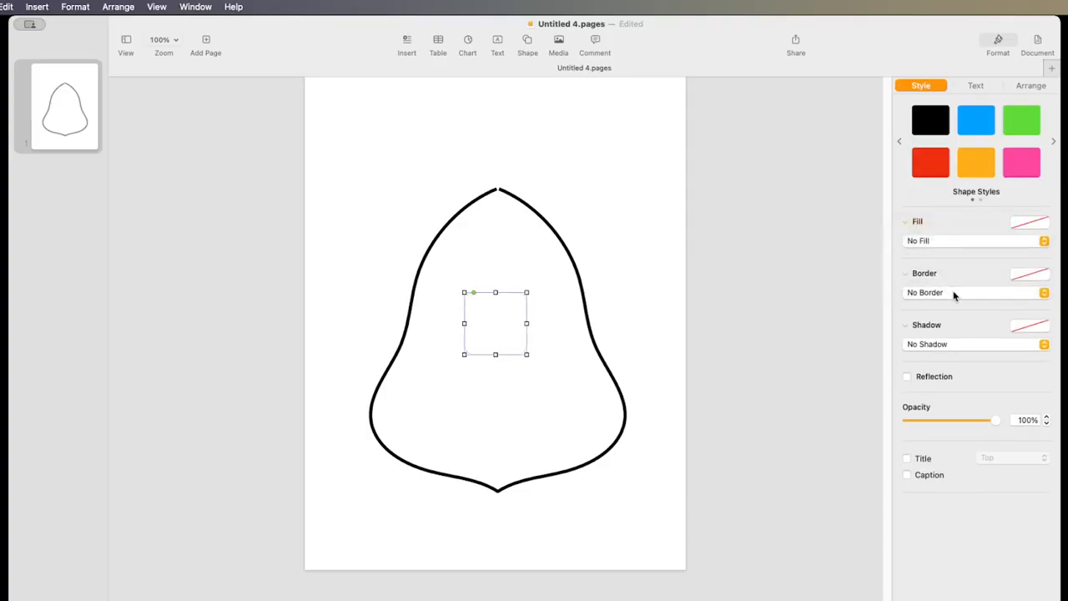
{"action": "left_click", "coordinate": [951, 292]}
{"action": "left_click", "coordinate": [947, 308]}
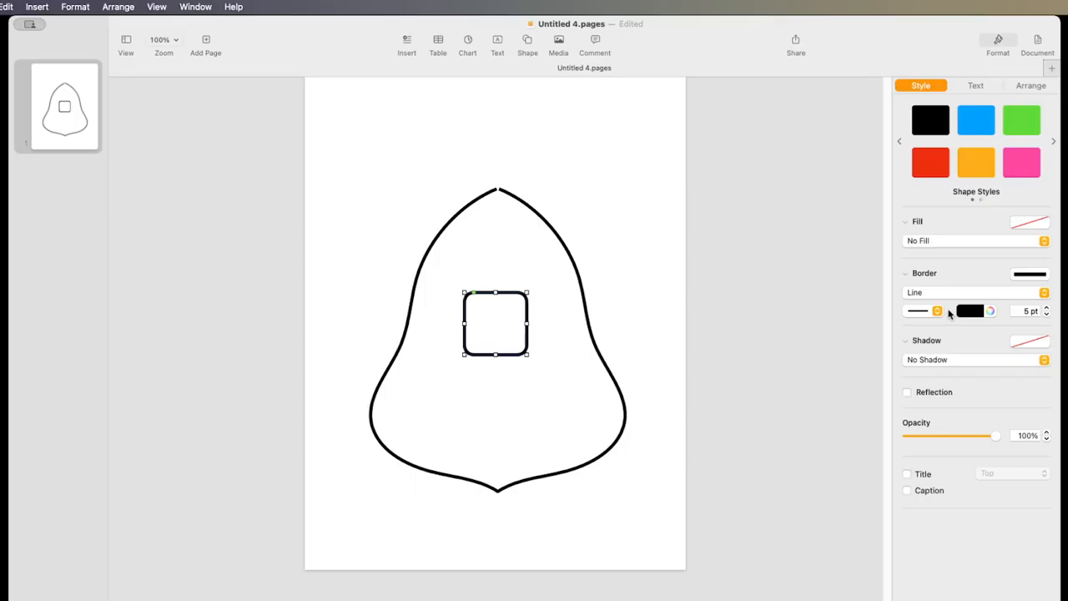
{"action": "left_click", "coordinate": [1046, 315]}
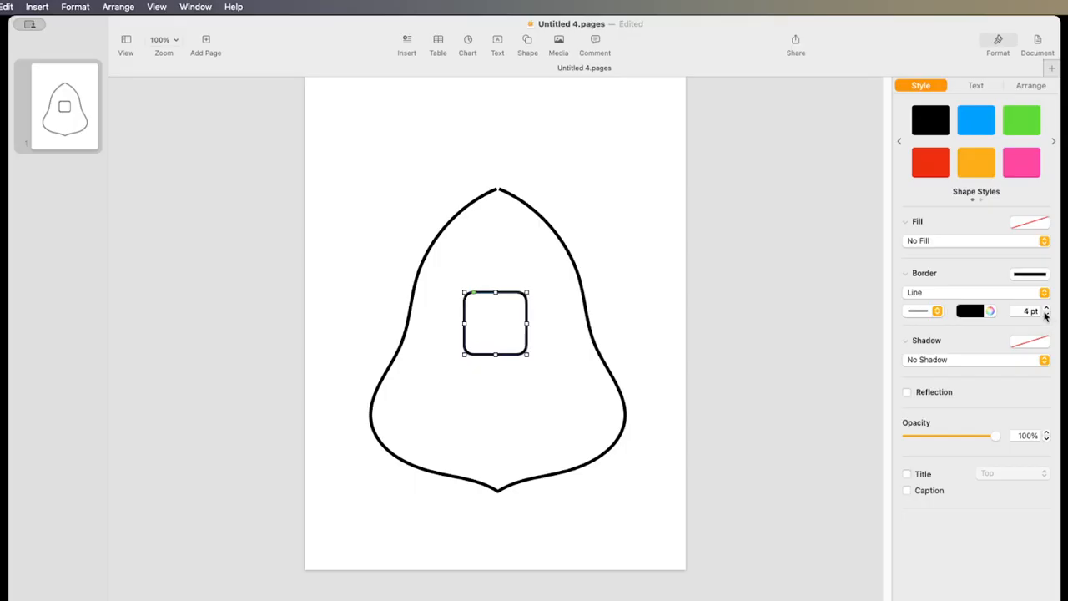
Check the stroke settings of the outline's left half and look over the alignment options for the group
{"action": "left_click", "coordinate": [580, 279]}
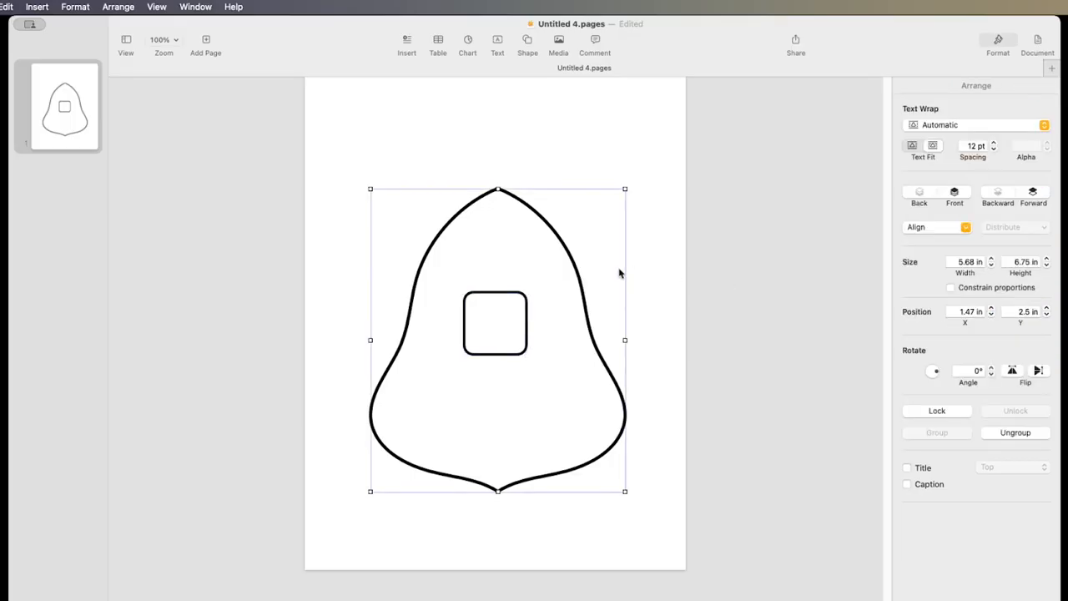
{"action": "left_click", "coordinate": [576, 275]}
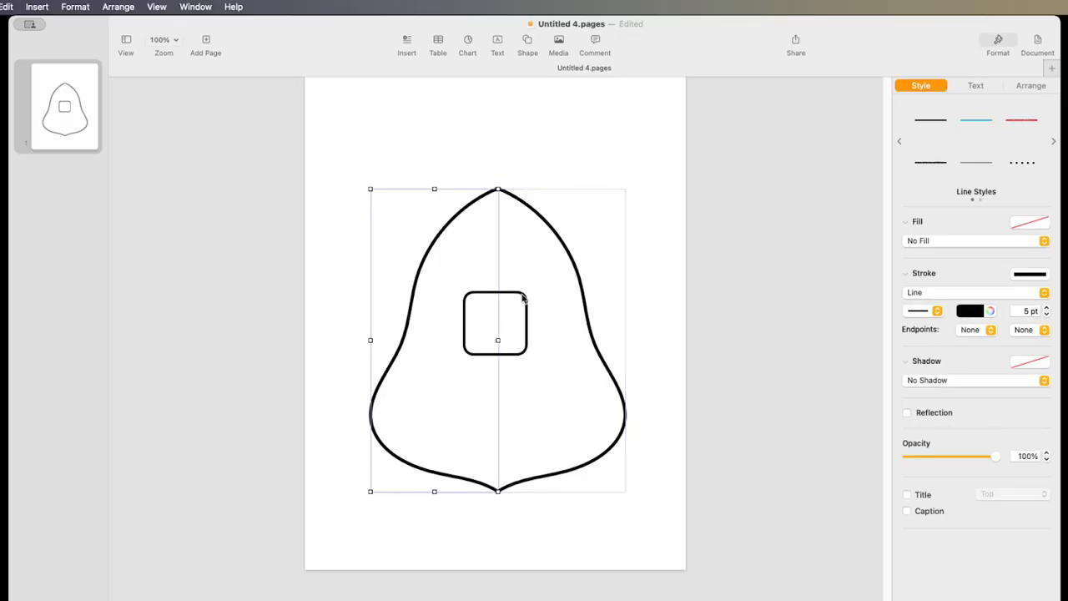
{"action": "left_click", "coordinate": [681, 292]}
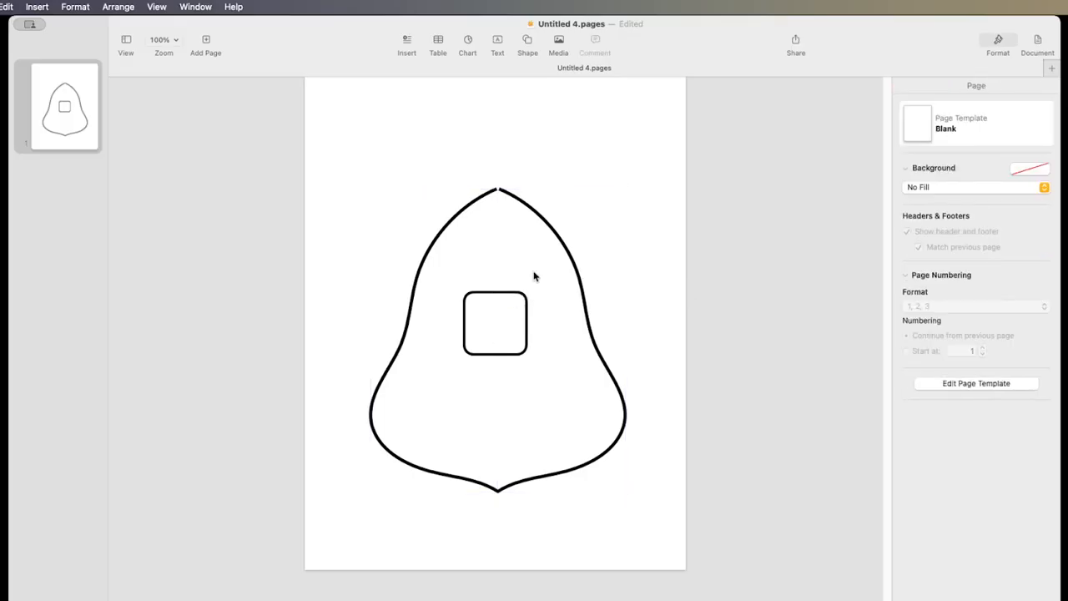
{"action": "left_click", "coordinate": [534, 276]}
{"action": "right_click", "coordinate": [542, 263]}
{"action": "mouse_move", "coordinate": [566, 346]}
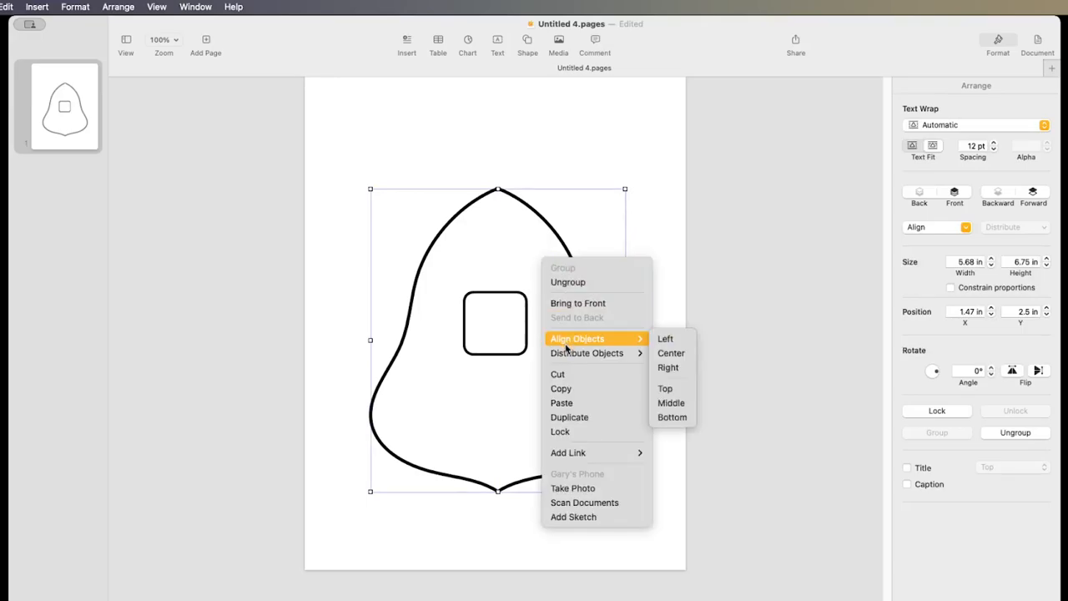
{"action": "left_click", "coordinate": [703, 229]}
Cover the outline's top tip with the rounded square, made slightly smaller, and fill the square with white
{"action": "left_click", "coordinate": [506, 296]}
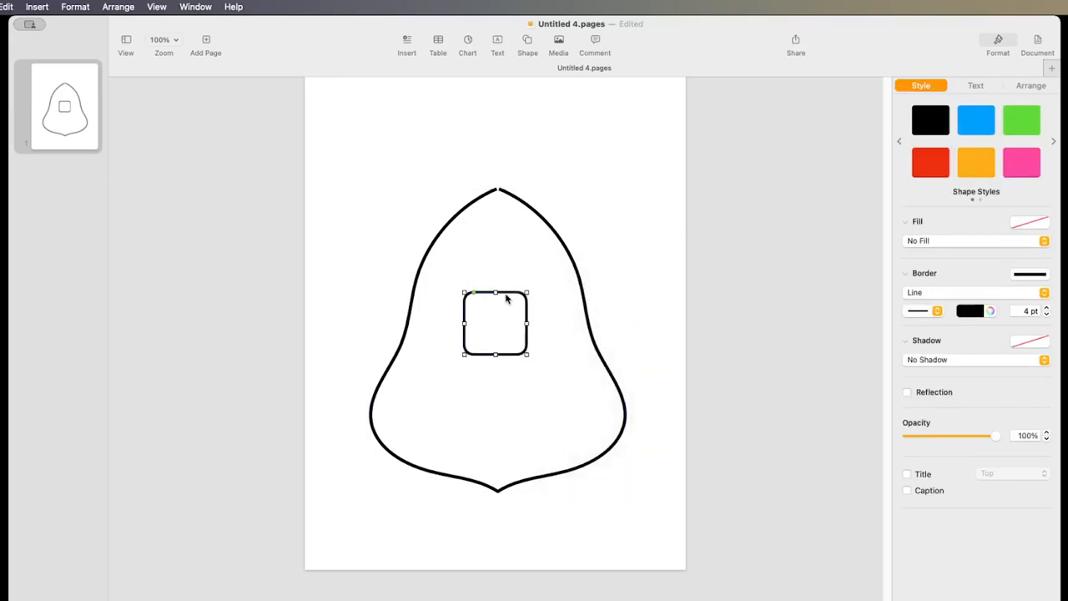
{"action": "left_click_drag", "start_coordinate": [506, 296], "coordinate": [509, 179]}
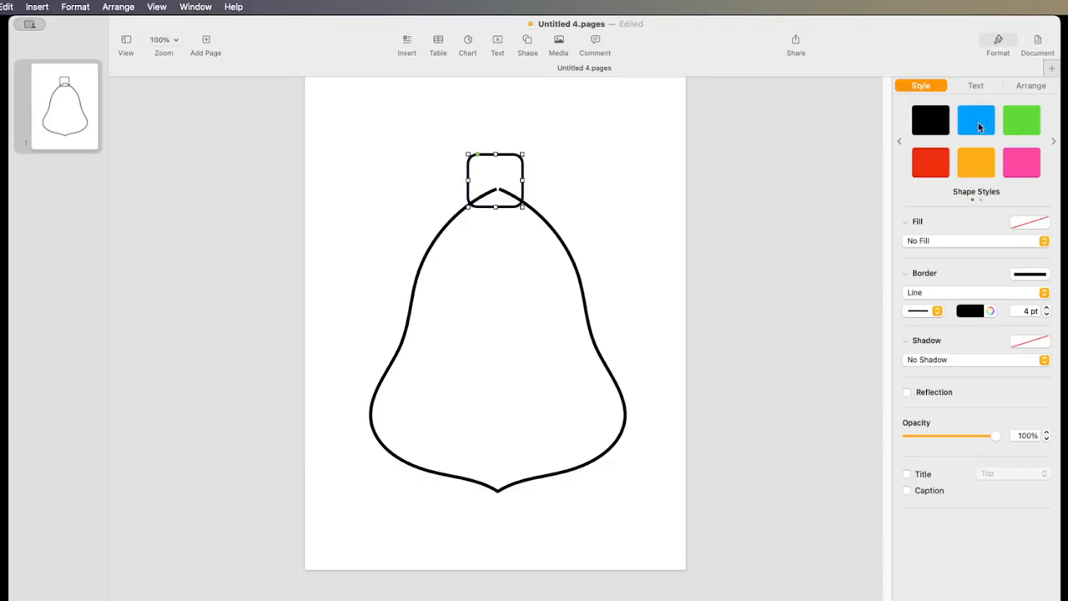
{"action": "left_click", "coordinate": [989, 242]}
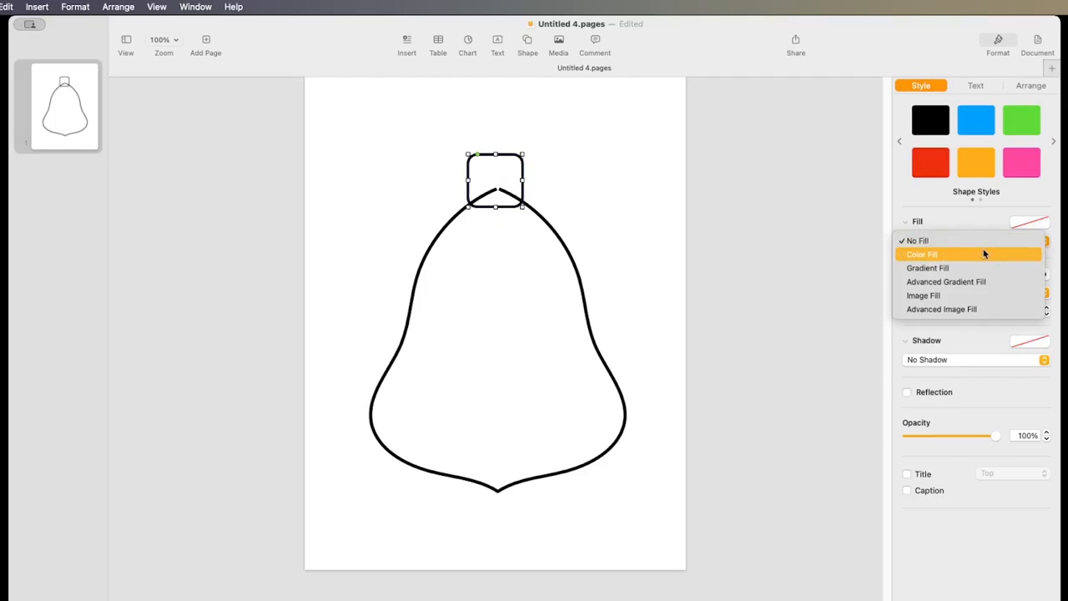
{"action": "left_click", "coordinate": [984, 254]}
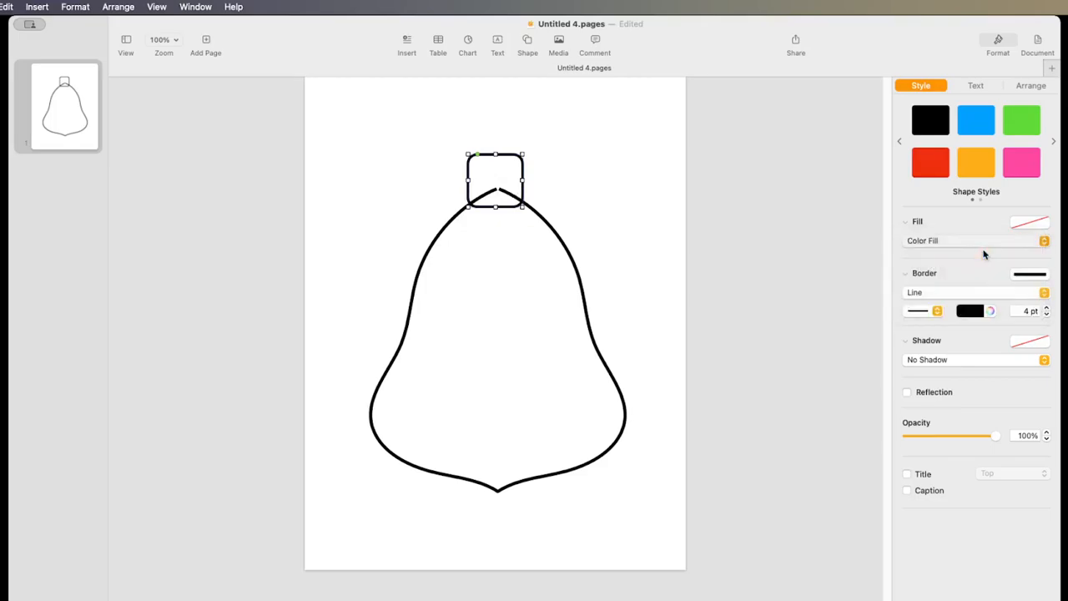
{"action": "left_click", "coordinate": [1045, 223]}
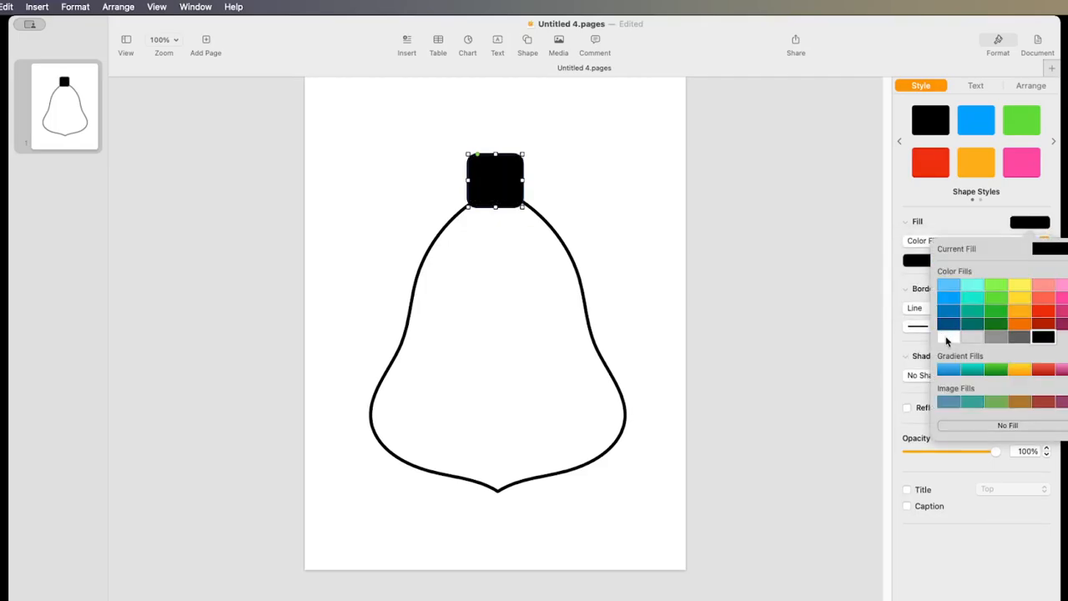
{"action": "left_click", "coordinate": [945, 337]}
{"action": "left_click", "coordinate": [659, 267]}
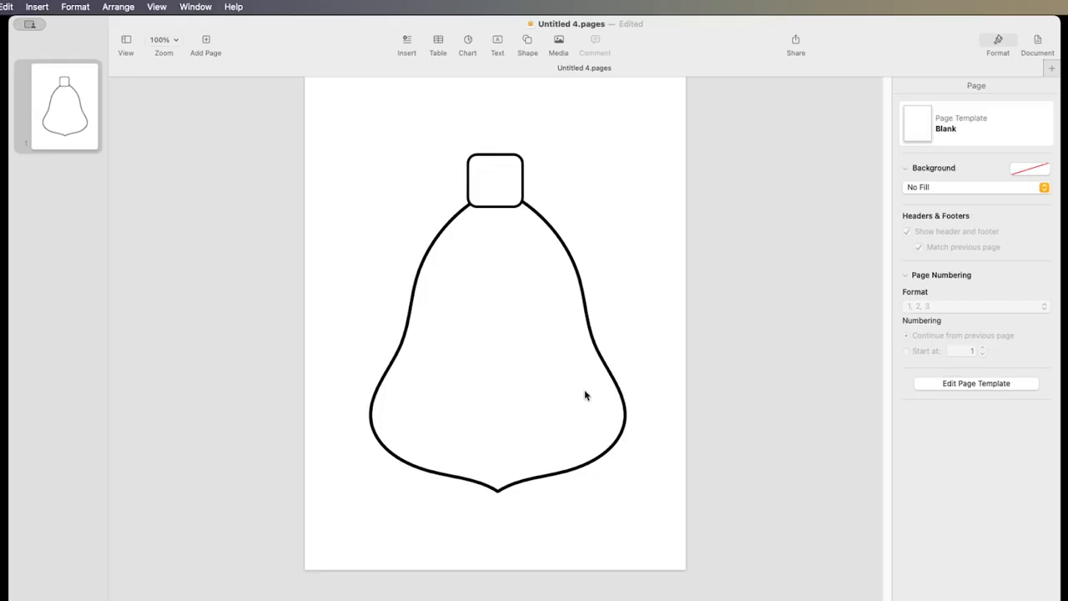
Widen the grouped outline to about 6.01 in and center it under the square at X 1.25 in, Y 2.56 in
{"action": "left_click", "coordinate": [465, 482]}
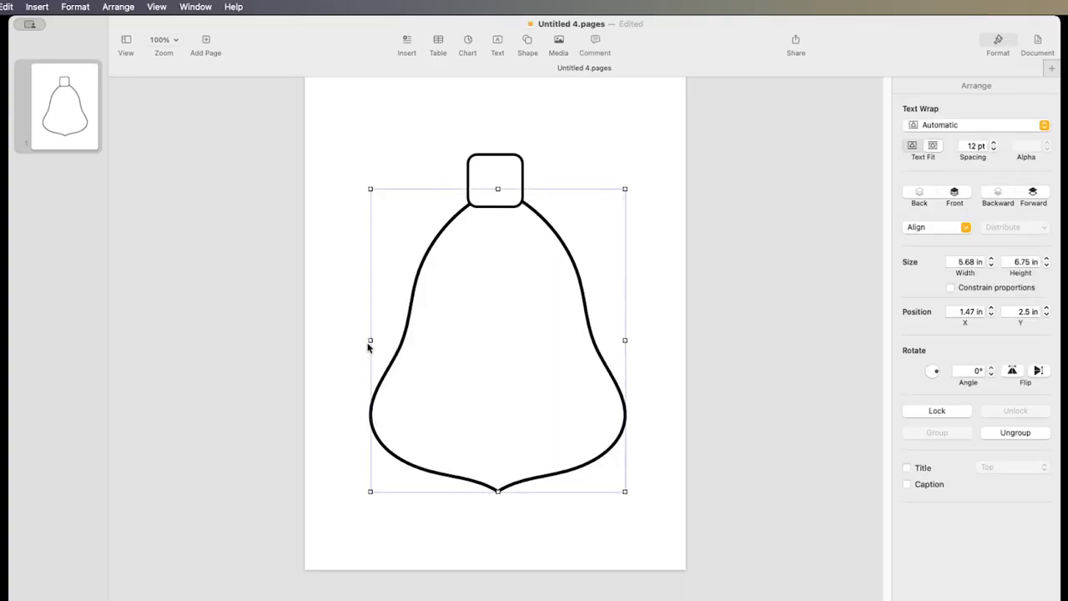
{"action": "left_click_drag", "start_coordinate": [369, 340], "coordinate": [355, 339]}
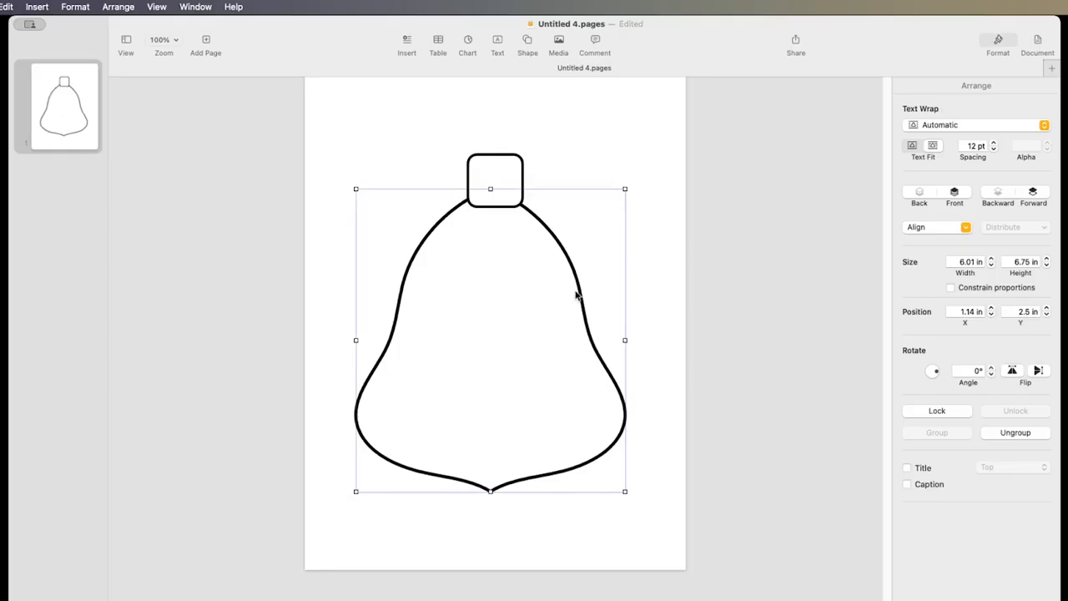
{"action": "left_click_drag", "start_coordinate": [578, 297], "coordinate": [585, 300]}
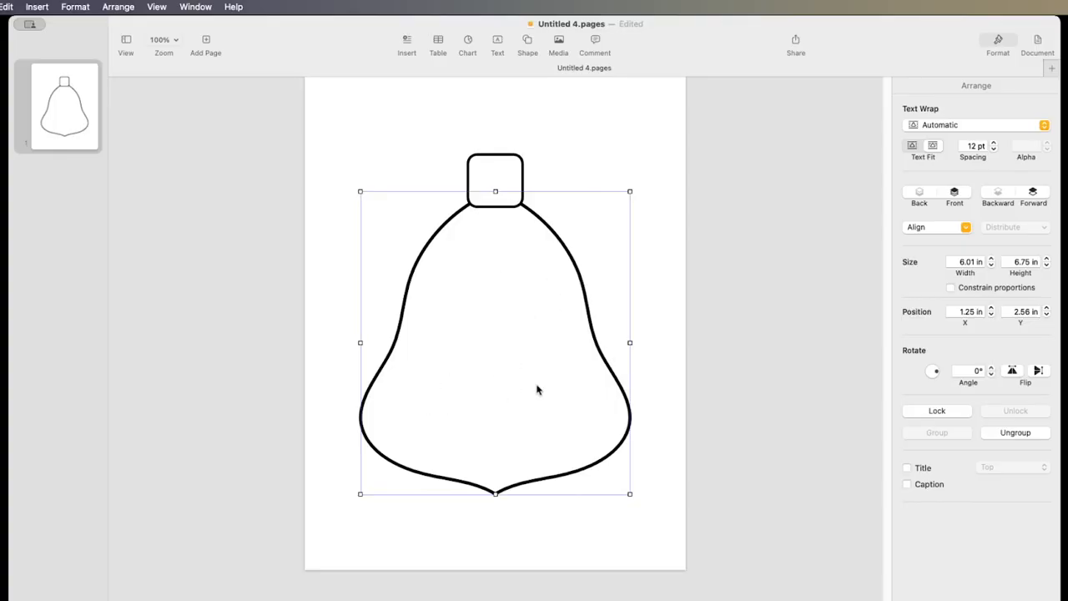
{"action": "left_click", "coordinate": [681, 387]}
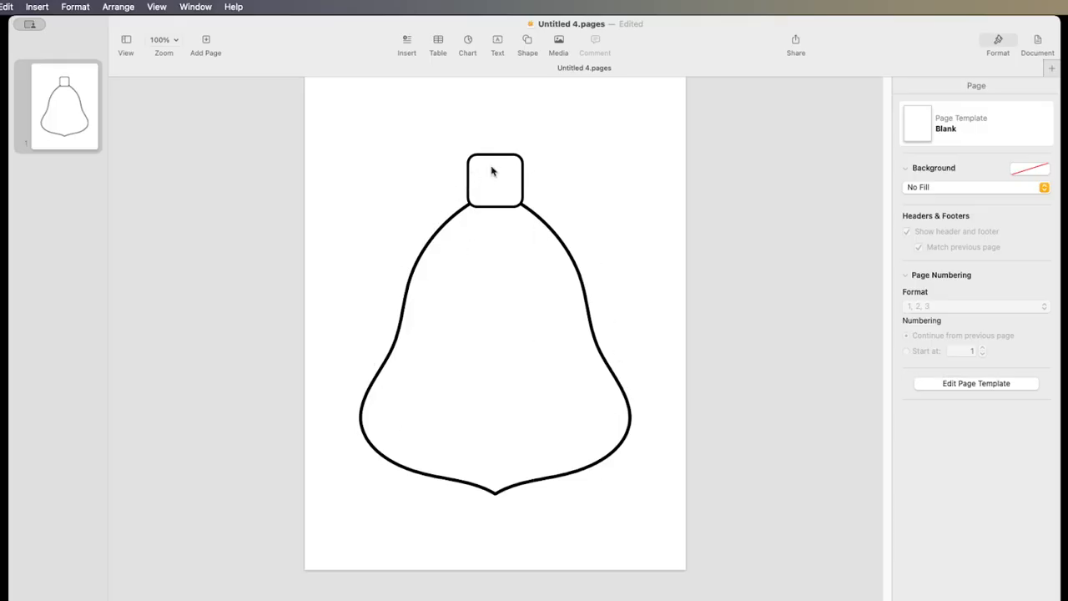
Add a circle from the basic shapes and shrink it proportionally to about 0.81 in
{"action": "left_click", "coordinate": [529, 43]}
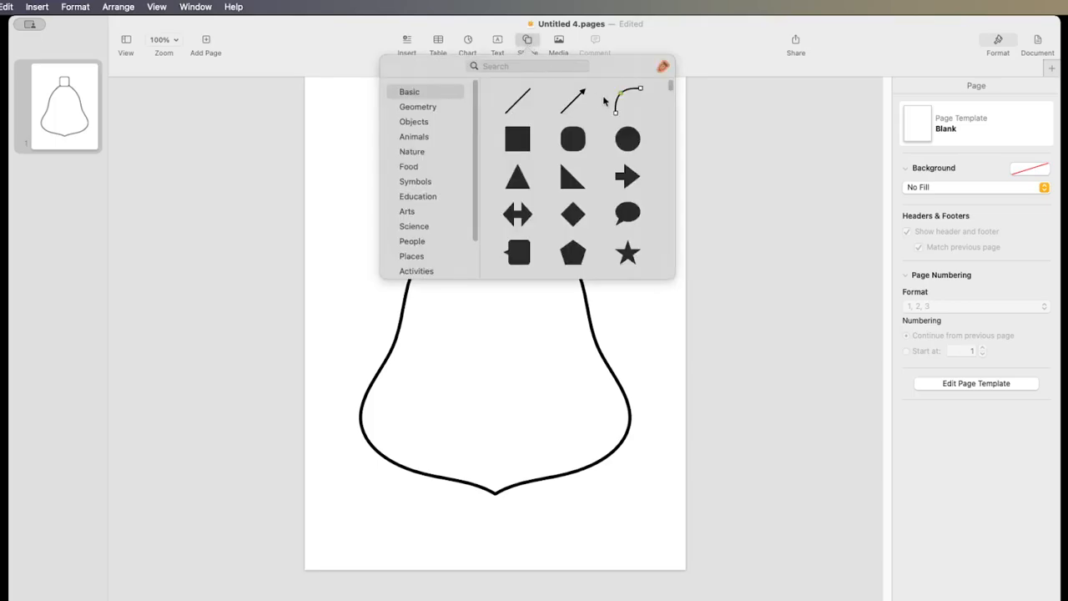
{"action": "left_click", "coordinate": [634, 138]}
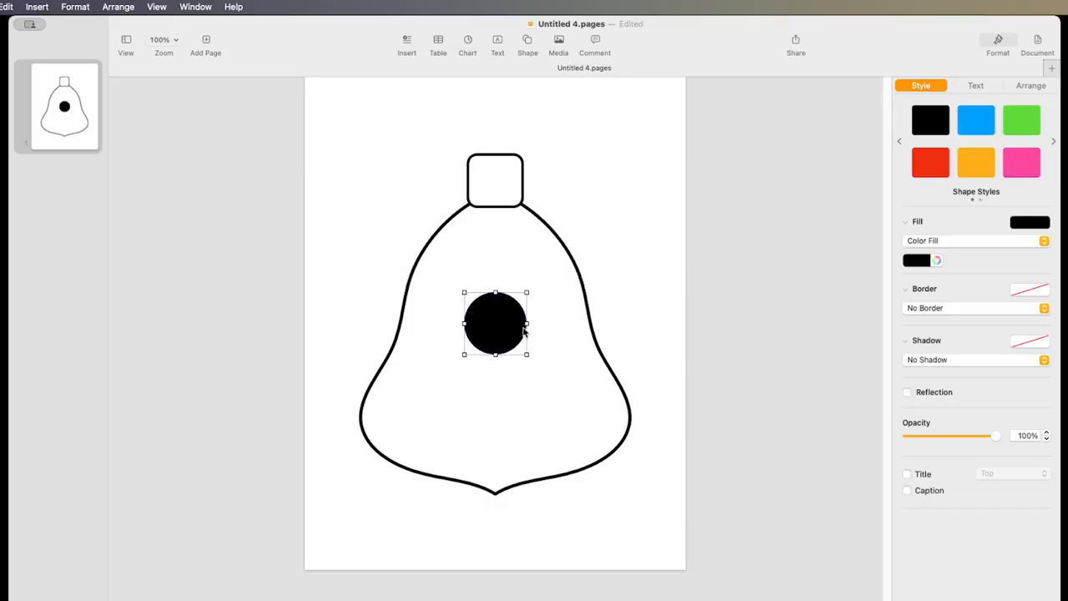
{"action": "left_click", "coordinate": [1030, 88]}
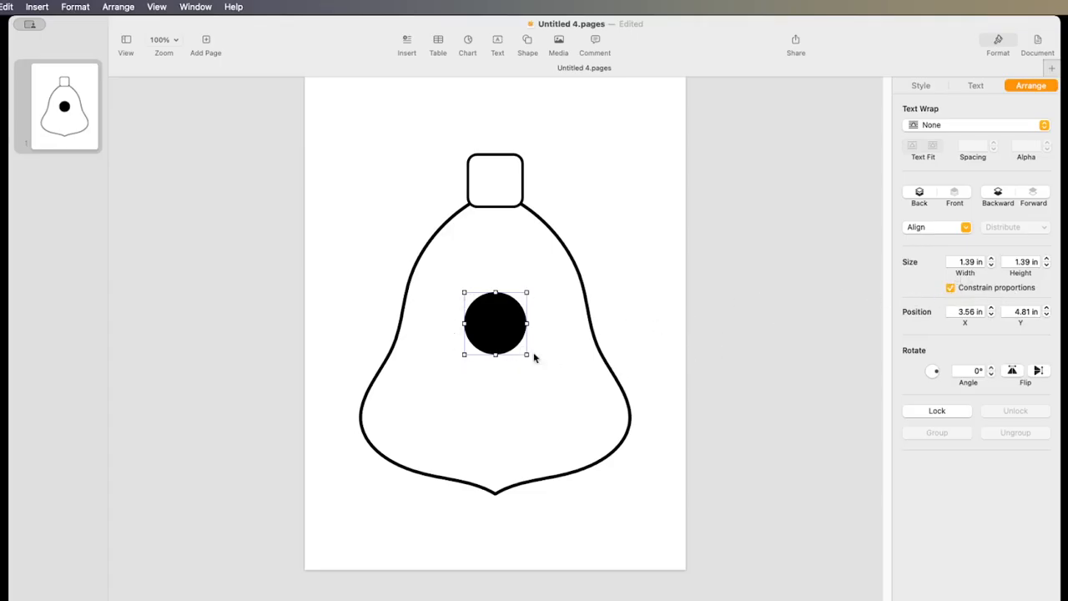
{"action": "left_click_drag", "start_coordinate": [496, 354], "coordinate": [501, 324]}
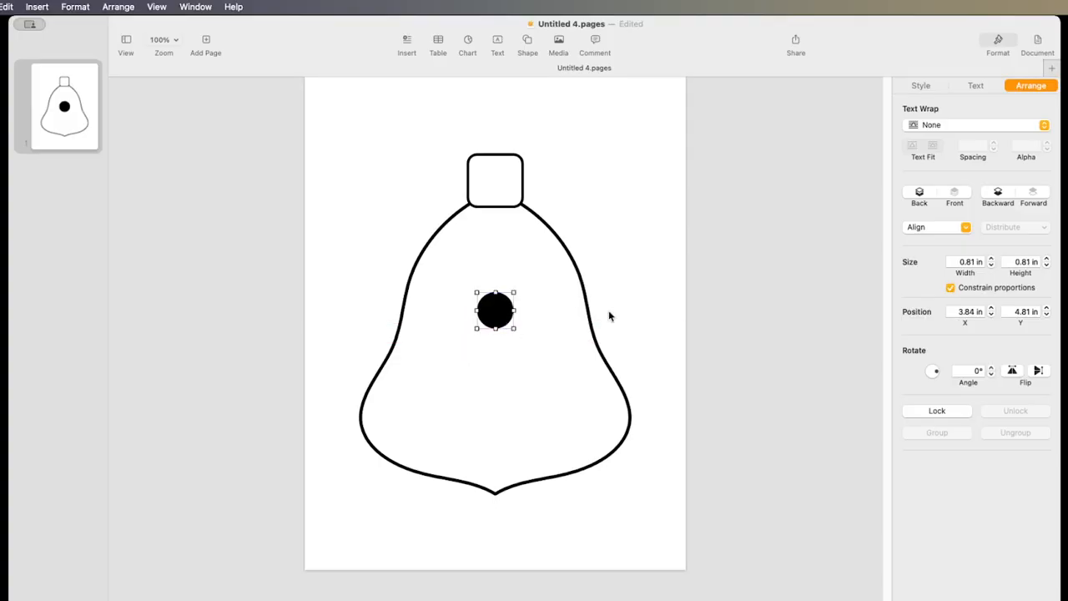
Remove the circle's fill and give it a 4 pt black line border
{"action": "left_click", "coordinate": [921, 86]}
{"action": "left_click", "coordinate": [961, 240]}
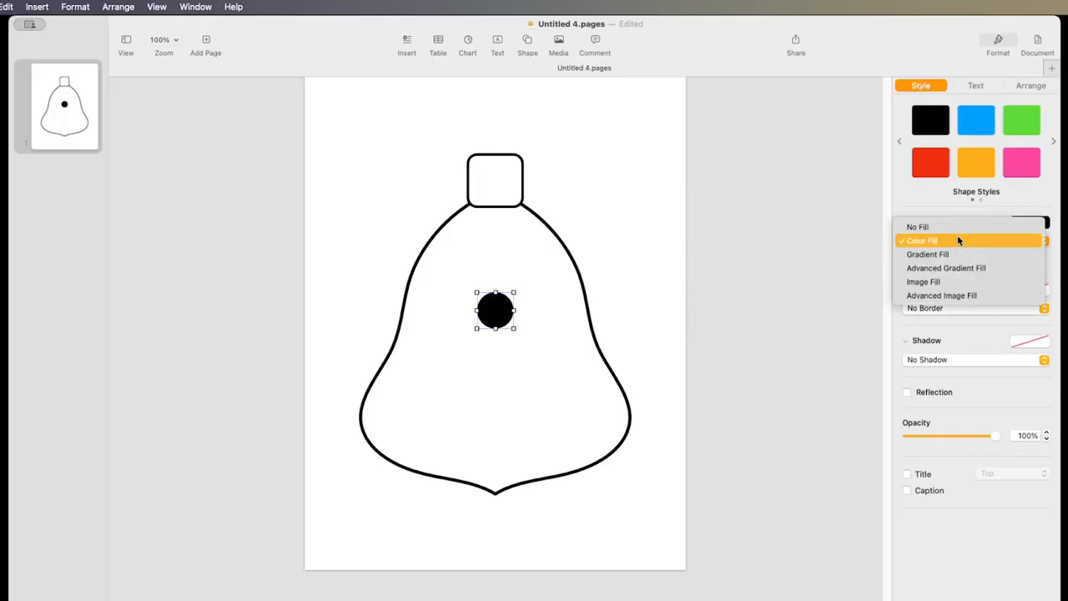
{"action": "left_click", "coordinate": [957, 227]}
{"action": "left_click", "coordinate": [966, 296]}
{"action": "left_click", "coordinate": [962, 305]}
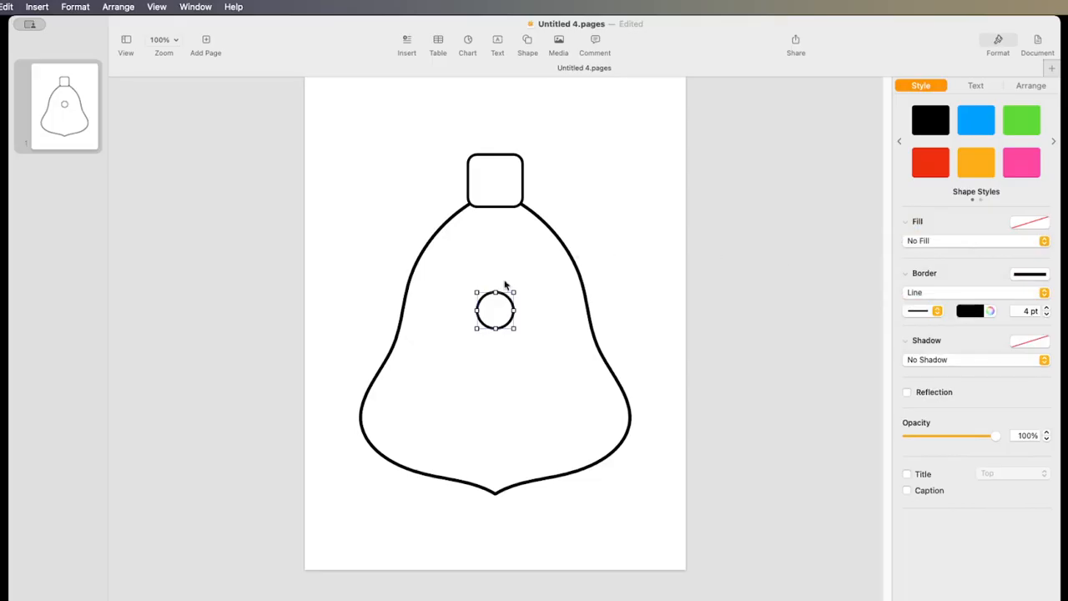
Place the circle, made slightly smaller, centered on top of the rounded square and nudge it up slightly
{"action": "left_click_drag", "start_coordinate": [508, 299], "coordinate": [495, 126]}
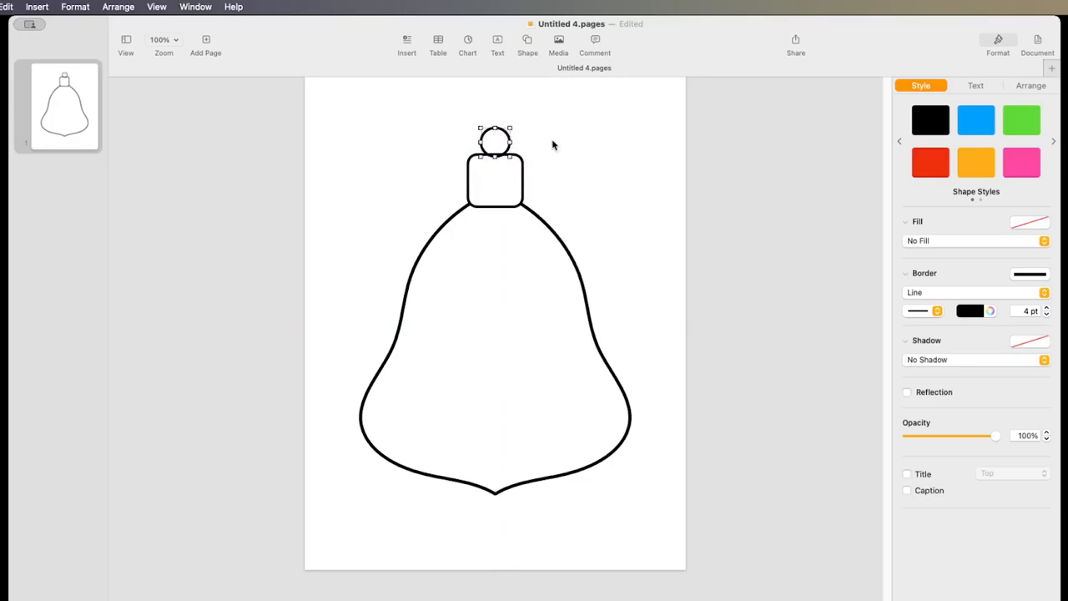
{"action": "key", "text": "Up"}
{"action": "key", "text": "Up"}
{"action": "left_click", "coordinate": [609, 147]}
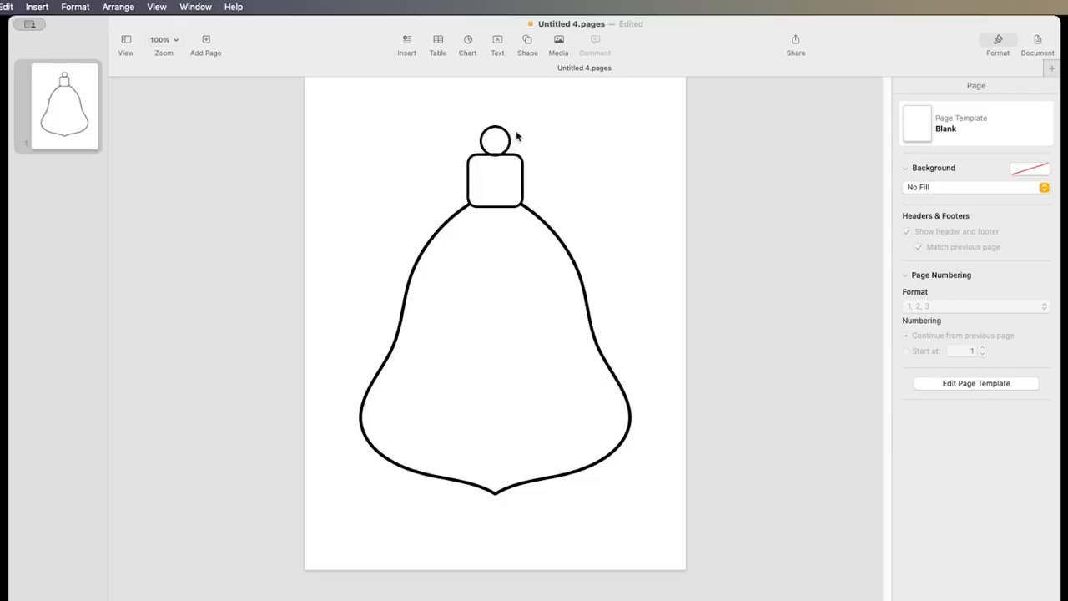
Narrow the rounded square slightly from its left side and recenter it beneath the circle
{"action": "left_click", "coordinate": [468, 181]}
{"action": "left_click_drag", "start_coordinate": [468, 180], "coordinate": [472, 179]}
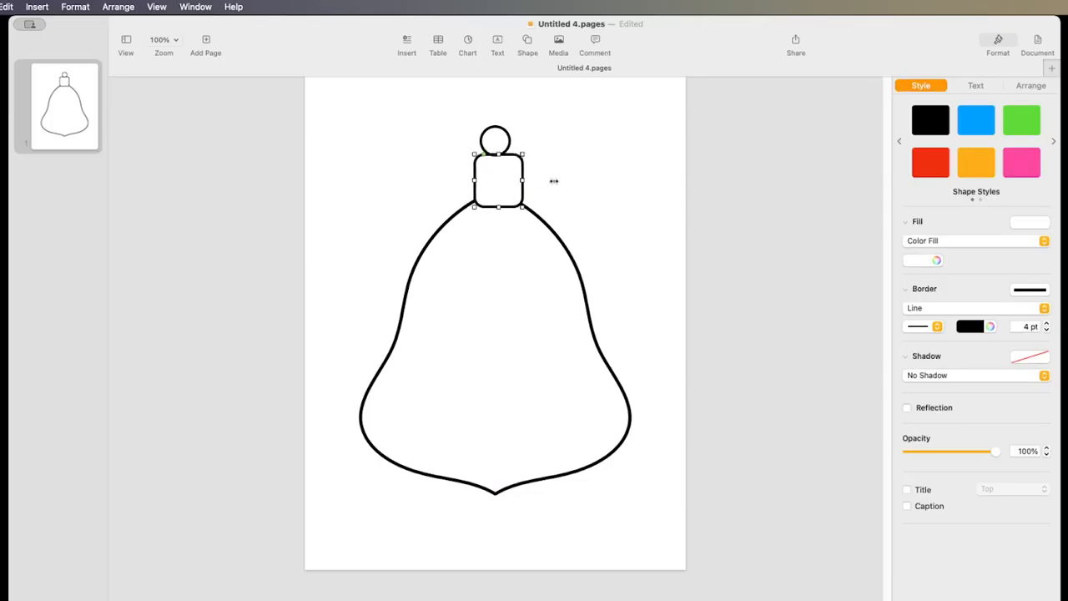
{"action": "left_click", "coordinate": [626, 182]}
{"action": "left_click", "coordinate": [525, 167]}
{"action": "left_click_drag", "start_coordinate": [524, 168], "coordinate": [524, 171]}
{"action": "left_click", "coordinate": [502, 131]}
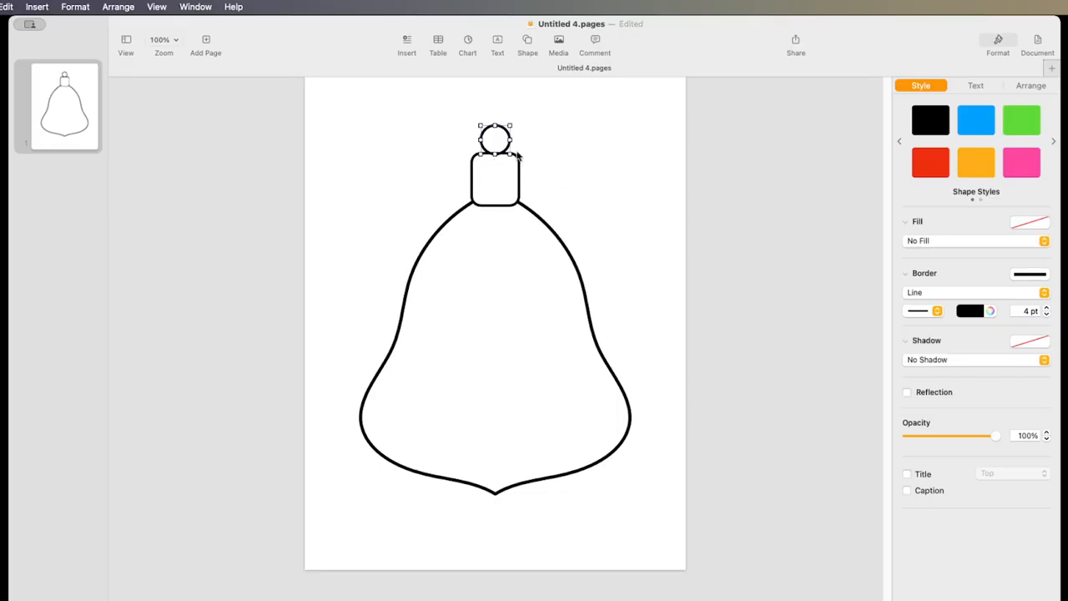
Shorten the rounded square slightly from its top edge and lower the circle onto it
{"action": "left_click", "coordinate": [470, 180]}
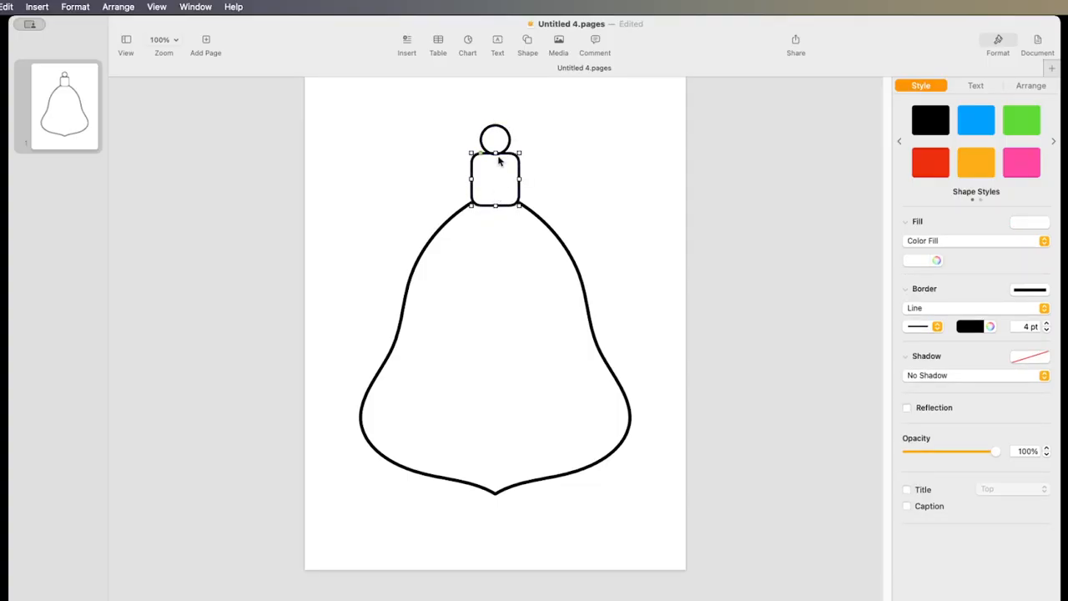
{"action": "left_click_drag", "start_coordinate": [495, 152], "coordinate": [504, 132]}
{"action": "left_click", "coordinate": [503, 125]}
{"action": "left_click", "coordinate": [503, 129]}
{"action": "left_click", "coordinate": [585, 167]}
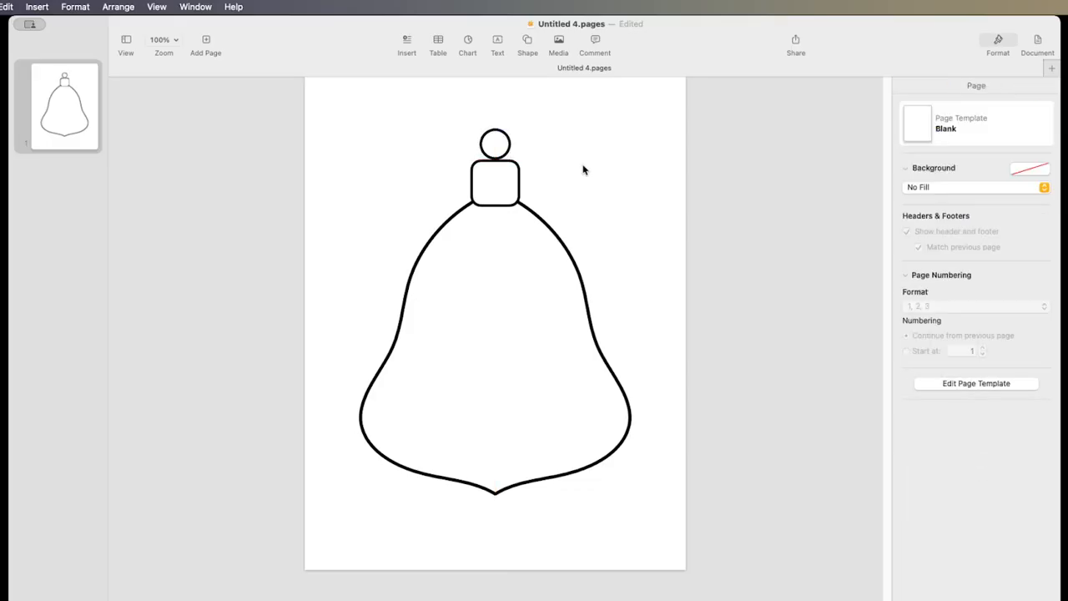
Nudge the circle down in small increments until it slightly overlaps the rounded square's top edge
{"action": "left_click", "coordinate": [502, 137]}
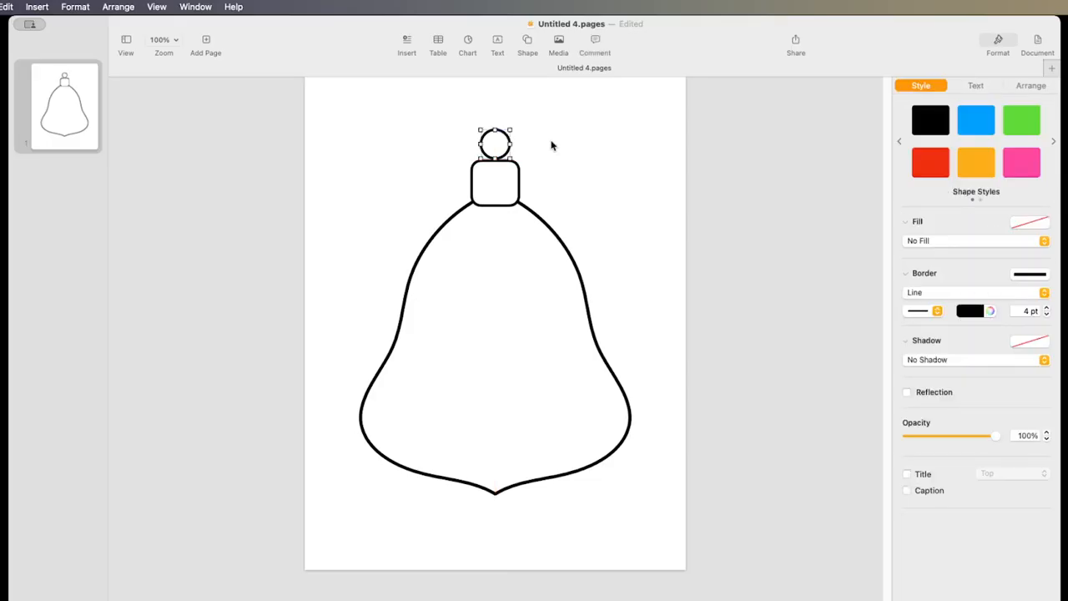
{"action": "left_click", "coordinate": [589, 157]}
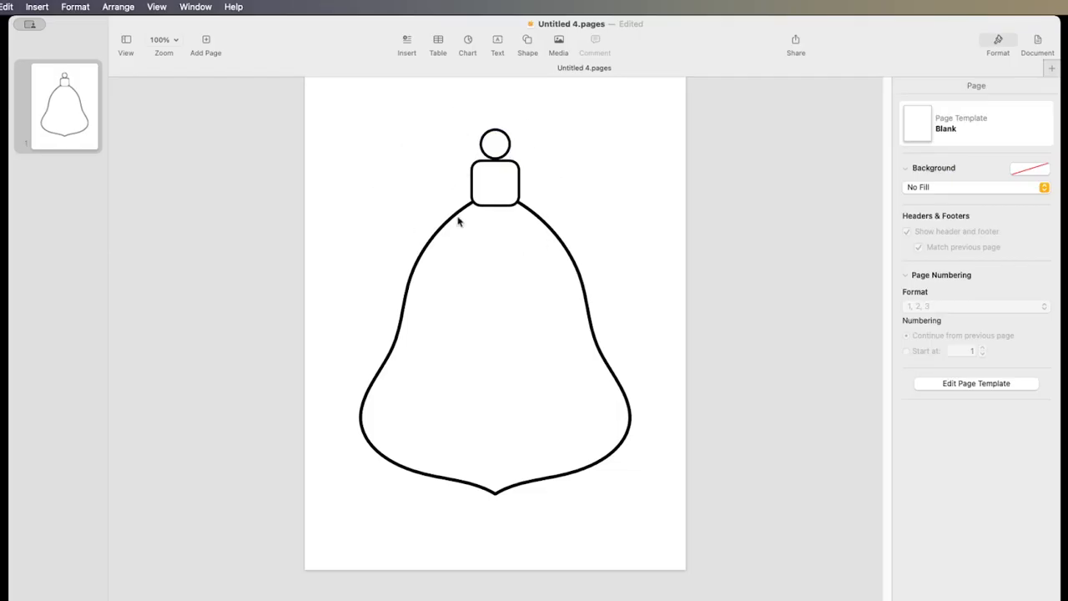
{"action": "left_click", "coordinate": [510, 144]}
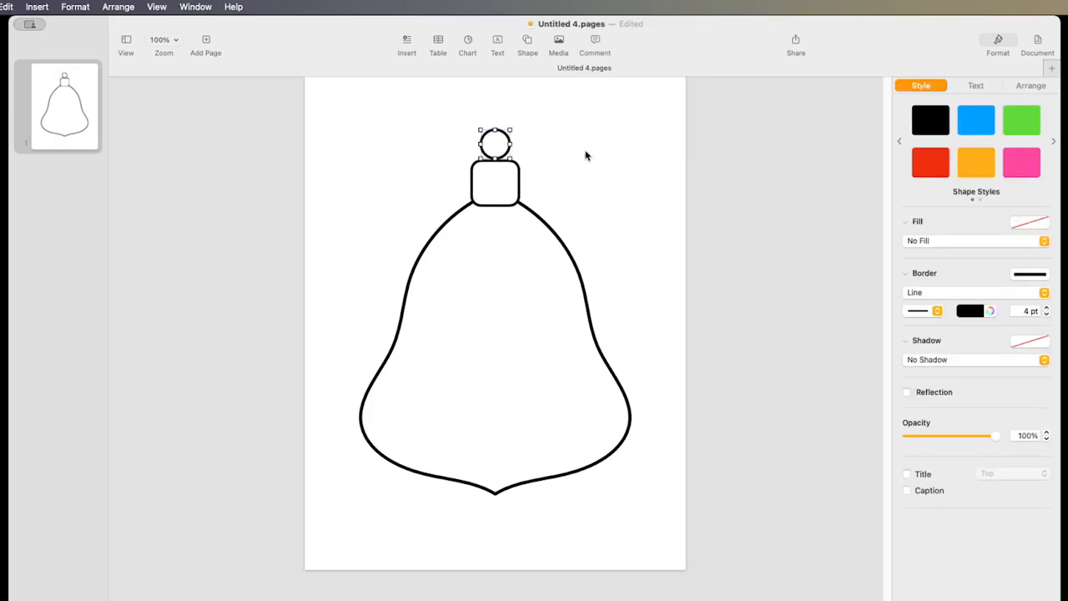
{"action": "key", "text": "Down"}
{"action": "key", "text": "Down"}
{"action": "key", "text": "Down"}
{"action": "key", "text": "Down"}
{"action": "key", "text": "Down"}
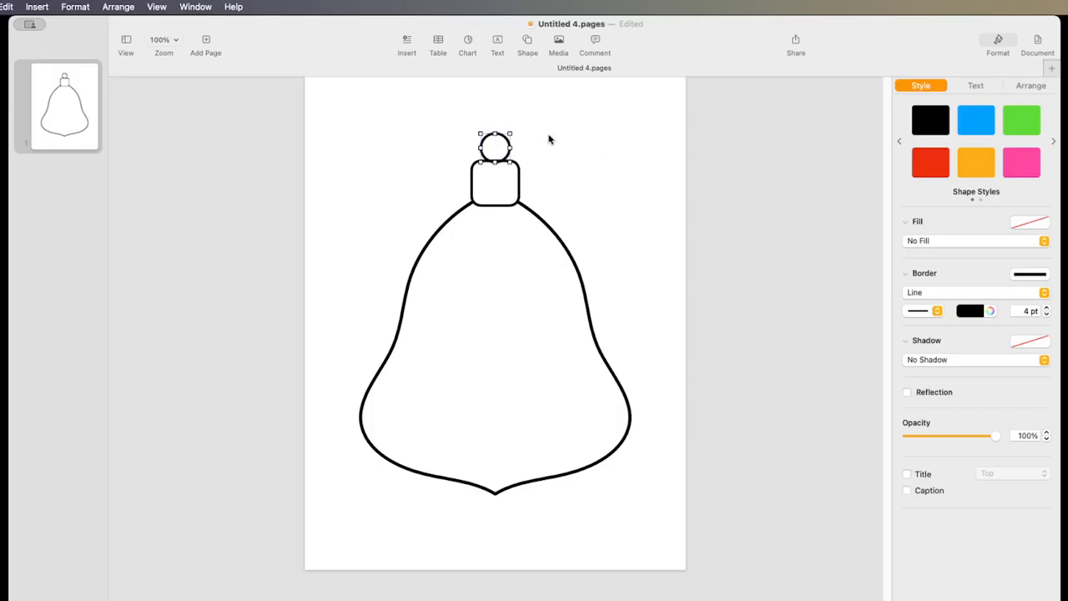
Send the small circle on top of the ornament to the back, behind the rounded-square cap
{"action": "left_click", "coordinate": [516, 187]}
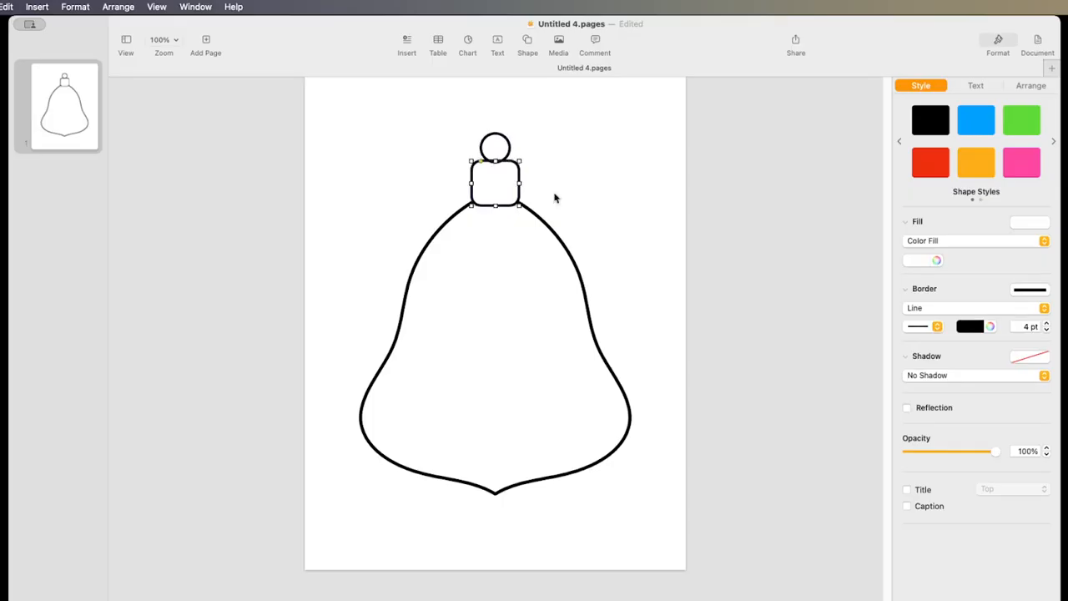
{"action": "left_click", "coordinate": [505, 143]}
{"action": "right_click", "coordinate": [505, 143]}
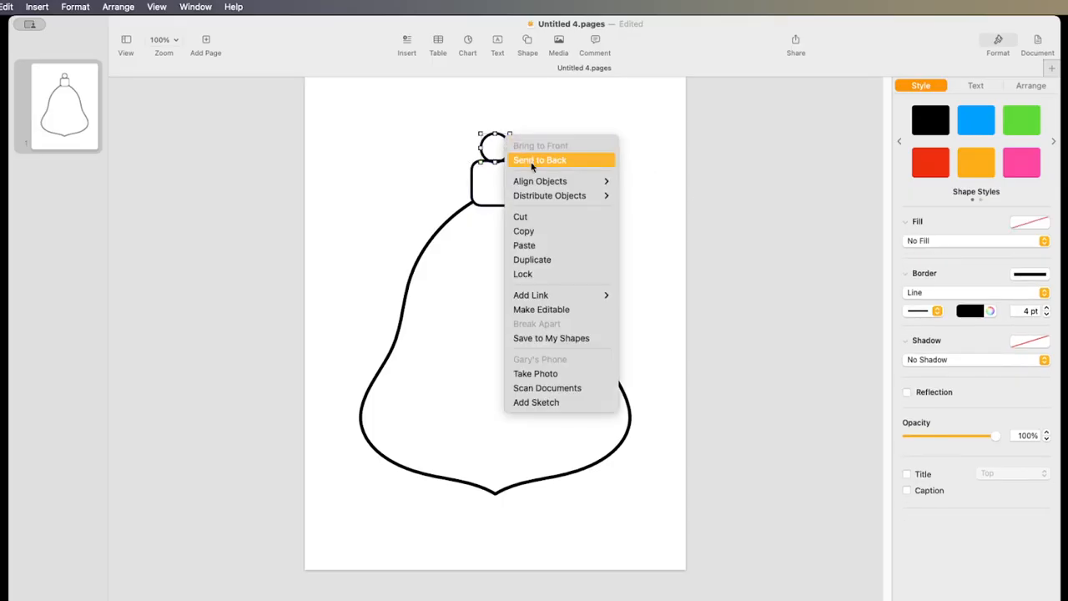
{"action": "left_click", "coordinate": [532, 164]}
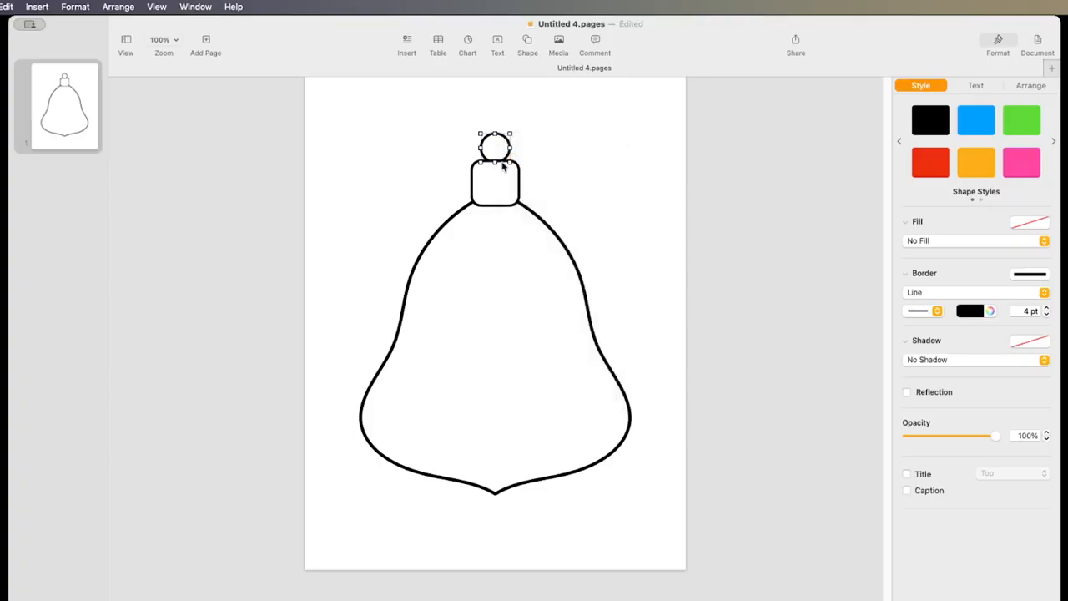
{"action": "left_click", "coordinate": [575, 172]}
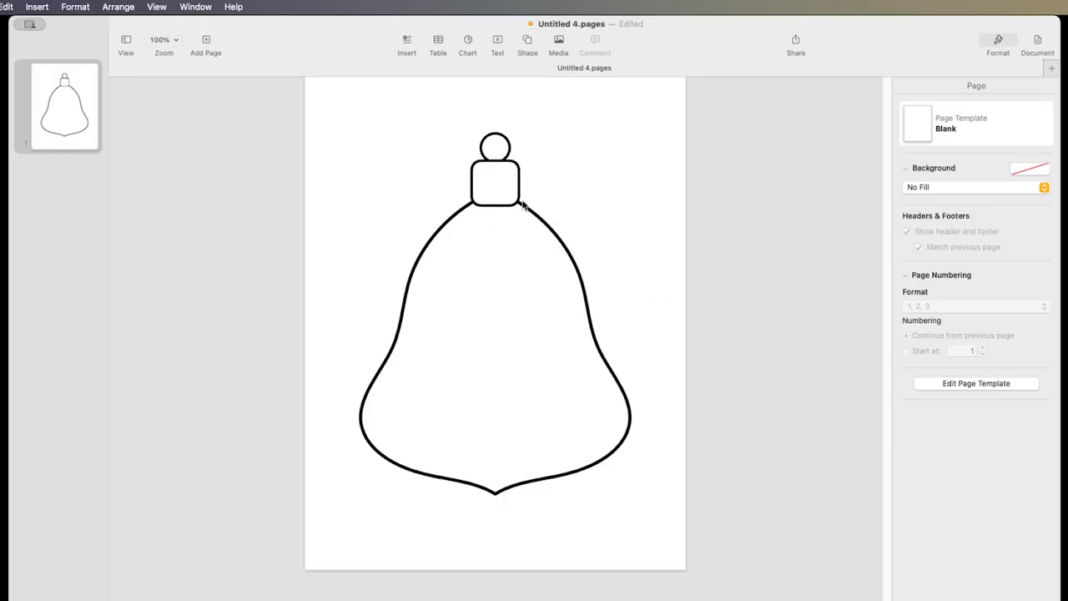
Nudge the rounded-square cap up slightly so it overlaps the bottom of the circle
{"action": "left_click", "coordinate": [494, 203]}
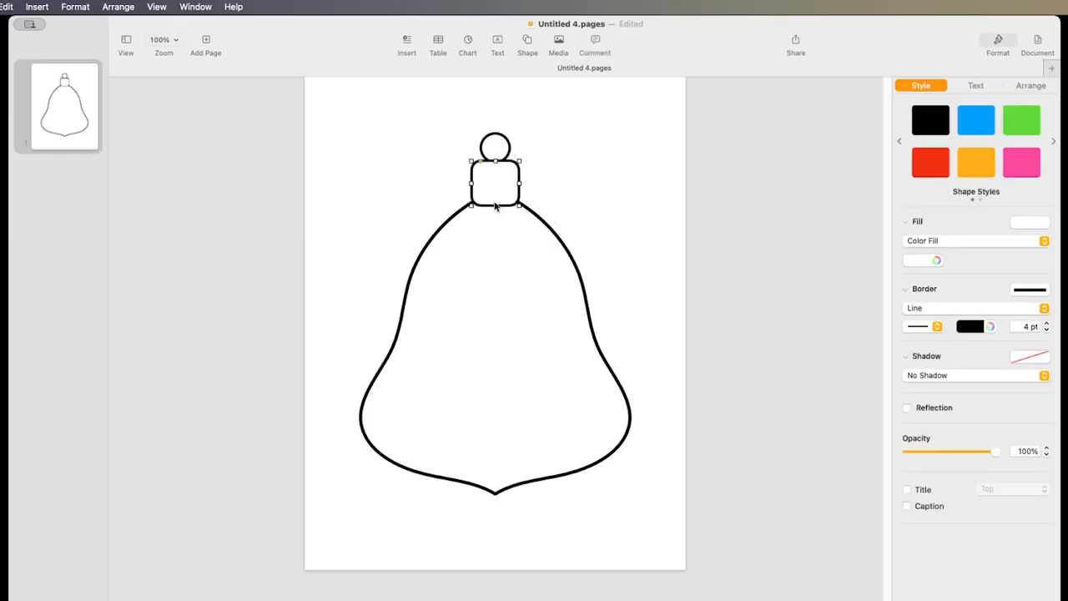
{"action": "left_click_drag", "start_coordinate": [494, 202], "coordinate": [495, 202]}
{"action": "key", "text": "Up"}
{"action": "key", "text": "Up"}
{"action": "key", "text": "Up"}
{"action": "key", "text": "Down"}
{"action": "left_click", "coordinate": [569, 198]}
{"action": "left_click", "coordinate": [665, 217]}
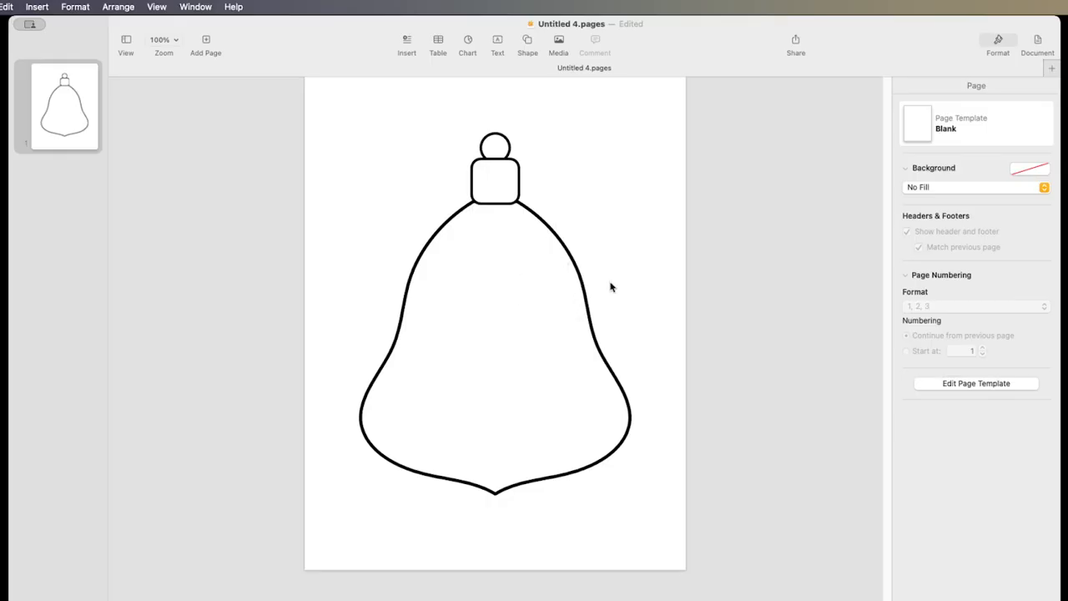
Insert a plain straight line on the bell, set its stroke to 4 pt and make it editable
{"action": "left_click", "coordinate": [529, 41]}
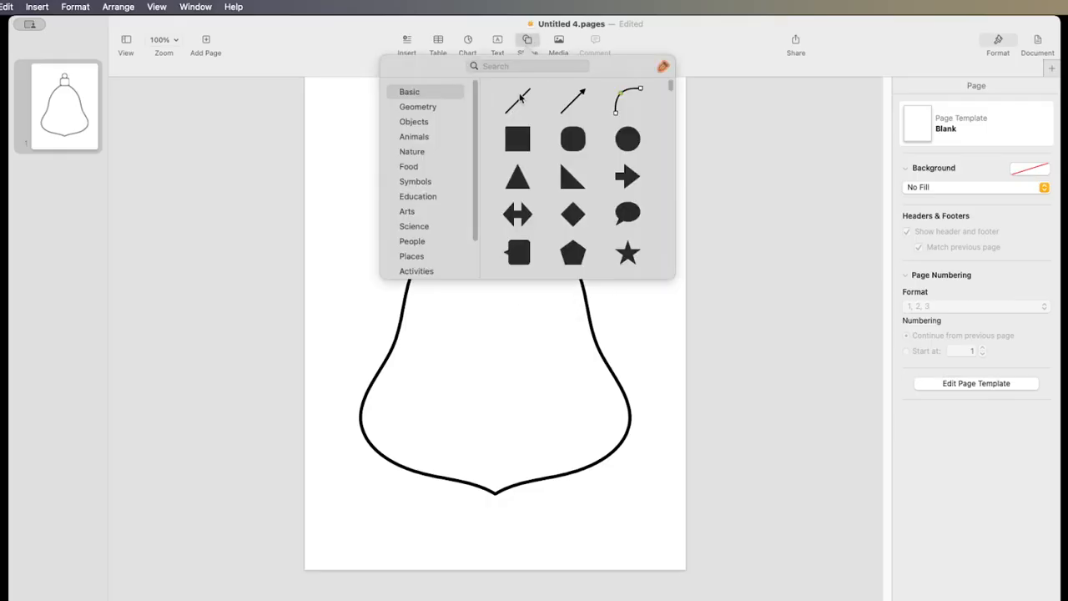
{"action": "left_click", "coordinate": [528, 103]}
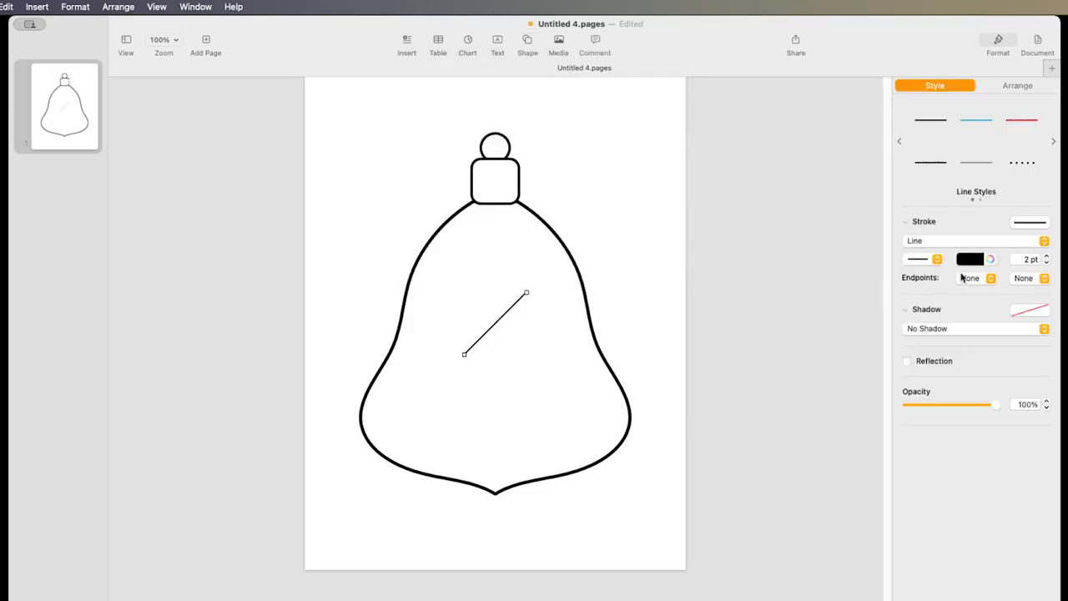
{"action": "left_click", "coordinate": [1047, 257]}
{"action": "left_click", "coordinate": [1047, 257]}
{"action": "right_click", "coordinate": [506, 315]}
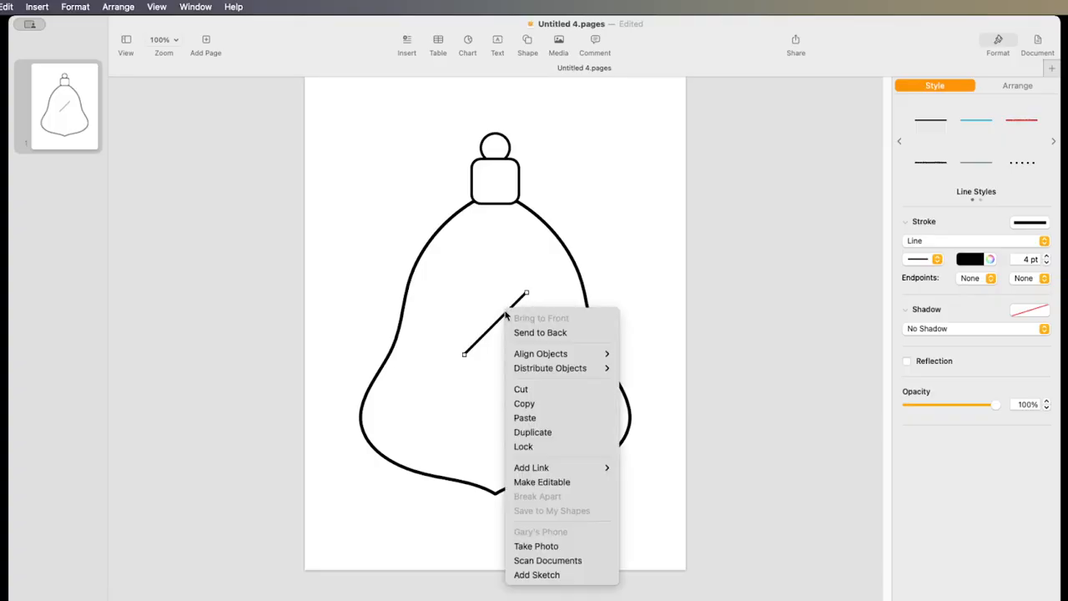
{"action": "left_click", "coordinate": [538, 482]}
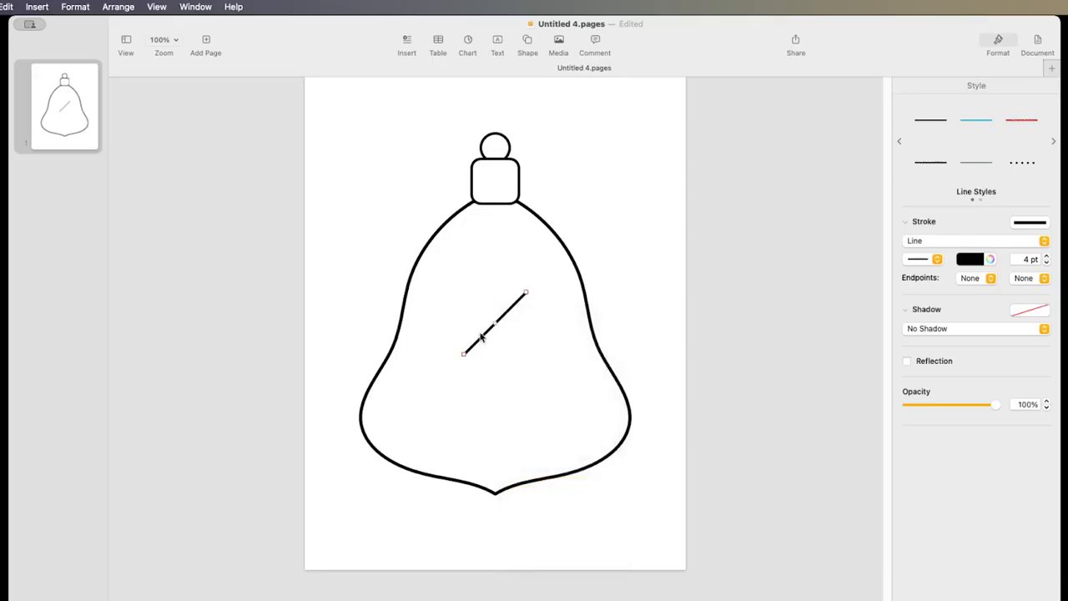
Stretch the line from the bell's lower-left edge to its upper-right edge and bow its middle downward into a curve
{"action": "left_click_drag", "start_coordinate": [464, 356], "coordinate": [366, 399]}
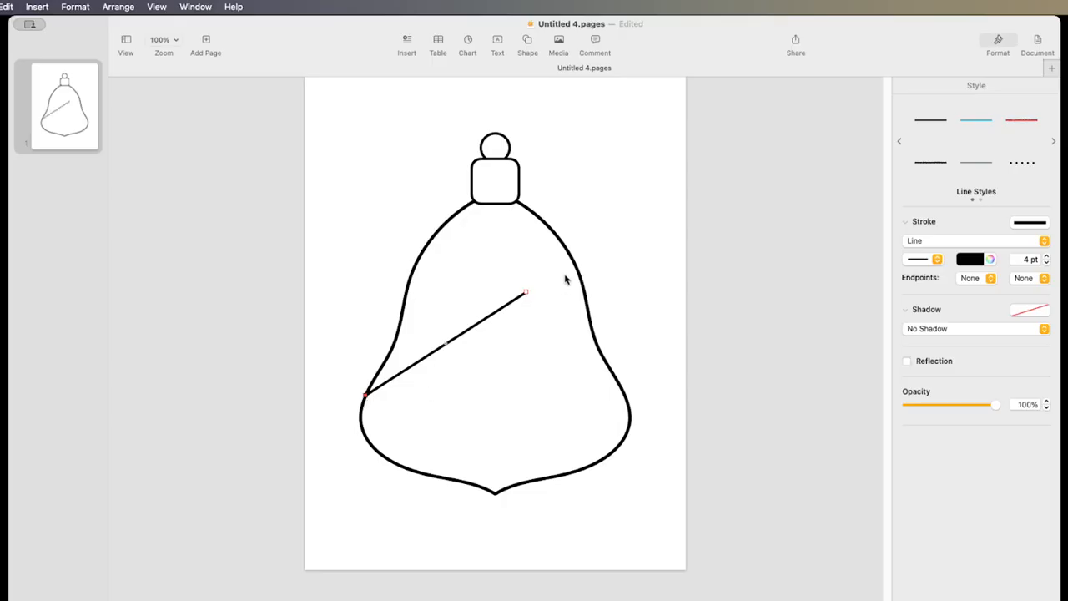
{"action": "left_click_drag", "start_coordinate": [528, 295], "coordinate": [582, 273]}
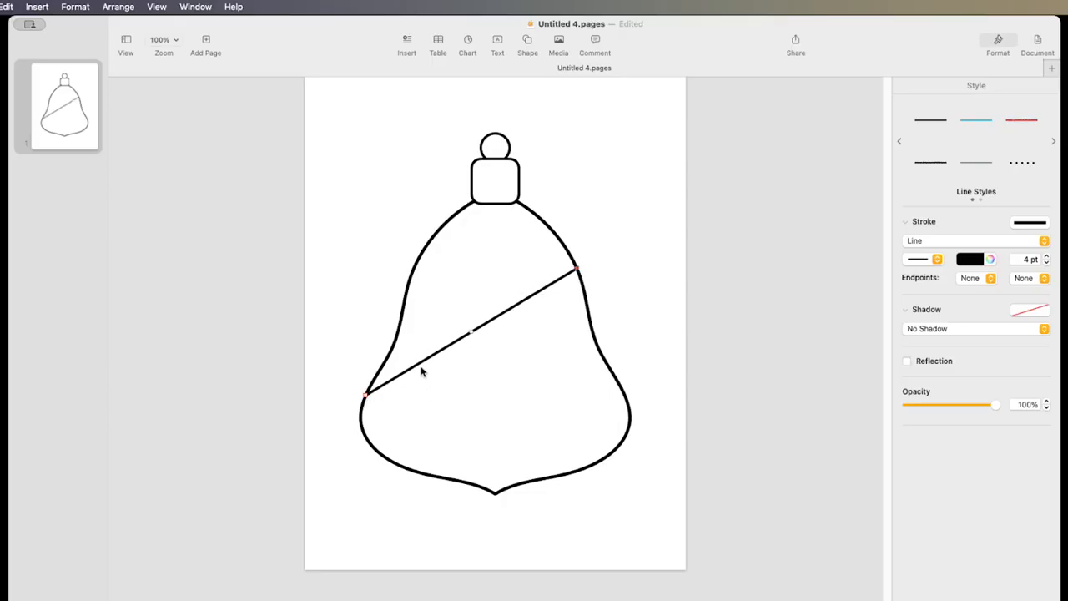
{"action": "left_click_drag", "start_coordinate": [471, 336], "coordinate": [481, 362]}
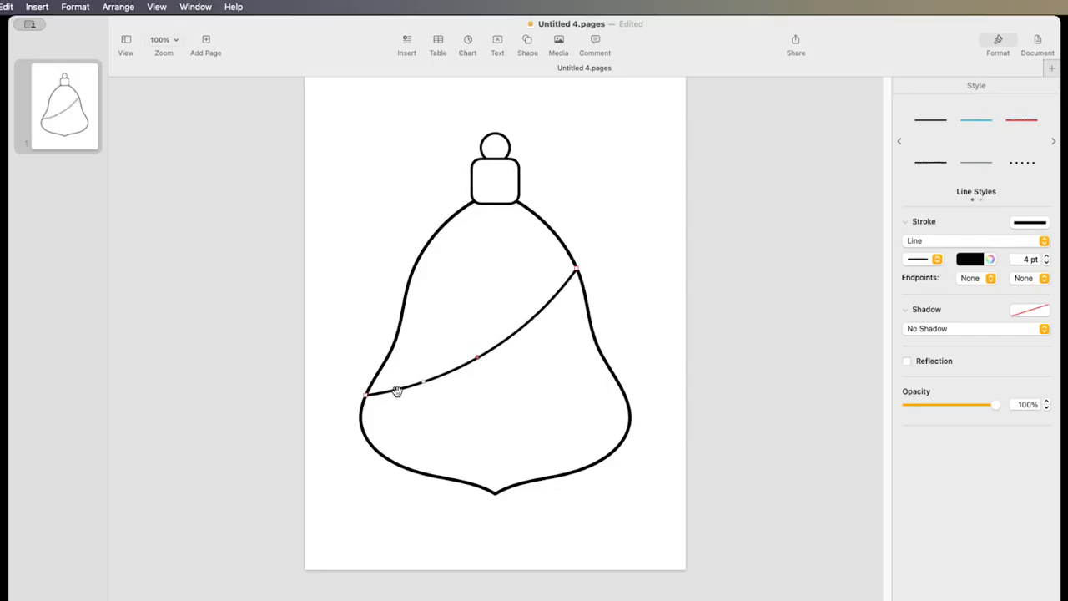
Shift the curve's middle point down and to the left, keeping it a smooth point
{"action": "double_click", "coordinate": [479, 360]}
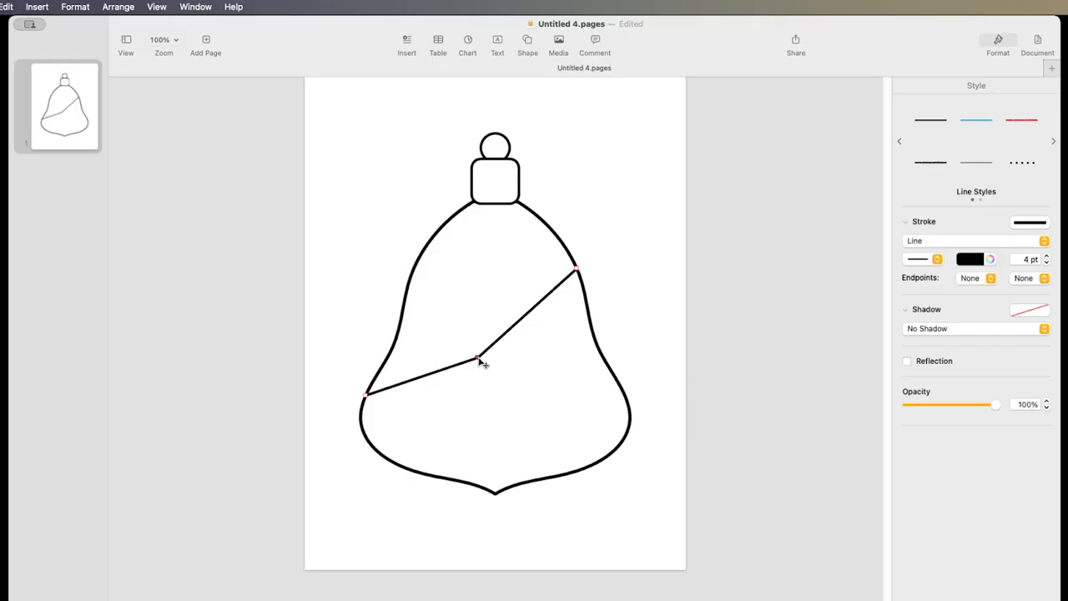
{"action": "left_click_drag", "start_coordinate": [479, 360], "coordinate": [449, 383]}
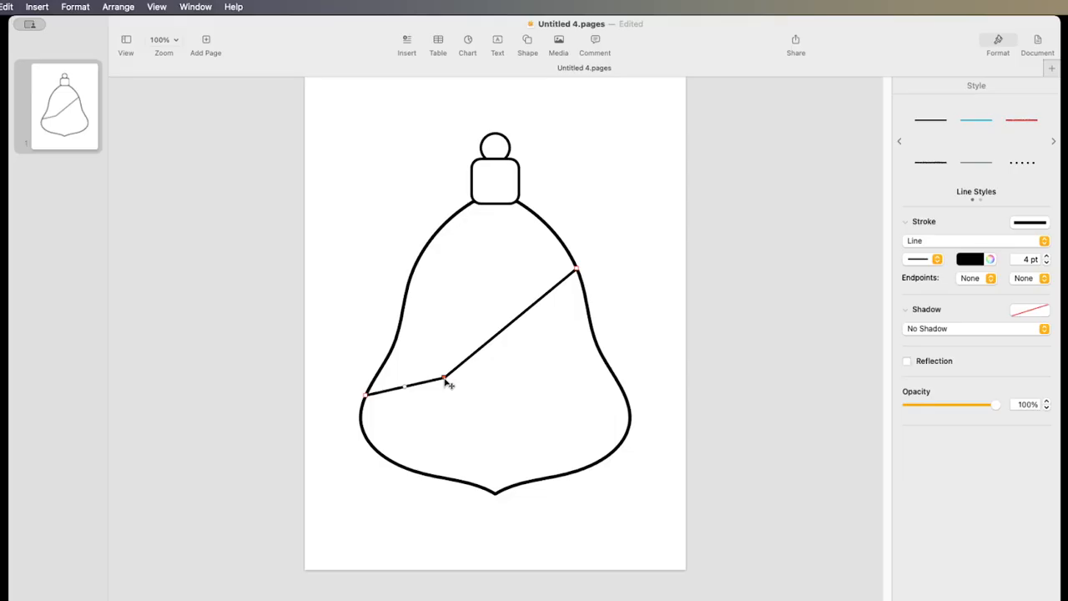
{"action": "double_click", "coordinate": [446, 380]}
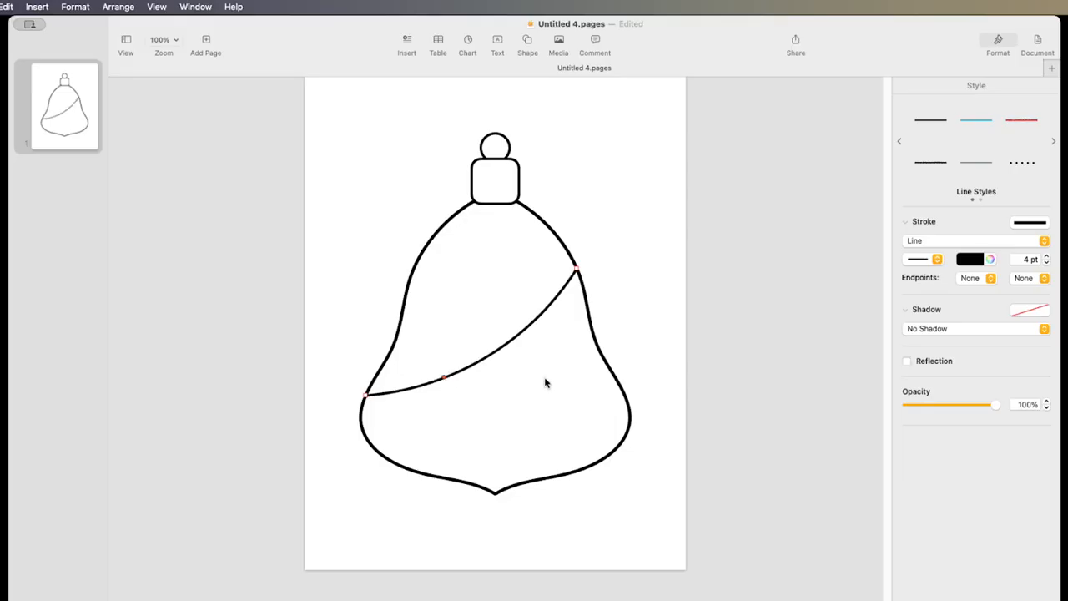
{"action": "mouse_move", "coordinate": [445, 380]}
{"action": "left_mouse_down"}
{"action": "mouse_move", "coordinate": [419, 389]}
{"action": "mouse_move", "coordinate": [447, 384]}
{"action": "left_mouse_up"}
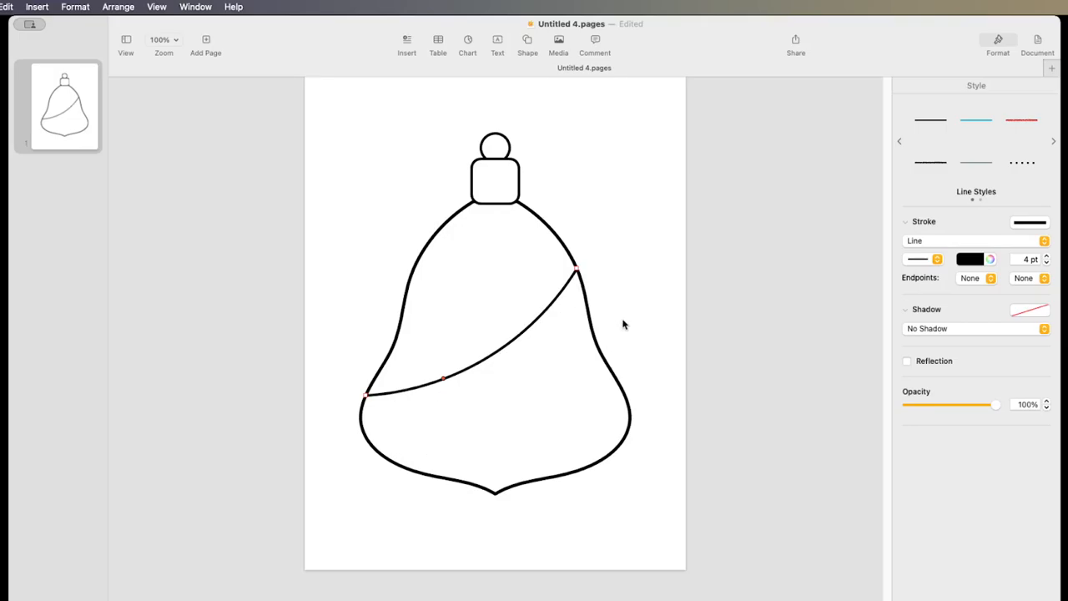
{"action": "left_click", "coordinate": [651, 315]}
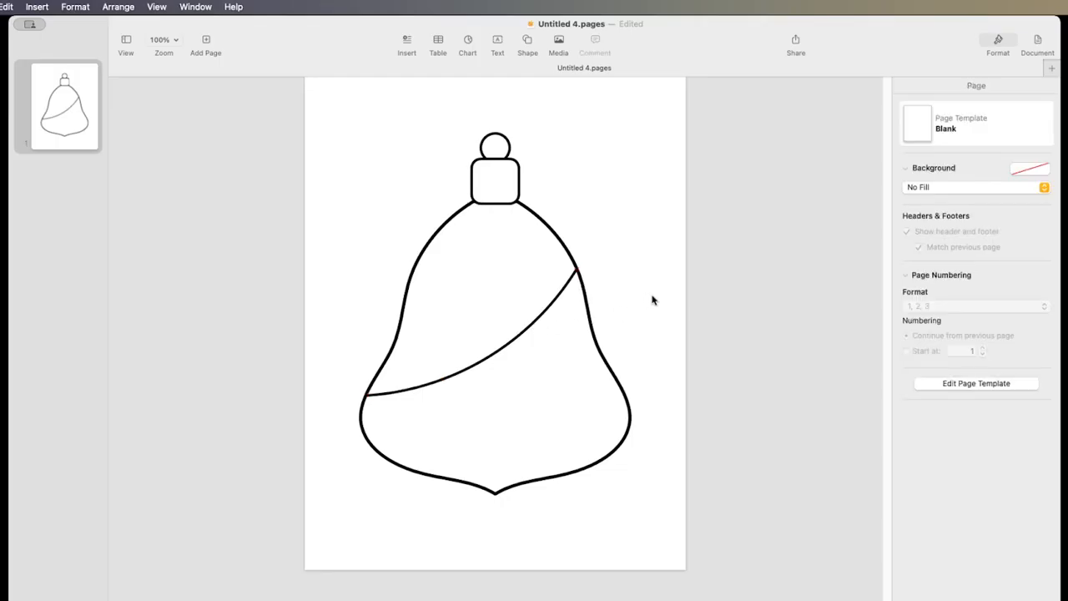
Move the curve higher on the bell and shrink it so both ends meet the bell's outline
{"action": "left_click", "coordinate": [547, 313]}
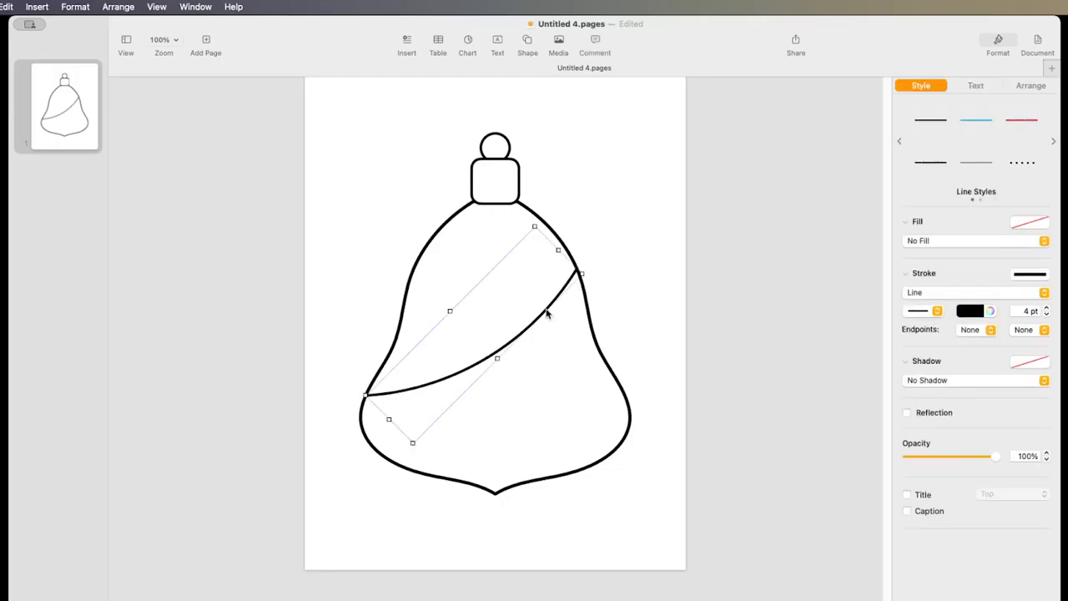
{"action": "left_click_drag", "start_coordinate": [547, 314], "coordinate": [550, 260]}
{"action": "left_click_drag", "start_coordinate": [581, 217], "coordinate": [563, 236]}
{"action": "left_click_drag", "start_coordinate": [362, 340], "coordinate": [398, 328]}
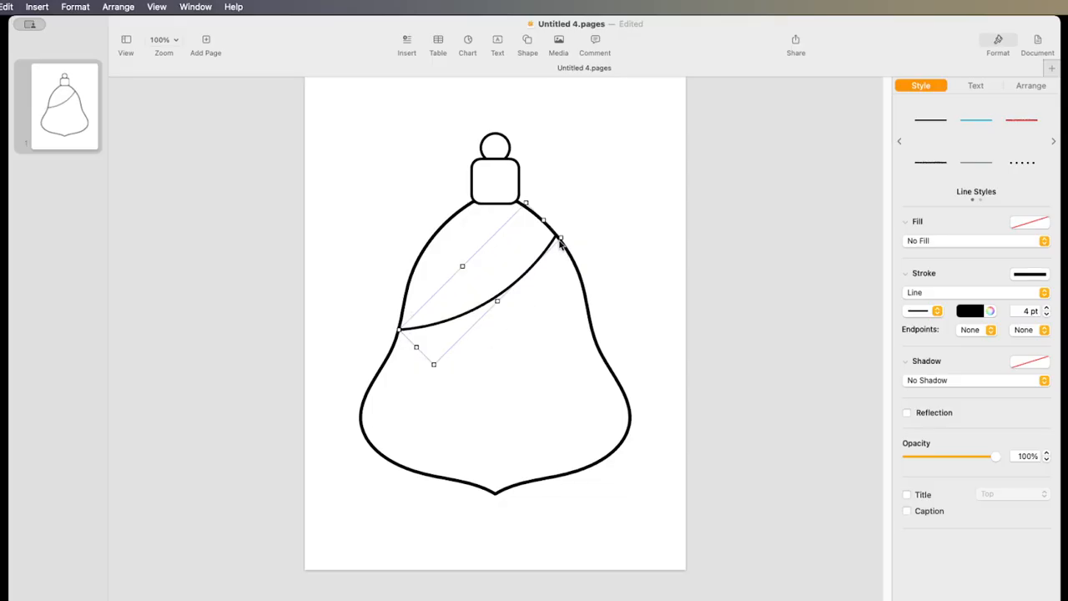
{"action": "left_click", "coordinate": [623, 243]}
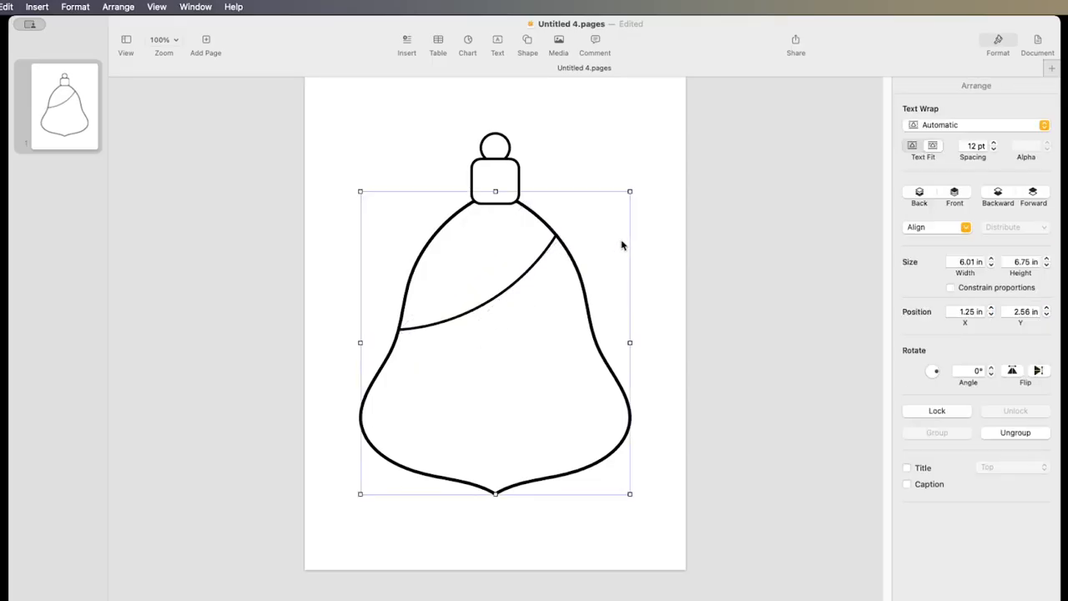
Edit the curve's points and place its upper-right endpoint exactly on the bell's outline
{"action": "left_click", "coordinate": [542, 258]}
{"action": "double_click", "coordinate": [543, 258]}
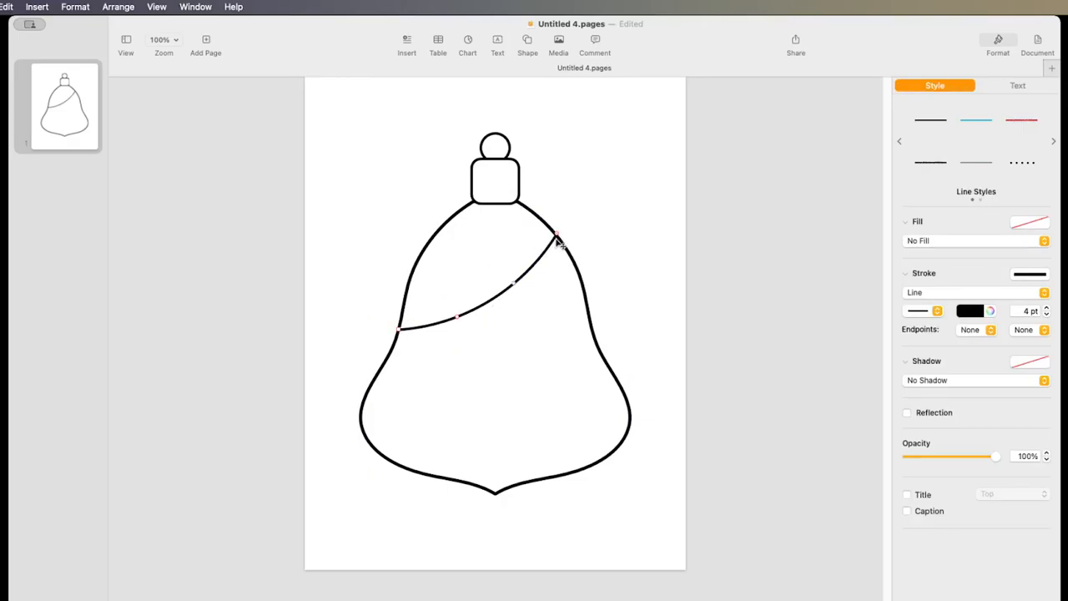
{"action": "left_click_drag", "start_coordinate": [559, 234], "coordinate": [559, 238]}
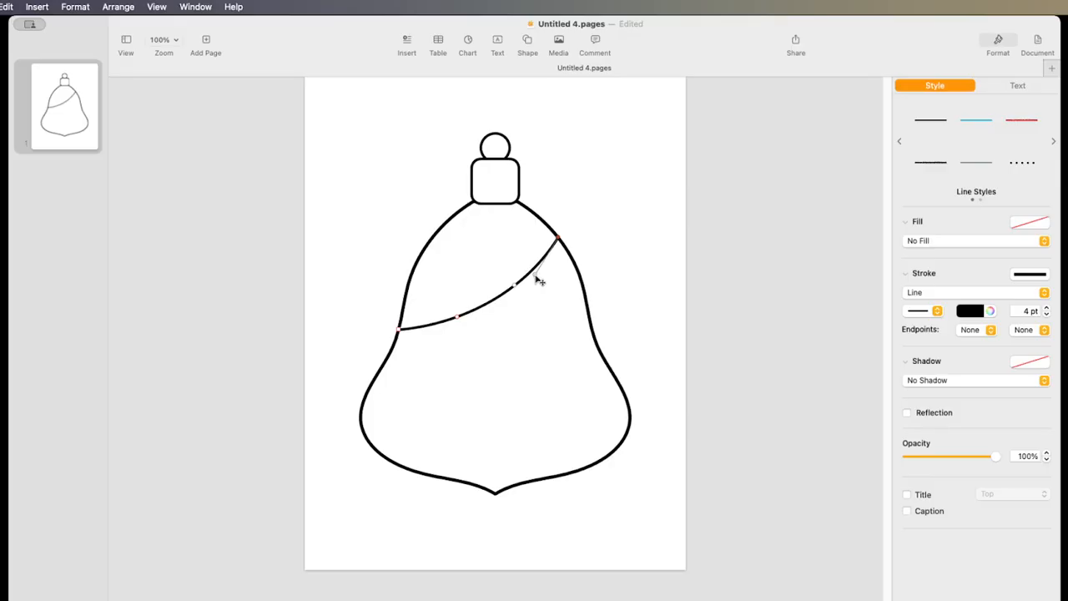
{"action": "mouse_move", "coordinate": [540, 281]}
{"action": "left_mouse_down"}
{"action": "mouse_move", "coordinate": [565, 293]}
{"action": "mouse_move", "coordinate": [498, 241]}
{"action": "mouse_move", "coordinate": [551, 291]}
{"action": "left_mouse_up"}
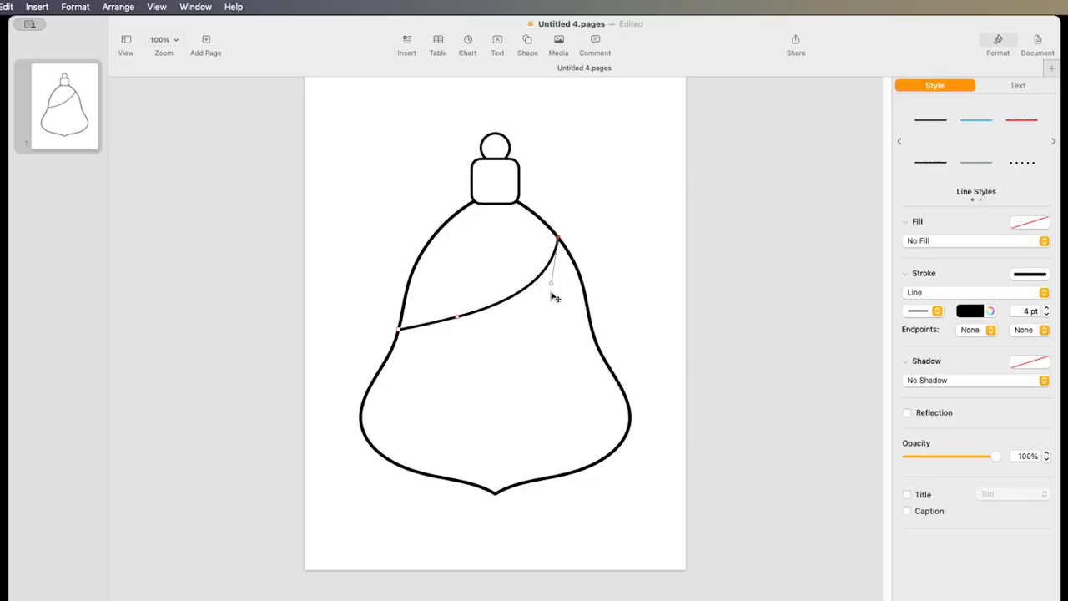
{"action": "mouse_move", "coordinate": [551, 295]}
{"action": "left_mouse_down"}
{"action": "mouse_move", "coordinate": [495, 243]}
{"action": "mouse_move", "coordinate": [558, 299]}
{"action": "mouse_move", "coordinate": [541, 292]}
{"action": "left_mouse_up"}
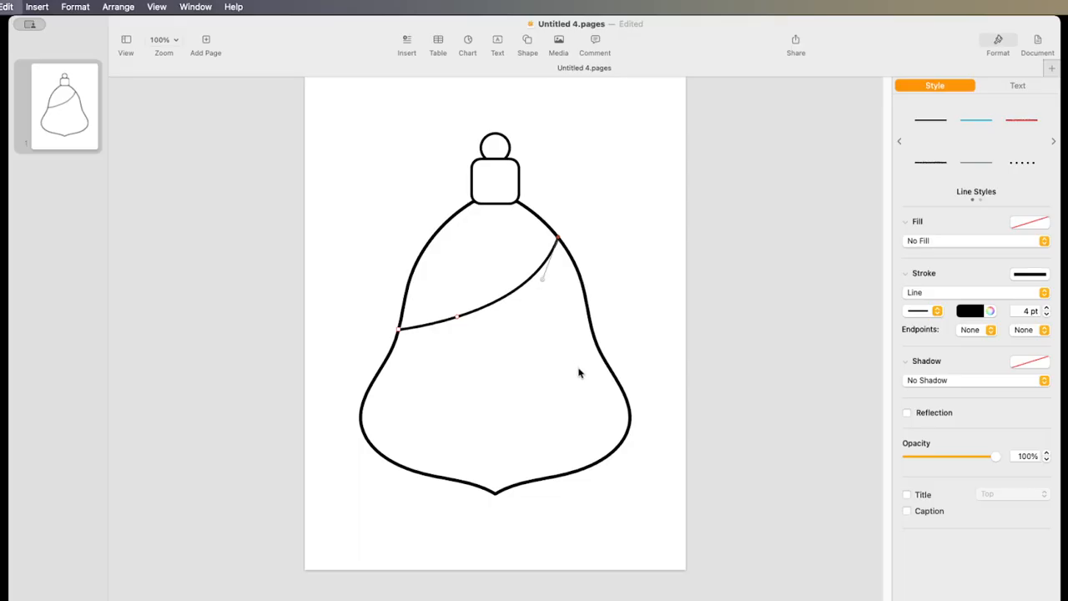
{"action": "key", "text": "super+z"}
{"action": "left_click", "coordinate": [631, 289]}
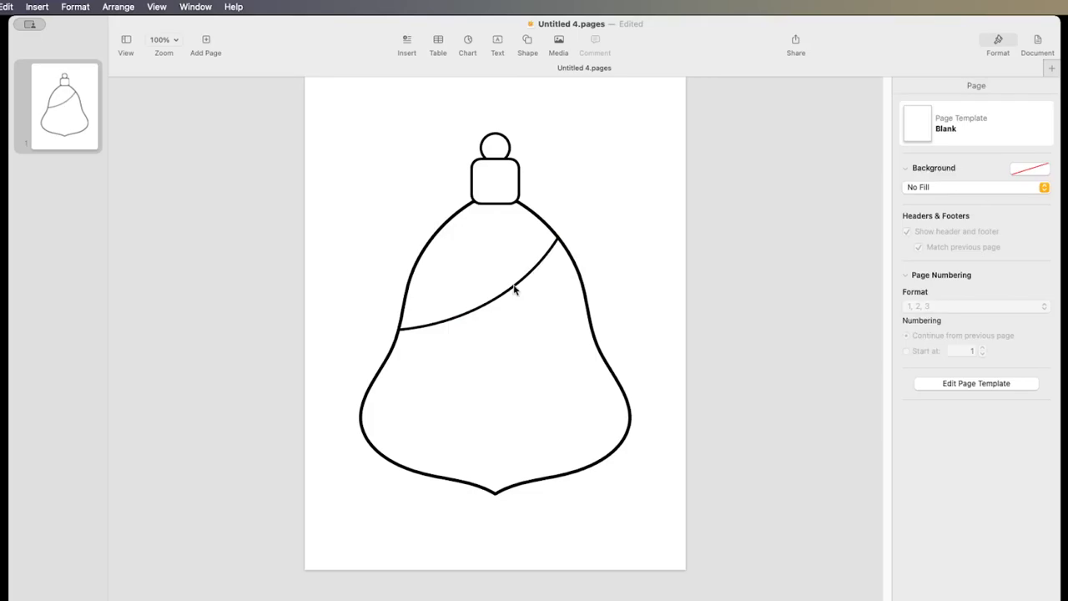
Duplicate the curve, move the copy to the lower part of the bell and enlarge it to span both edges
{"action": "left_click", "coordinate": [514, 289]}
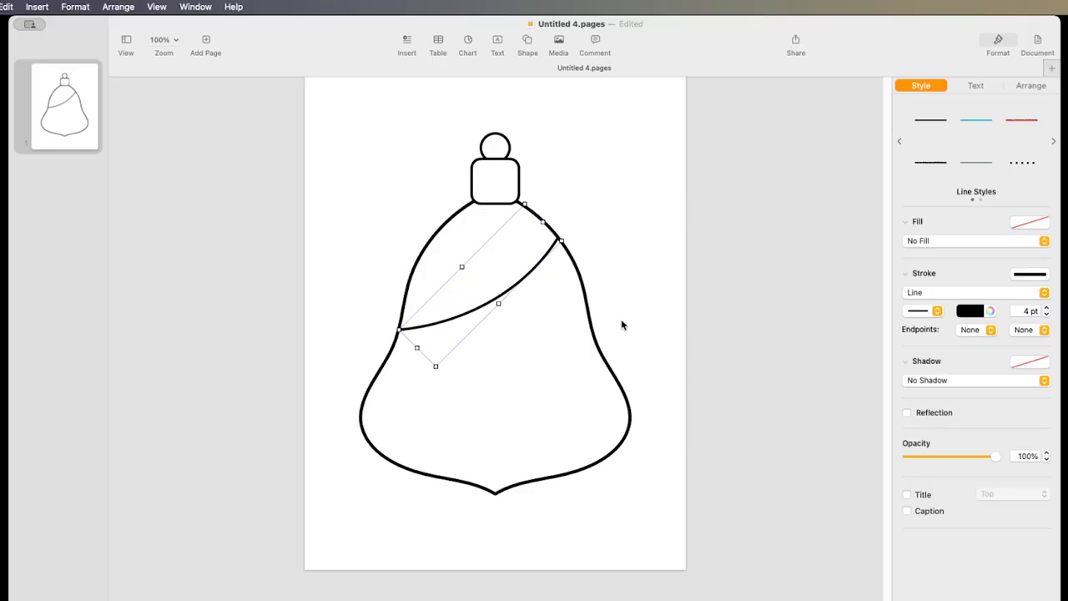
{"action": "key", "text": "super+d"}
{"action": "left_click_drag", "start_coordinate": [532, 291], "coordinate": [496, 389]}
{"action": "left_click_drag", "start_coordinate": [524, 345], "coordinate": [594, 324]}
{"action": "left_click_drag", "start_coordinate": [360, 434], "coordinate": [365, 432]}
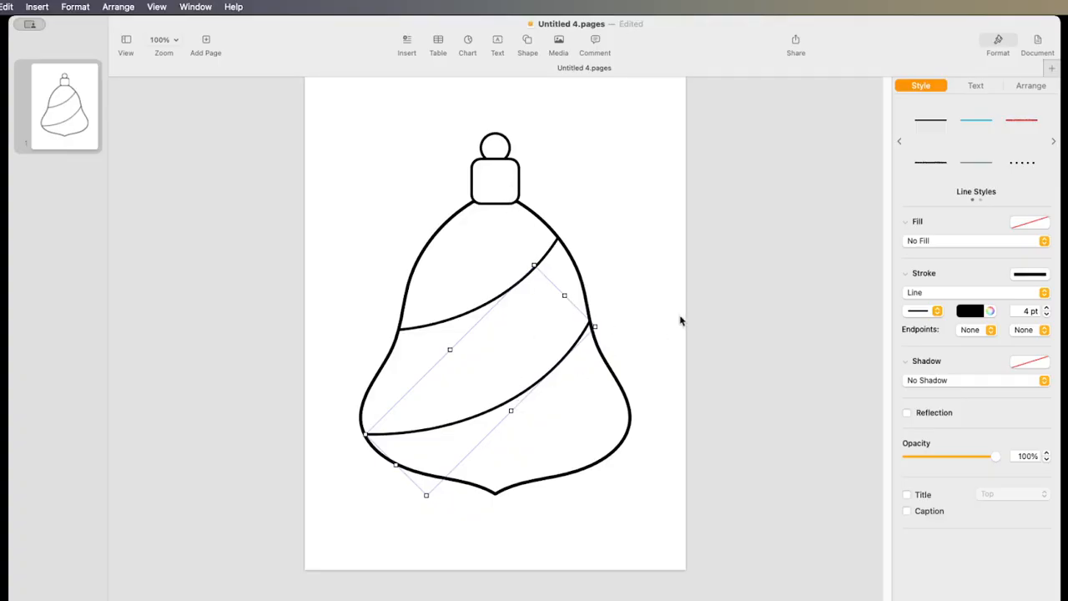
{"action": "left_click", "coordinate": [640, 317]}
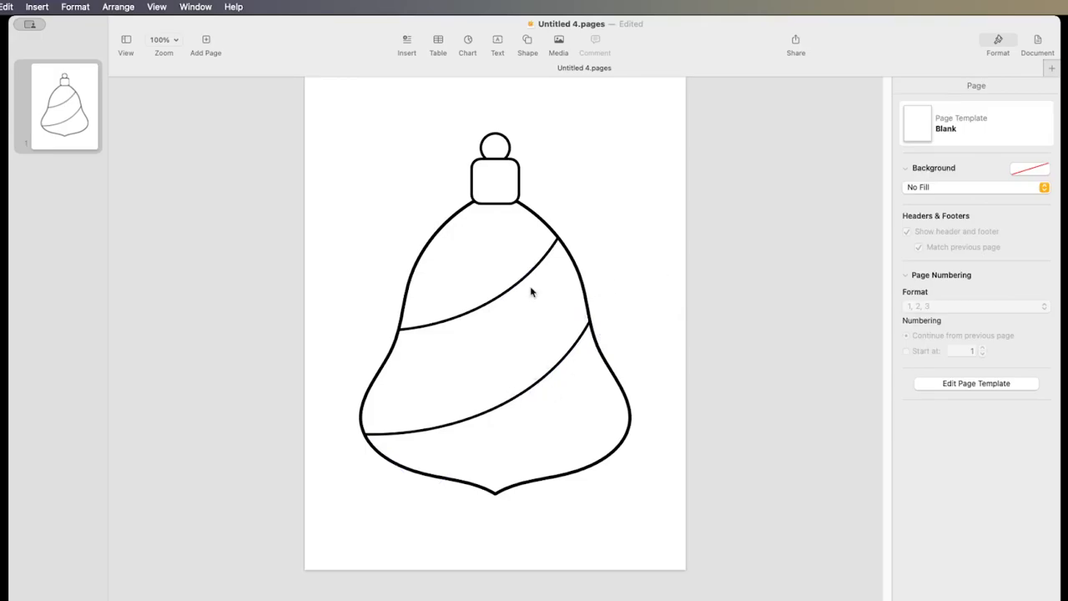
Edit the lower curve's points so both endpoints sit exactly on the bell's outline
{"action": "left_click", "coordinate": [555, 369]}
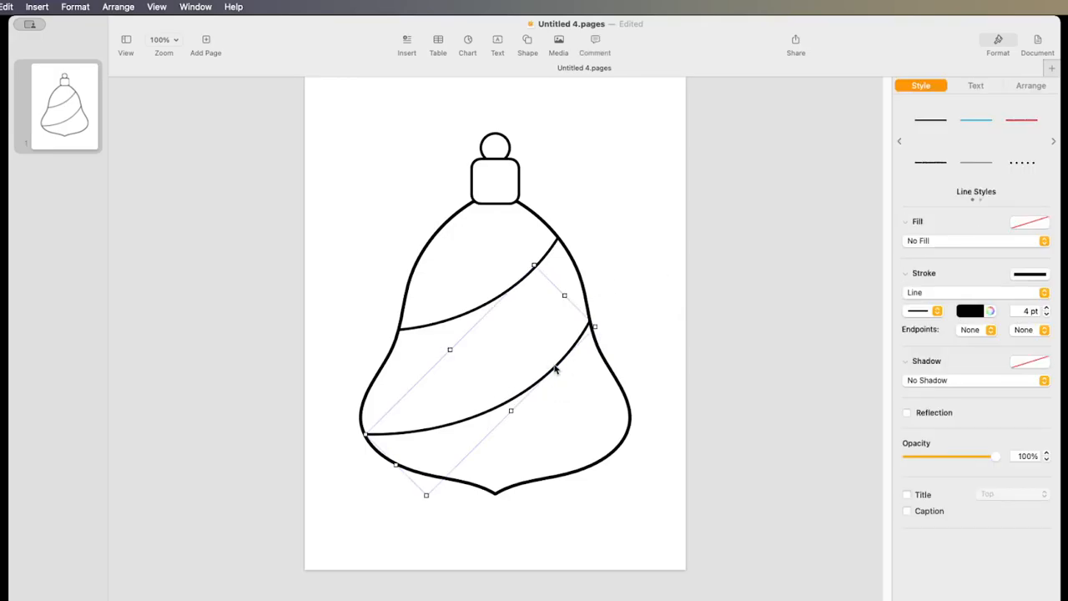
{"action": "double_click", "coordinate": [554, 367]}
{"action": "left_click_drag", "start_coordinate": [593, 327], "coordinate": [596, 334]}
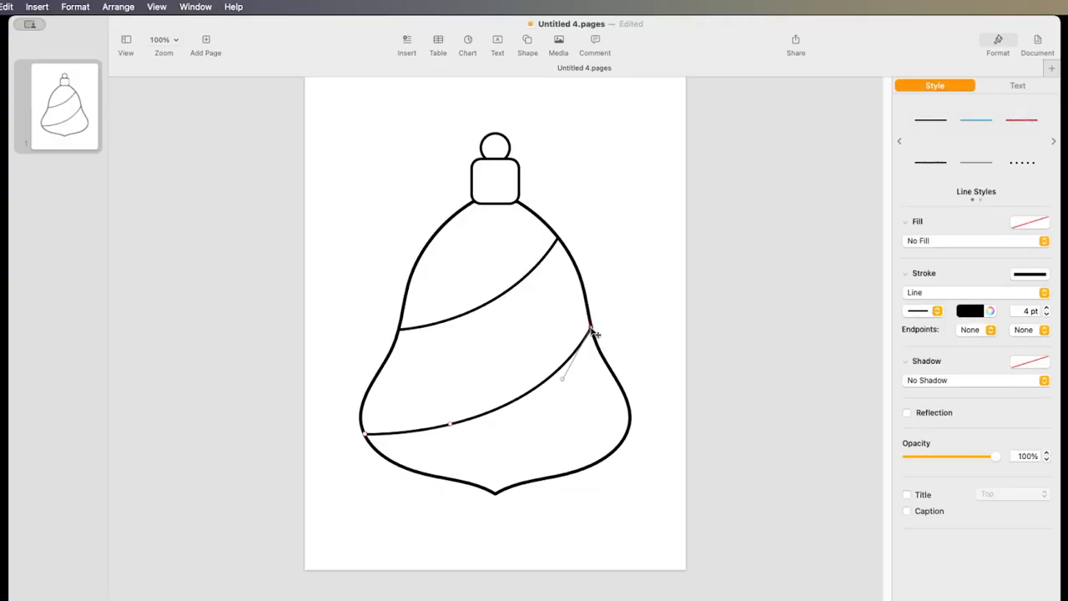
{"action": "left_click", "coordinate": [364, 436]}
{"action": "left_click_drag", "start_coordinate": [367, 439], "coordinate": [365, 436]}
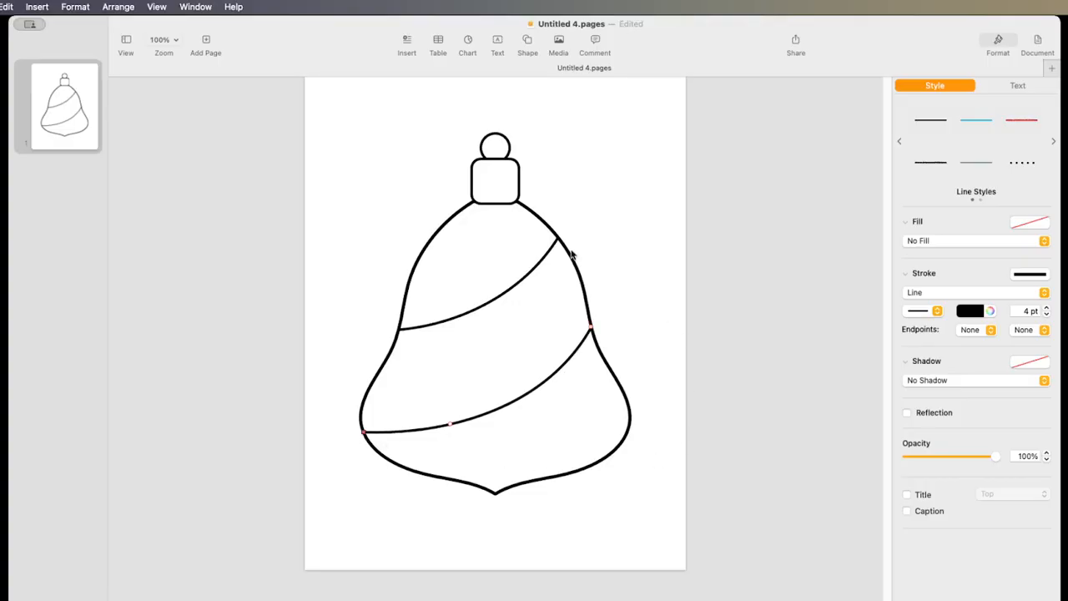
{"action": "left_click", "coordinate": [641, 269]}
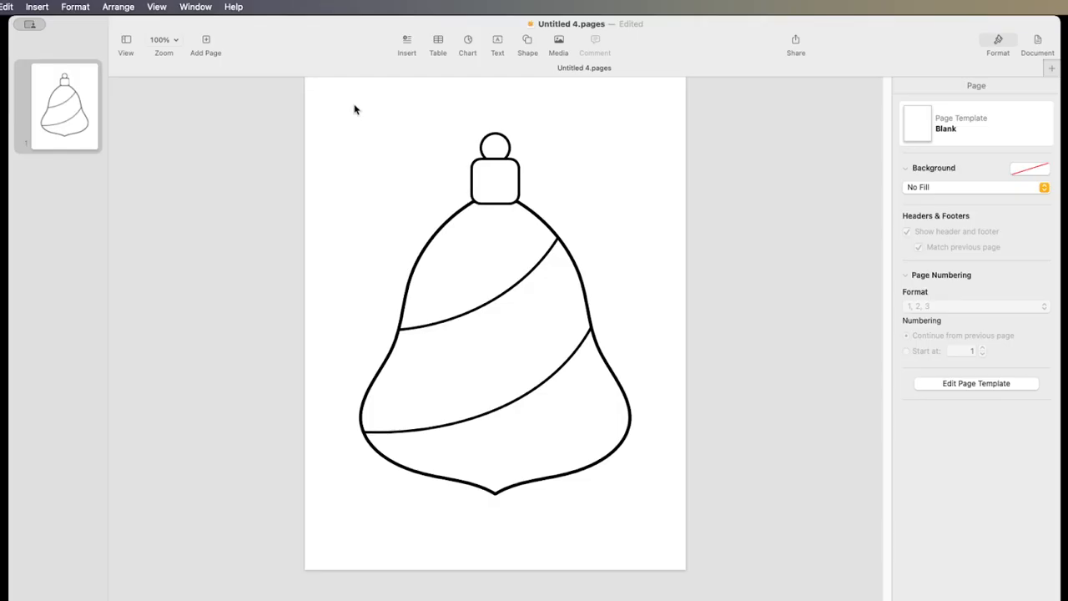
Group the bell, cap, loop and both curved bands into a single object
{"action": "left_click_drag", "start_coordinate": [341, 106], "coordinate": [656, 525]}
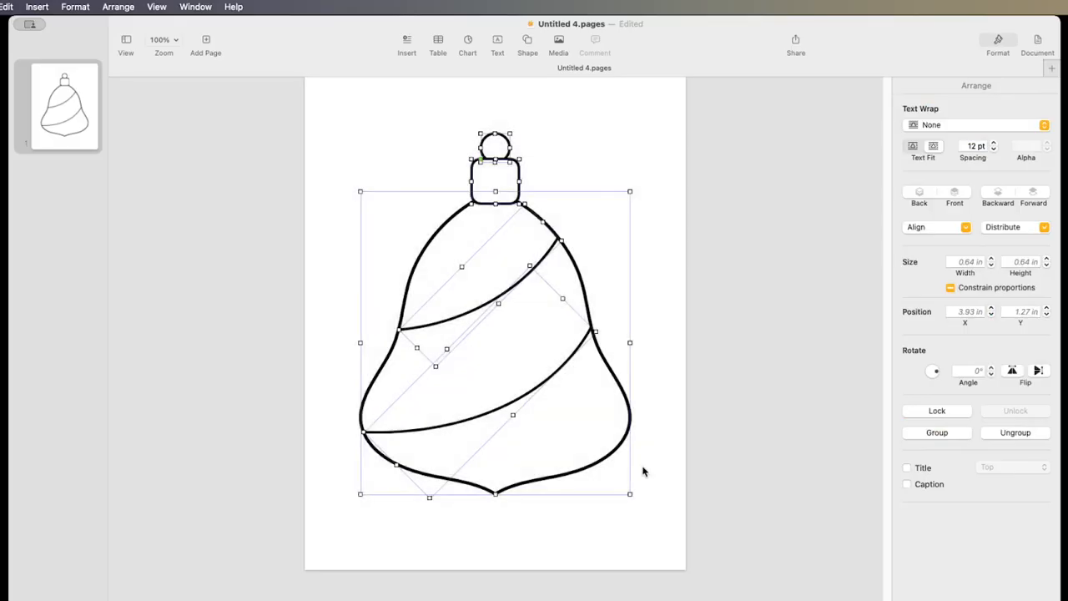
{"action": "right_click", "coordinate": [586, 295]}
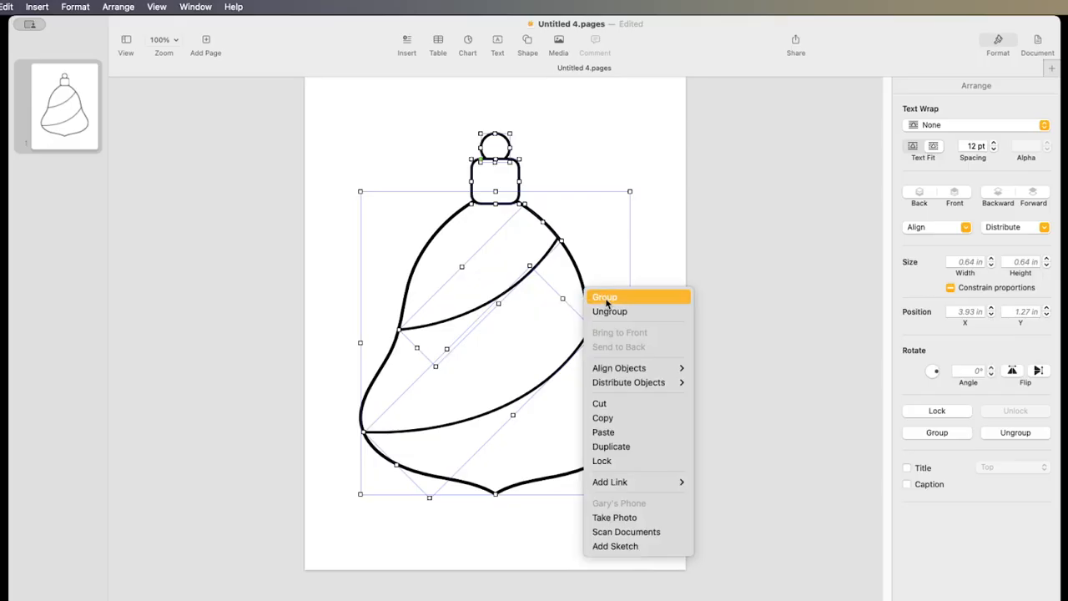
{"action": "left_click", "coordinate": [606, 299]}
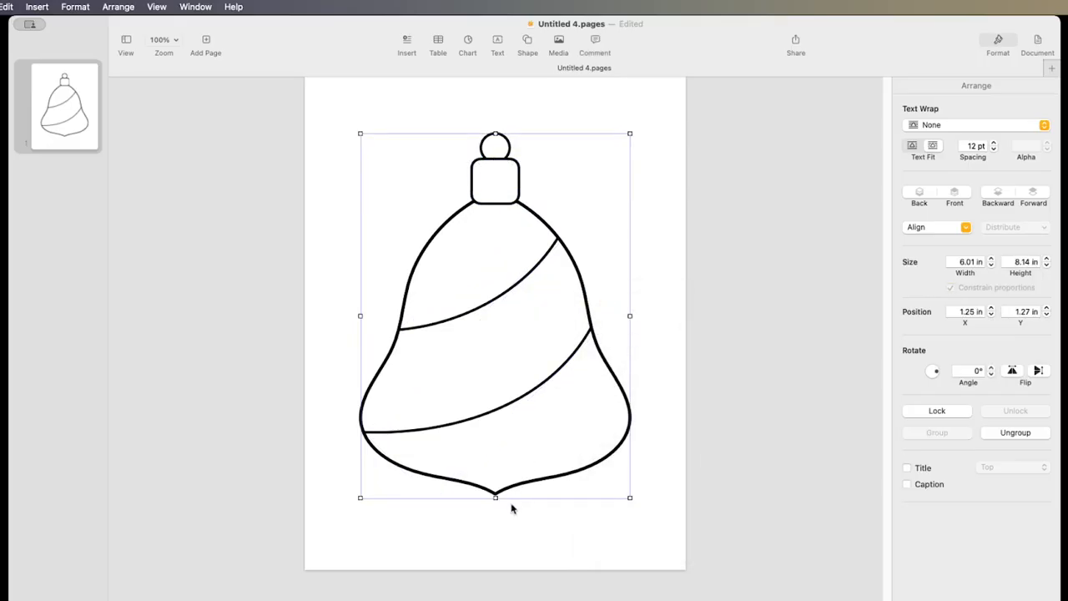
Shrink the grouped ornament to about 3.12 × 4.23 in and place it near the page's upper-left corner
{"action": "left_click_drag", "start_coordinate": [496, 497], "coordinate": [503, 342]}
{"action": "left_click_drag", "start_coordinate": [517, 281], "coordinate": [423, 246]}
{"action": "left_click", "coordinate": [585, 252]}
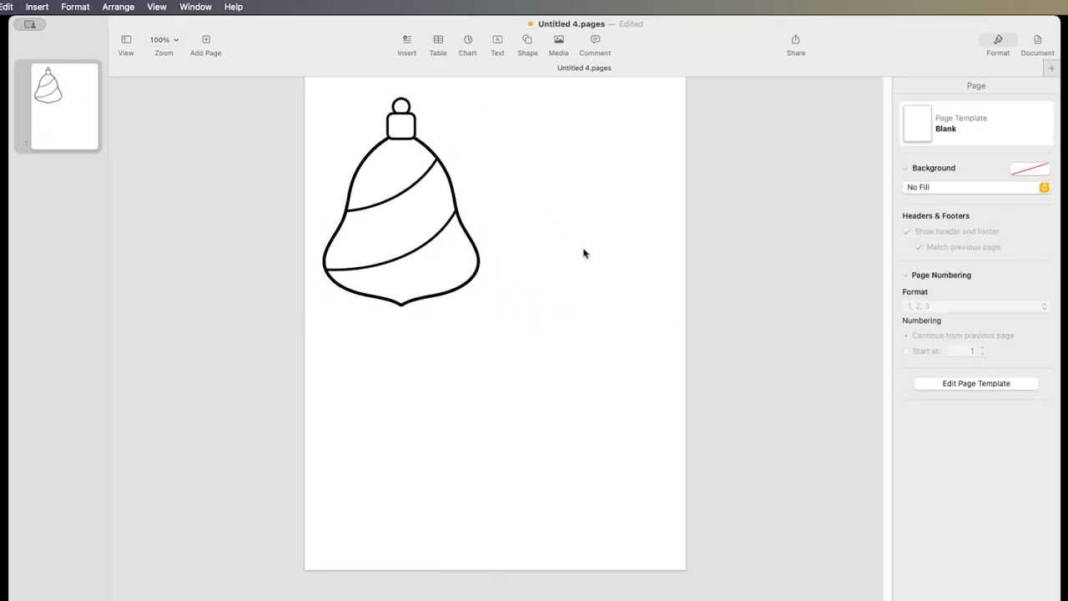
{"action": "left_click", "coordinate": [427, 244]}
{"action": "left_click_drag", "start_coordinate": [477, 309], "coordinate": [484, 279]}
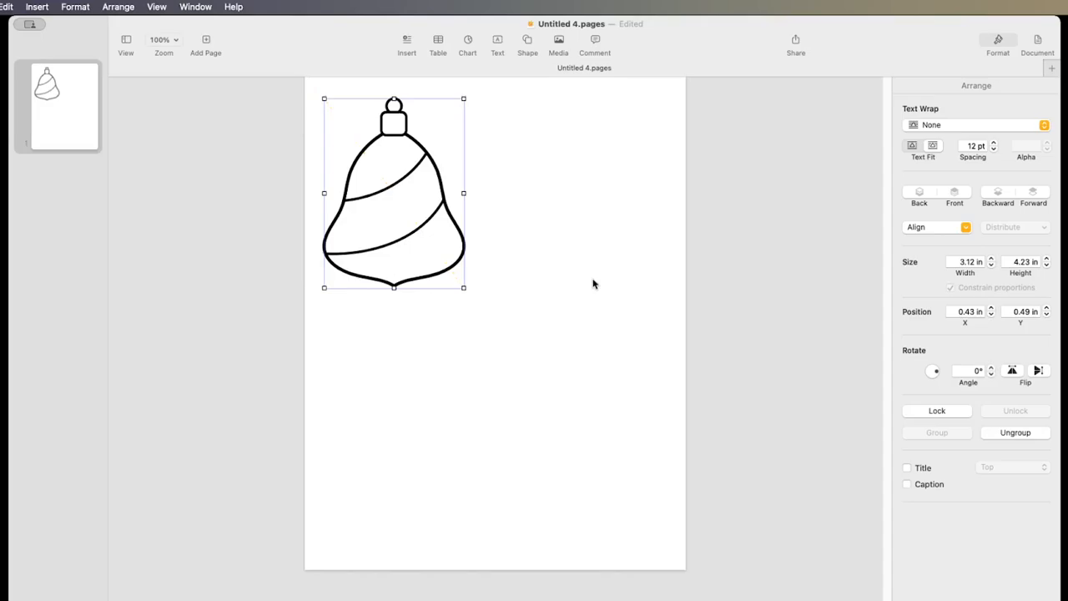
Enlarge the grouped ornament to about 4.55 × 6.16 in and move it to the centre of the page
{"action": "left_click_drag", "start_coordinate": [463, 287], "coordinate": [556, 355]}
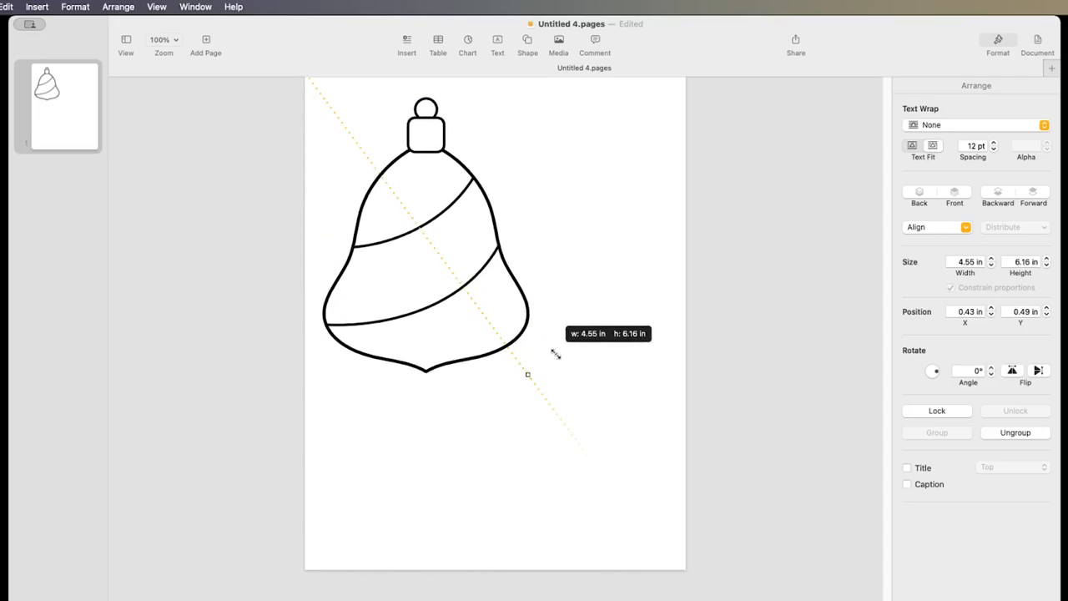
{"action": "left_click_drag", "start_coordinate": [556, 354], "coordinate": [556, 355]}
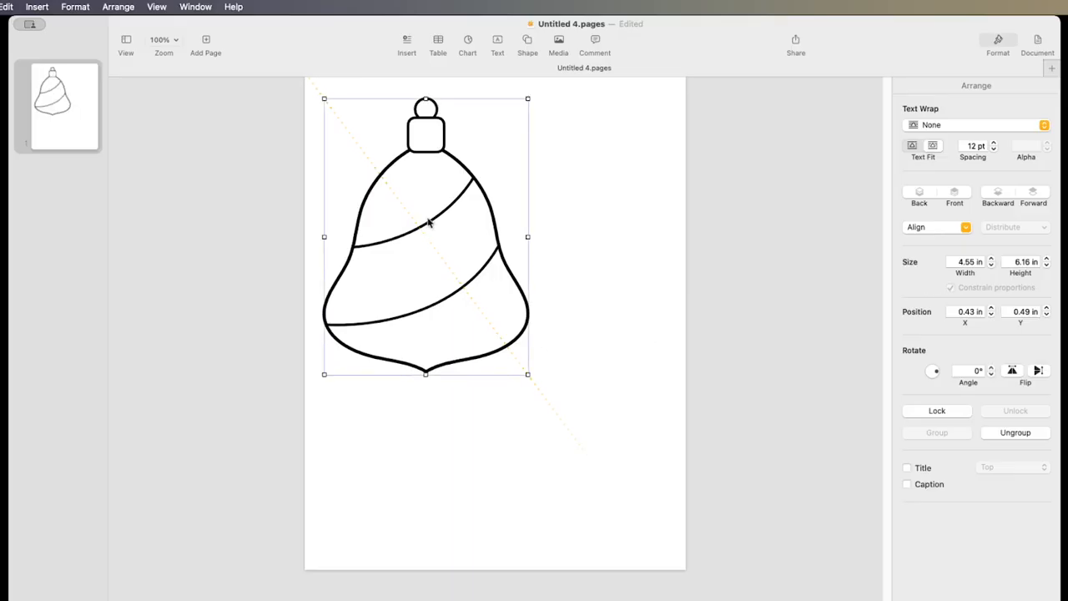
{"action": "mouse_move", "coordinate": [431, 225]}
{"action": "left_mouse_down"}
{"action": "mouse_move", "coordinate": [489, 266]}
{"action": "mouse_move", "coordinate": [500, 309]}
{"action": "left_mouse_up"}
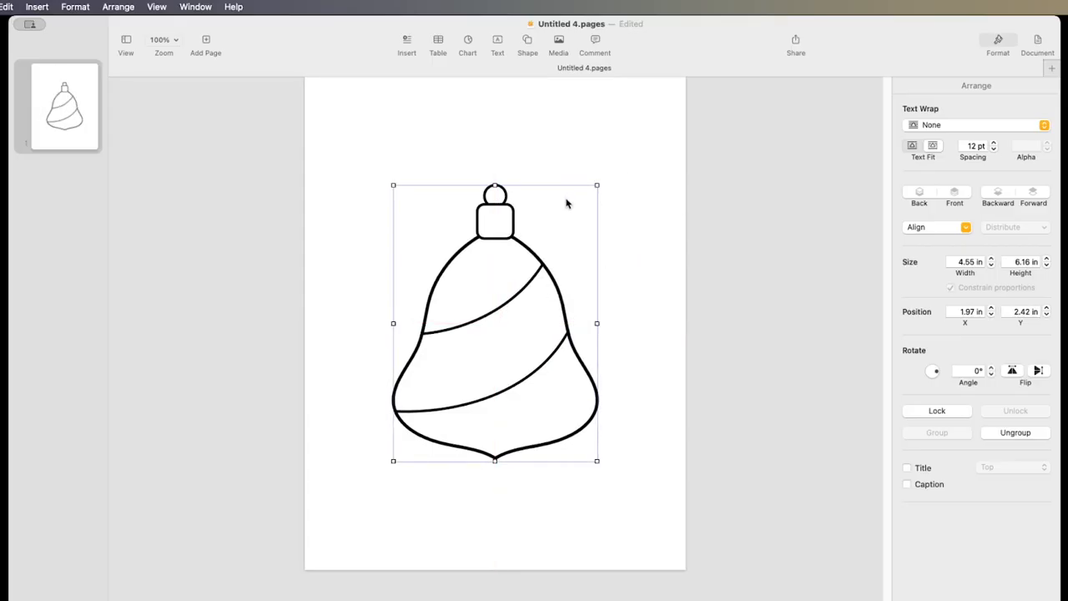
Reduce the grouped ornament to about 3.76 × 5.09 in and move it to the upper-left part of the page
{"action": "left_click_drag", "start_coordinate": [597, 185], "coordinate": [555, 232]}
{"action": "left_click_drag", "start_coordinate": [508, 289], "coordinate": [430, 187]}
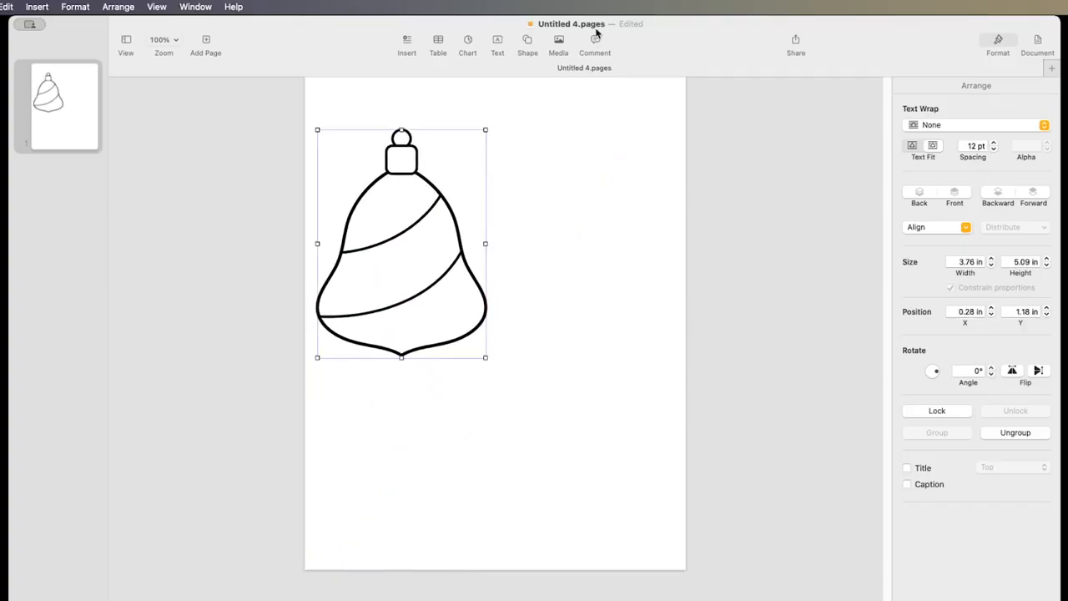
Insert a basic circle shape and place it on the empty page area beside the ornament's upper half
{"action": "left_click", "coordinate": [529, 42]}
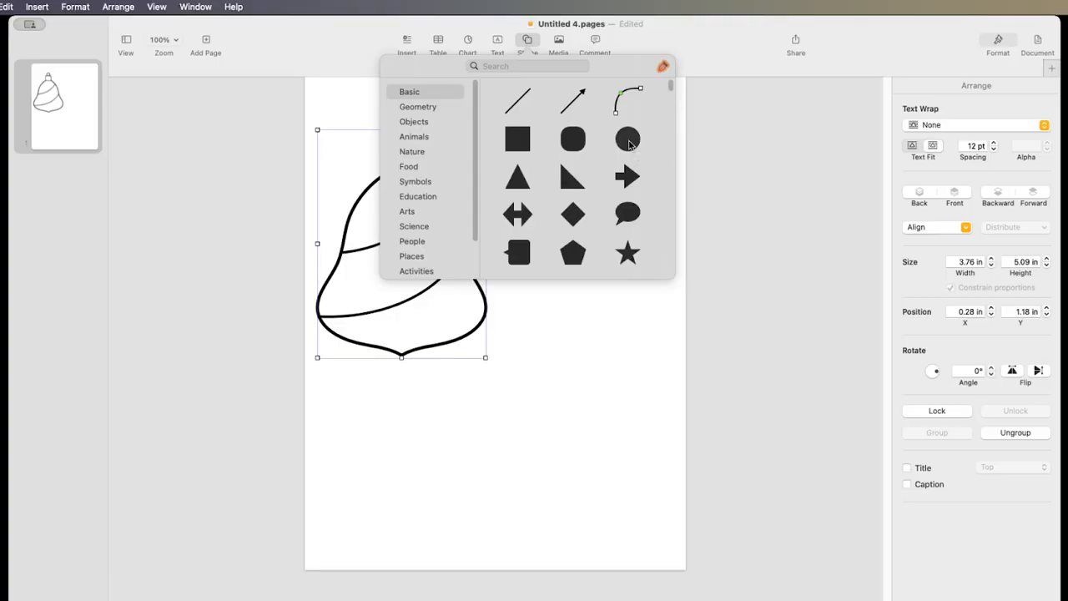
{"action": "left_click", "coordinate": [629, 145]}
{"action": "left_click_drag", "start_coordinate": [496, 317], "coordinate": [565, 209]}
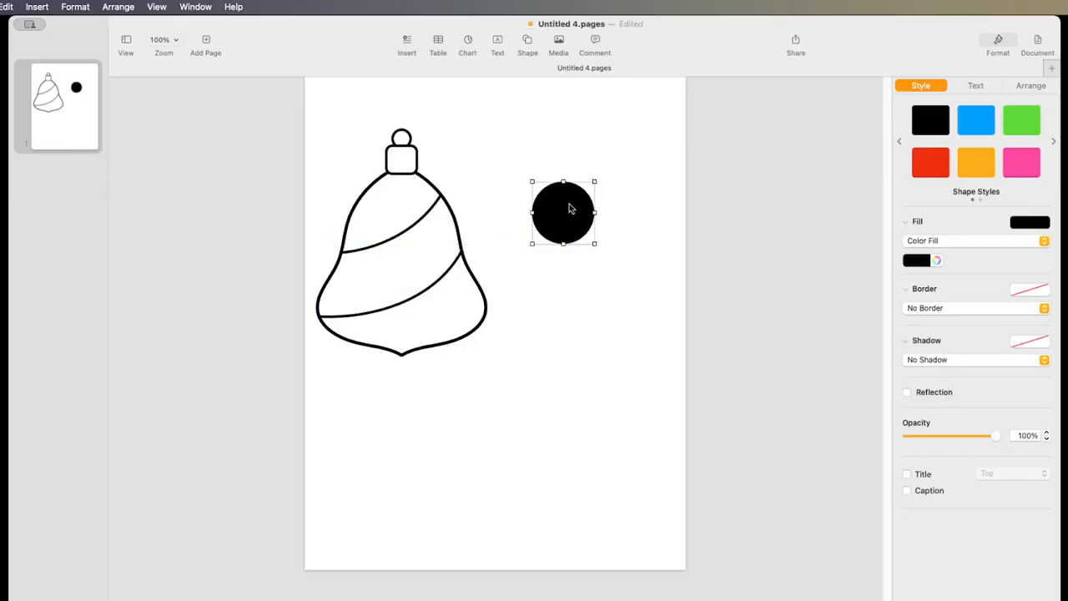
Remove the circle's fill and give it a 4 pt black line border
{"action": "left_click", "coordinate": [960, 242]}
{"action": "left_click", "coordinate": [957, 229]}
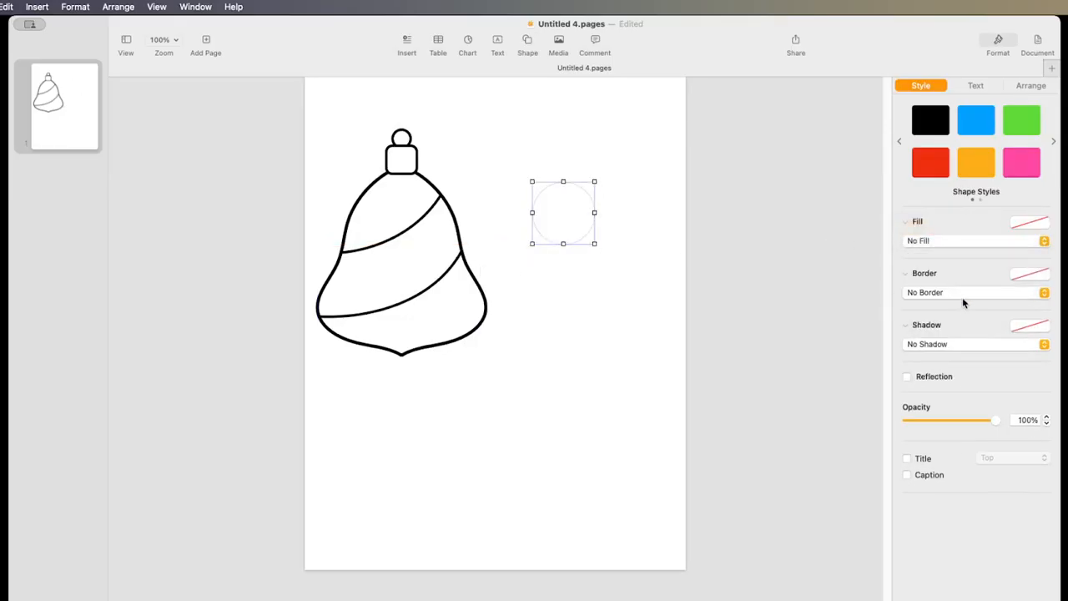
{"action": "left_click", "coordinate": [963, 293]}
{"action": "left_click", "coordinate": [963, 306]}
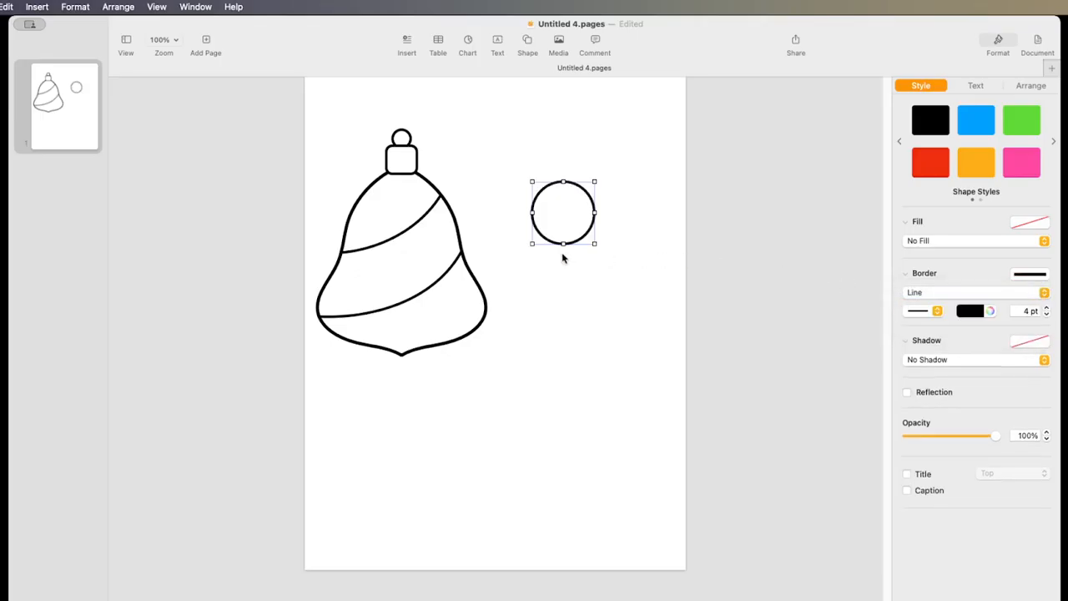
Stretch the circle into a tall oval and make its outline editable
{"action": "left_click_drag", "start_coordinate": [564, 244], "coordinate": [564, 317]}
{"action": "left_click_drag", "start_coordinate": [531, 248], "coordinate": [506, 247]}
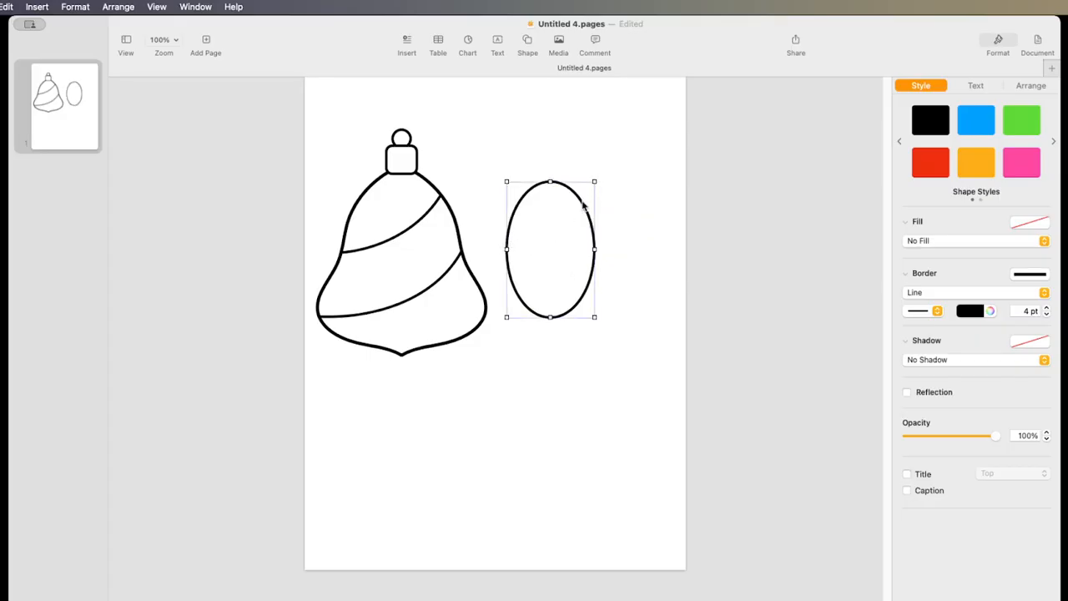
{"action": "right_click", "coordinate": [584, 205]}
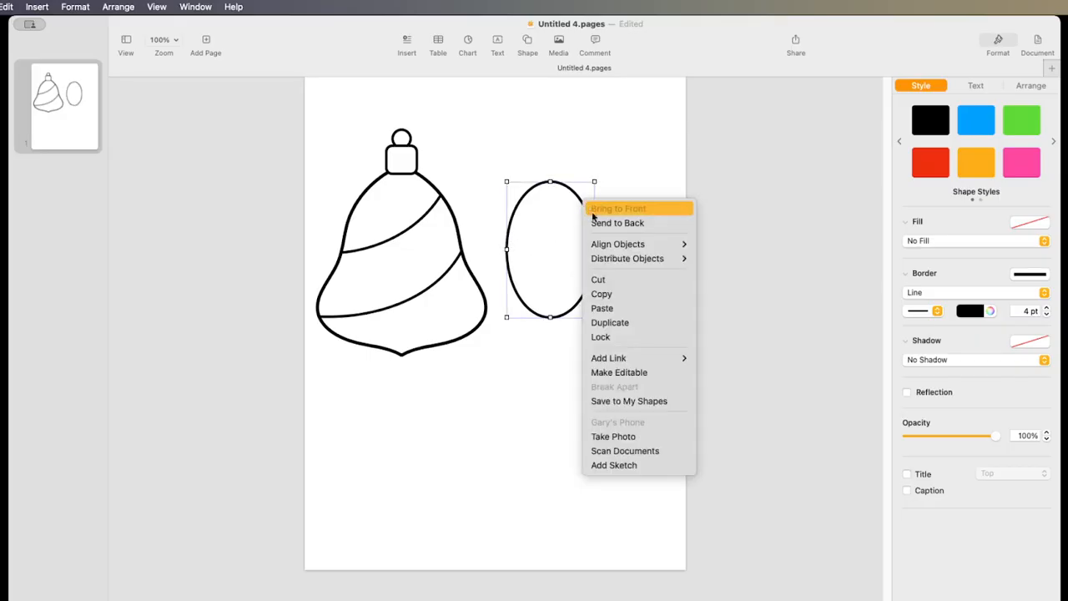
{"action": "left_click", "coordinate": [633, 373]}
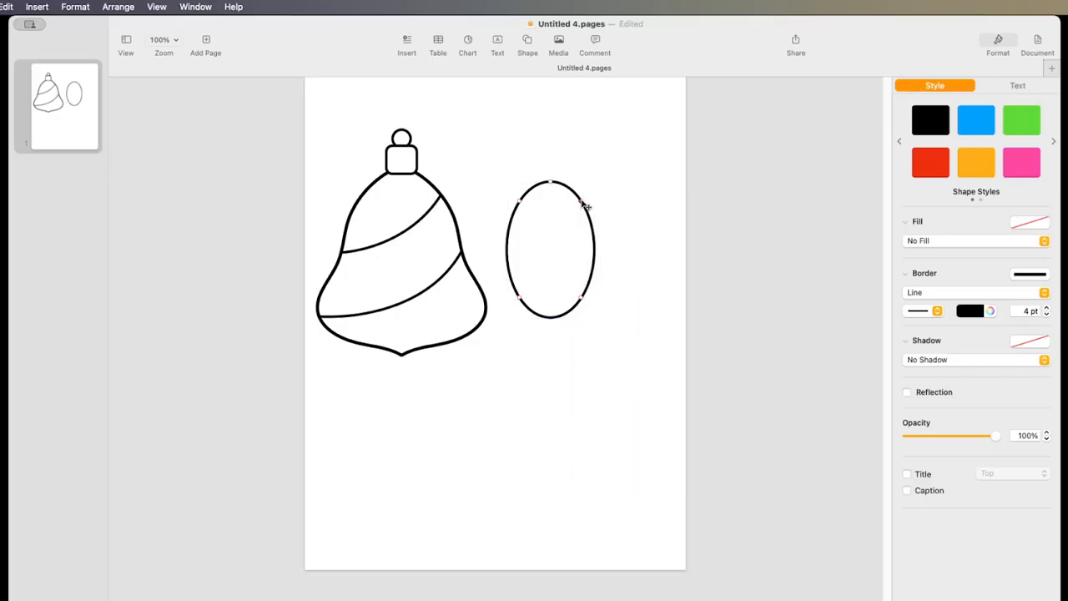
Reshape the oval's upper-right edge into an inward curve between sharp points at the top and the right side
{"action": "mouse_move", "coordinate": [587, 206]}
{"action": "left_mouse_down"}
{"action": "mouse_move", "coordinate": [570, 213]}
{"action": "mouse_move", "coordinate": [594, 205]}
{"action": "mouse_move", "coordinate": [576, 203]}
{"action": "mouse_move", "coordinate": [585, 199]}
{"action": "left_mouse_up"}
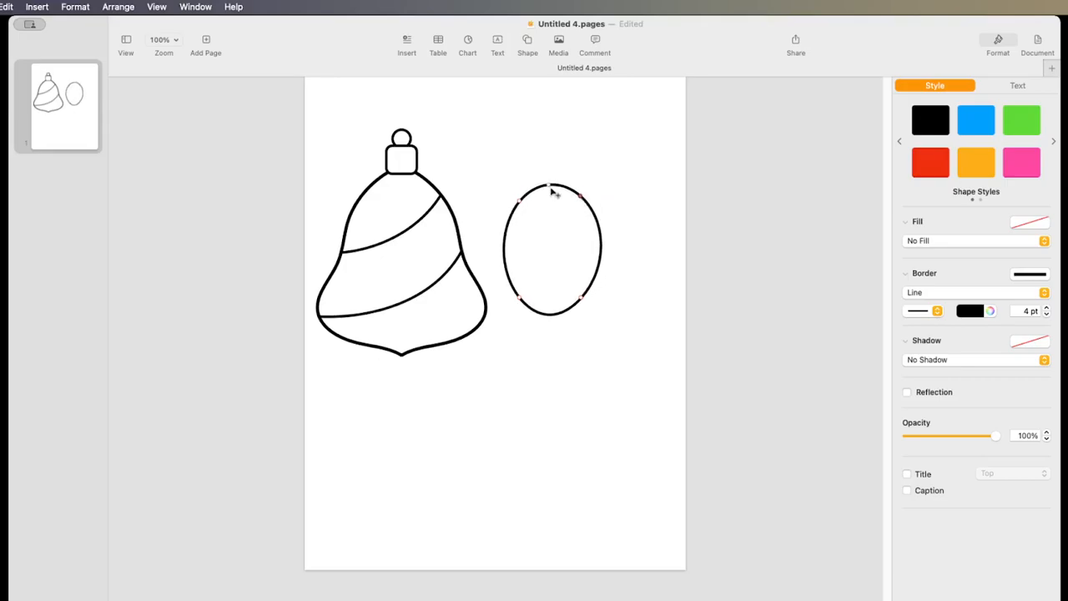
{"action": "left_click", "coordinate": [551, 185]}
{"action": "left_click_drag", "start_coordinate": [586, 202], "coordinate": [558, 219]}
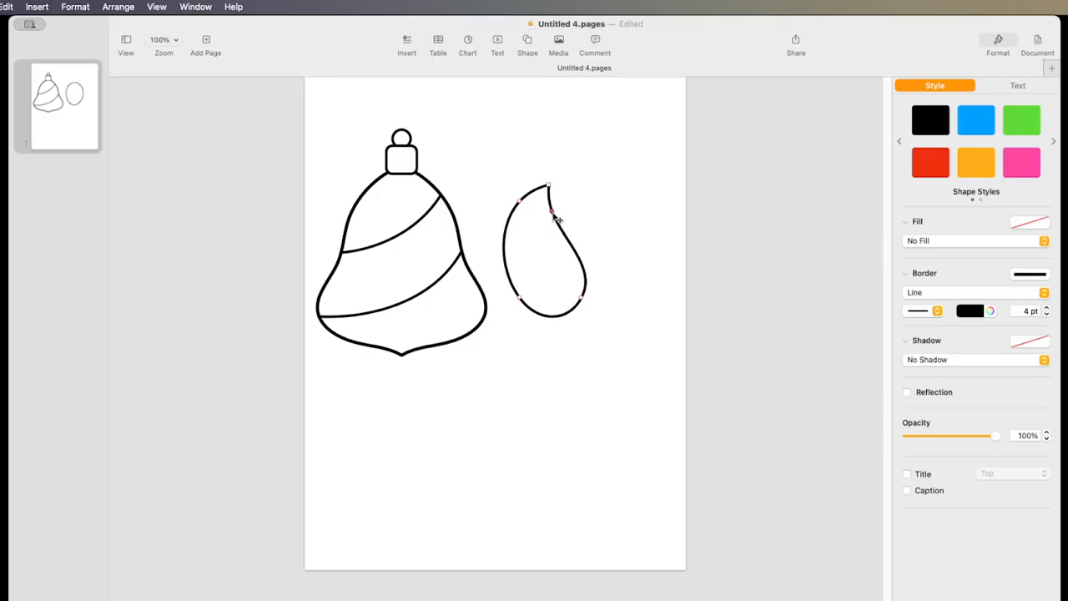
{"action": "left_click_drag", "start_coordinate": [582, 258], "coordinate": [590, 233]}
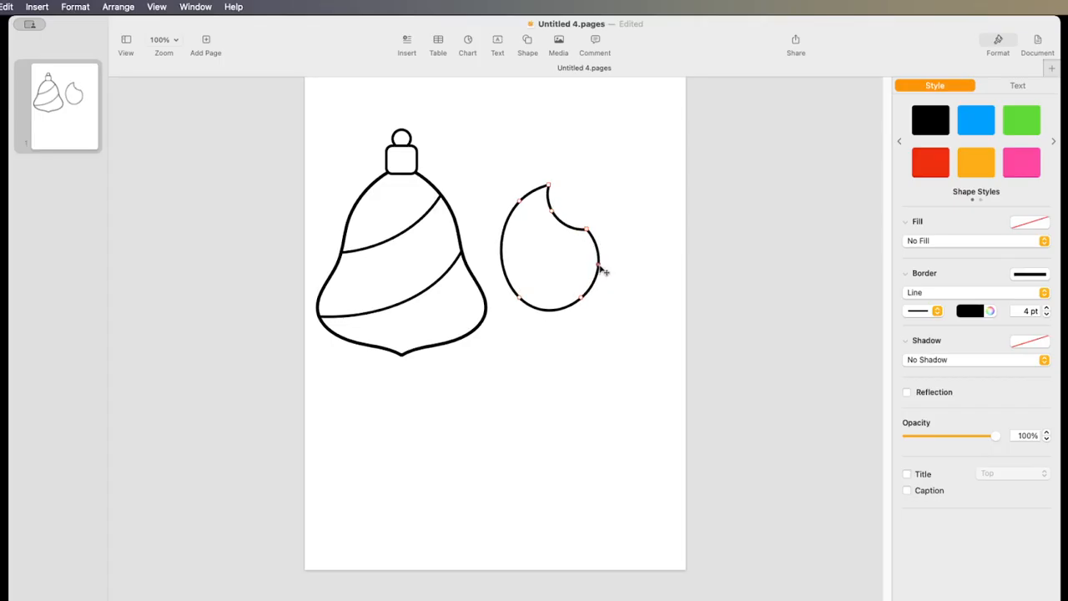
Curve the outline's lower-right edge inward and turn its lower-right point into a sharp corner
{"action": "left_click_drag", "start_coordinate": [601, 270], "coordinate": [565, 271]}
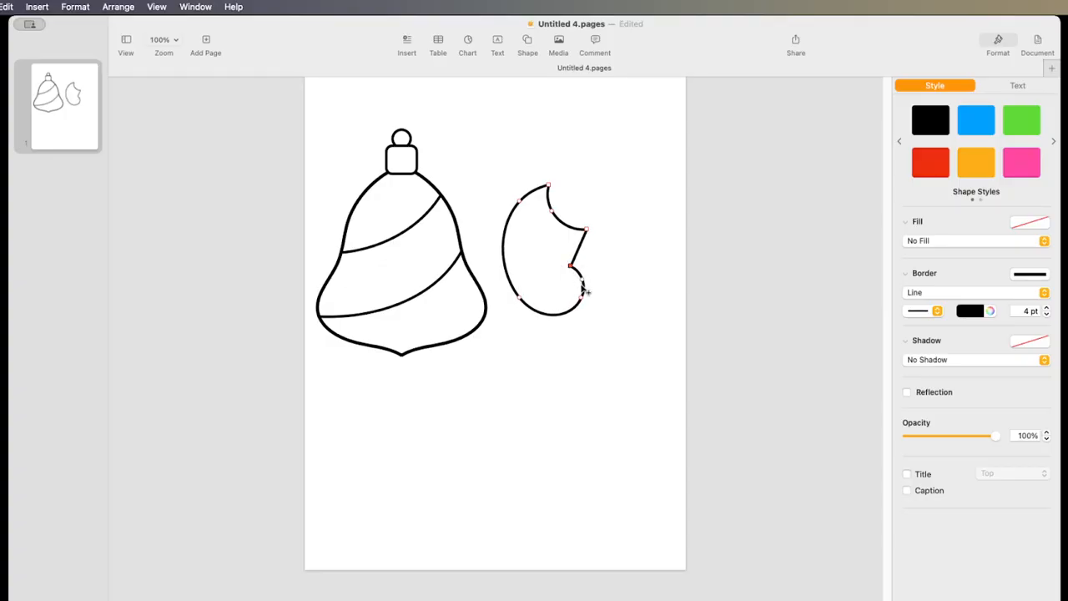
{"action": "left_click_drag", "start_coordinate": [588, 302], "coordinate": [587, 303]}
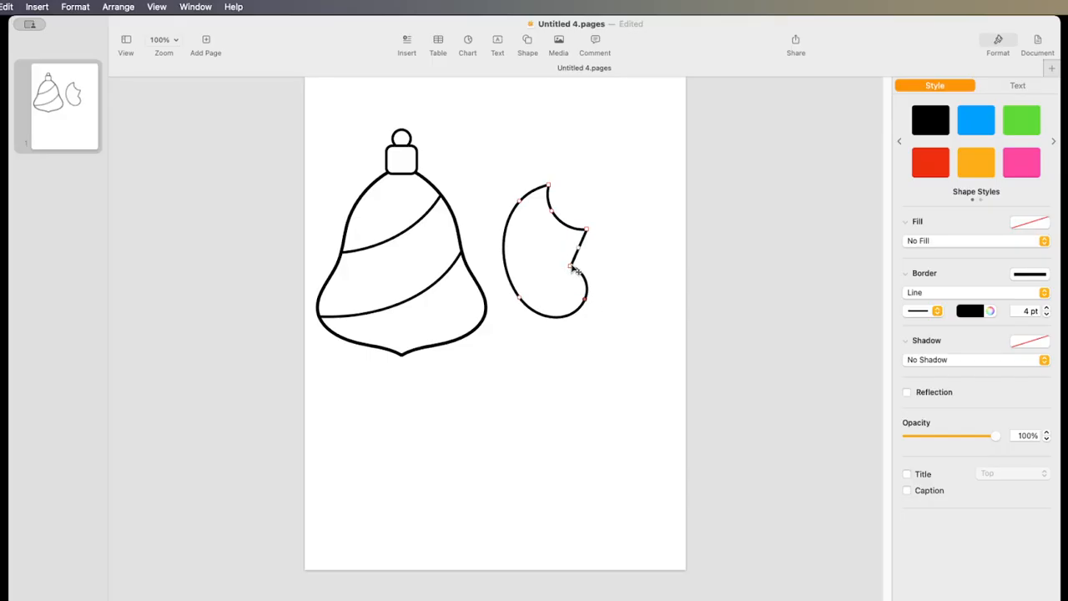
{"action": "double_click", "coordinate": [572, 267]}
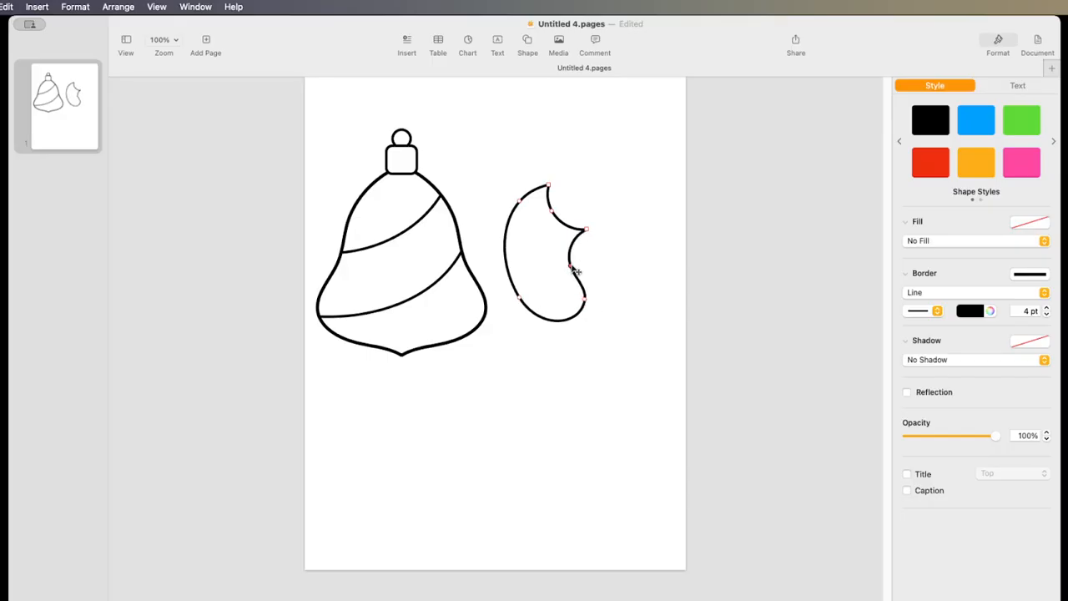
{"action": "left_click", "coordinate": [590, 307]}
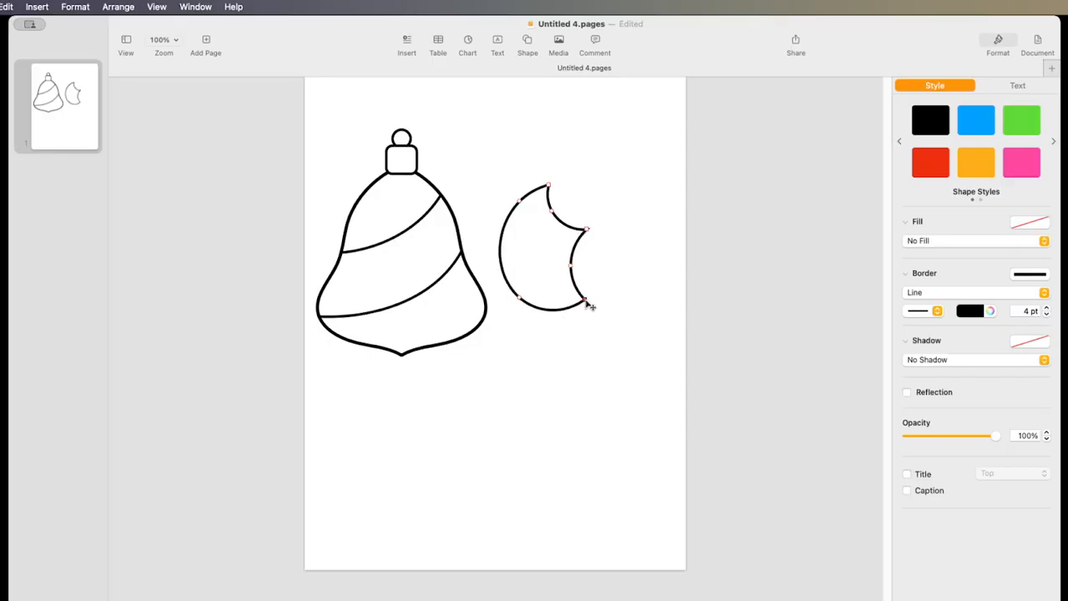
Make the lower-left point sharp, raise it to curve the bottom edge inward, and pull the lower-right tip closer in
{"action": "double_click", "coordinate": [520, 299]}
{"action": "left_click_drag", "start_coordinate": [523, 302], "coordinate": [524, 276]}
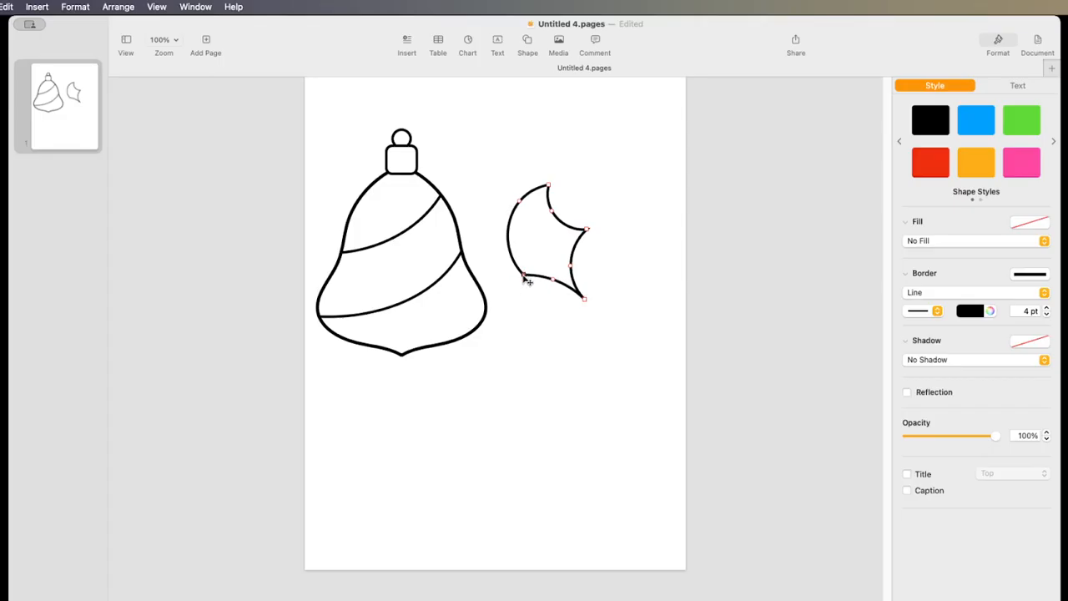
{"action": "left_click_drag", "start_coordinate": [586, 302], "coordinate": [574, 286]}
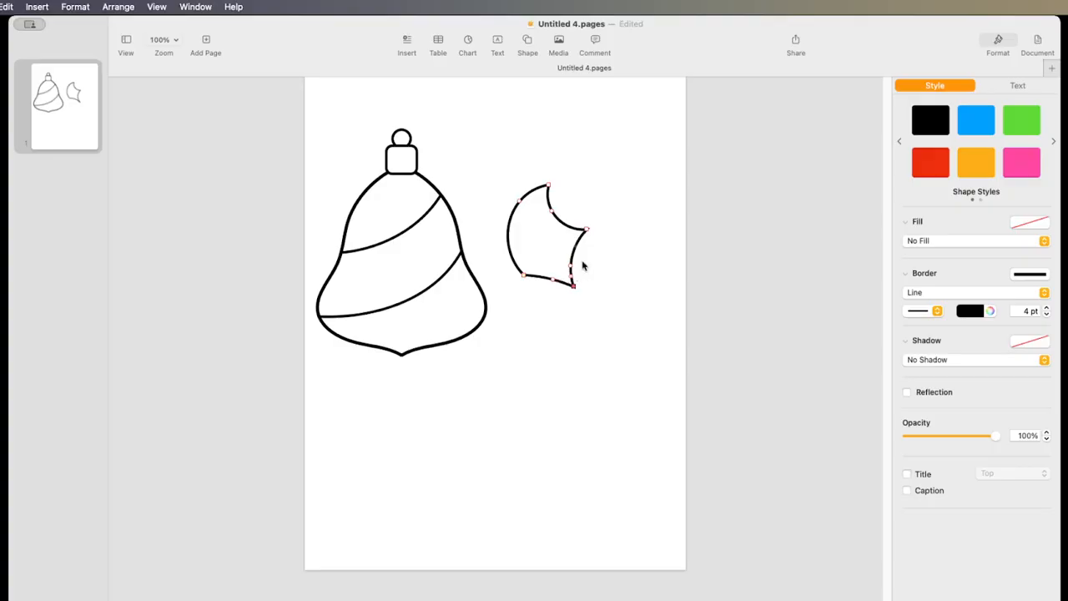
Pull the upper-left point outward into a sharp tip, curve the left edge inward, and refine the bottom edge's curve
{"action": "mouse_move", "coordinate": [524, 206]}
{"action": "left_mouse_down"}
{"action": "mouse_move", "coordinate": [545, 222]}
{"action": "mouse_move", "coordinate": [520, 208]}
{"action": "left_mouse_up"}
{"action": "double_click", "coordinate": [514, 202]}
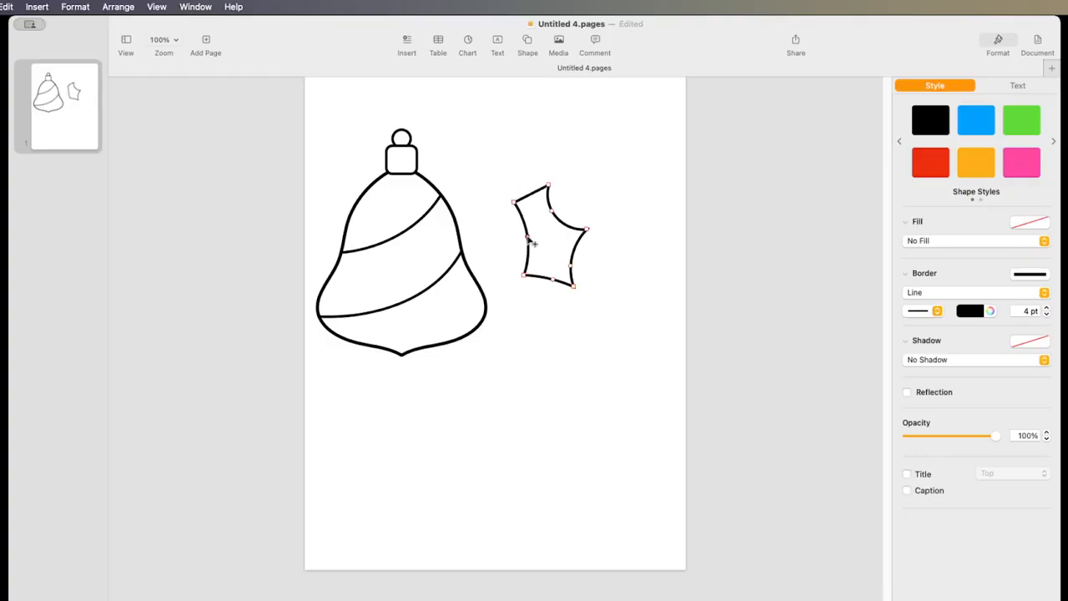
{"action": "left_click_drag", "start_coordinate": [514, 205], "coordinate": [494, 207]}
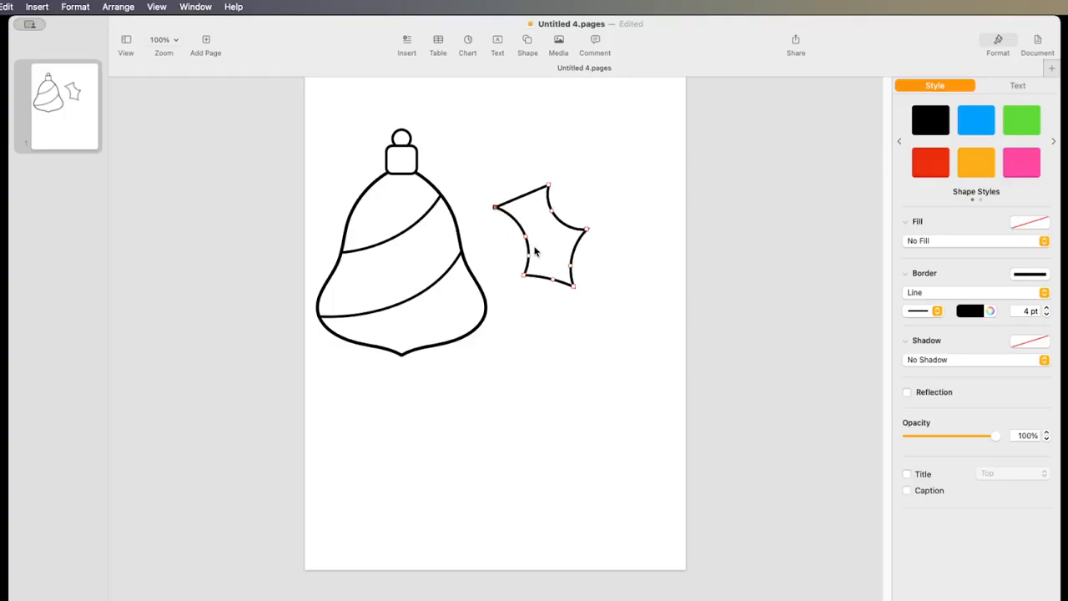
{"action": "left_click_drag", "start_coordinate": [524, 245], "coordinate": [550, 270]}
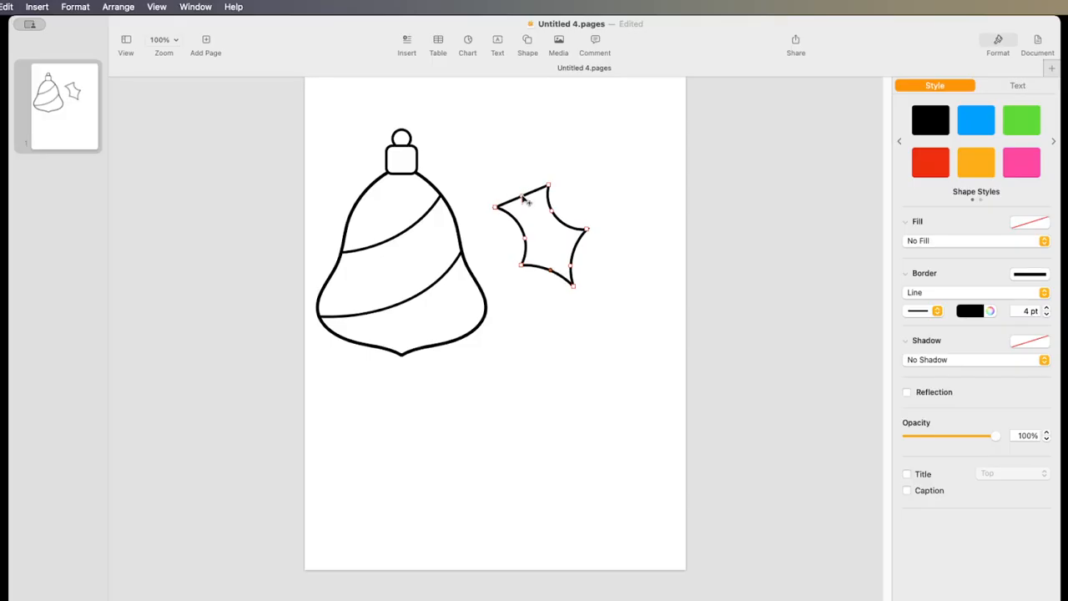
Pull the top edge's midpoint up into the leaf's pointed tip and curve both adjoining edges inward
{"action": "left_click_drag", "start_coordinate": [526, 202], "coordinate": [508, 159]}
{"action": "double_click", "coordinate": [512, 169]}
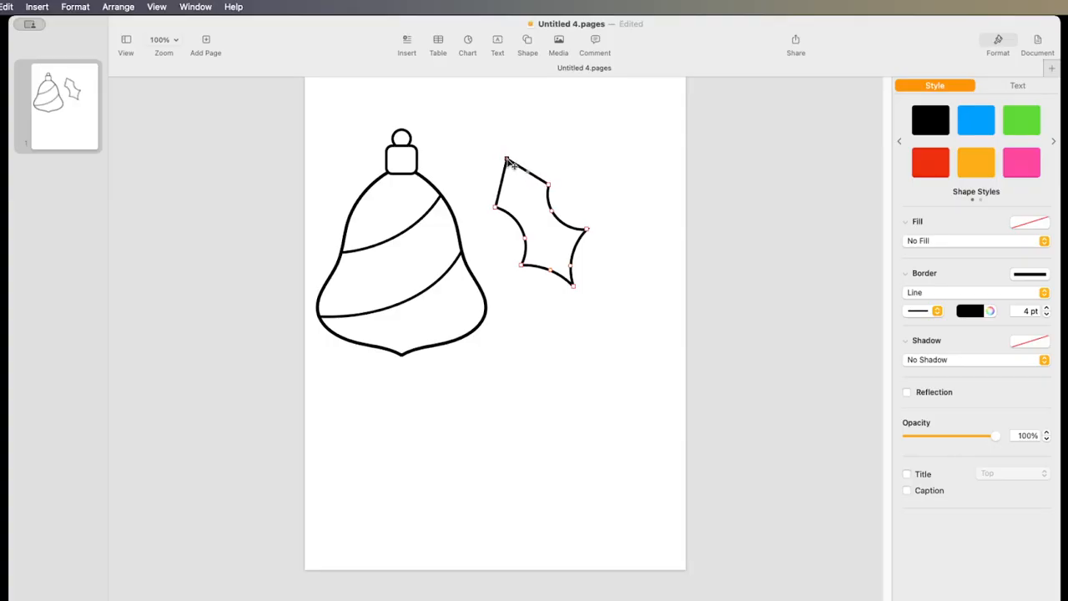
{"action": "double_click", "coordinate": [503, 182]}
{"action": "left_click_drag", "start_coordinate": [530, 172], "coordinate": [526, 177]}
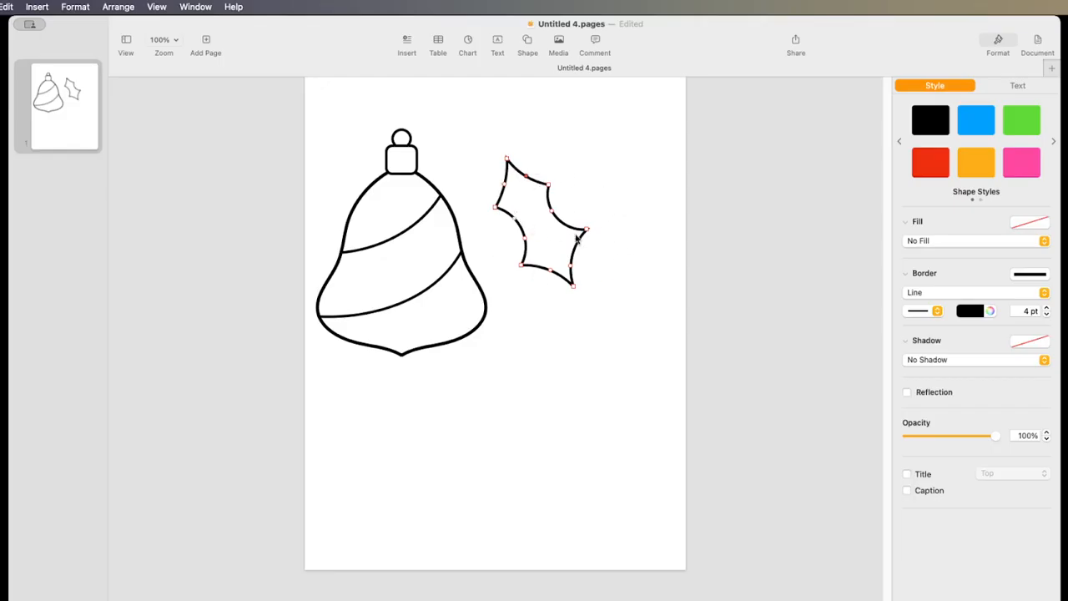
{"action": "left_click", "coordinate": [614, 332]}
Enlarge the holly leaf outline in width and height, adjusting its proportions
{"action": "left_click", "coordinate": [575, 234]}
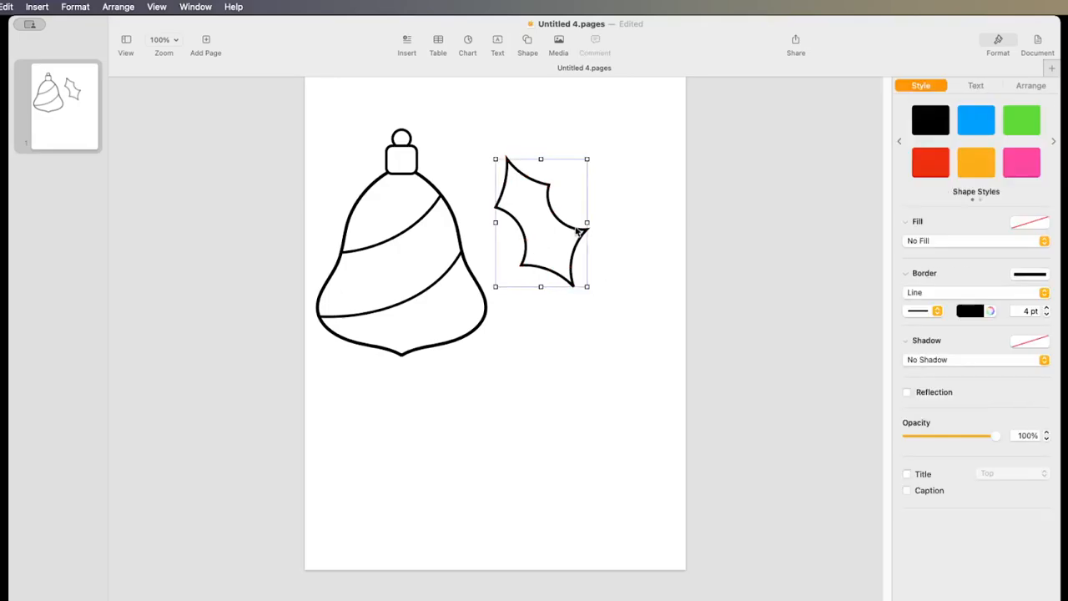
{"action": "left_click_drag", "start_coordinate": [589, 222], "coordinate": [610, 222]}
{"action": "mouse_move", "coordinate": [553, 286]}
{"action": "left_mouse_down"}
{"action": "mouse_move", "coordinate": [553, 308]}
{"action": "mouse_move", "coordinate": [551, 264]}
{"action": "mouse_move", "coordinate": [552, 296]}
{"action": "left_mouse_up"}
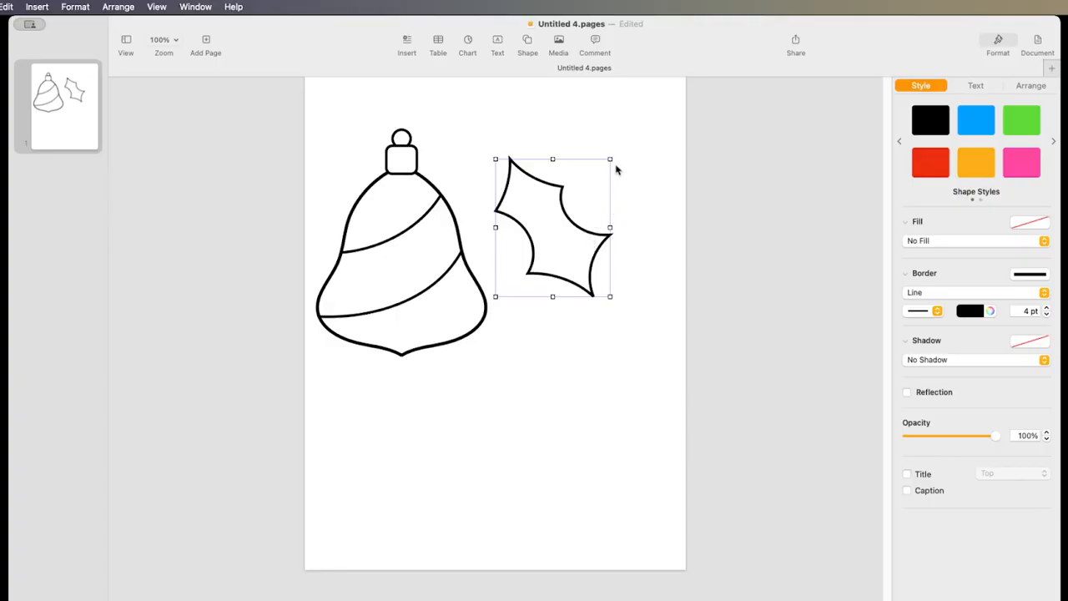
{"action": "left_click_drag", "start_coordinate": [610, 156], "coordinate": [632, 142]}
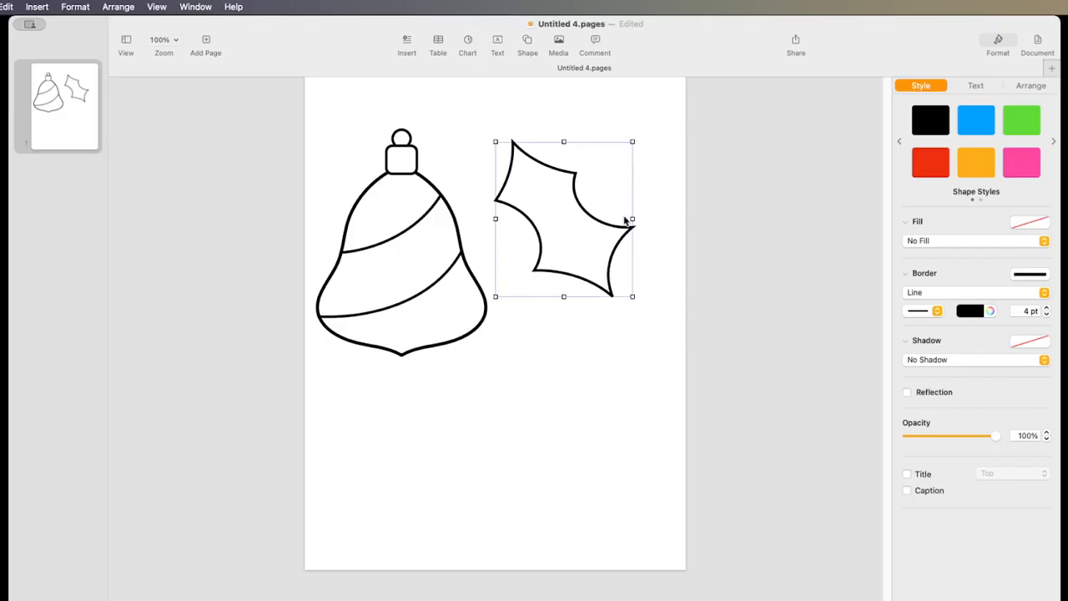
{"action": "mouse_move", "coordinate": [631, 218]}
{"action": "left_mouse_down"}
{"action": "mouse_move", "coordinate": [602, 217]}
{"action": "mouse_move", "coordinate": [641, 215]}
{"action": "mouse_move", "coordinate": [618, 217]}
{"action": "left_mouse_up"}
{"action": "mouse_move", "coordinate": [557, 295]}
{"action": "left_mouse_down"}
{"action": "mouse_move", "coordinate": [556, 308]}
{"action": "mouse_move", "coordinate": [551, 266]}
{"action": "mouse_move", "coordinate": [553, 279]}
{"action": "left_mouse_up"}
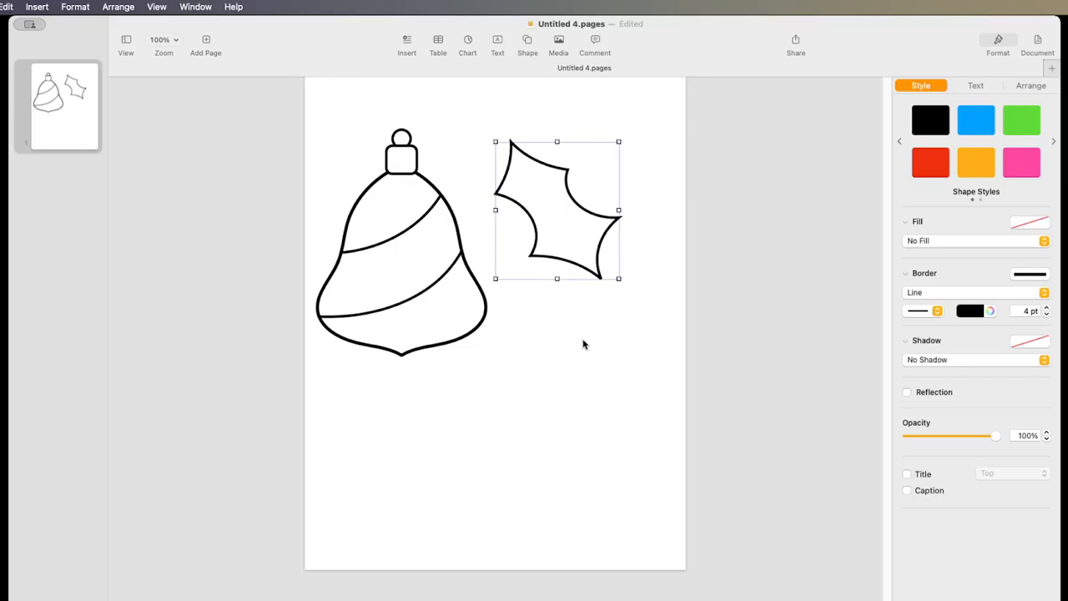
{"action": "left_click", "coordinate": [583, 344]}
Resize the holly leaf to a slimmer shape about 2.31 in wide and 3.32 in high
{"action": "double_click", "coordinate": [600, 277]}
{"action": "left_click", "coordinate": [621, 281]}
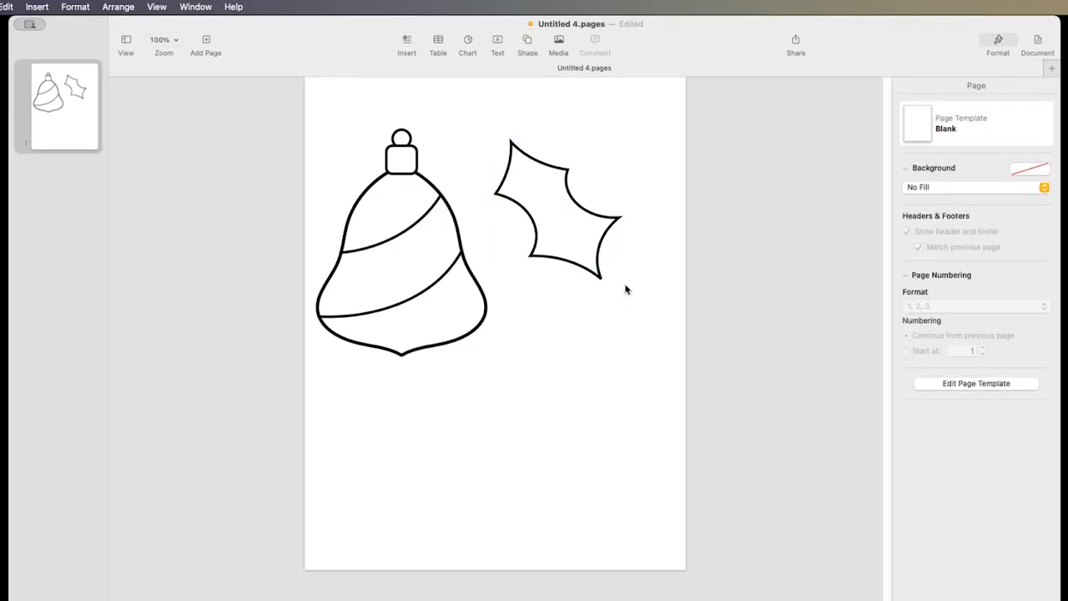
{"action": "left_click", "coordinate": [601, 269]}
{"action": "left_click_drag", "start_coordinate": [618, 277], "coordinate": [623, 300]}
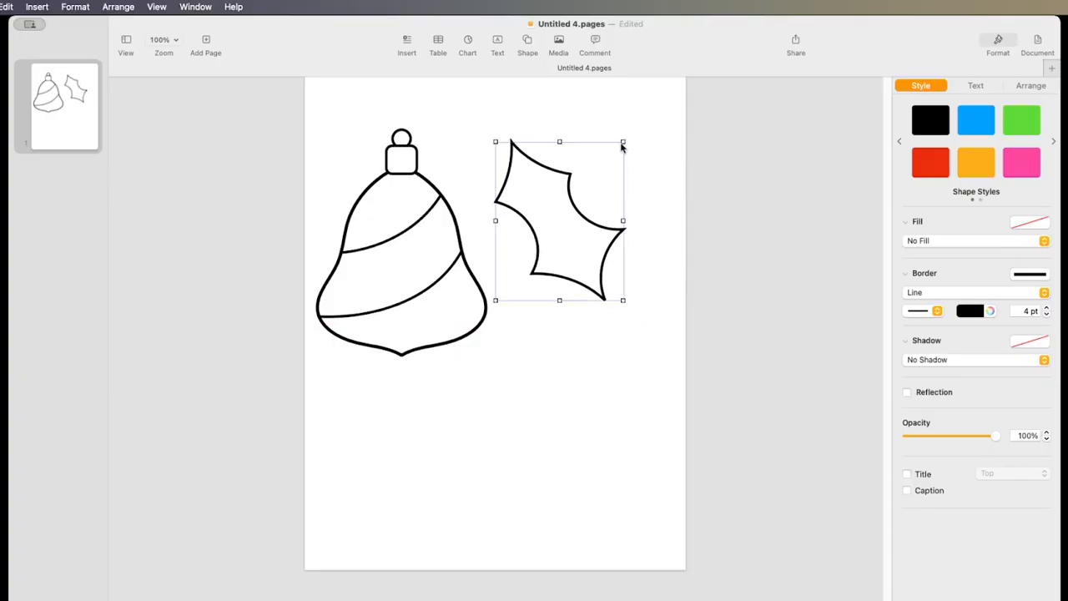
{"action": "left_click_drag", "start_coordinate": [623, 140], "coordinate": [598, 148]}
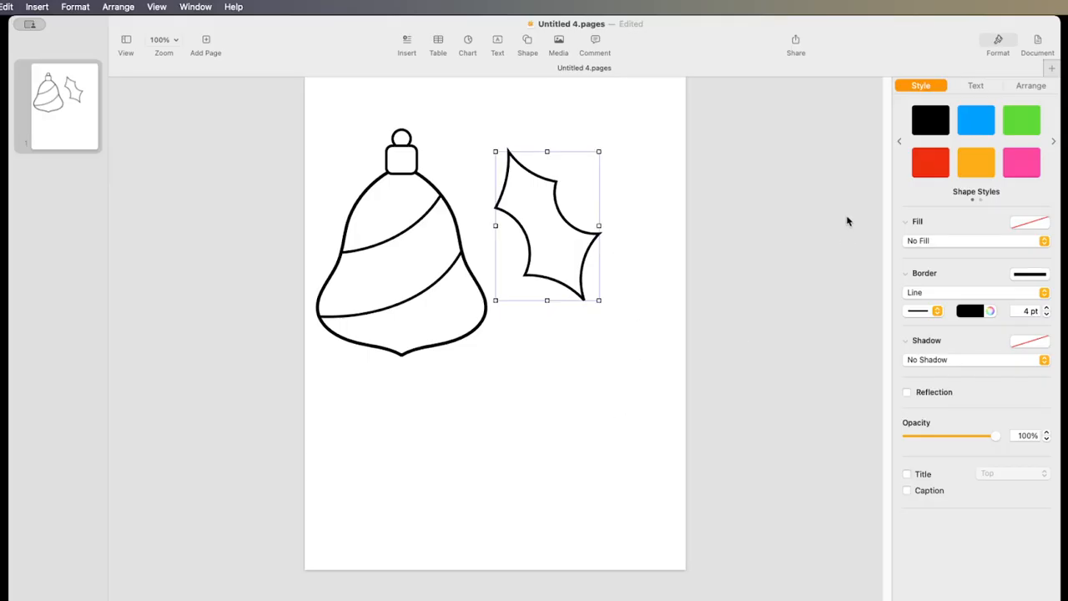
Constrain the holly leaf's proportions and enlarge it to about 2.57 in wide and 3.69 in high
{"action": "left_click", "coordinate": [1039, 86]}
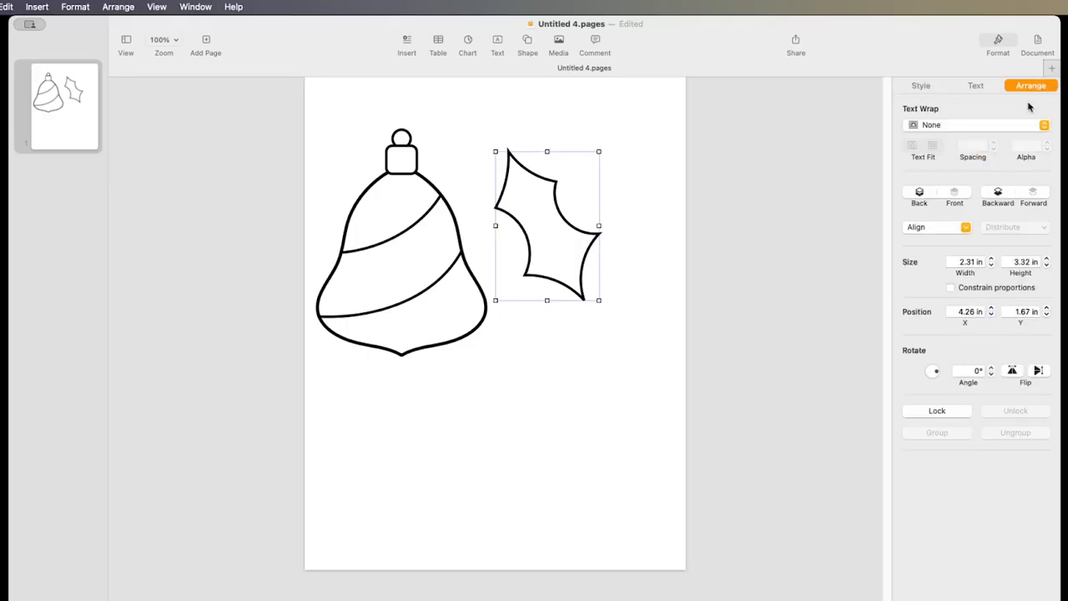
{"action": "left_click", "coordinate": [950, 289]}
{"action": "mouse_move", "coordinate": [597, 225]}
{"action": "left_mouse_down"}
{"action": "mouse_move", "coordinate": [650, 217]}
{"action": "mouse_move", "coordinate": [580, 226]}
{"action": "mouse_move", "coordinate": [608, 228]}
{"action": "left_mouse_up"}
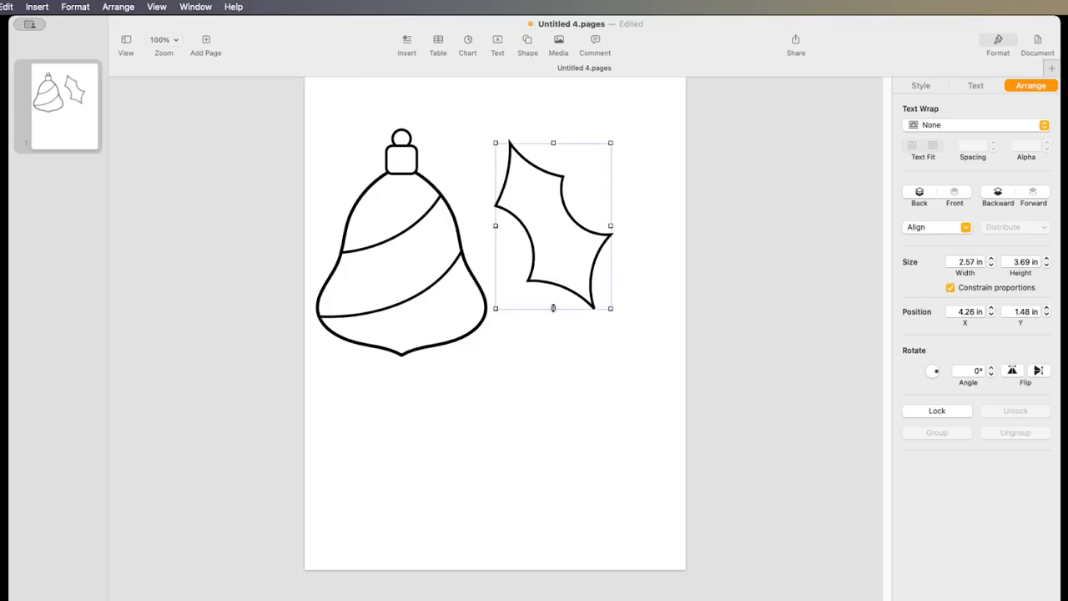
{"action": "left_click", "coordinate": [569, 377]}
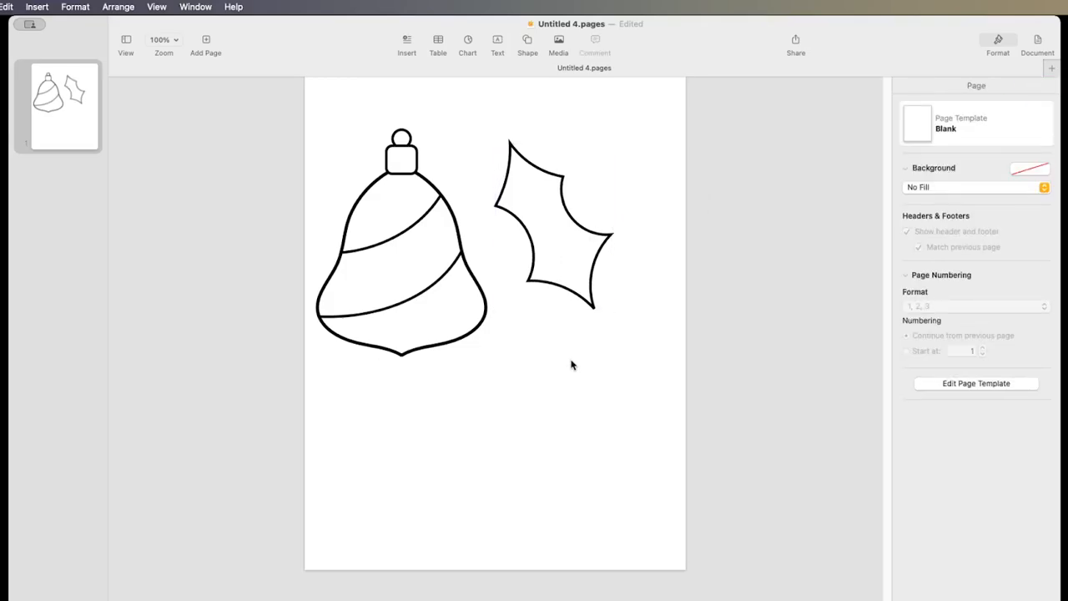
Move the holly leaf to the page's lower-right area, at about X 5.05 in and Y 5.79 in
{"action": "left_click", "coordinate": [575, 213]}
{"action": "left_click_drag", "start_coordinate": [571, 223], "coordinate": [606, 415]}
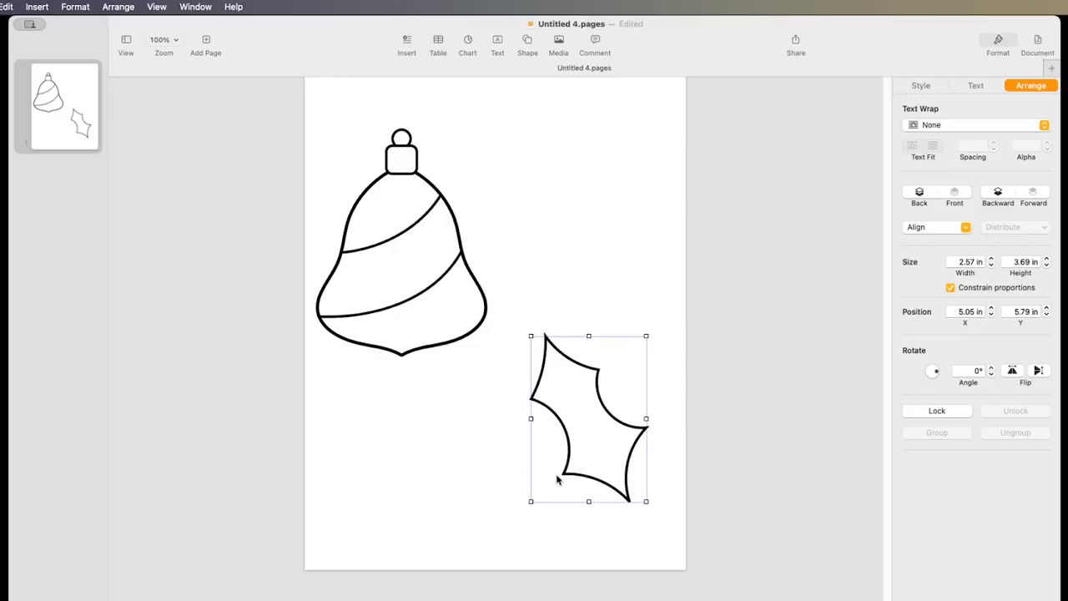
{"action": "left_click", "coordinate": [660, 443]}
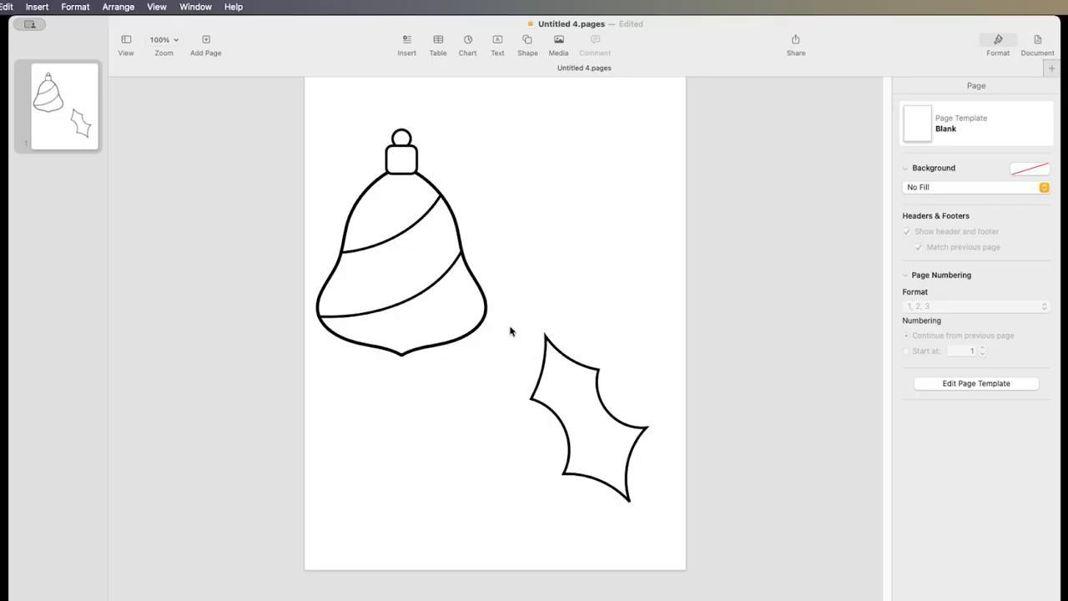
Capture a screenshot of the holly leaf, paste it as an image, and place it above the original leaf
{"action": "key", "text": "super+shift+4"}
{"action": "left_click_drag", "start_coordinate": [501, 325], "coordinate": [669, 515]}
{"action": "key", "text": "super+v"}
{"action": "left_click_drag", "start_coordinate": [506, 317], "coordinate": [571, 200]}
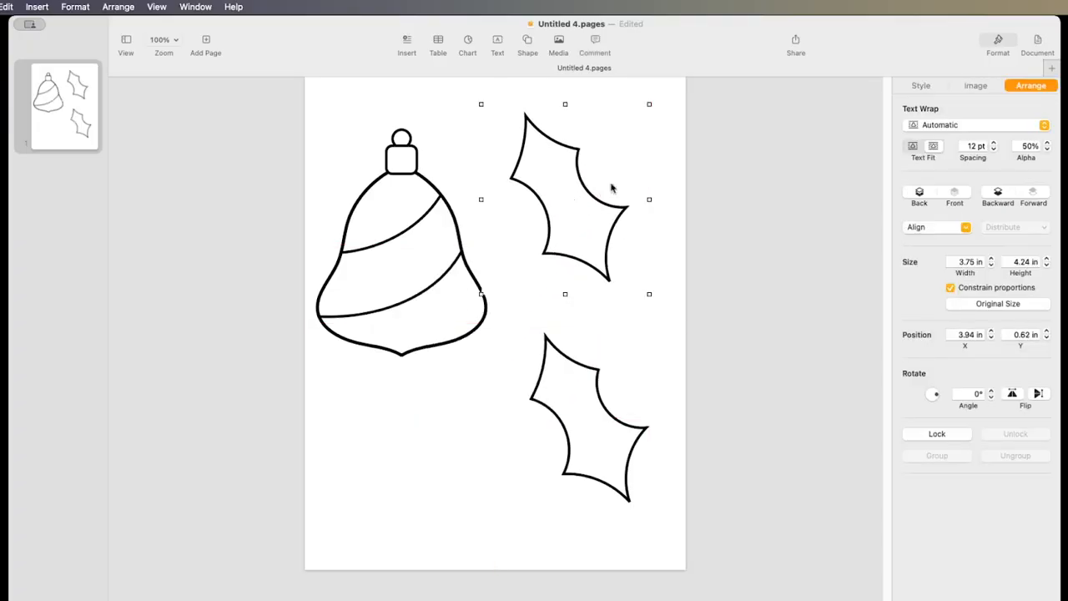
Make the white background of the pasted holly leaf image transparent, picking the colour manually around the leaf
{"action": "left_click", "coordinate": [978, 89]}
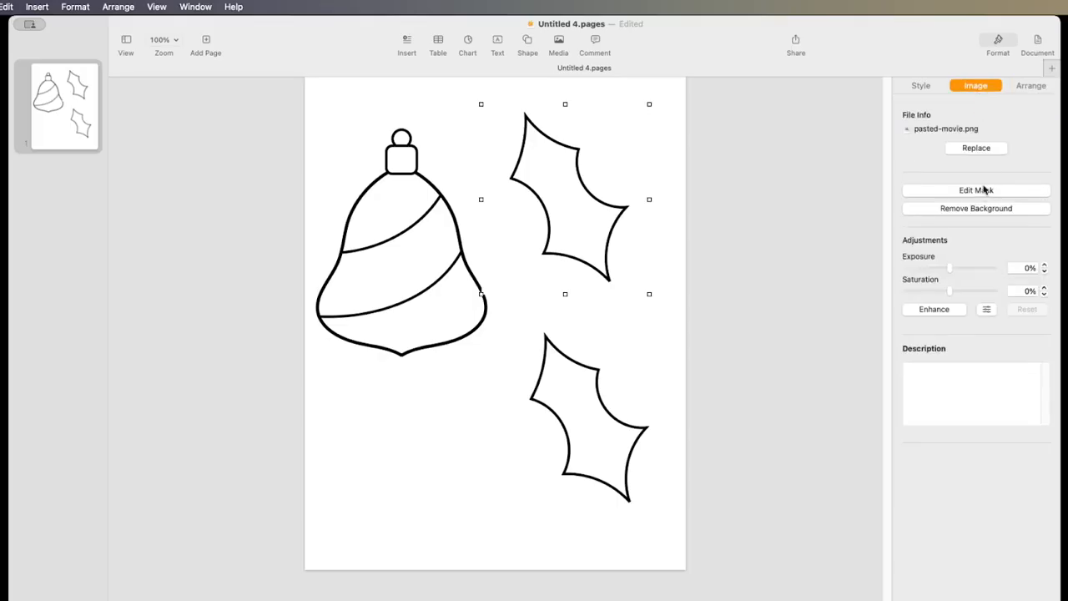
{"action": "left_click", "coordinate": [981, 209]}
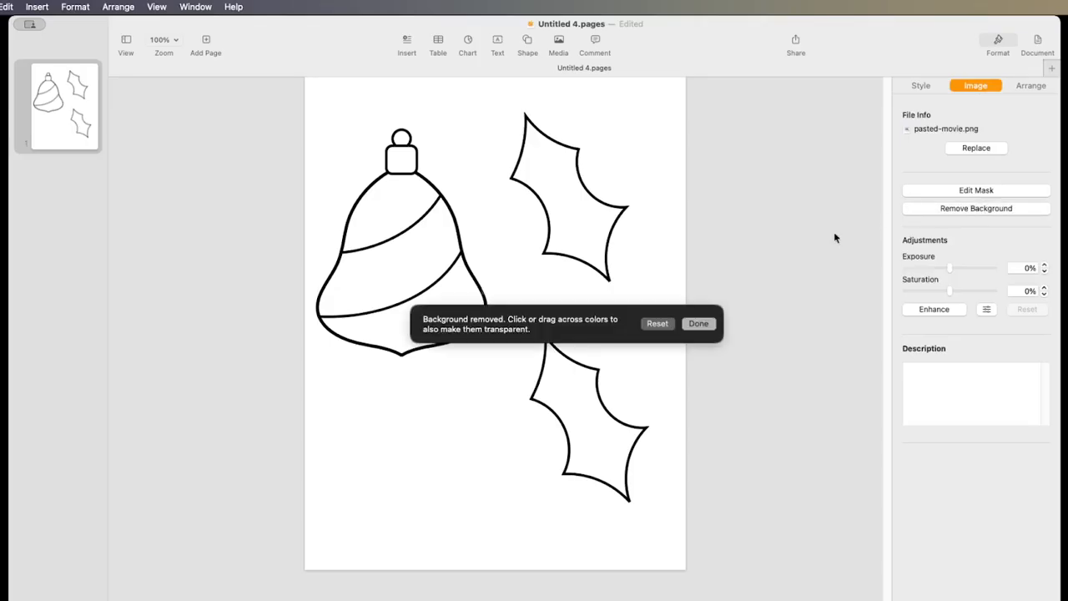
{"action": "left_click", "coordinate": [658, 324]}
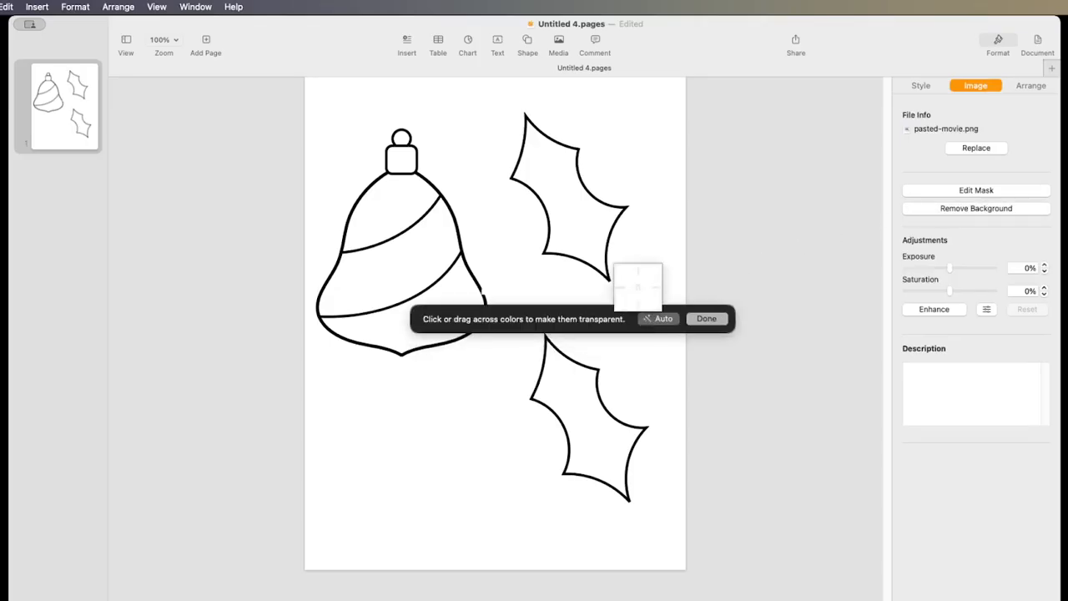
{"action": "left_click_drag", "start_coordinate": [630, 257], "coordinate": [643, 251]}
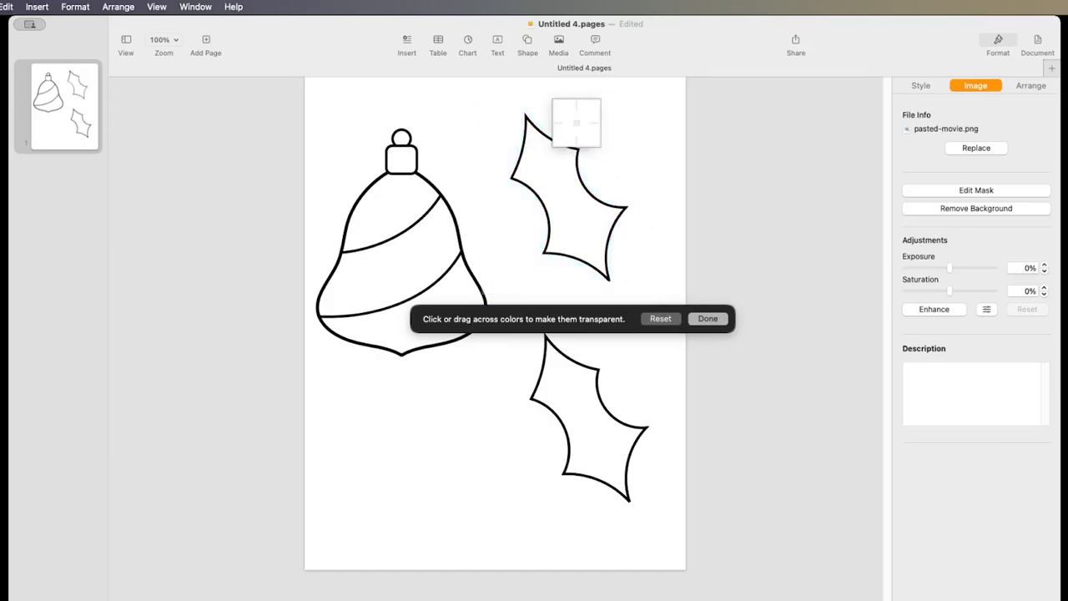
{"action": "left_click", "coordinate": [707, 319]}
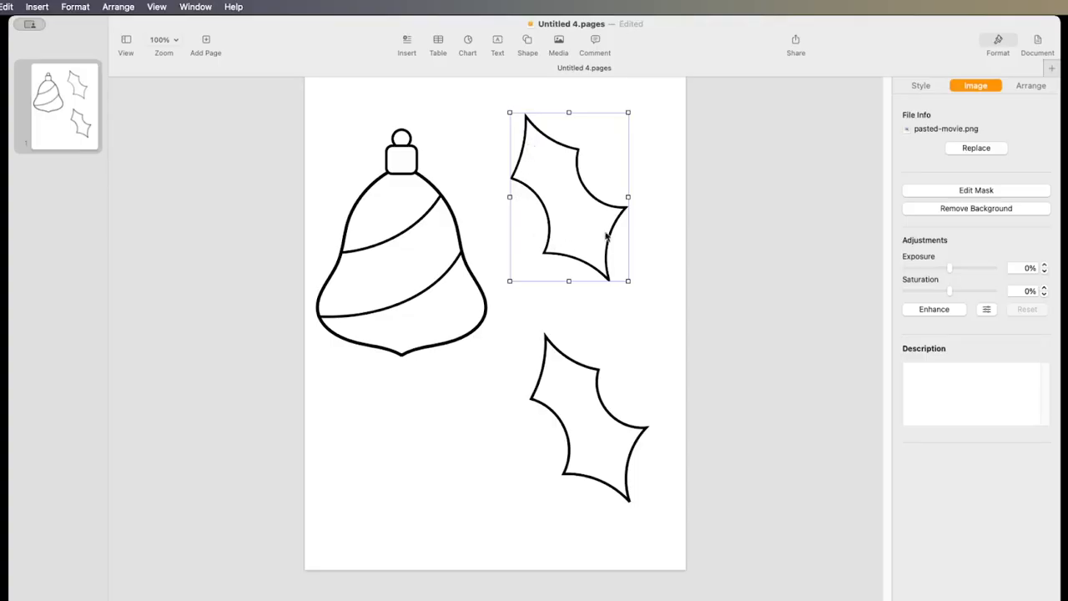
Turn off constrained proportions for the holly leaf image and resize it to about 2.23 in wide and 2.44 in high
{"action": "mouse_move", "coordinate": [569, 282]}
{"action": "left_mouse_down"}
{"action": "mouse_move", "coordinate": [568, 258]}
{"action": "mouse_move", "coordinate": [569, 284]}
{"action": "left_mouse_up"}
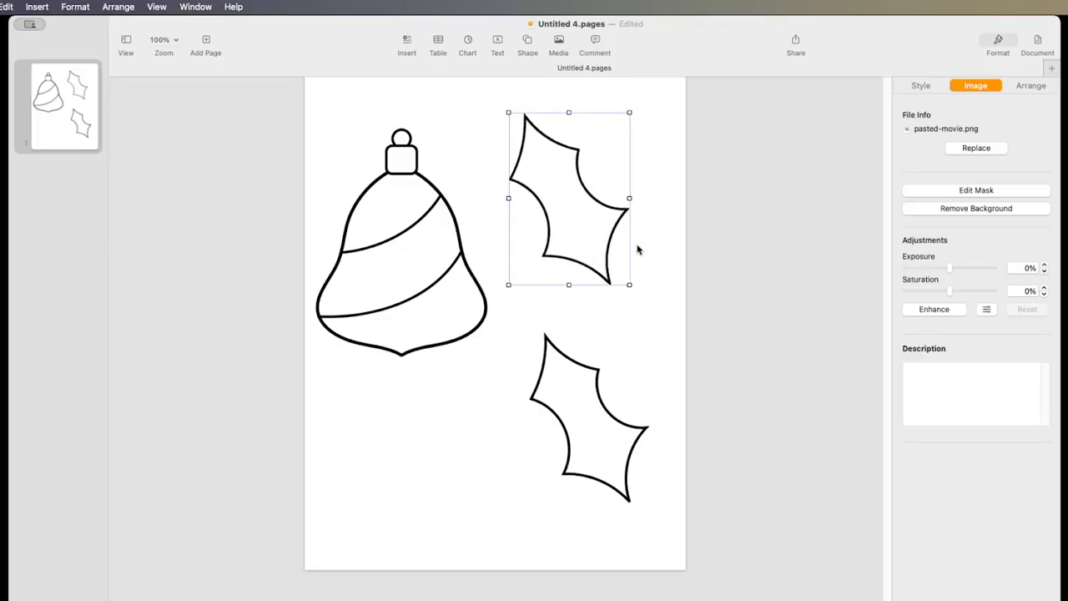
{"action": "left_click", "coordinate": [1033, 86]}
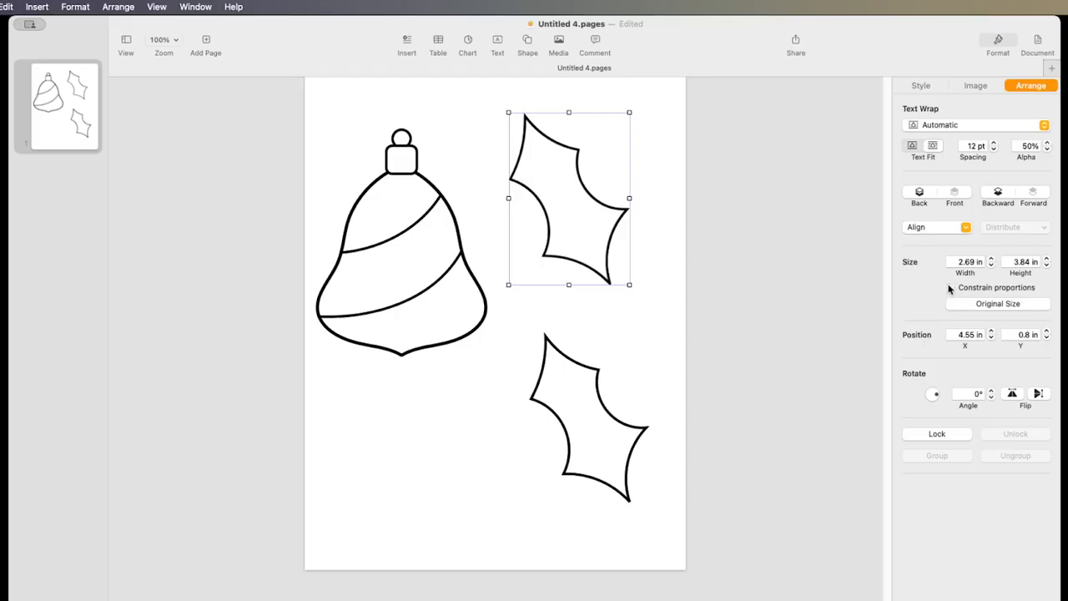
{"action": "left_click_drag", "start_coordinate": [568, 284], "coordinate": [573, 278]}
{"action": "mouse_move", "coordinate": [629, 196]}
{"action": "left_mouse_down"}
{"action": "mouse_move", "coordinate": [660, 195]}
{"action": "mouse_move", "coordinate": [623, 195]}
{"action": "mouse_move", "coordinate": [644, 185]}
{"action": "left_mouse_up"}
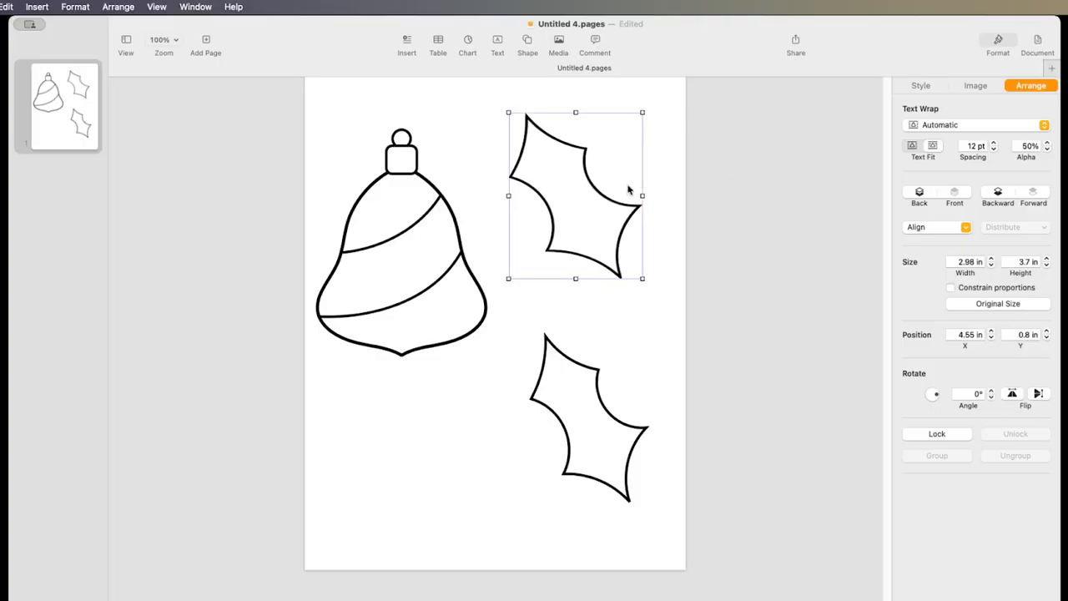
{"action": "left_click_drag", "start_coordinate": [642, 278], "coordinate": [609, 221]}
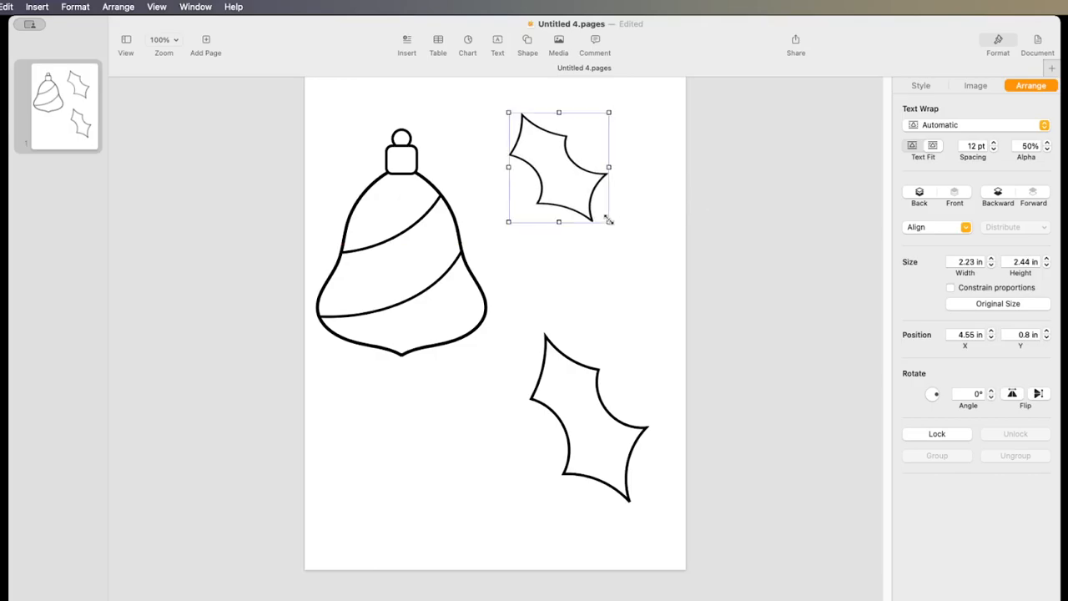
Reshape the original holly leaf by shifting its outline points, raising the right tip and shortening the bottom tip for a wider leaf
{"action": "left_click", "coordinate": [589, 371]}
{"action": "double_click", "coordinate": [589, 370]}
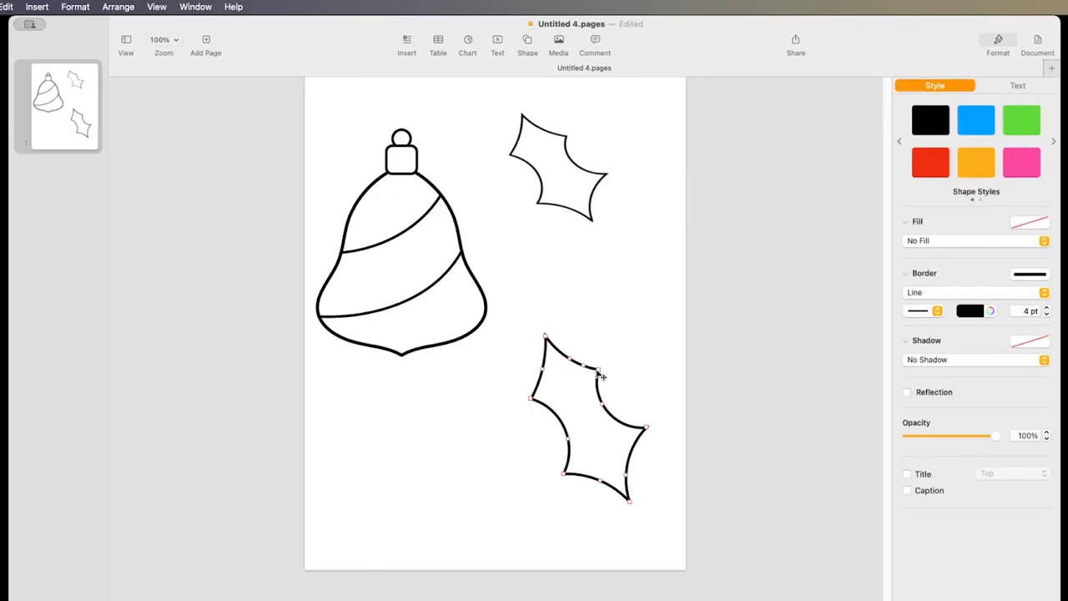
{"action": "left_click_drag", "start_coordinate": [598, 368], "coordinate": [594, 365]}
{"action": "left_click_drag", "start_coordinate": [652, 432], "coordinate": [615, 396]}
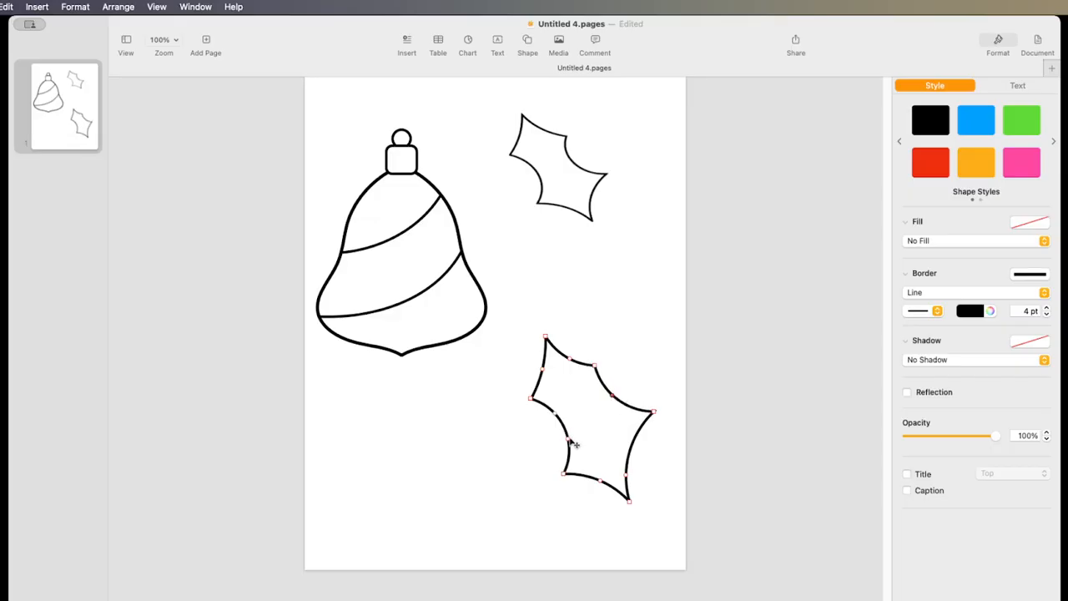
{"action": "left_click_drag", "start_coordinate": [572, 446], "coordinate": [571, 447]}
{"action": "left_click_drag", "start_coordinate": [634, 505], "coordinate": [635, 500]}
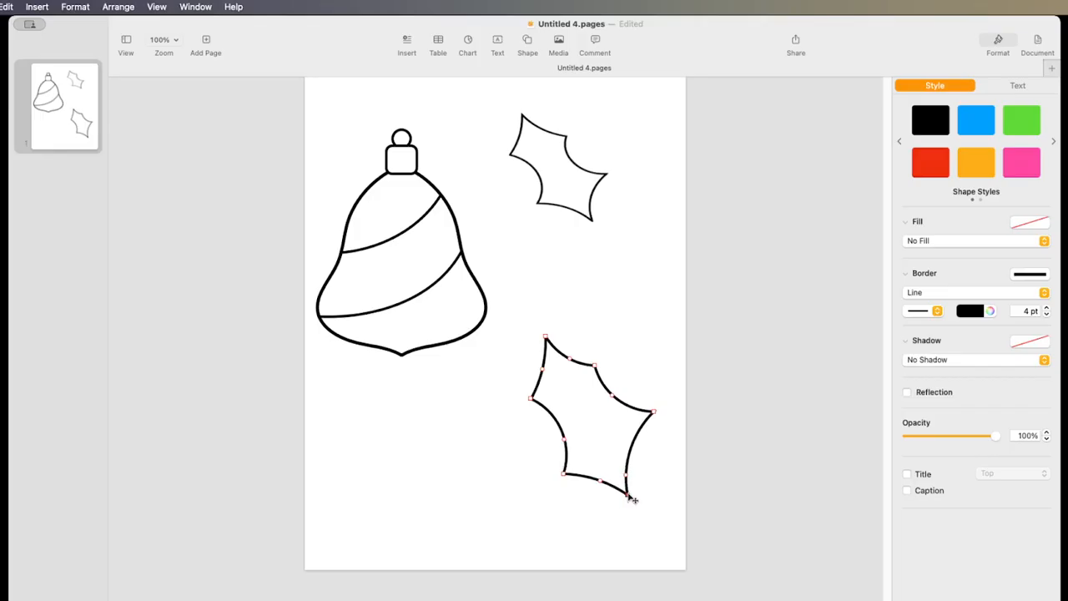
{"action": "left_click", "coordinate": [562, 474]}
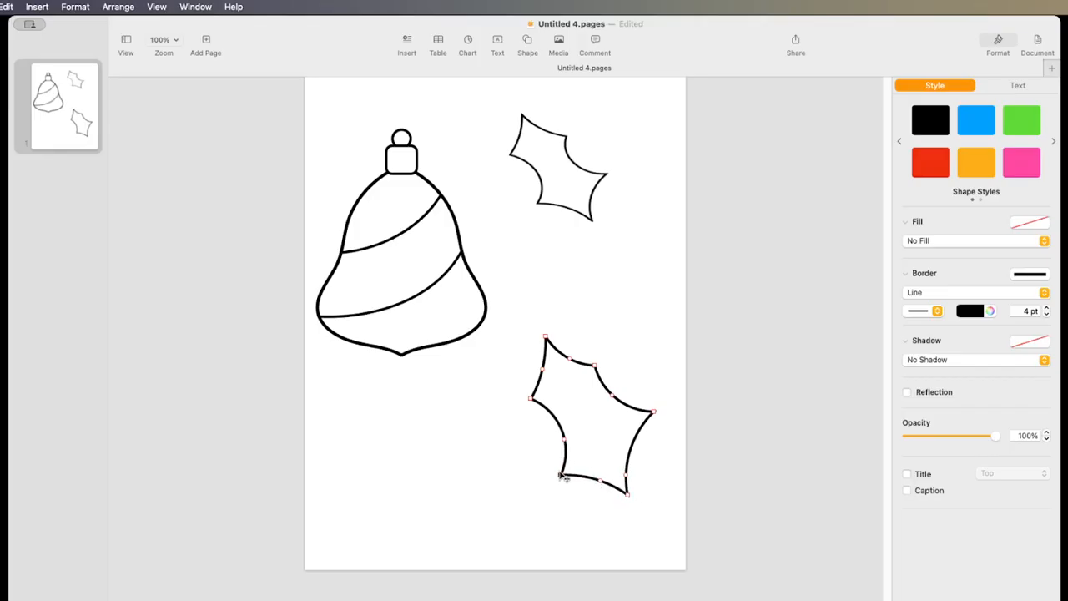
{"action": "mouse_move", "coordinate": [530, 399]}
{"action": "left_mouse_down"}
{"action": "mouse_move", "coordinate": [546, 370]}
{"action": "mouse_move", "coordinate": [533, 401]}
{"action": "left_mouse_up"}
Delete the holly leaf image and move the original leaf shape up beside the bell, at about X 4.81 in and Y 1.93 in
{"action": "left_click", "coordinate": [598, 204]}
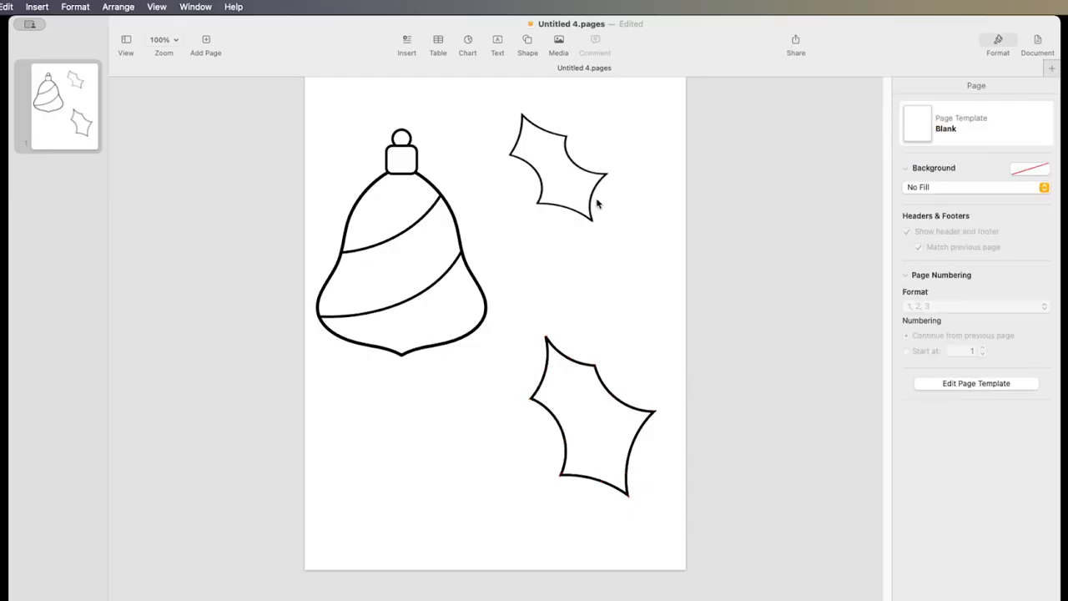
{"action": "left_click", "coordinate": [590, 204]}
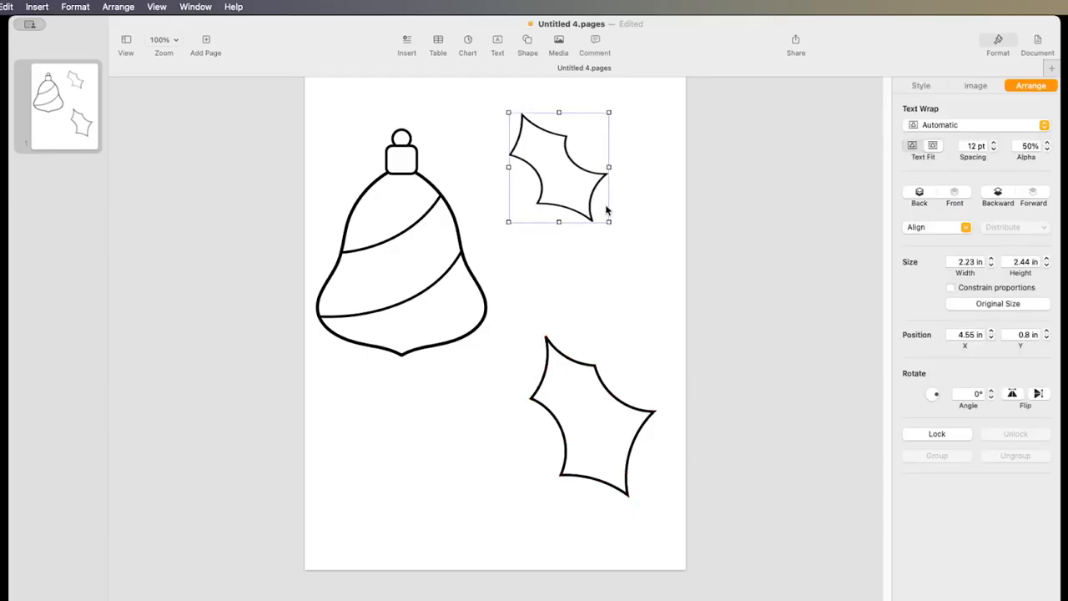
{"action": "key", "text": "Delete"}
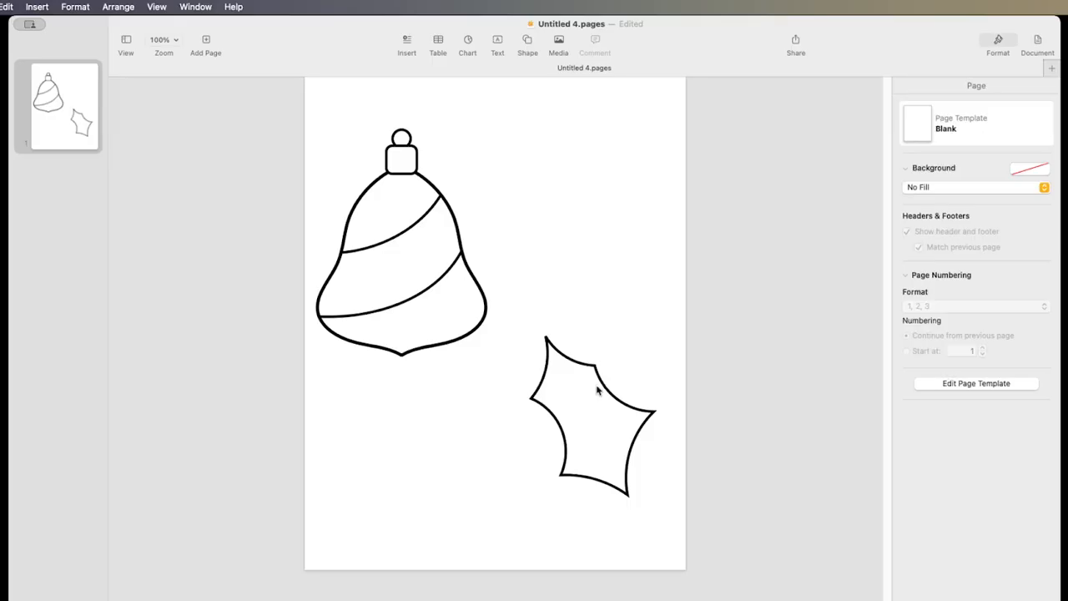
{"action": "left_click_drag", "start_coordinate": [604, 386], "coordinate": [594, 215]}
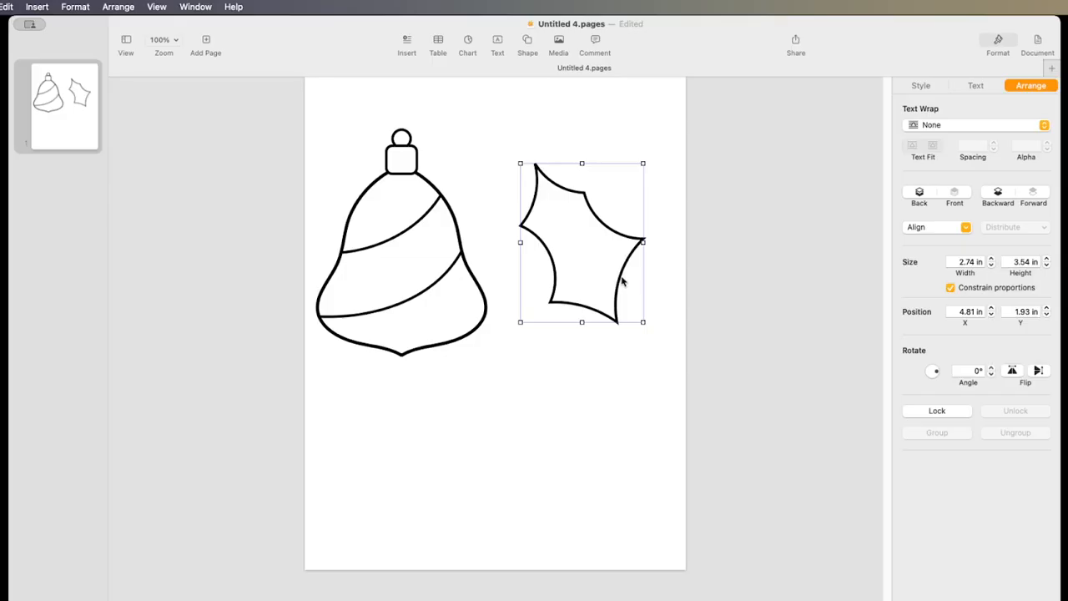
{"action": "left_click", "coordinate": [561, 429]}
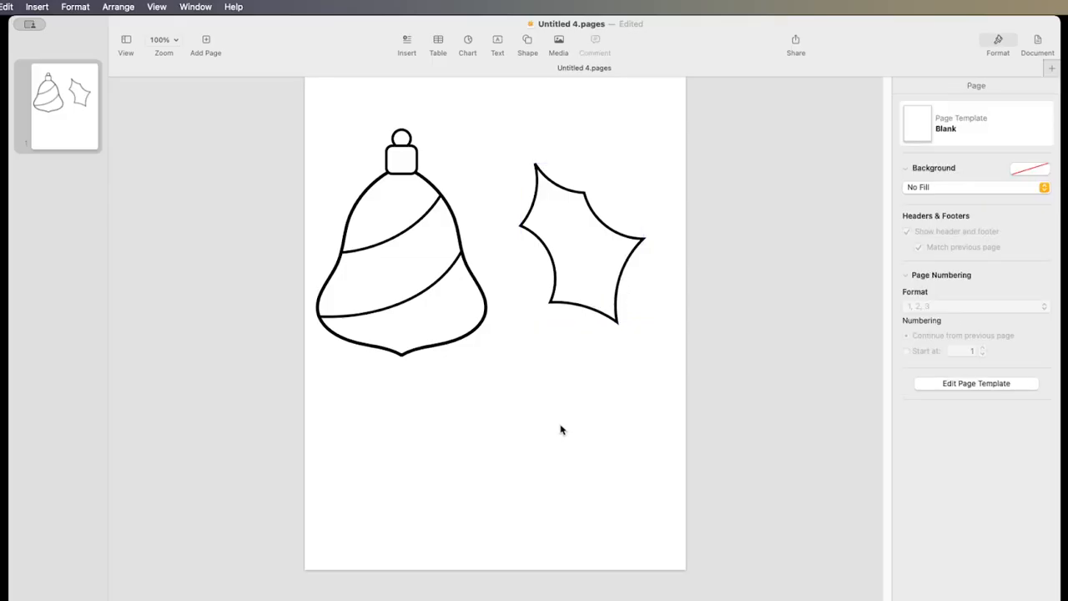
Paste a copy of the leaf, shrink it to about 1.83 by 2.37 in over the bell, and move the large leaf to the page's lower right
{"action": "key", "text": "super+v"}
{"action": "left_click_drag", "start_coordinate": [587, 285], "coordinate": [570, 439]}
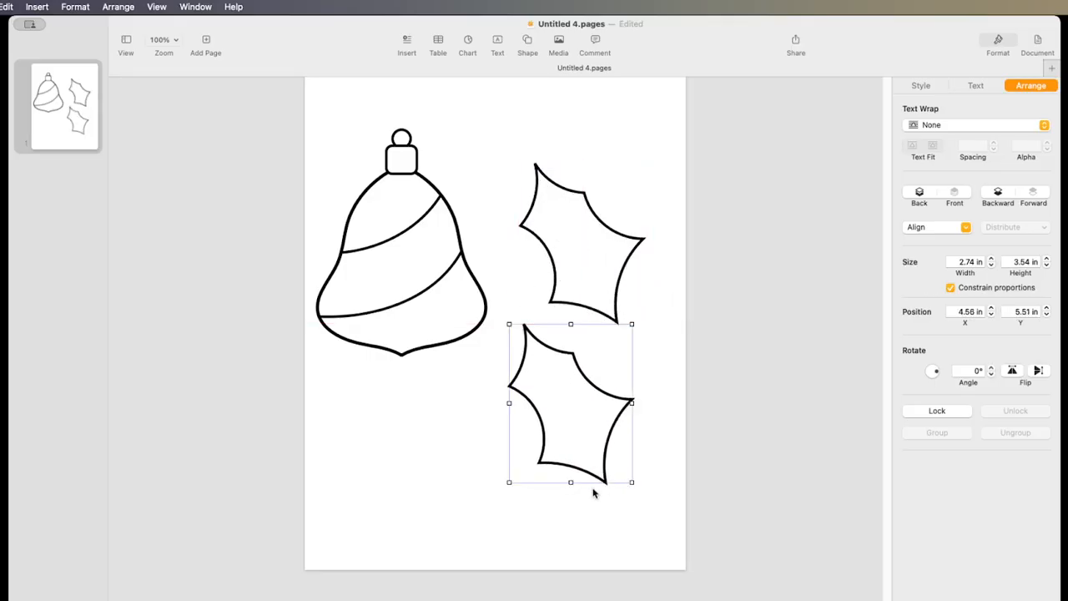
{"action": "left_click_drag", "start_coordinate": [571, 482], "coordinate": [568, 436]}
{"action": "left_click_drag", "start_coordinate": [584, 377], "coordinate": [448, 217]}
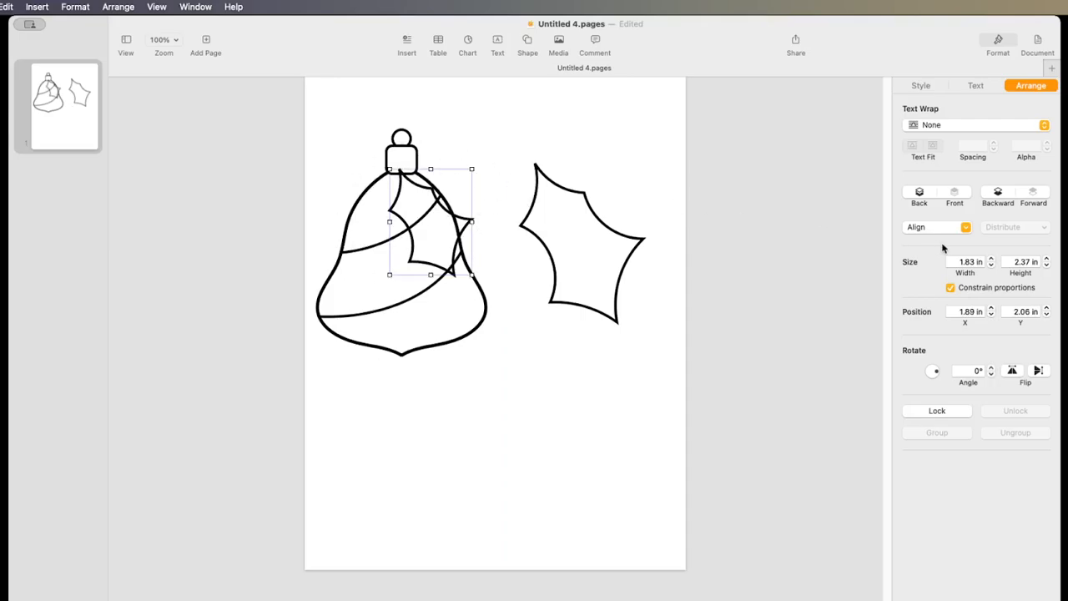
{"action": "left_click_drag", "start_coordinate": [617, 238], "coordinate": [645, 449]}
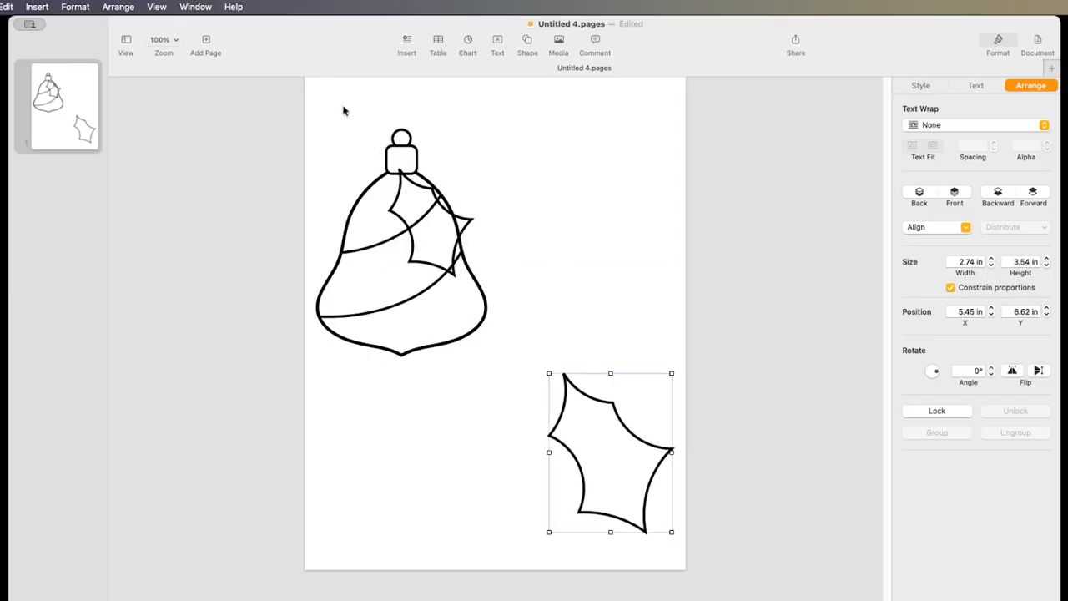
Move the bell and small leaf together to the page's middle and enlarge the bell to about 4.18 in wide and 5.67 in high
{"action": "left_click_drag", "start_coordinate": [326, 109], "coordinate": [526, 336]}
{"action": "left_click_drag", "start_coordinate": [452, 273], "coordinate": [542, 267]}
{"action": "left_click_drag", "start_coordinate": [495, 352], "coordinate": [495, 378]}
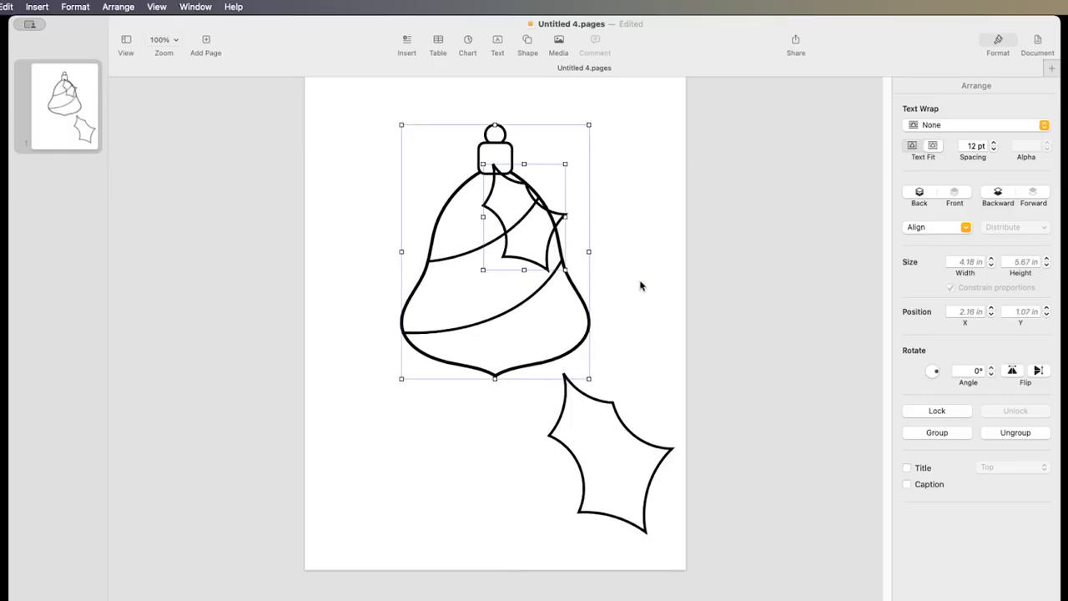
{"action": "left_click", "coordinate": [640, 285]}
Place the small leaf over the bell's right edge and give it a white colour fill
{"action": "left_click_drag", "start_coordinate": [544, 251], "coordinate": [586, 263]}
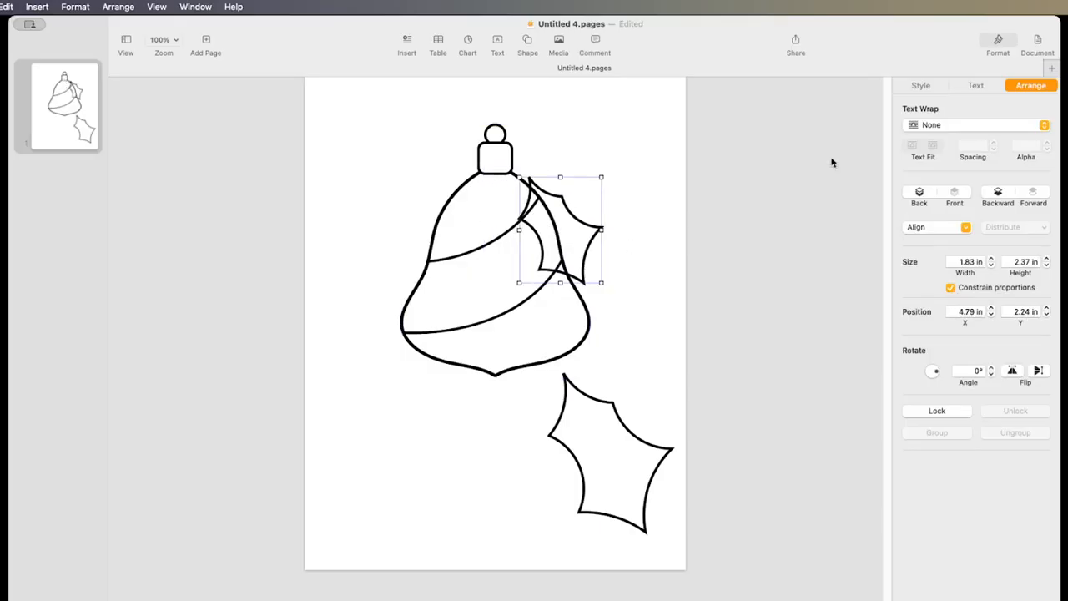
{"action": "left_click", "coordinate": [928, 86]}
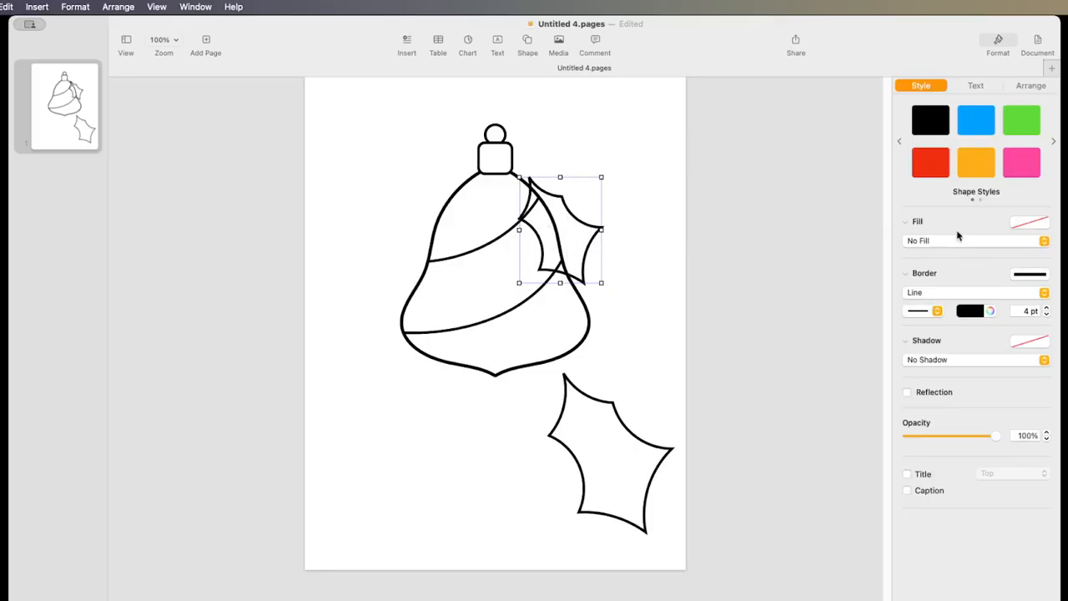
{"action": "left_click", "coordinate": [923, 241]}
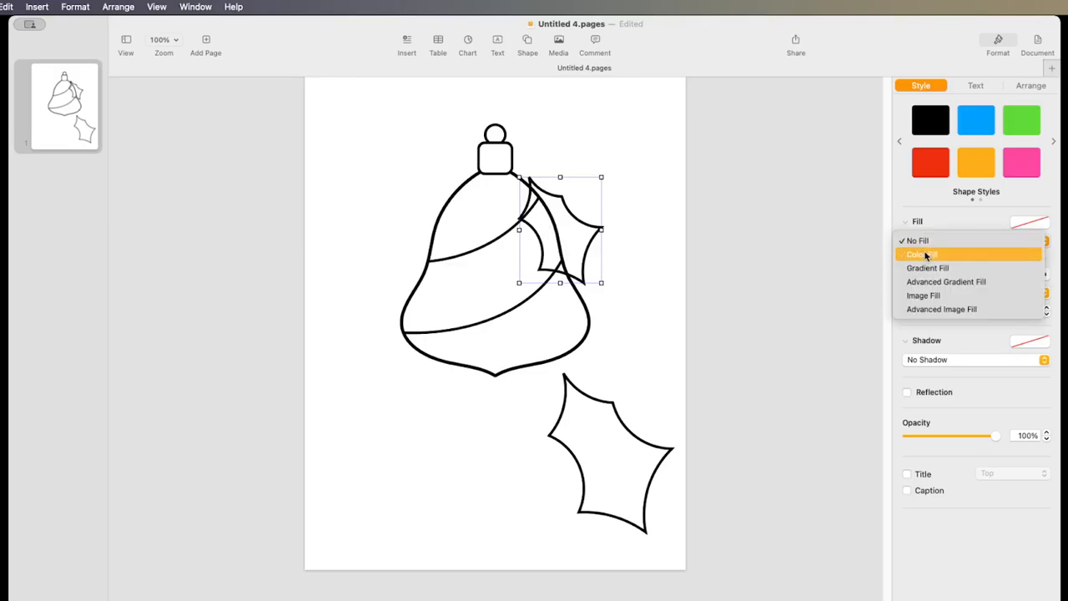
{"action": "left_click", "coordinate": [925, 255]}
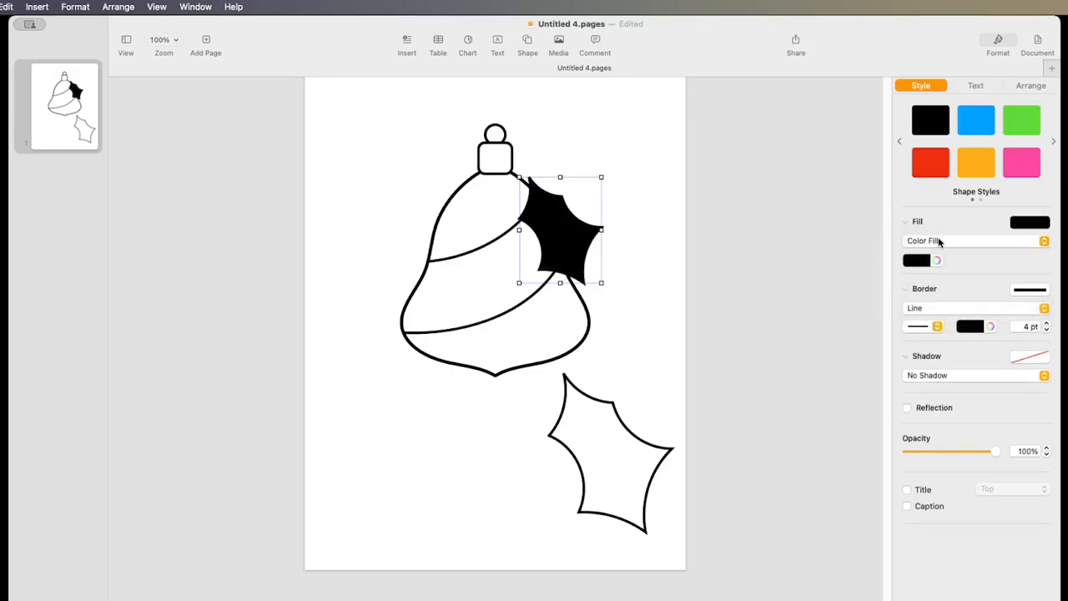
{"action": "left_click", "coordinate": [938, 241]}
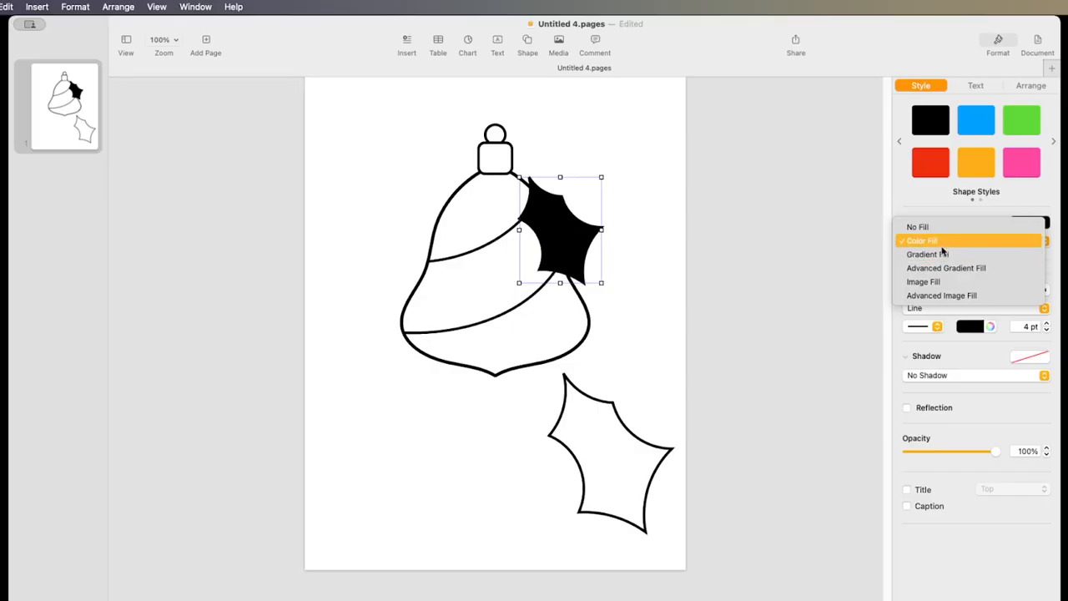
{"action": "left_click", "coordinate": [942, 244]}
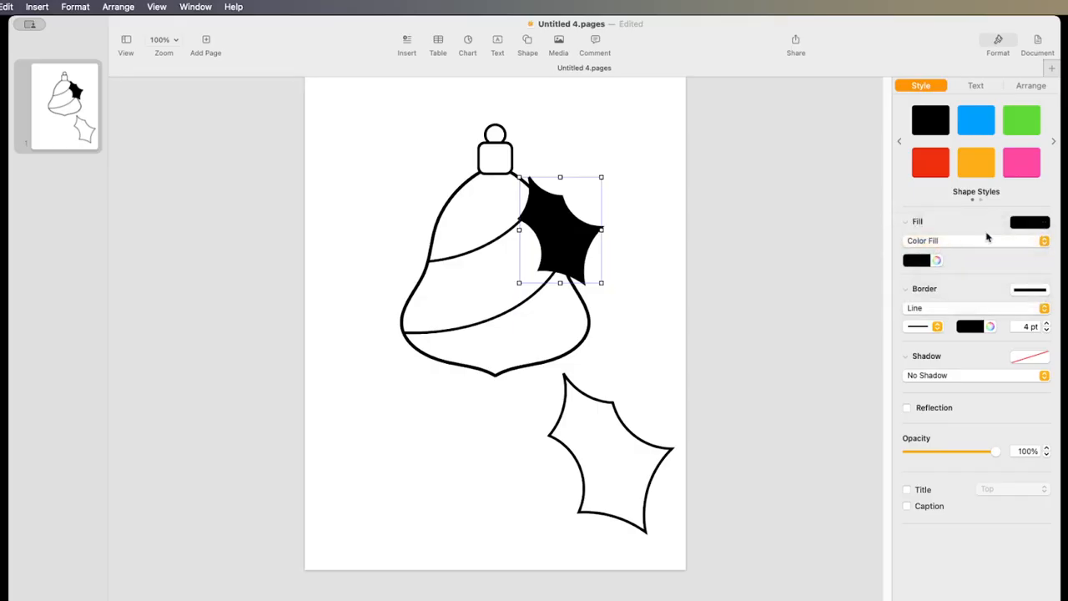
{"action": "left_click", "coordinate": [1044, 225]}
{"action": "left_click", "coordinate": [949, 337]}
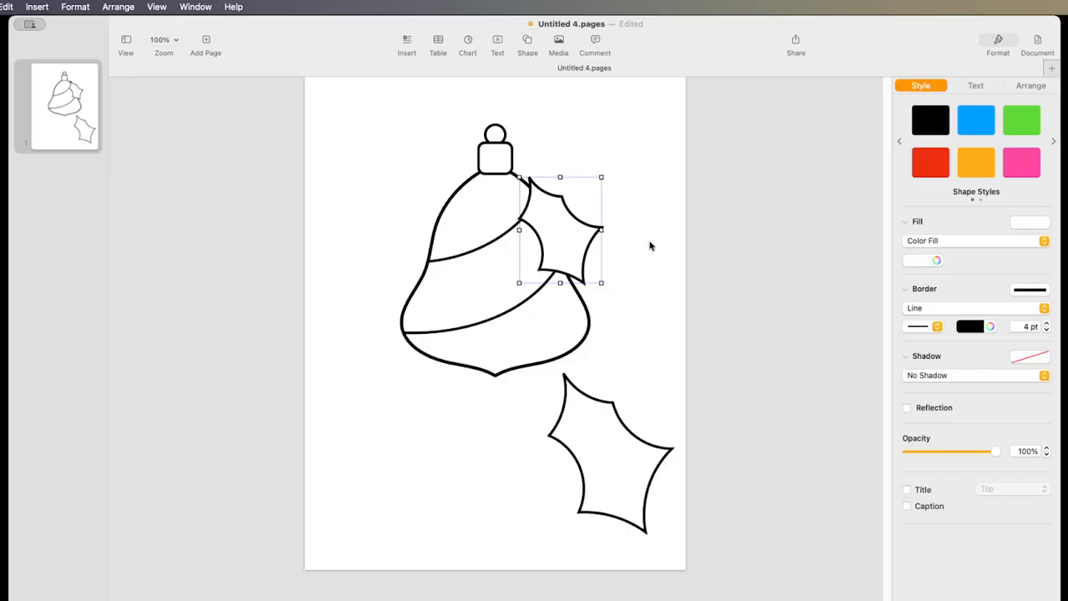
Shift the small leaf outward along the bell's right edge and rotate it to about 286.6°
{"action": "left_click_drag", "start_coordinate": [594, 230], "coordinate": [607, 219]}
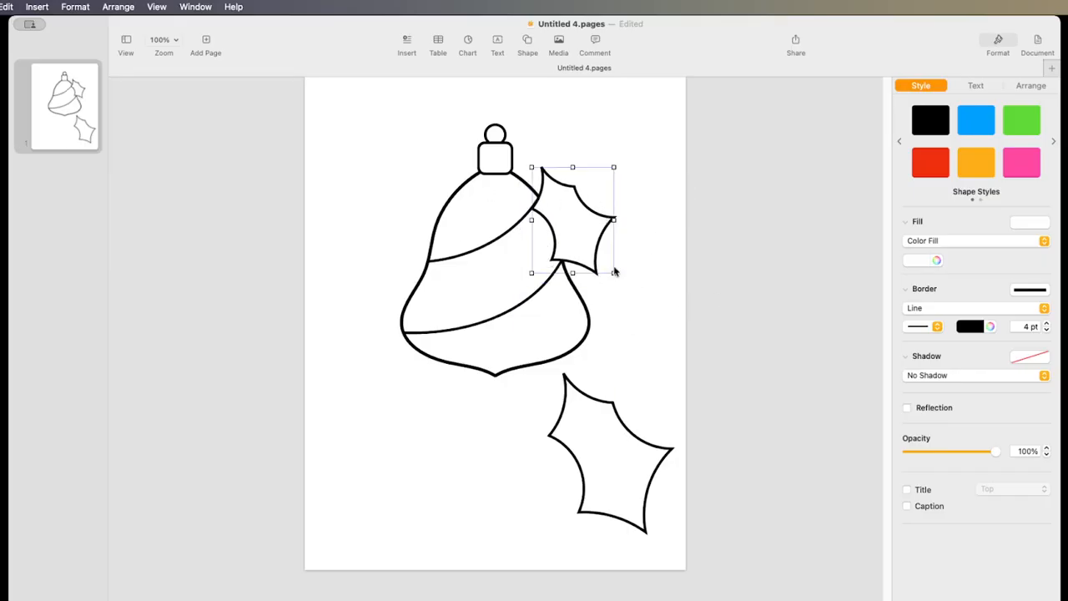
{"action": "left_click", "coordinate": [1033, 86]}
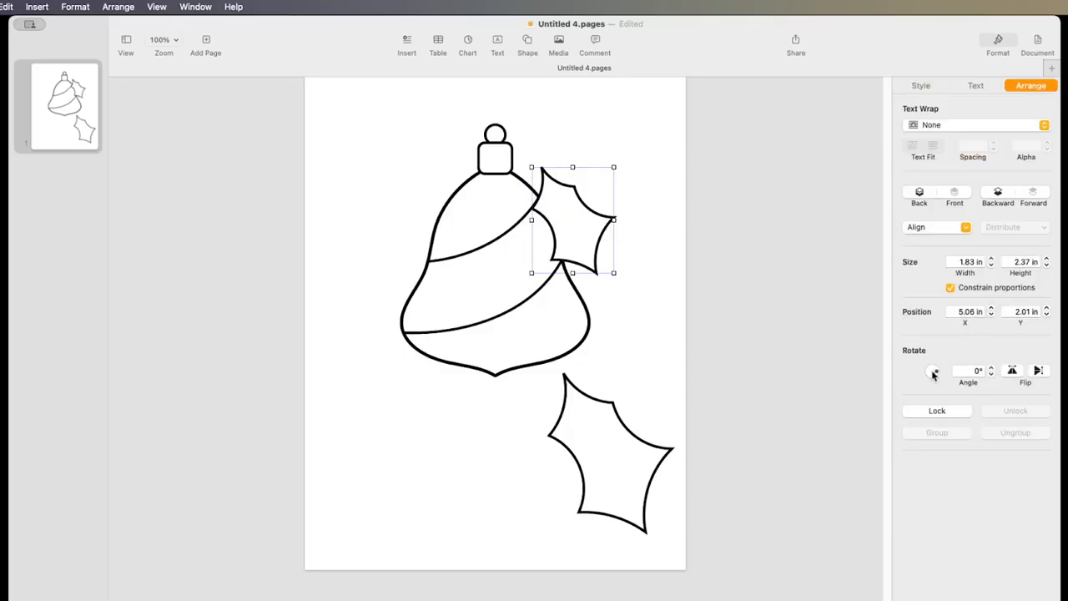
{"action": "mouse_move", "coordinate": [936, 374]}
{"action": "left_mouse_down"}
{"action": "mouse_move", "coordinate": [929, 368]}
{"action": "mouse_move", "coordinate": [940, 384]}
{"action": "mouse_move", "coordinate": [935, 376]}
{"action": "left_mouse_up"}
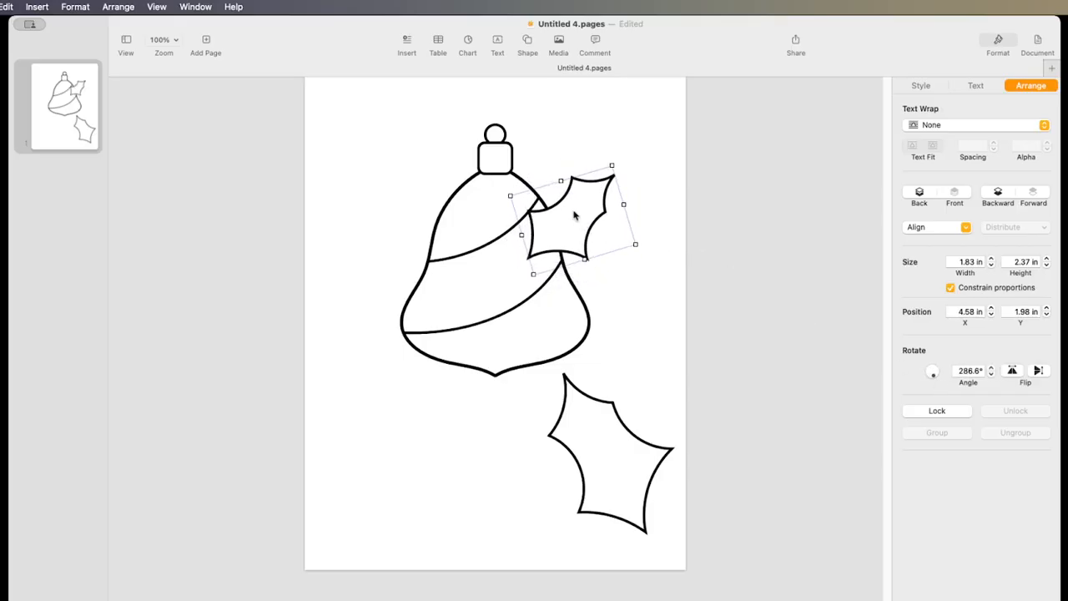
Move the rotated leaf beside the bell's cap, at about X 4.27 in and Y 1.17 in, and enlarge it to about 1.92 by 2.48 in
{"action": "left_click_drag", "start_coordinate": [593, 222], "coordinate": [571, 227]}
{"action": "left_click_drag", "start_coordinate": [568, 171], "coordinate": [615, 171]}
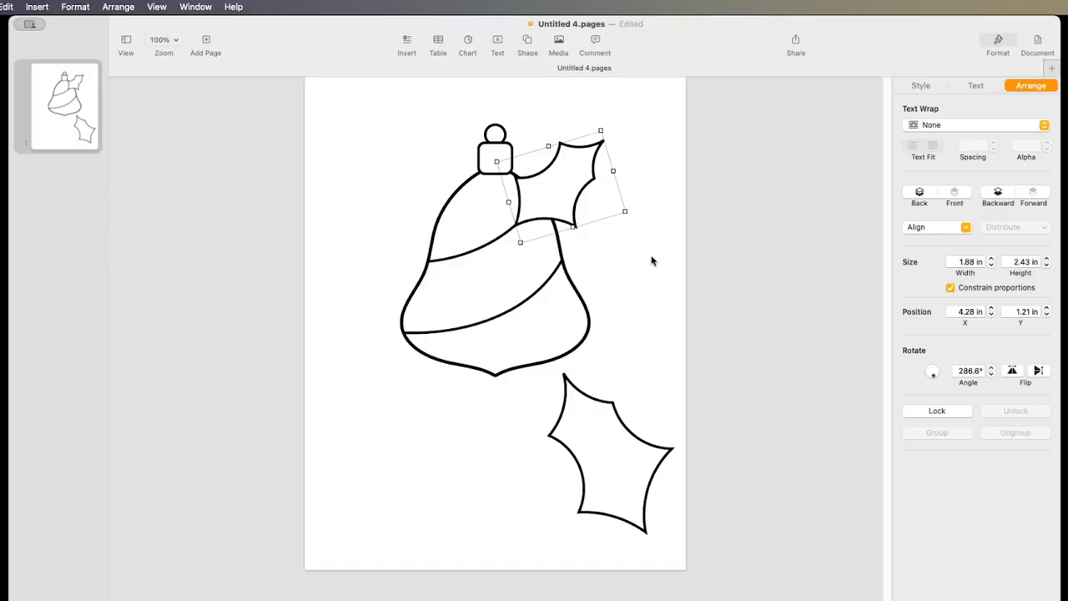
{"action": "left_click_drag", "start_coordinate": [612, 170], "coordinate": [615, 170]}
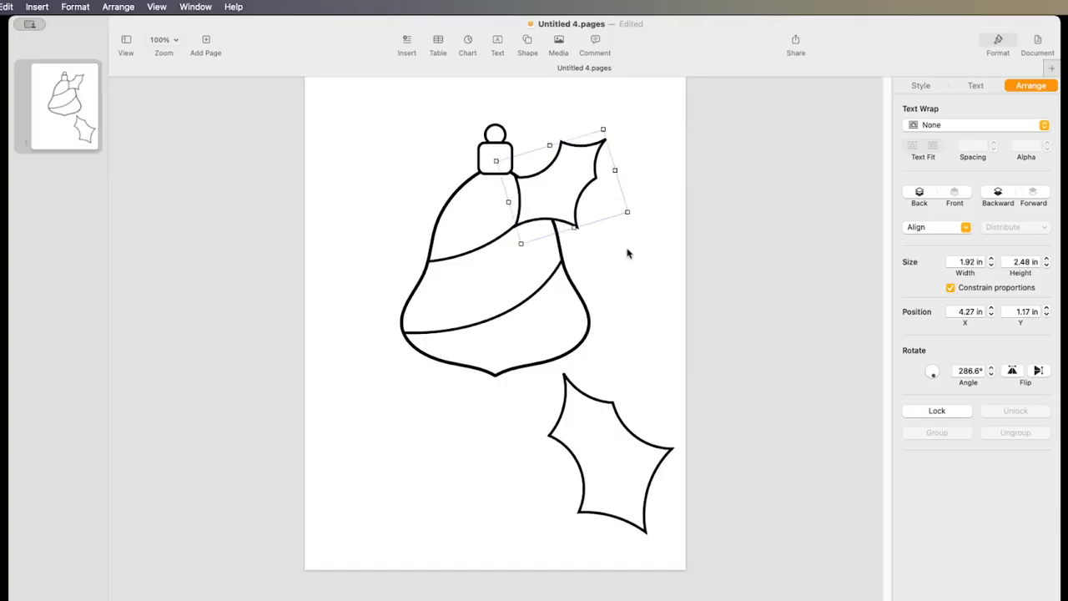
Reshape the leaf beside the bell's cap so its lower tip meets the bell's right edge, then enlarge it to about 2.06 by 2.33 in
{"action": "double_click", "coordinate": [583, 197]}
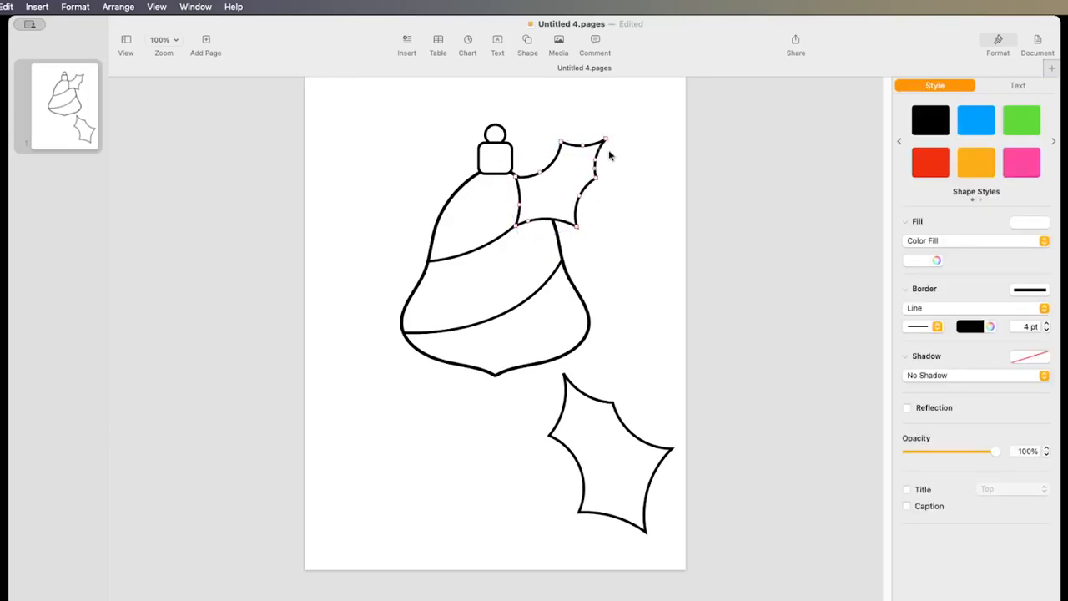
{"action": "left_click_drag", "start_coordinate": [605, 141], "coordinate": [601, 144]}
{"action": "mouse_move", "coordinate": [598, 183]}
{"action": "left_mouse_down"}
{"action": "mouse_move", "coordinate": [607, 194]}
{"action": "mouse_move", "coordinate": [597, 185]}
{"action": "left_mouse_up"}
{"action": "left_click_drag", "start_coordinate": [585, 234], "coordinate": [566, 242]}
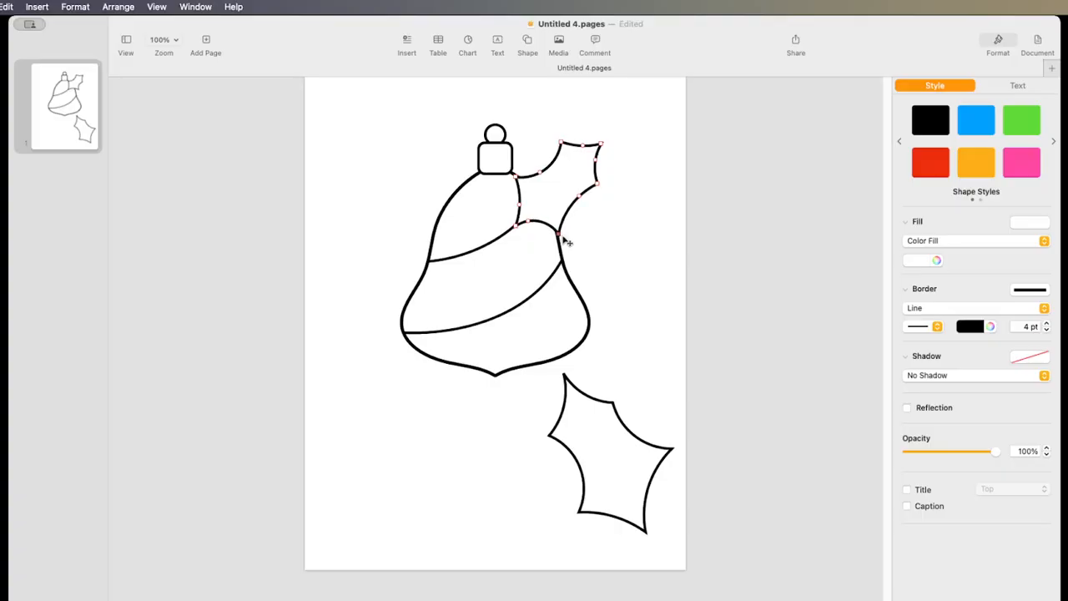
{"action": "left_click_drag", "start_coordinate": [579, 196], "coordinate": [609, 193]}
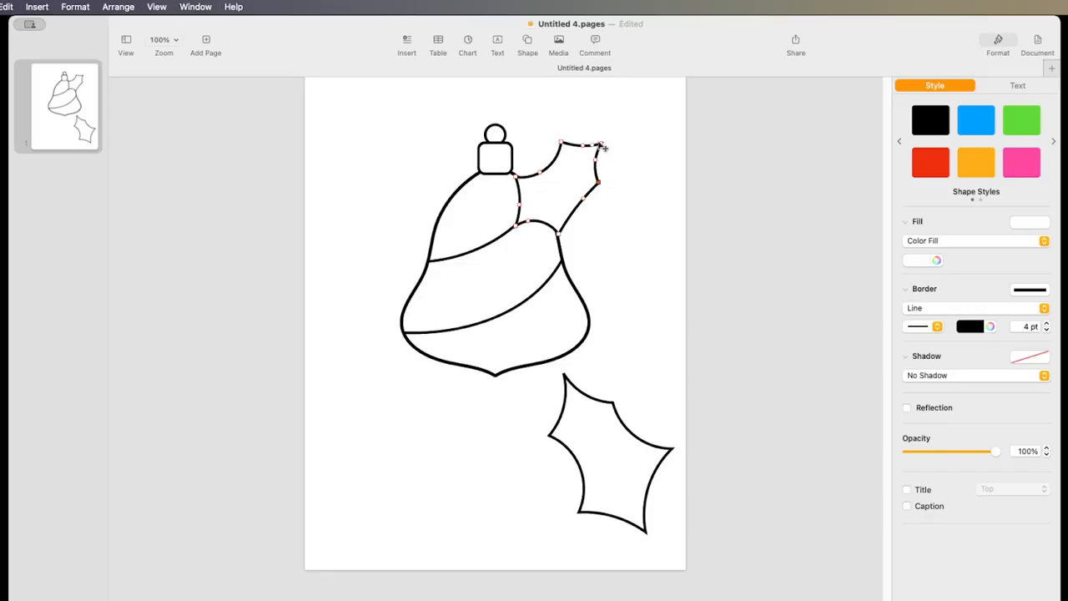
{"action": "left_click_drag", "start_coordinate": [604, 151], "coordinate": [579, 156]}
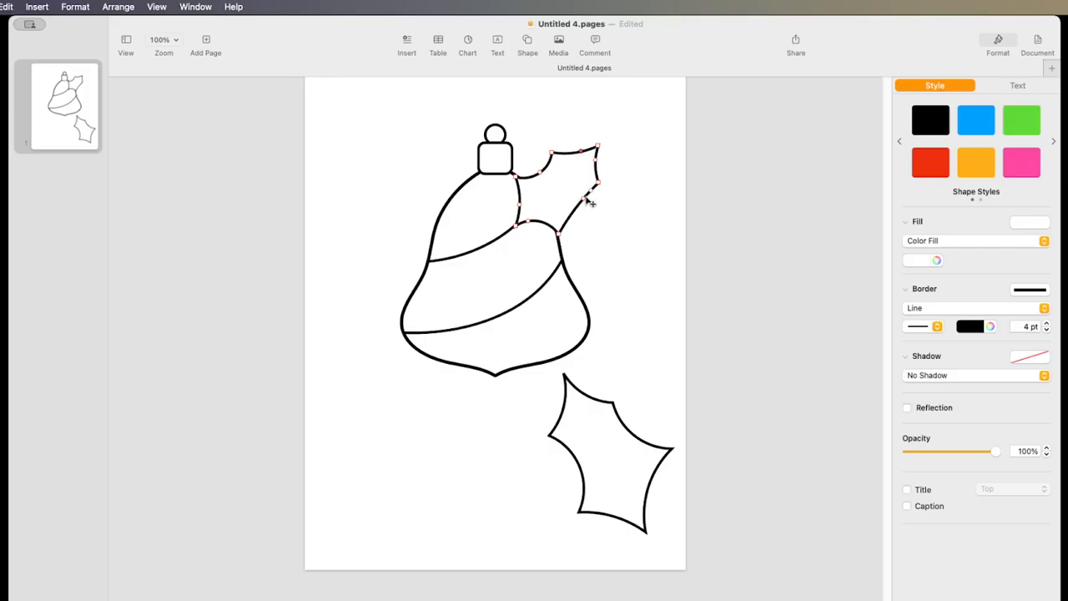
{"action": "left_click_drag", "start_coordinate": [588, 203], "coordinate": [582, 198]}
{"action": "left_click_drag", "start_coordinate": [561, 236], "coordinate": [562, 246]}
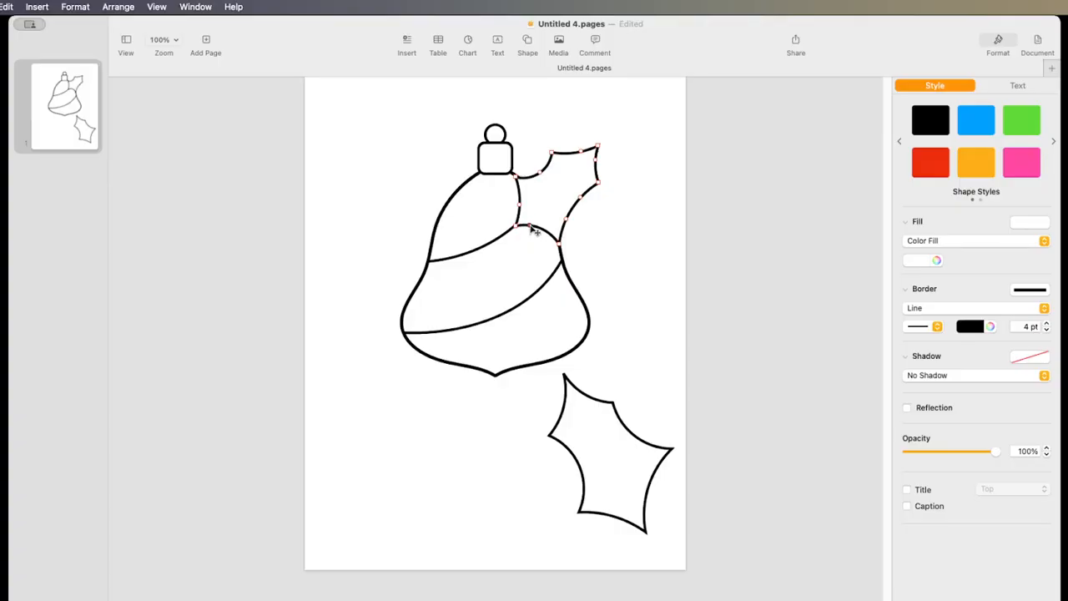
{"action": "left_click", "coordinate": [600, 182]}
{"action": "left_click", "coordinate": [656, 259]}
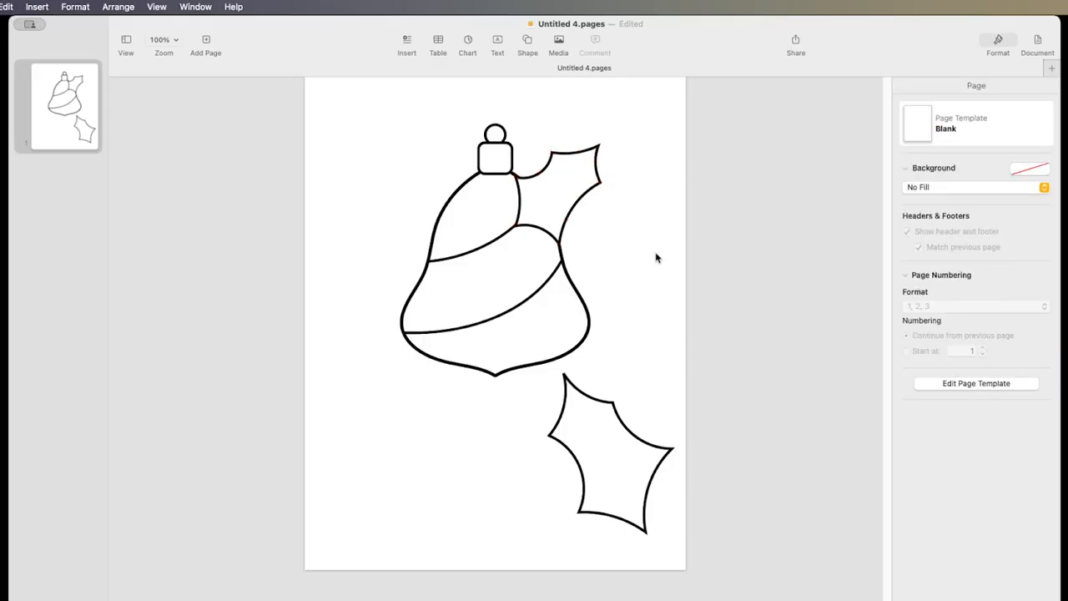
{"action": "left_click", "coordinate": [595, 151]}
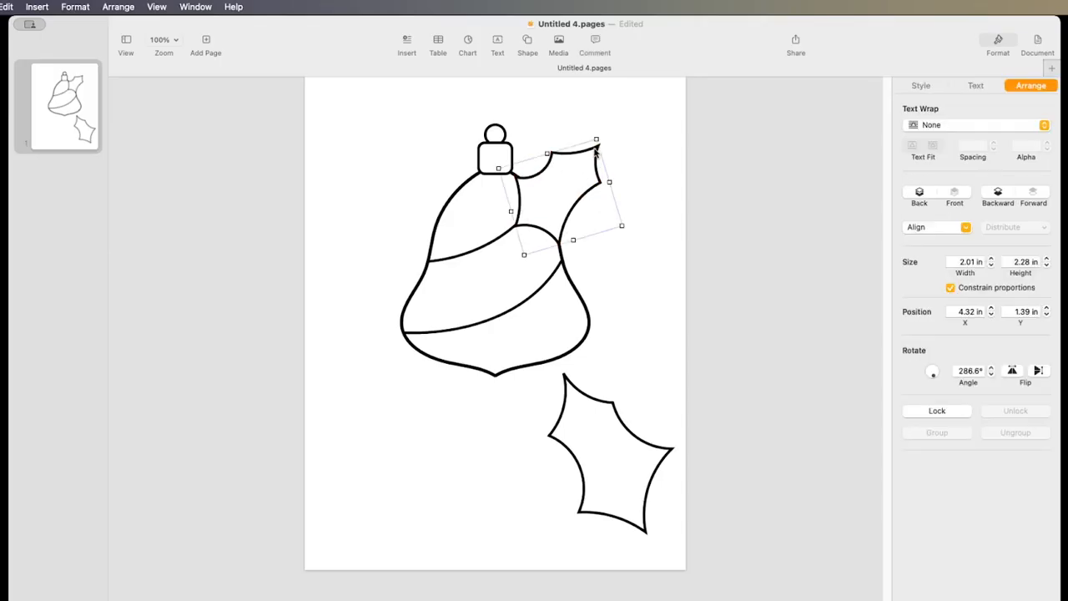
{"action": "mouse_move", "coordinate": [596, 140]}
{"action": "left_mouse_down"}
{"action": "mouse_move", "coordinate": [584, 150]}
{"action": "mouse_move", "coordinate": [600, 138]}
{"action": "left_mouse_up"}
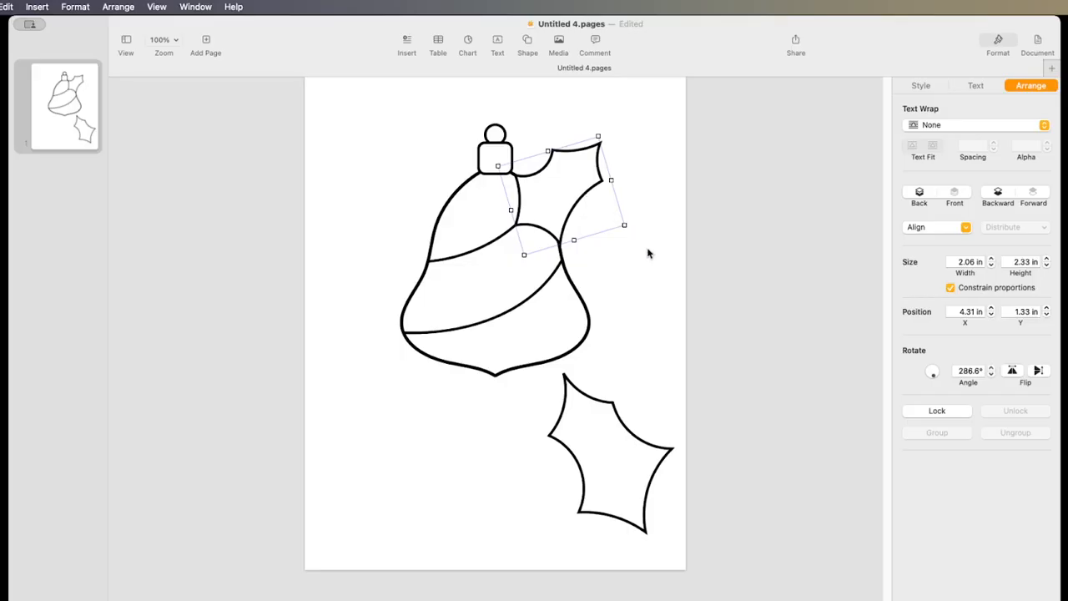
Duplicate the leaf, flip the copy horizontally and enlarge it to about 2.52 by 2.85 in over the bell's right edge
{"action": "key", "text": "super+d"}
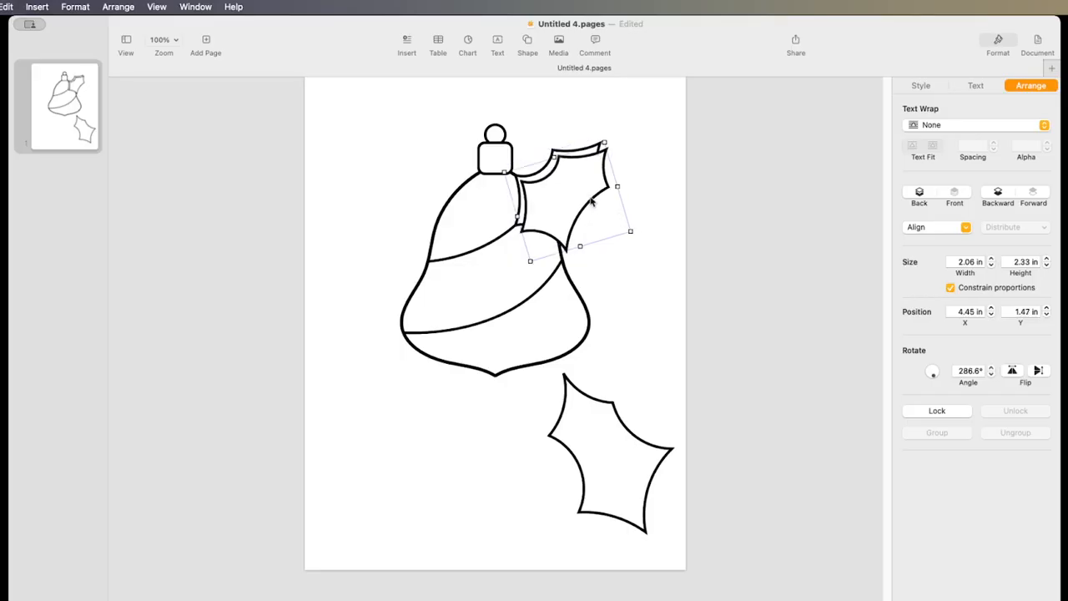
{"action": "left_click", "coordinate": [1014, 371]}
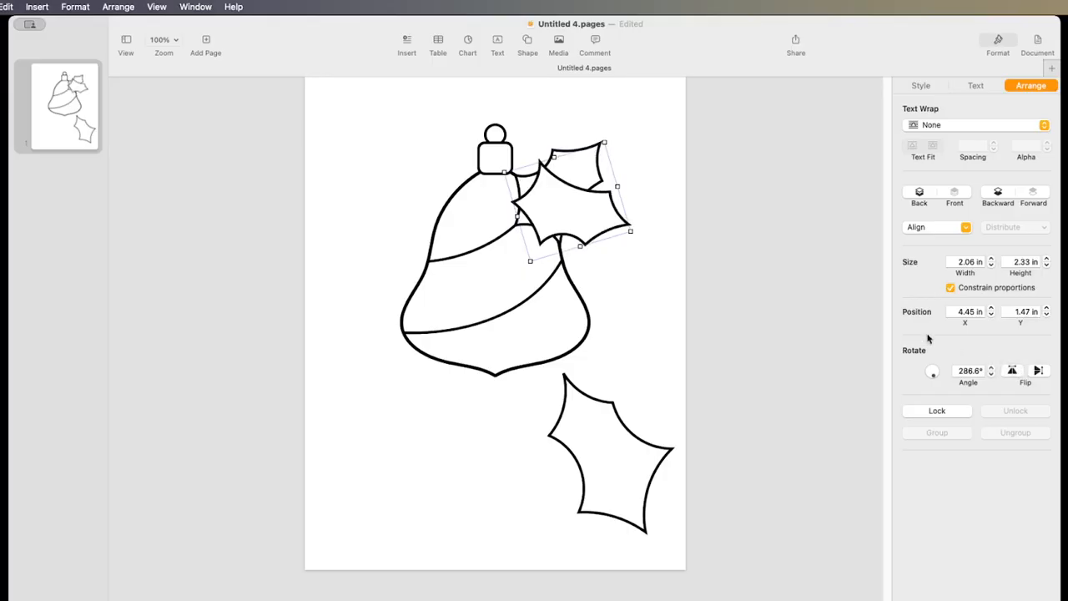
{"action": "left_click_drag", "start_coordinate": [625, 224], "coordinate": [662, 261]}
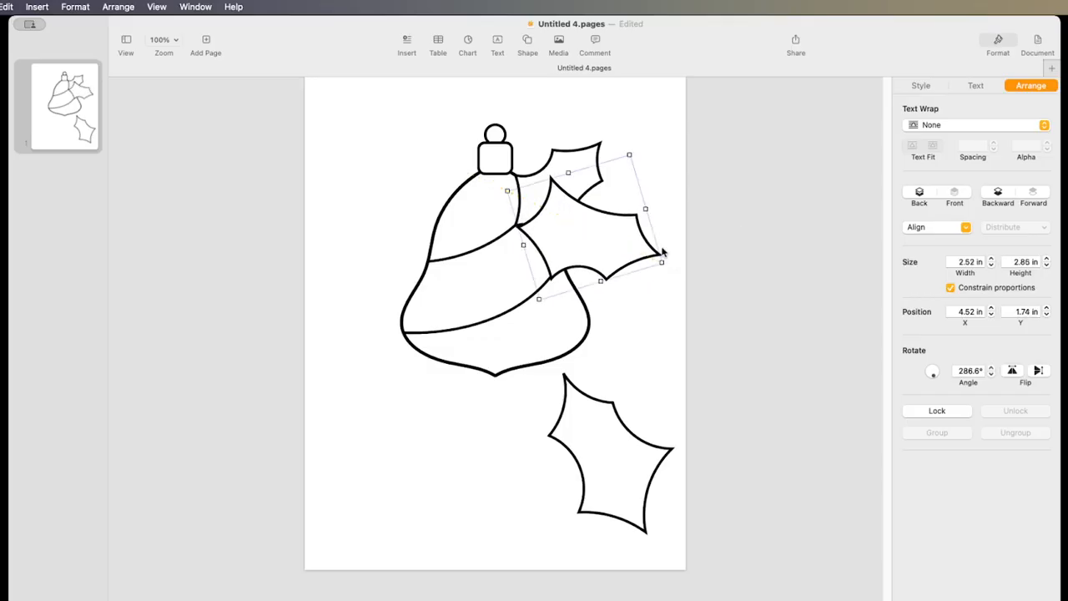
Try sending the flipped leaf copy to the back, behind the bell
{"action": "right_click", "coordinate": [622, 218]}
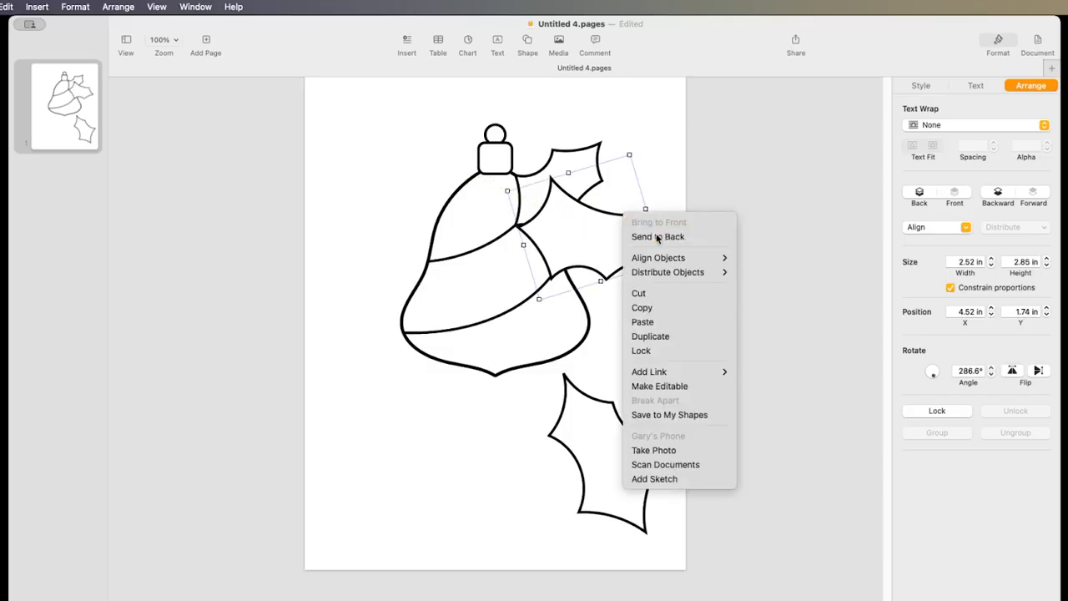
{"action": "left_click", "coordinate": [656, 237]}
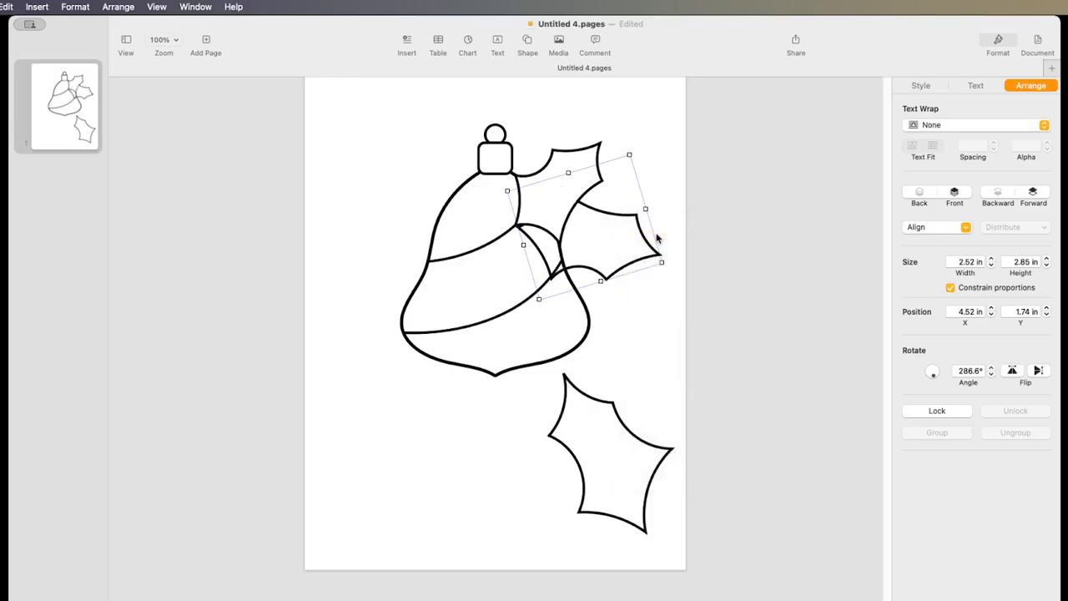
{"action": "left_click", "coordinate": [525, 310]}
{"action": "right_click", "coordinate": [525, 310]}
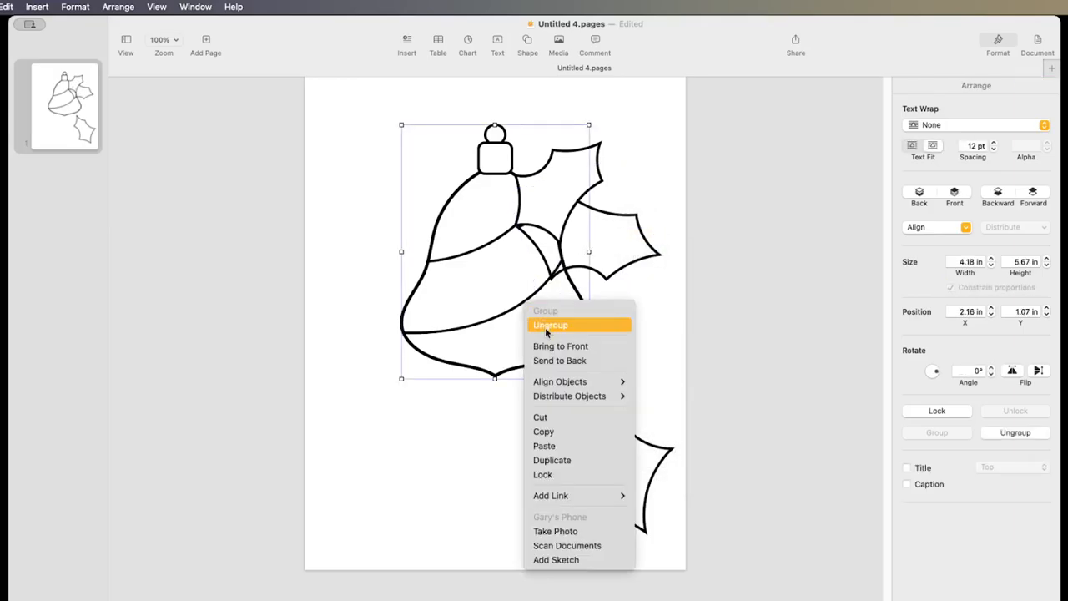
{"action": "left_click", "coordinate": [518, 383]}
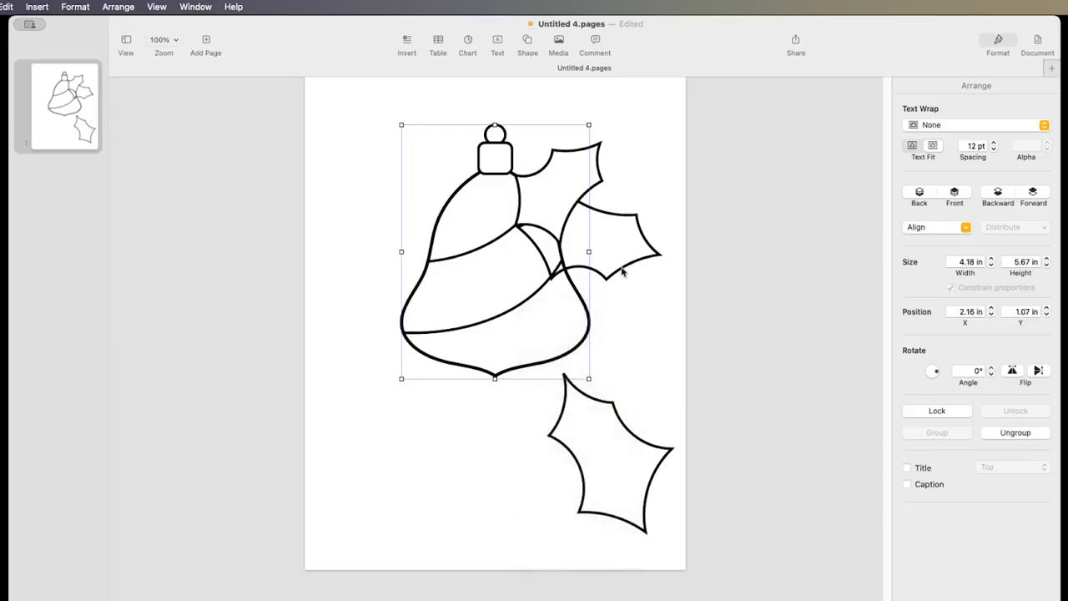
Bring the flipped leaf copy to the front, then bring the original upper leaf in front of it
{"action": "left_click", "coordinate": [648, 258]}
{"action": "right_click", "coordinate": [648, 259]}
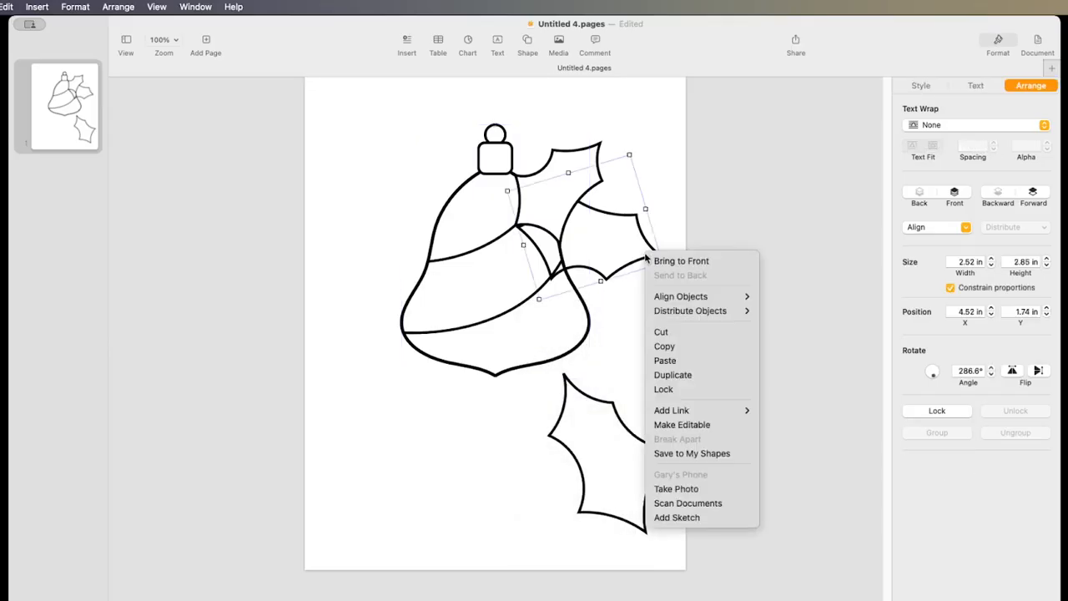
{"action": "left_click", "coordinate": [656, 260]}
{"action": "left_click", "coordinate": [592, 147]}
{"action": "right_click", "coordinate": [593, 147]}
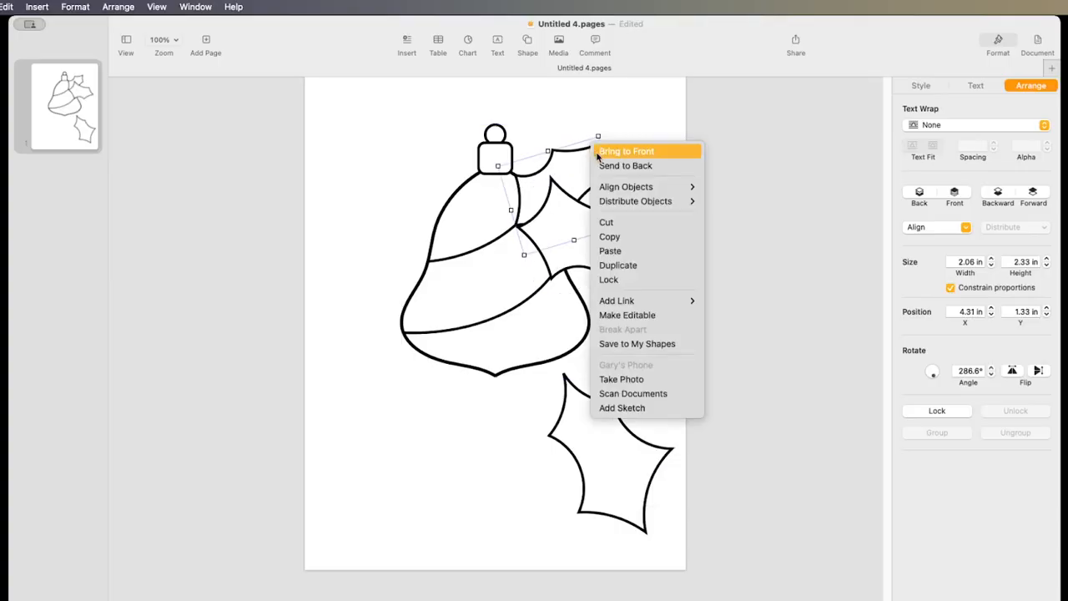
{"action": "left_click", "coordinate": [599, 153]}
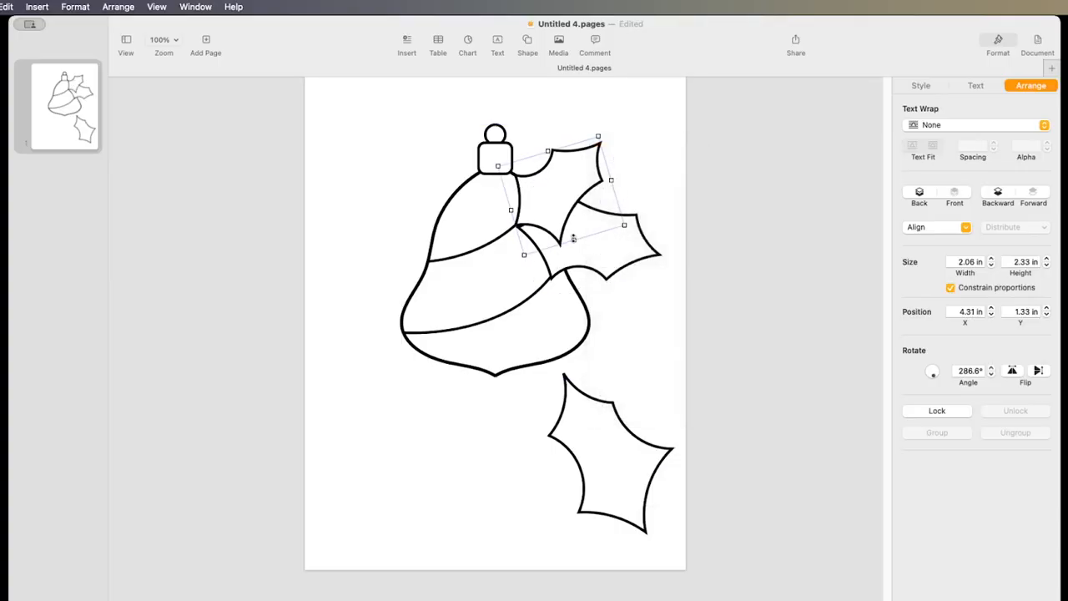
Enlarge the upper leaf to about 2.11 by 2.39 in and shrink the flipped leaf beneath it to about 1.68 by 1.9 in
{"action": "mouse_move", "coordinate": [574, 241]}
{"action": "left_mouse_down"}
{"action": "mouse_move", "coordinate": [579, 255]}
{"action": "mouse_move", "coordinate": [587, 242]}
{"action": "mouse_move", "coordinate": [576, 242]}
{"action": "left_mouse_up"}
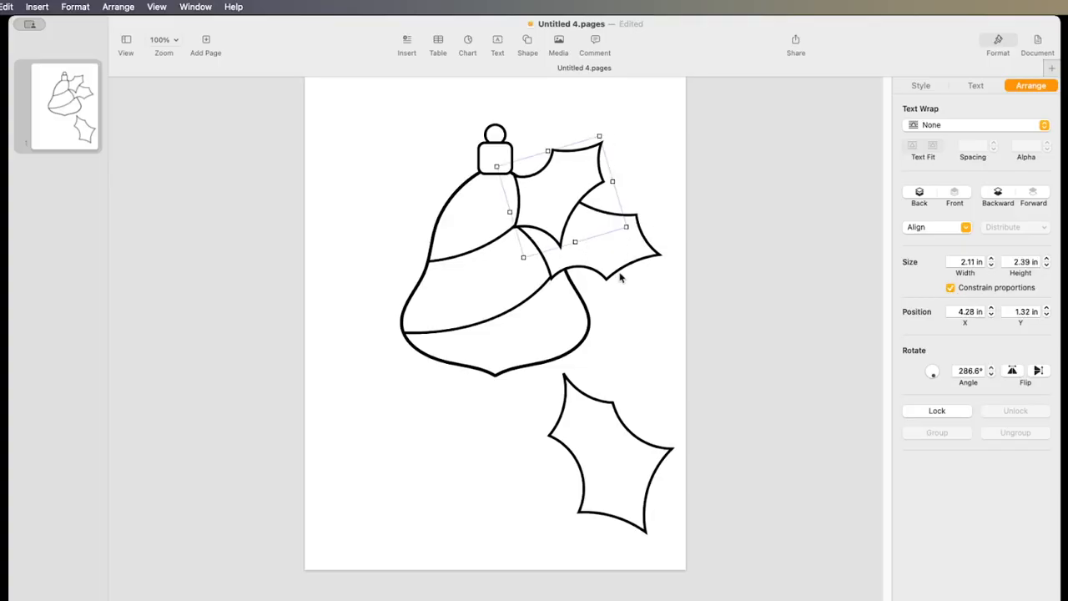
{"action": "left_click", "coordinate": [619, 271]}
{"action": "mouse_move", "coordinate": [619, 271]}
{"action": "left_mouse_down"}
{"action": "mouse_move", "coordinate": [601, 292]}
{"action": "mouse_move", "coordinate": [644, 257]}
{"action": "mouse_move", "coordinate": [627, 261]}
{"action": "mouse_move", "coordinate": [630, 244]}
{"action": "mouse_move", "coordinate": [629, 253]}
{"action": "left_mouse_up"}
{"action": "left_click_drag", "start_coordinate": [660, 186], "coordinate": [634, 241]}
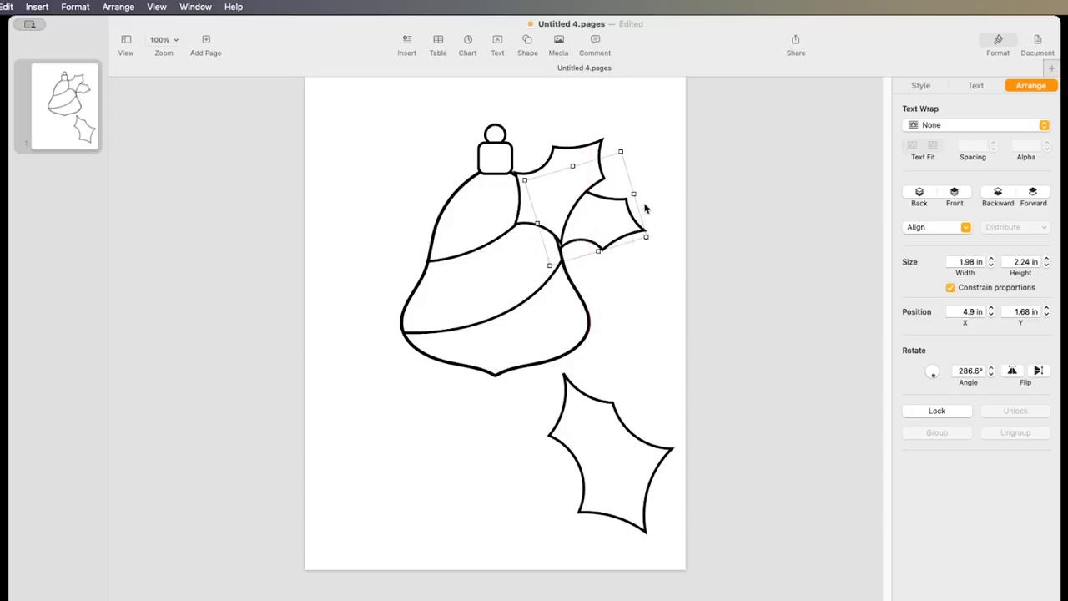
{"action": "left_click_drag", "start_coordinate": [631, 191], "coordinate": [634, 237]}
{"action": "key", "text": "super+z"}
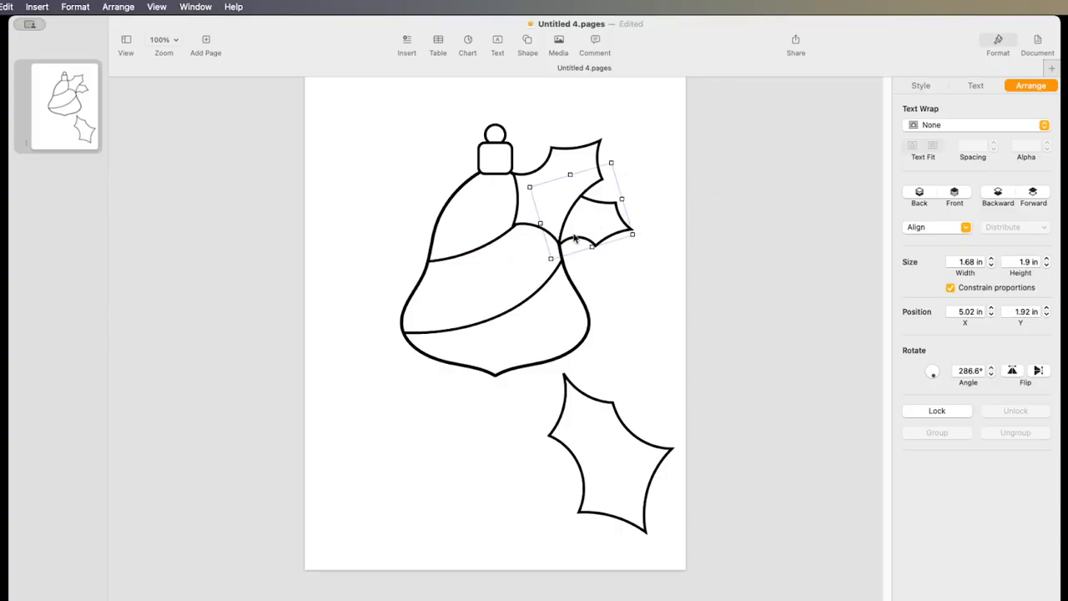
Move the flipped leaf to the page's upper-left corner and shrink the leaf on the bell to about 1.72 by 1.95 in
{"action": "left_click", "coordinate": [600, 148]}
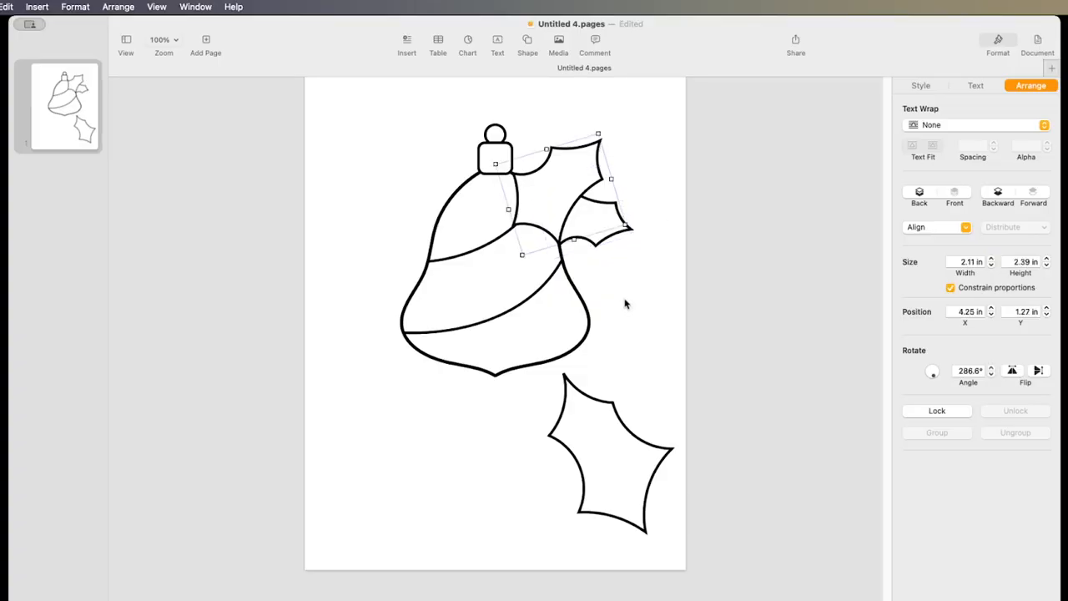
{"action": "left_click", "coordinate": [628, 230]}
{"action": "left_click_drag", "start_coordinate": [630, 232], "coordinate": [349, 124]}
{"action": "left_click", "coordinate": [598, 186]}
{"action": "mouse_move", "coordinate": [611, 179]}
{"action": "left_mouse_down"}
{"action": "mouse_move", "coordinate": [627, 178]}
{"action": "mouse_move", "coordinate": [592, 184]}
{"action": "left_mouse_up"}
Make the leaf on the bell editable and move its points so the lower tip meets the bell's right edge and its left side curves outward
{"action": "right_click", "coordinate": [581, 191]}
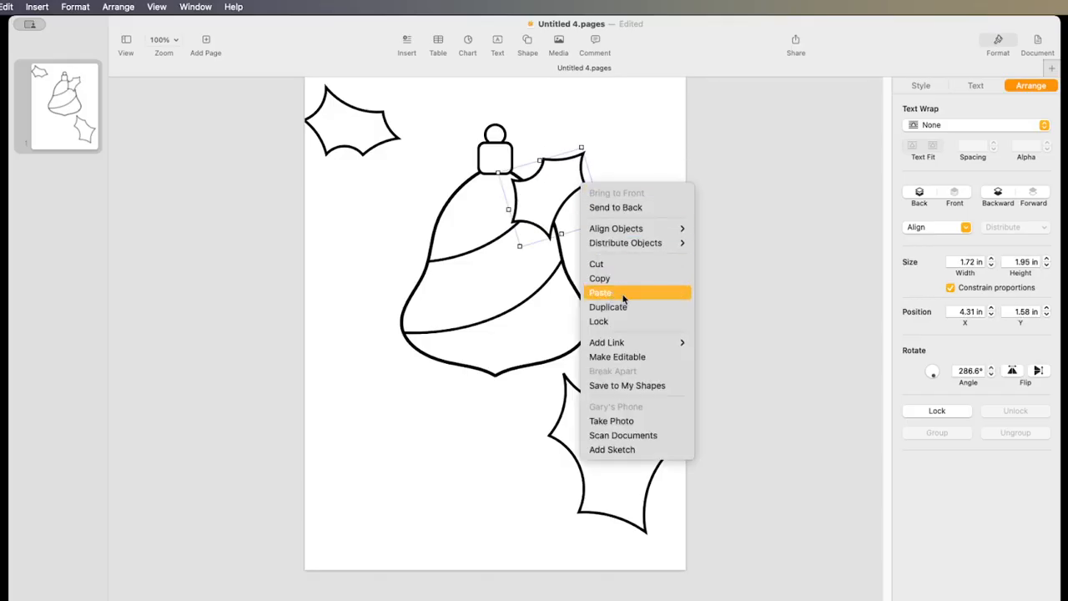
{"action": "left_click", "coordinate": [619, 357]}
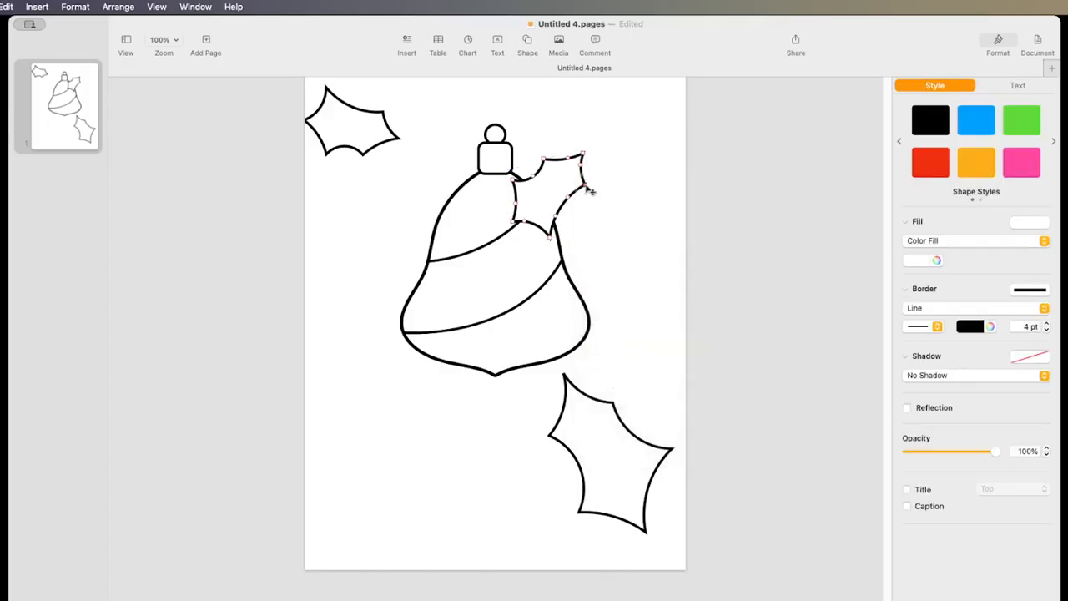
{"action": "mouse_move", "coordinate": [550, 238]}
{"action": "left_mouse_down"}
{"action": "mouse_move", "coordinate": [558, 232]}
{"action": "mouse_move", "coordinate": [564, 244]}
{"action": "left_mouse_up"}
{"action": "left_click_drag", "start_coordinate": [589, 192], "coordinate": [575, 165]}
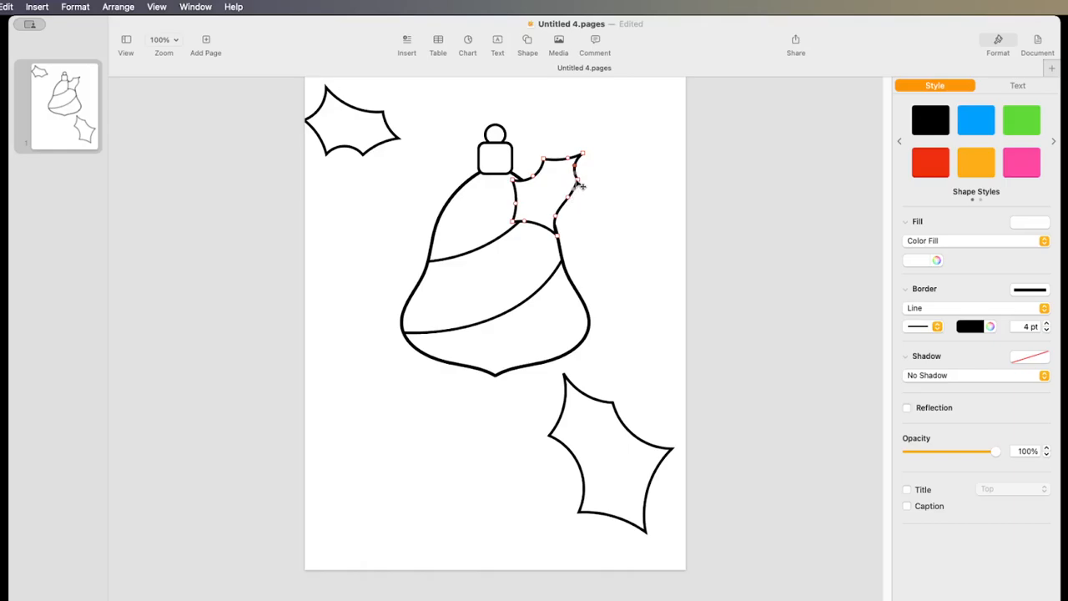
{"action": "left_click_drag", "start_coordinate": [578, 182], "coordinate": [562, 195]}
{"action": "left_click_drag", "start_coordinate": [513, 222], "coordinate": [515, 223]}
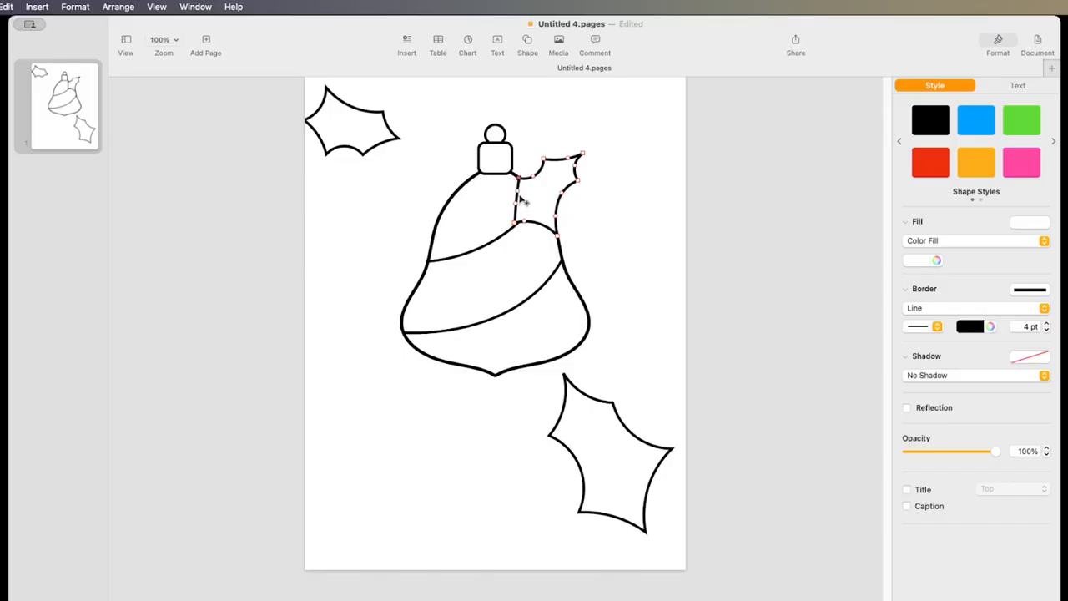
{"action": "left_click_drag", "start_coordinate": [517, 205], "coordinate": [524, 207]}
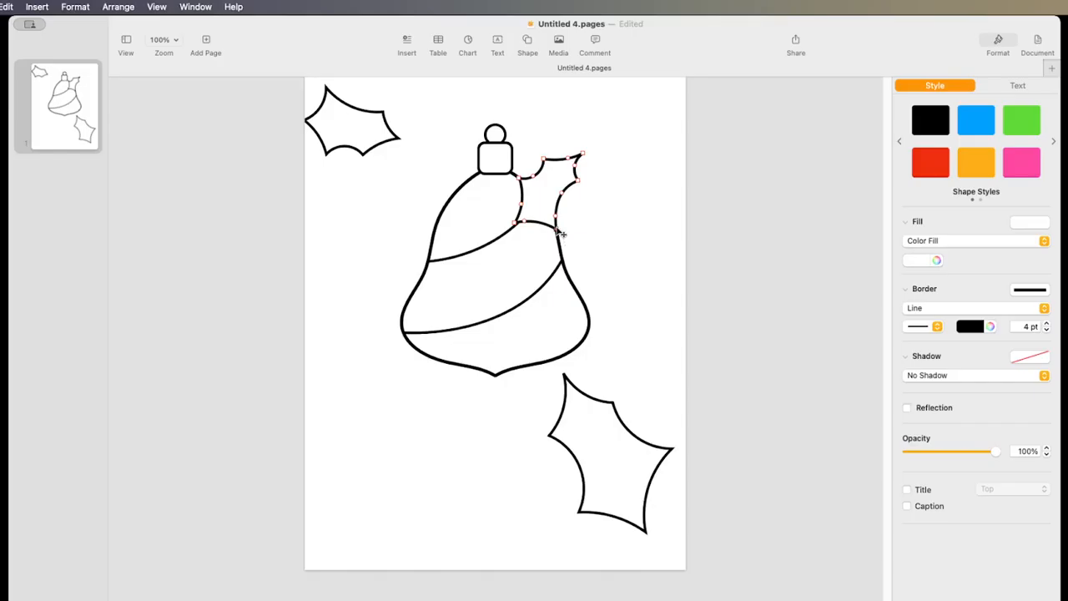
Delete the extra point on the leaf's lower right edge and pull its upper right tip and side tip inward
{"action": "left_click_drag", "start_coordinate": [565, 202], "coordinate": [579, 184]}
{"action": "key", "text": "Delete"}
{"action": "left_click_drag", "start_coordinate": [564, 205], "coordinate": [557, 202]}
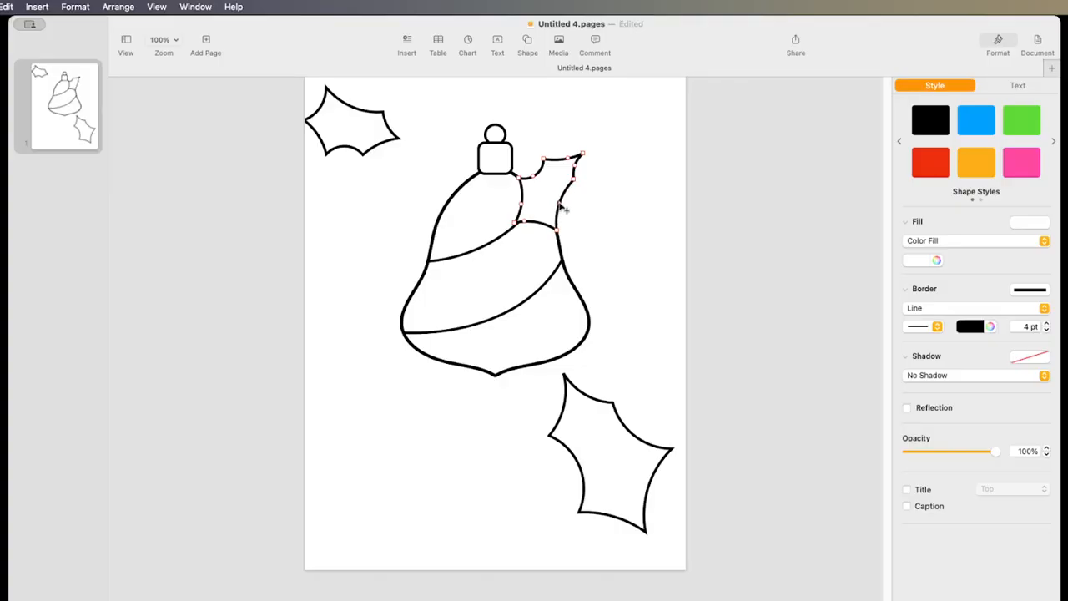
{"action": "double_click", "coordinate": [584, 157]}
{"action": "double_click", "coordinate": [568, 159]}
{"action": "left_click_drag", "start_coordinate": [569, 157], "coordinate": [570, 155]}
{"action": "left_click_drag", "start_coordinate": [581, 178], "coordinate": [575, 180]}
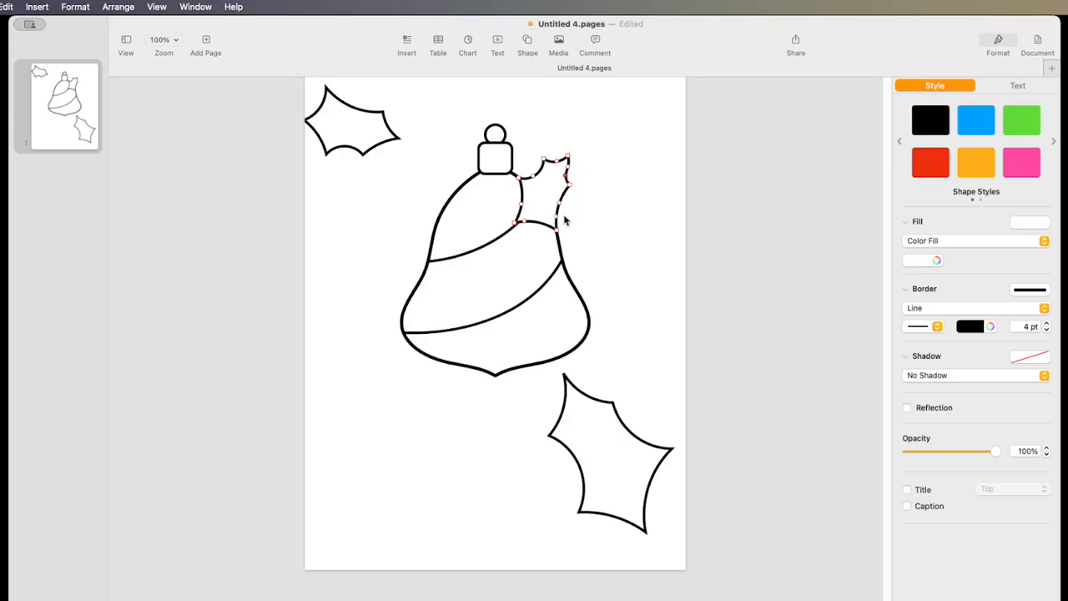
Bend the leaf's lower right and left edges into wavy curves and nudge its lower left corner down slightly
{"action": "left_click_drag", "start_coordinate": [558, 216], "coordinate": [561, 218]}
{"action": "left_click_drag", "start_coordinate": [526, 212], "coordinate": [517, 209]}
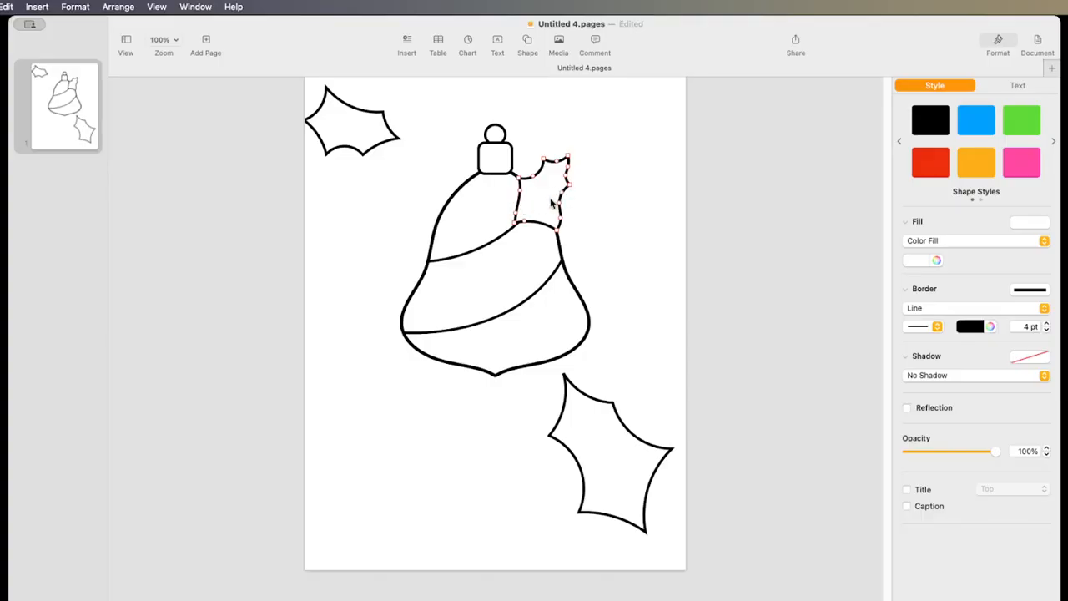
{"action": "left_click_drag", "start_coordinate": [515, 222], "coordinate": [516, 225]}
{"action": "left_click", "coordinate": [573, 192]}
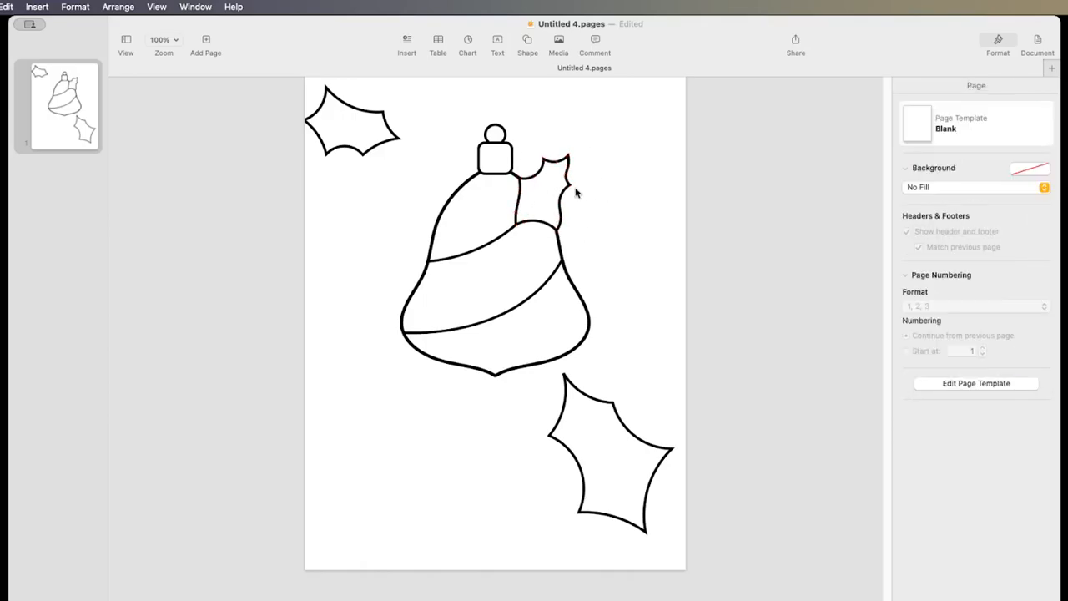
Enlarge the reshaped leaf on the bell to about 2.14 by 2.07 in
{"action": "left_click", "coordinate": [569, 191]}
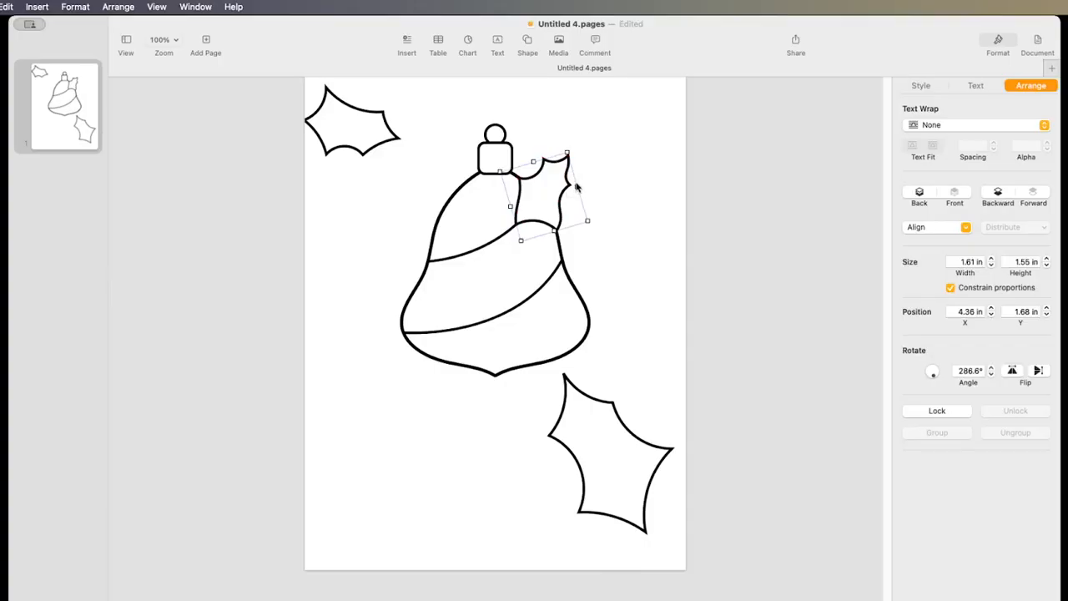
{"action": "mouse_move", "coordinate": [577, 185]}
{"action": "left_mouse_down"}
{"action": "mouse_move", "coordinate": [605, 176]}
{"action": "mouse_move", "coordinate": [565, 201]}
{"action": "left_mouse_up"}
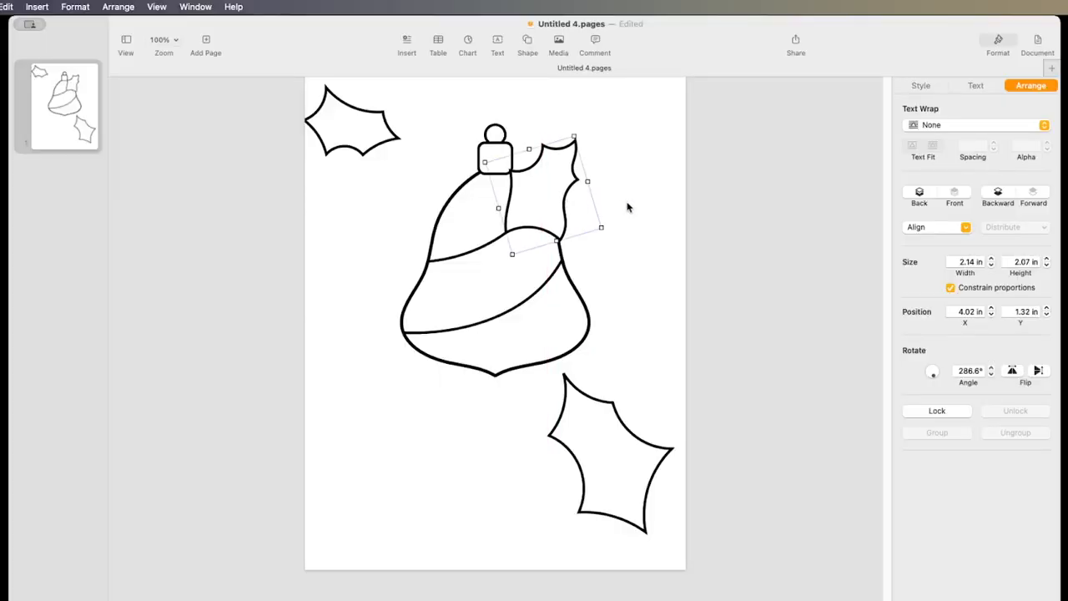
{"action": "left_click", "coordinate": [661, 277]}
Delete the extra points on the enlarged leaf's left and right edges to leave each side a single smooth curve
{"action": "left_click", "coordinate": [510, 198]}
{"action": "left_click", "coordinate": [511, 203]}
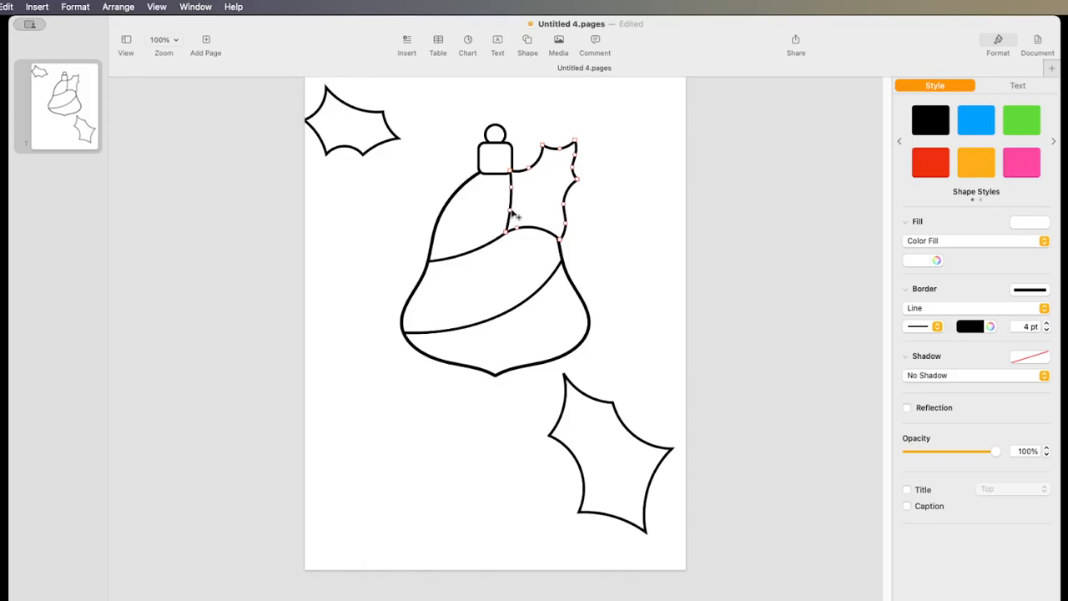
{"action": "left_click_drag", "start_coordinate": [513, 215], "coordinate": [513, 209]}
{"action": "key", "text": "Delete"}
{"action": "key", "text": "Delete"}
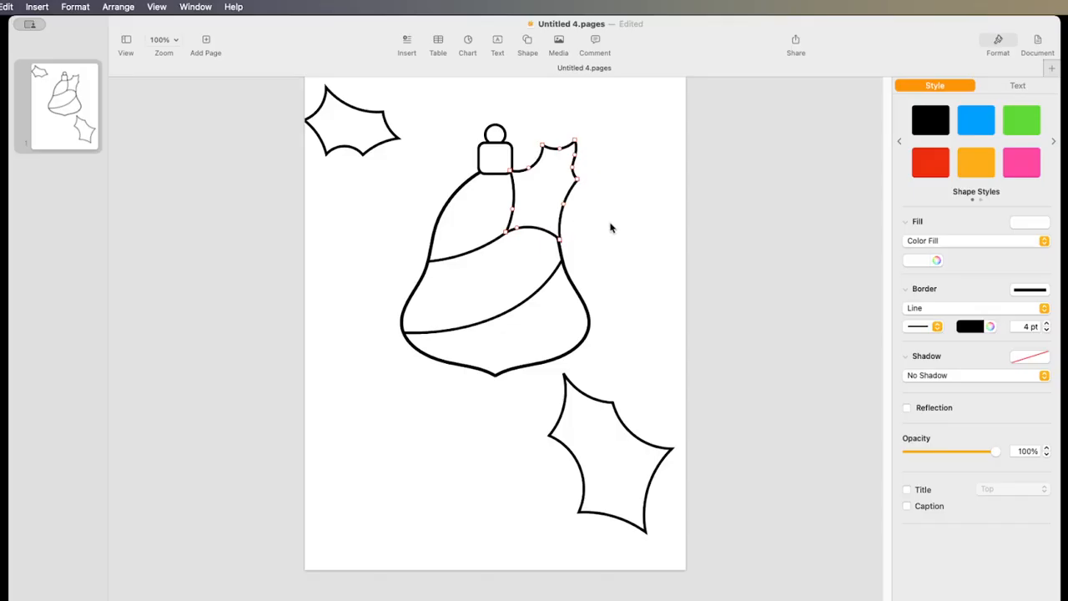
Undo the last point deletion on the leaf's right edge and nudge its lower right corner slightly against the bell
{"action": "key", "text": "super+z"}
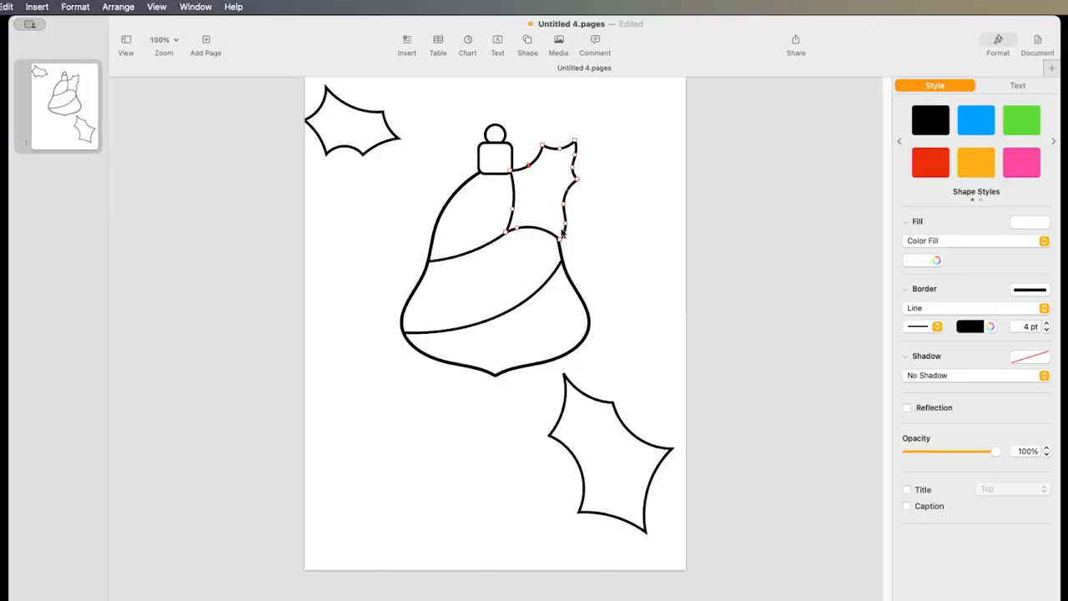
{"action": "left_click_drag", "start_coordinate": [558, 240], "coordinate": [557, 241]}
{"action": "left_click", "coordinate": [634, 431]}
{"action": "left_click", "coordinate": [632, 434]}
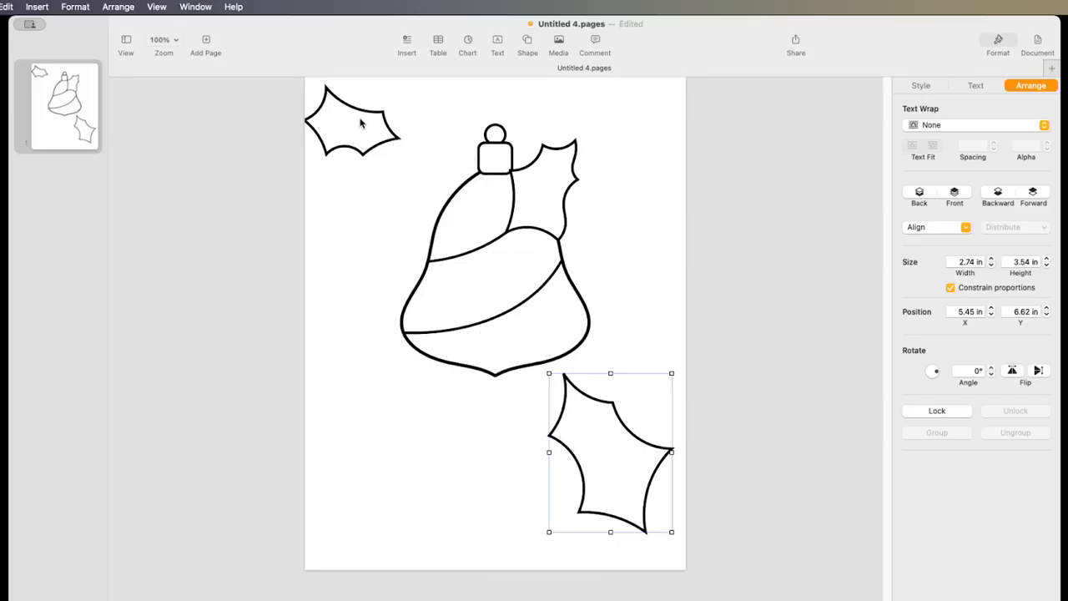
Move the small spare leaf below the bell and shift the large spare leaf slightly down
{"action": "left_click_drag", "start_coordinate": [365, 117], "coordinate": [462, 478]}
{"action": "left_click_drag", "start_coordinate": [625, 424], "coordinate": [623, 442]}
{"action": "left_click", "coordinate": [648, 346]}
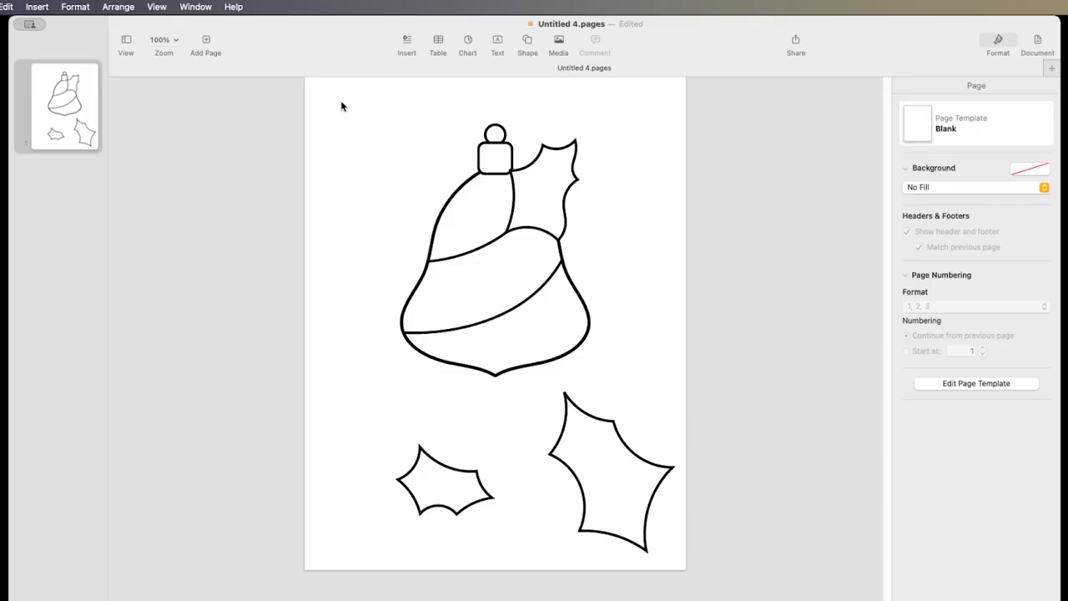
Group the bell ornament together with its attached leaf
{"action": "left_click_drag", "start_coordinate": [353, 106], "coordinate": [629, 365]}
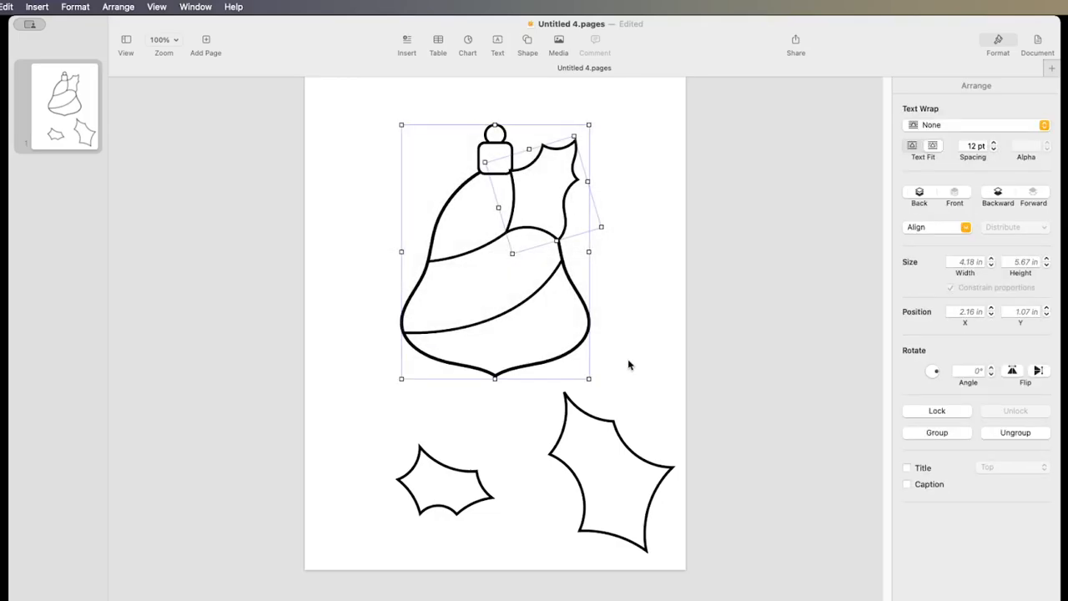
{"action": "right_click", "coordinate": [552, 272]}
{"action": "left_click", "coordinate": [574, 274]}
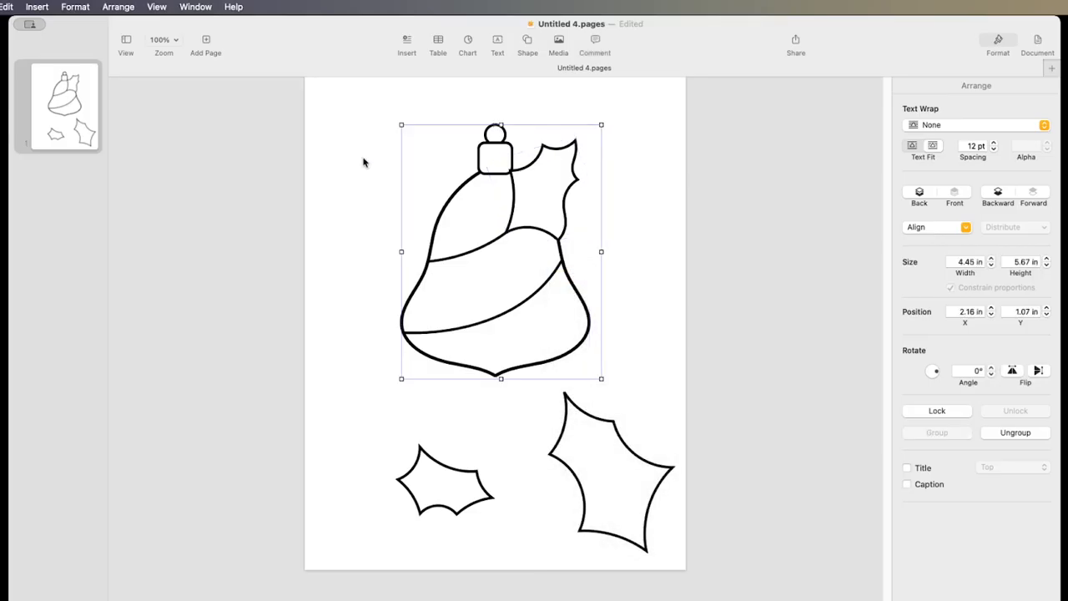
Add a blank page after the first page and delete the stray leaf pasted onto it
{"action": "left_click", "coordinate": [66, 118]}
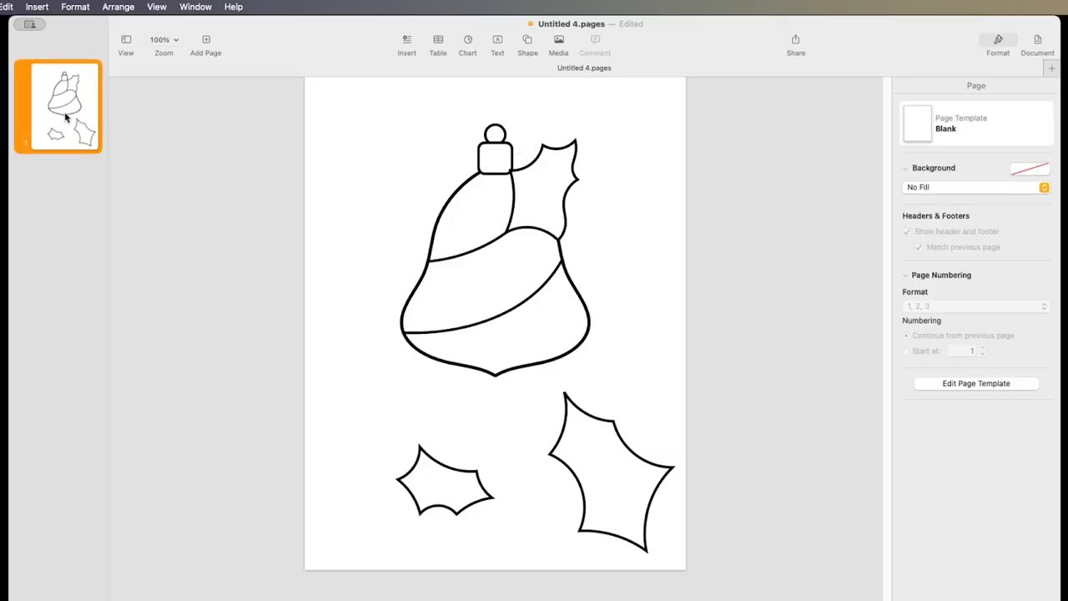
{"action": "right_click", "coordinate": [67, 118]}
{"action": "left_click", "coordinate": [91, 120]}
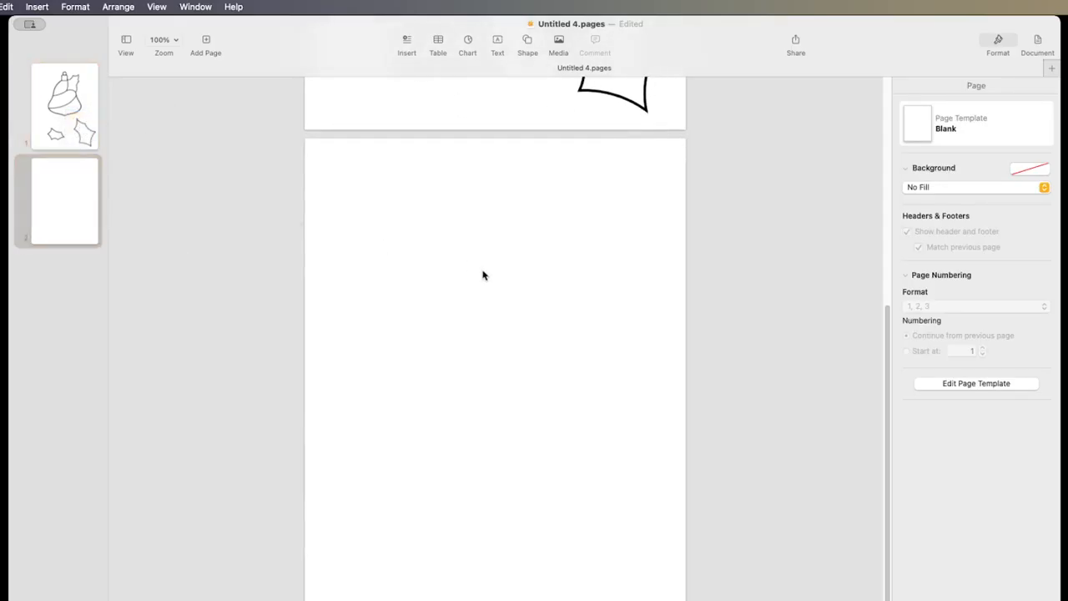
{"action": "key", "text": "super+v"}
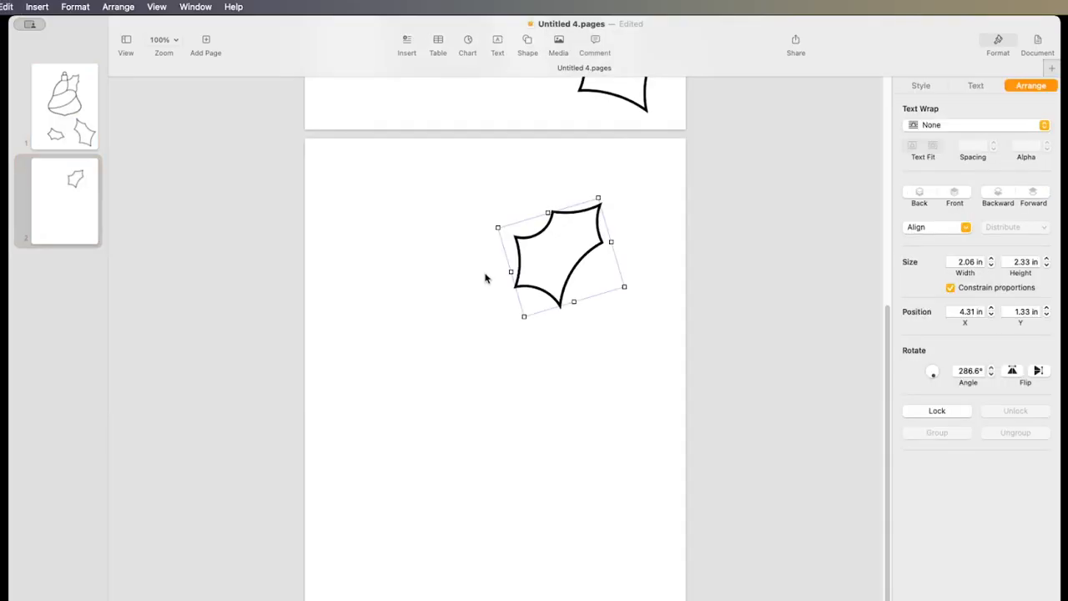
{"action": "key", "text": "BackSpace"}
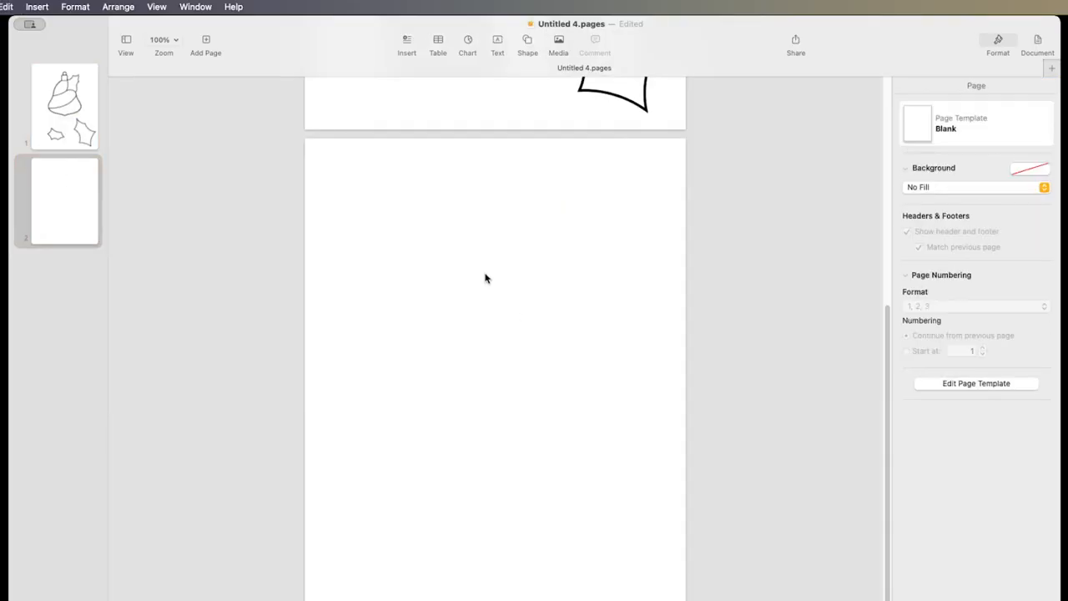
Copy the grouped bell ornament from the first page and paste it onto the second page
{"action": "left_click", "coordinate": [69, 108]}
{"action": "left_click_drag", "start_coordinate": [352, 117], "coordinate": [639, 327]}
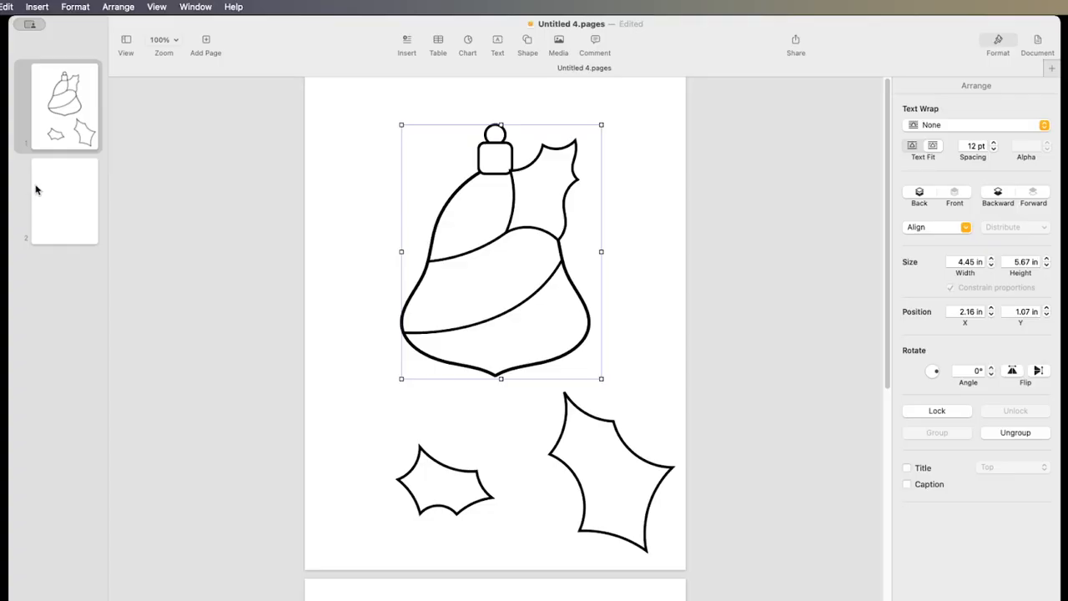
{"action": "left_click", "coordinate": [62, 197]}
{"action": "left_click", "coordinate": [501, 251]}
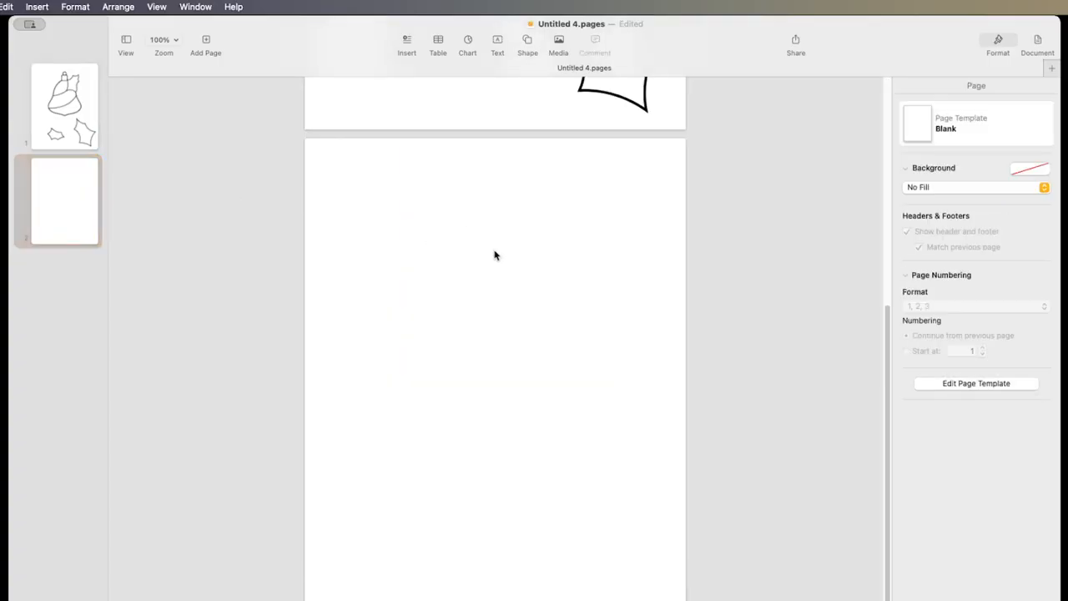
{"action": "key", "text": "super+v"}
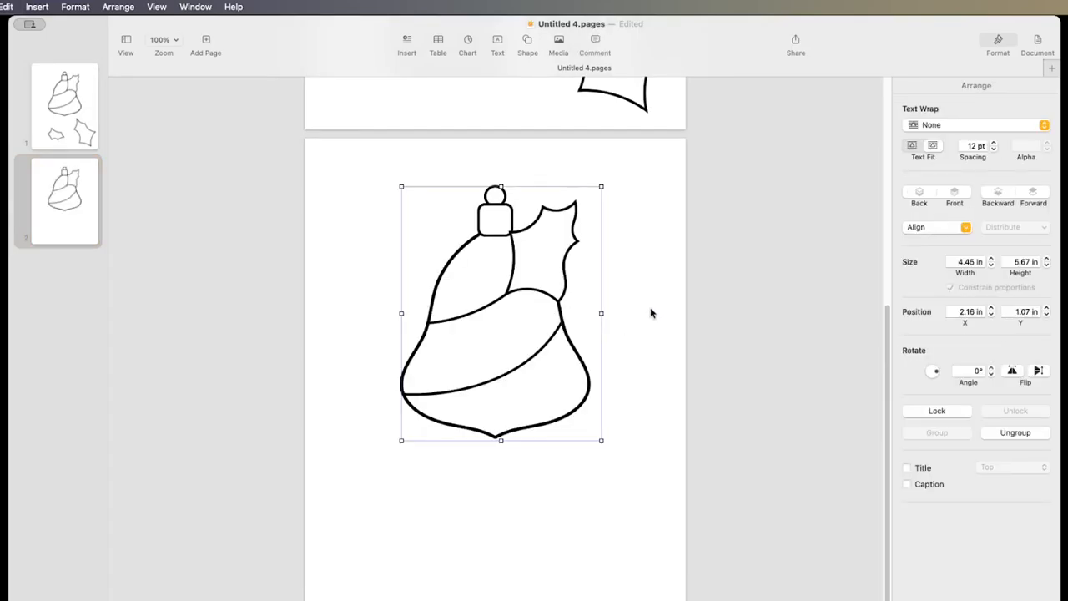
Enlarge the pasted ornament to about 5.08 by 6.46 in and center it horizontally on the second page
{"action": "scroll", "coordinate": [652, 313], "scroll_direction": "down", "scroll_amount": 1}
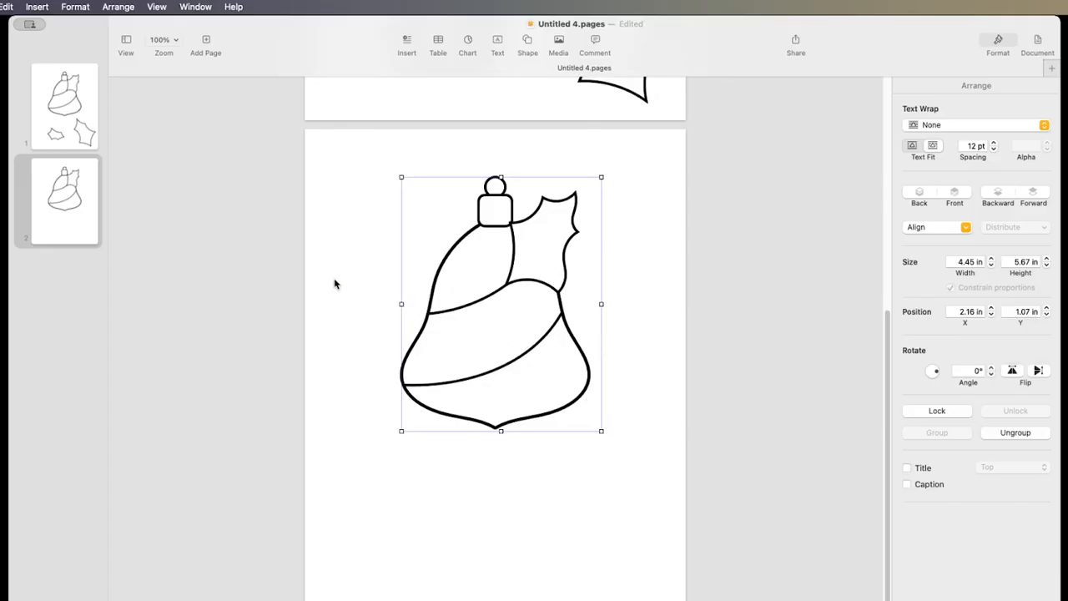
{"action": "left_click_drag", "start_coordinate": [500, 296], "coordinate": [494, 350]}
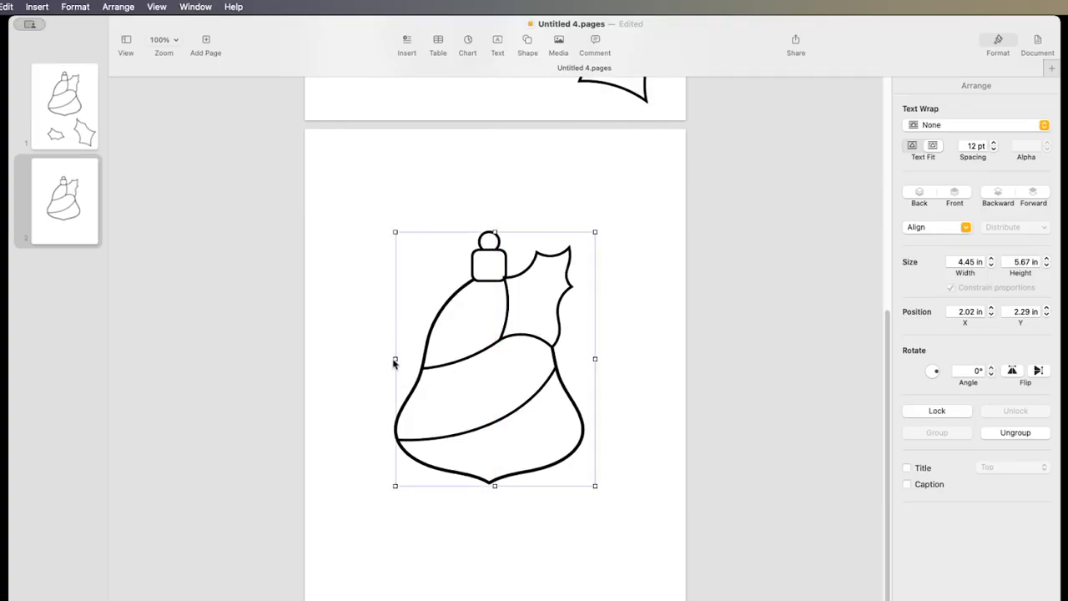
{"action": "mouse_move", "coordinate": [393, 358]}
{"action": "left_mouse_down"}
{"action": "mouse_move", "coordinate": [341, 358]}
{"action": "mouse_move", "coordinate": [364, 359]}
{"action": "left_mouse_up"}
{"action": "mouse_move", "coordinate": [478, 345]}
{"action": "left_mouse_down"}
{"action": "mouse_move", "coordinate": [503, 332]}
{"action": "mouse_move", "coordinate": [493, 335]}
{"action": "left_mouse_up"}
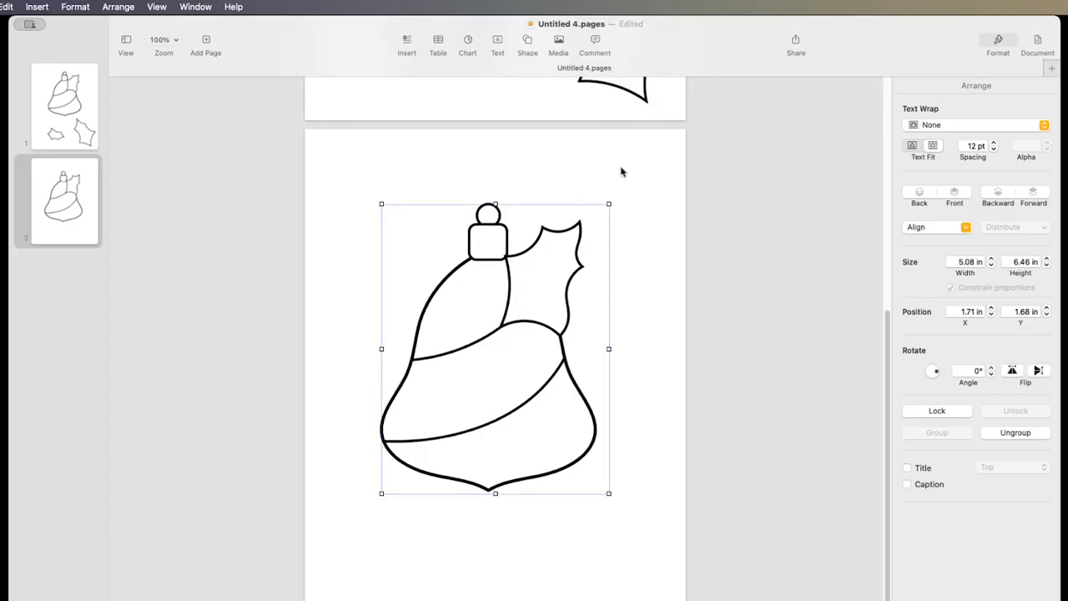
Ungroup the enlarged bell ornament on the second page
{"action": "left_click", "coordinate": [662, 201]}
{"action": "left_click", "coordinate": [540, 244]}
{"action": "right_click", "coordinate": [540, 243]}
{"action": "left_click", "coordinate": [554, 261]}
{"action": "left_click", "coordinate": [666, 251]}
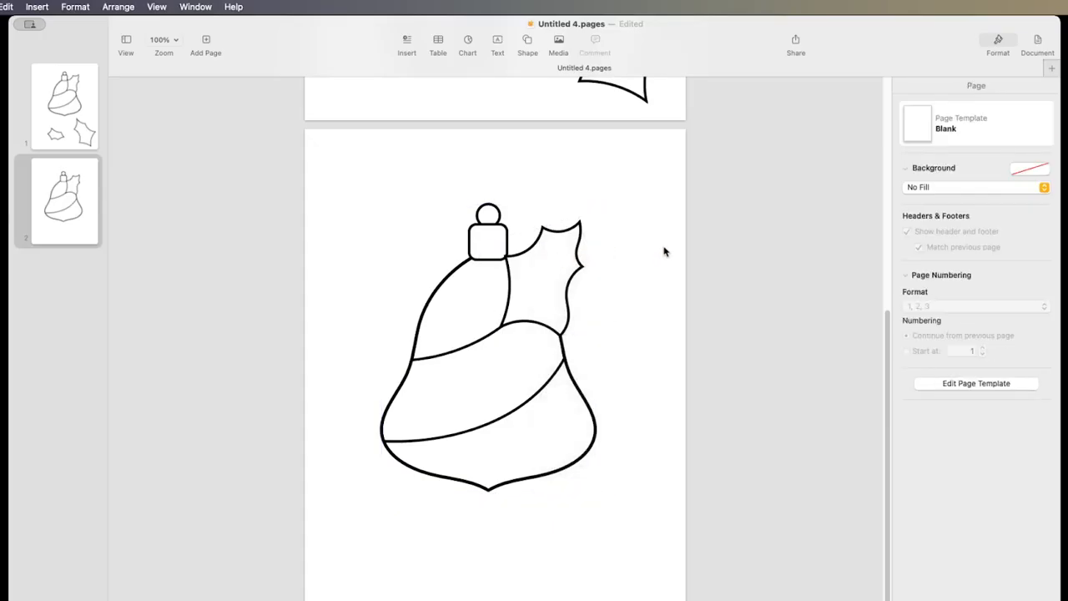
Resize the leaf on the second page's bell slightly to about 2.4 by 2.33 in
{"action": "left_click", "coordinate": [532, 252]}
{"action": "left_click_drag", "start_coordinate": [477, 249], "coordinate": [477, 247]}
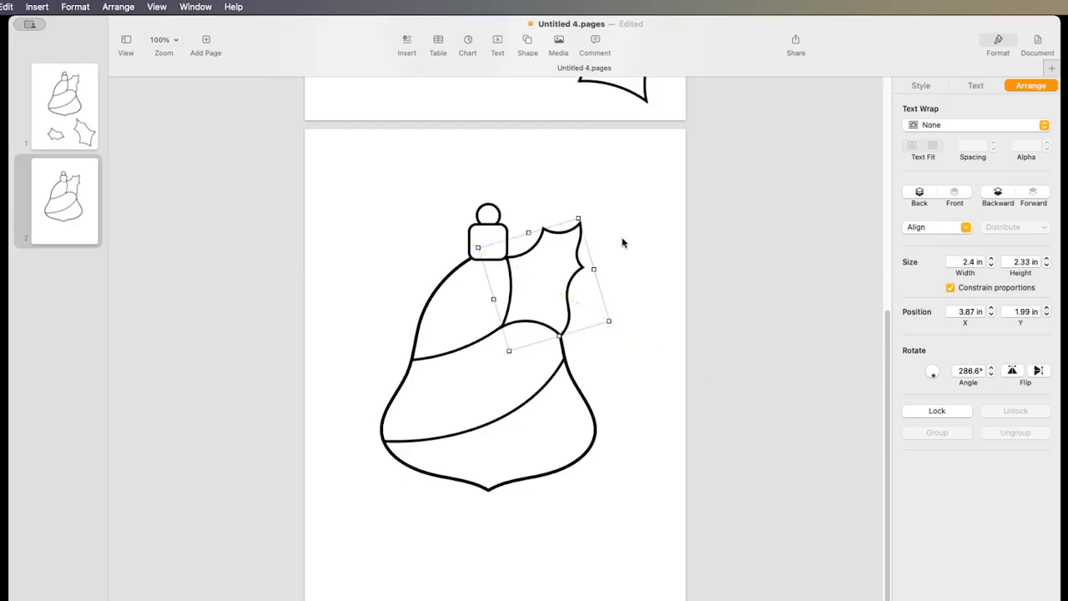
{"action": "left_click", "coordinate": [657, 290]}
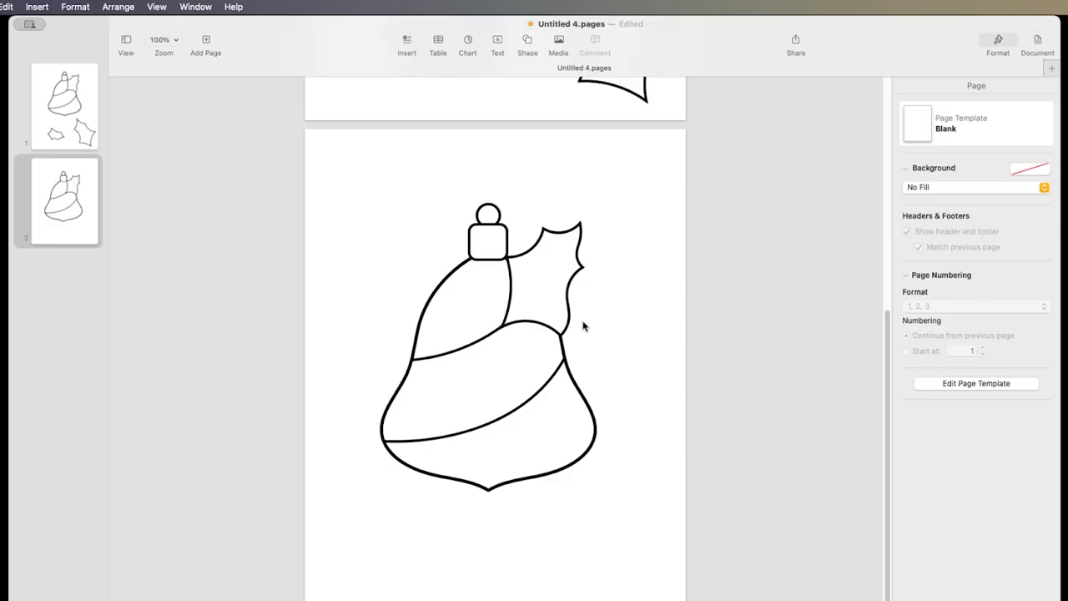
Give the leaf an image fill using a dark green glass picture from the glass swatches folder
{"action": "left_click", "coordinate": [544, 313]}
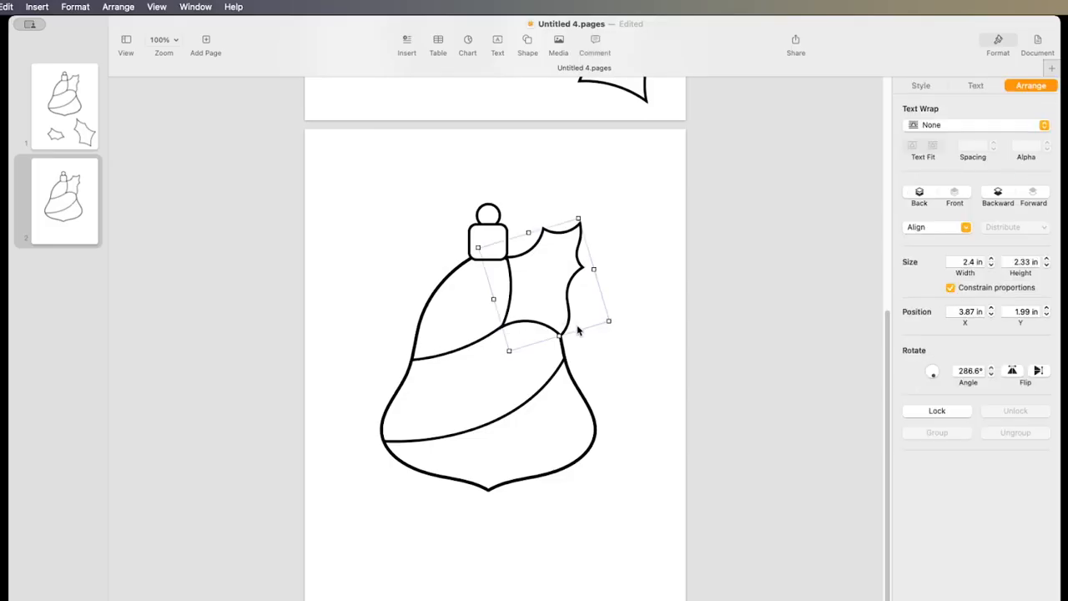
{"action": "left_click", "coordinate": [921, 85]}
{"action": "left_click", "coordinate": [963, 246]}
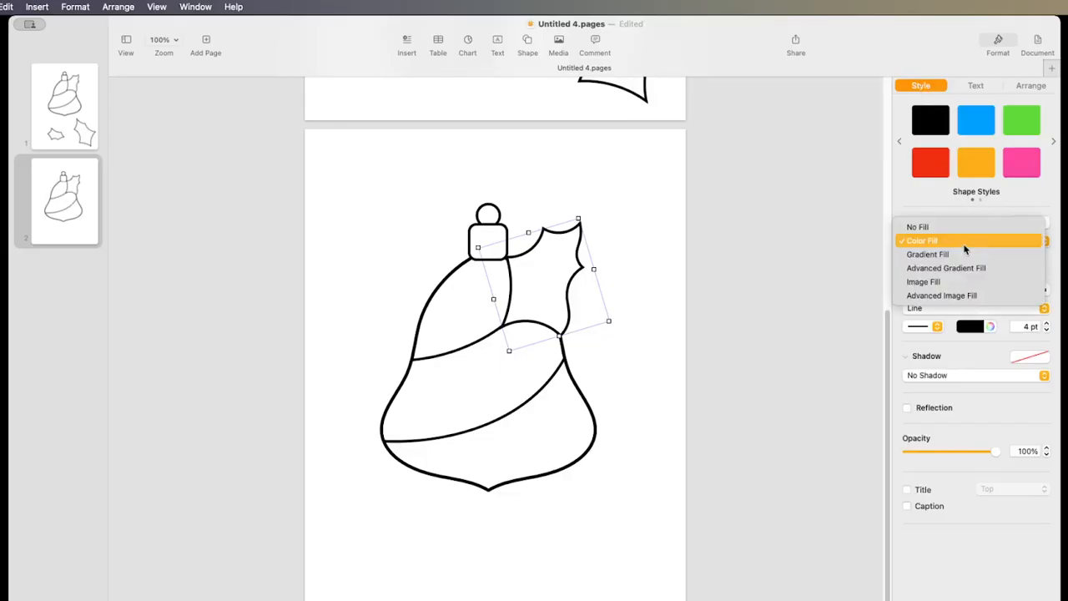
{"action": "left_click", "coordinate": [959, 282]}
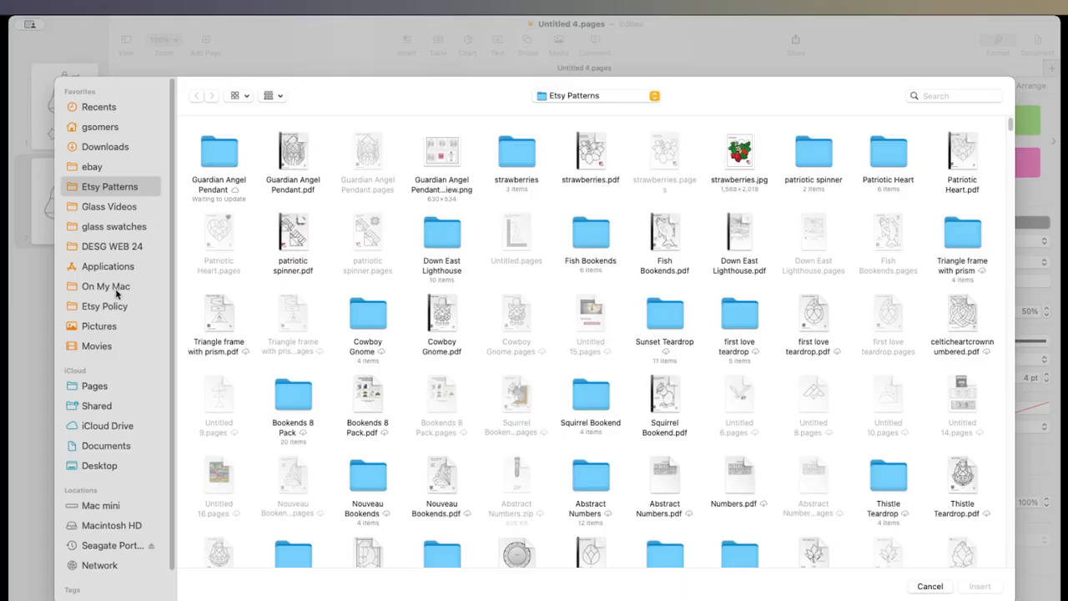
{"action": "left_click", "coordinate": [111, 232]}
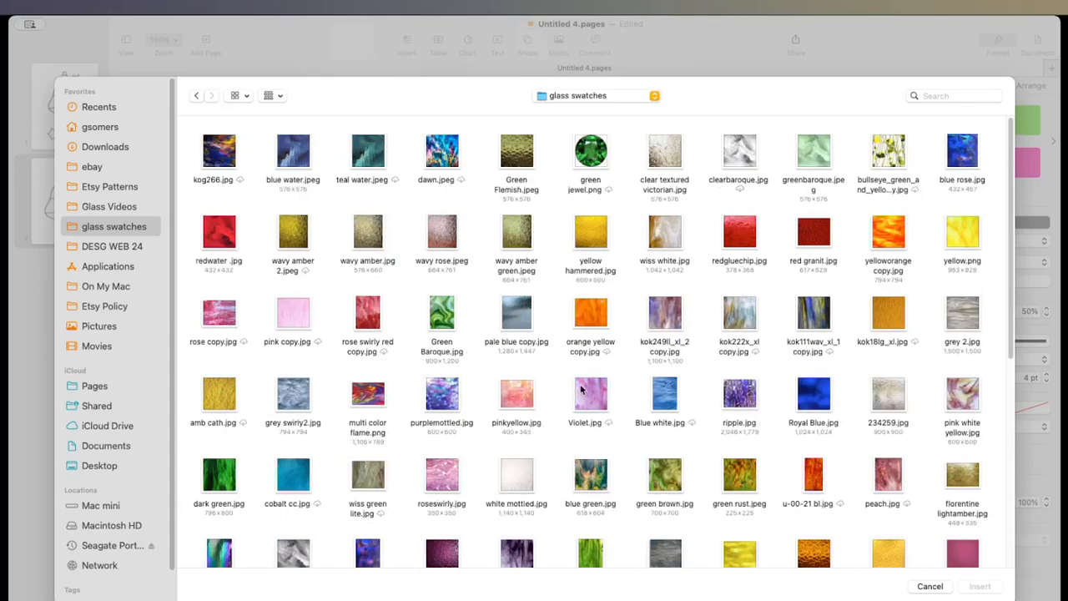
{"action": "scroll", "coordinate": [629, 515], "scroll_direction": "down", "scroll_amount": 2}
{"action": "double_click", "coordinate": [209, 419]}
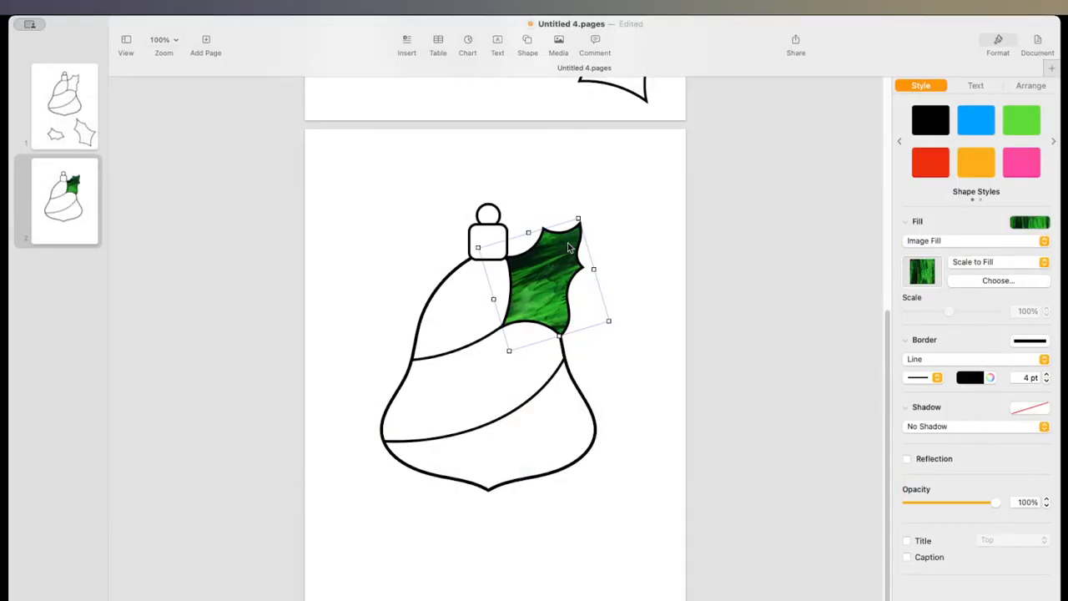
{"action": "left_click", "coordinate": [527, 46]}
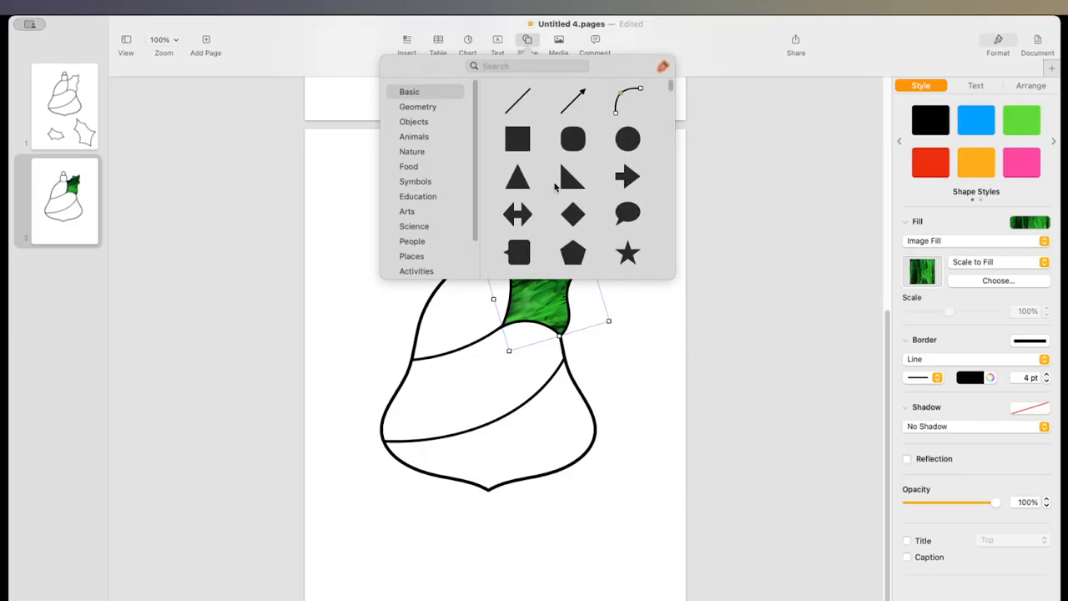
{"action": "left_click", "coordinate": [628, 304]}
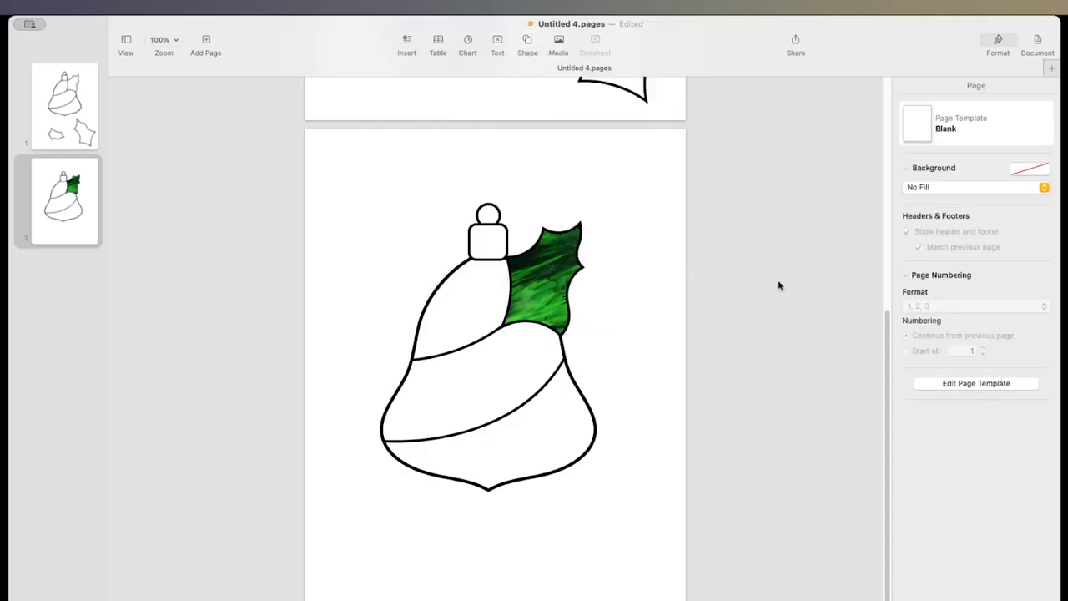
Change the leaf's fill from the glass image back to a plain Color Fill
{"action": "left_click", "coordinate": [565, 293]}
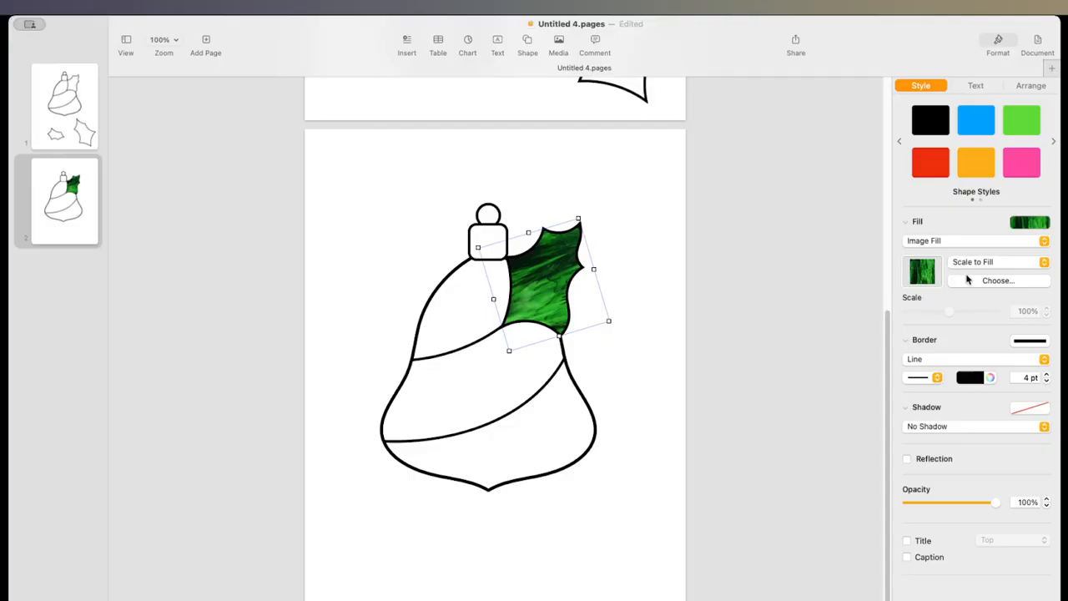
{"action": "left_click", "coordinate": [959, 242]}
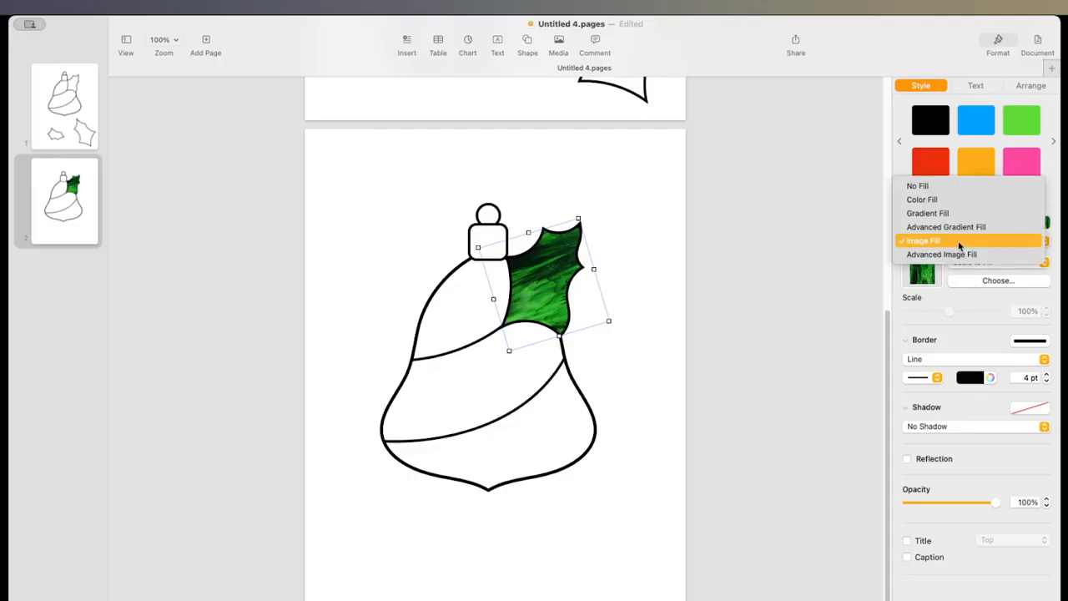
{"action": "left_click", "coordinate": [954, 200]}
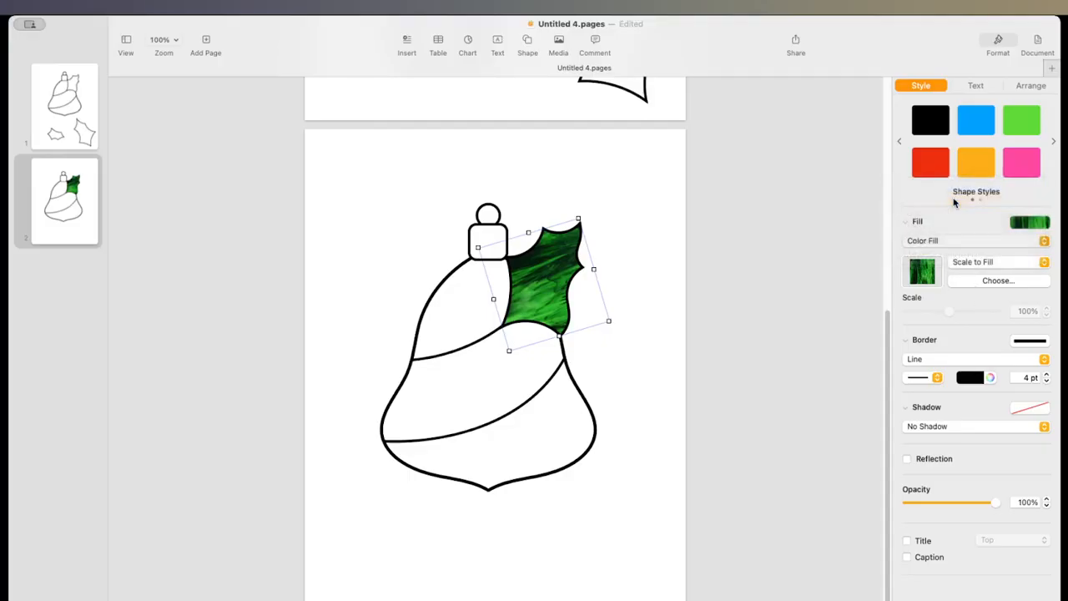
{"action": "left_click", "coordinate": [781, 292]}
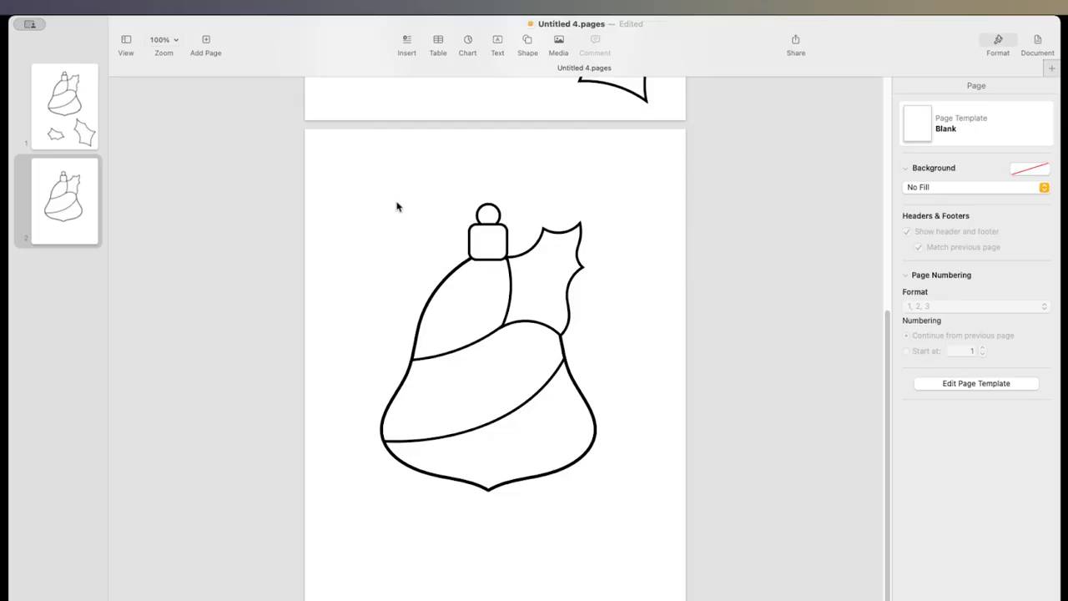
Group the bell and leaf on the second page and scale the group down to about 4.72 by 6.01 in
{"action": "left_click_drag", "start_coordinate": [327, 172], "coordinate": [662, 491]}
{"action": "right_click", "coordinate": [580, 385]}
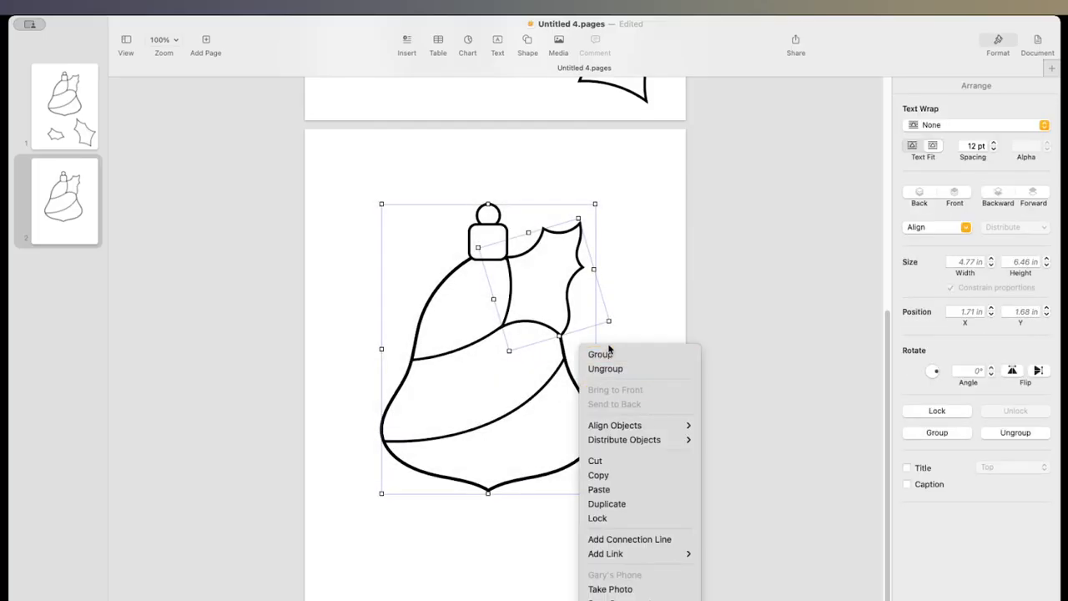
{"action": "left_click", "coordinate": [608, 357]}
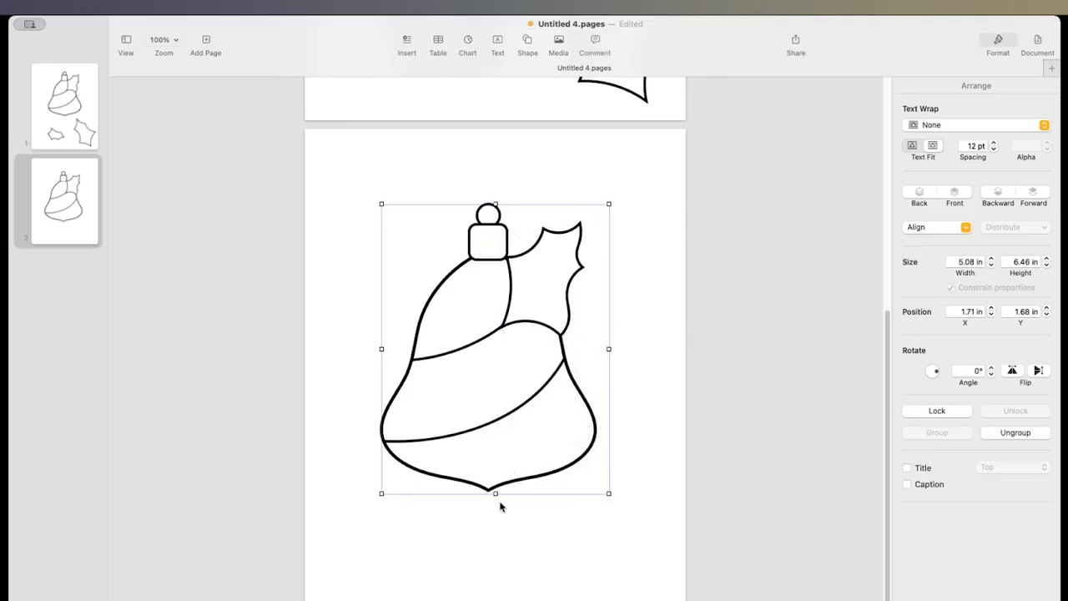
{"action": "mouse_move", "coordinate": [495, 494]}
{"action": "left_mouse_down"}
{"action": "mouse_move", "coordinate": [496, 459]}
{"action": "mouse_move", "coordinate": [496, 474]}
{"action": "left_mouse_up"}
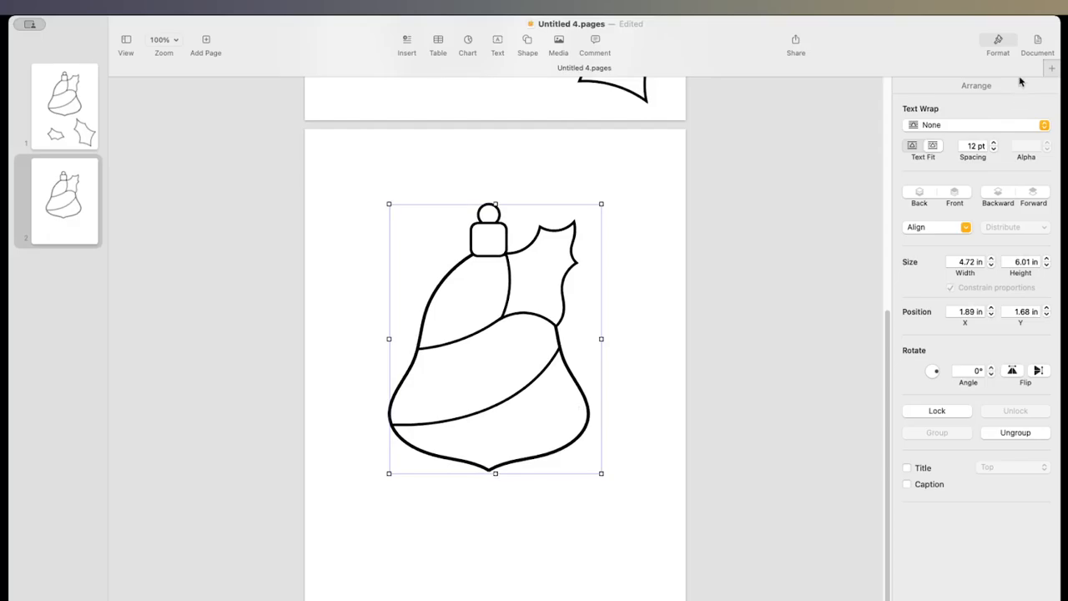
{"action": "left_click", "coordinate": [632, 293]}
{"action": "left_click", "coordinate": [547, 326]}
{"action": "left_click", "coordinate": [638, 331]}
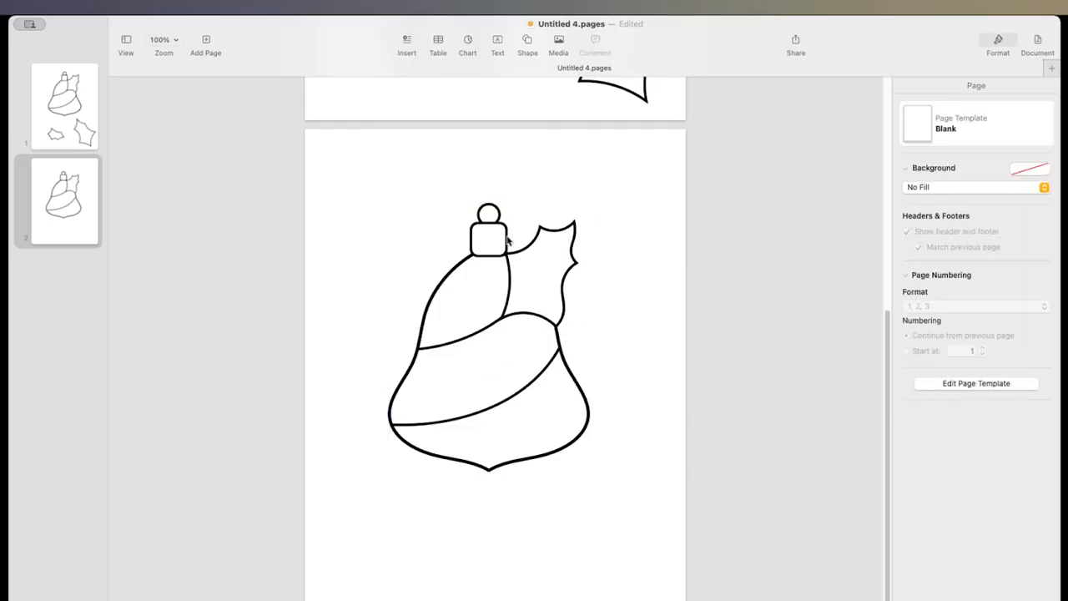
{"action": "left_click", "coordinate": [529, 316]}
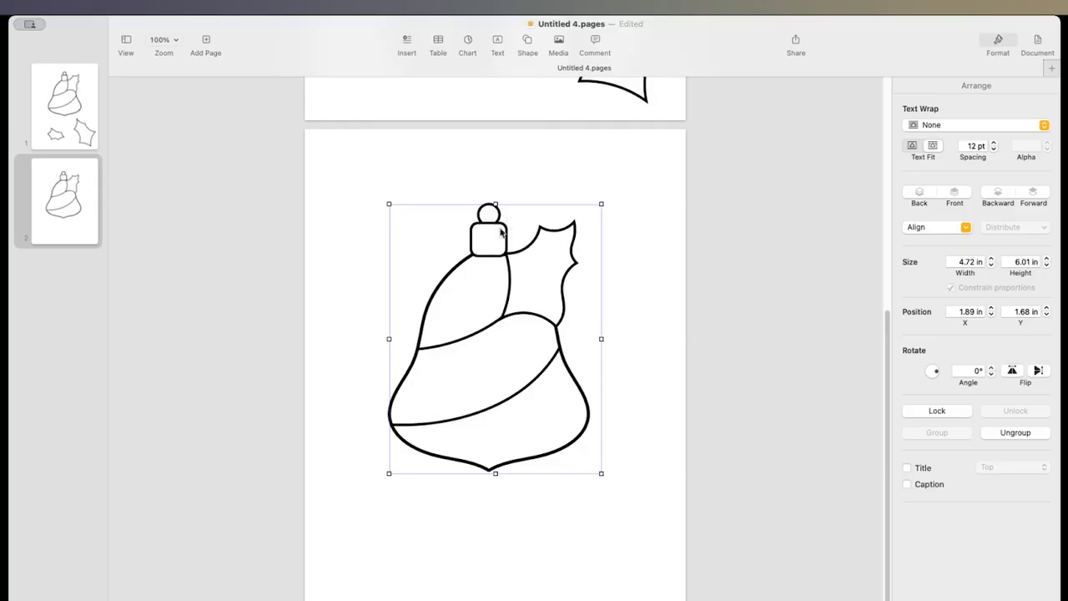
{"action": "left_click", "coordinate": [662, 352]}
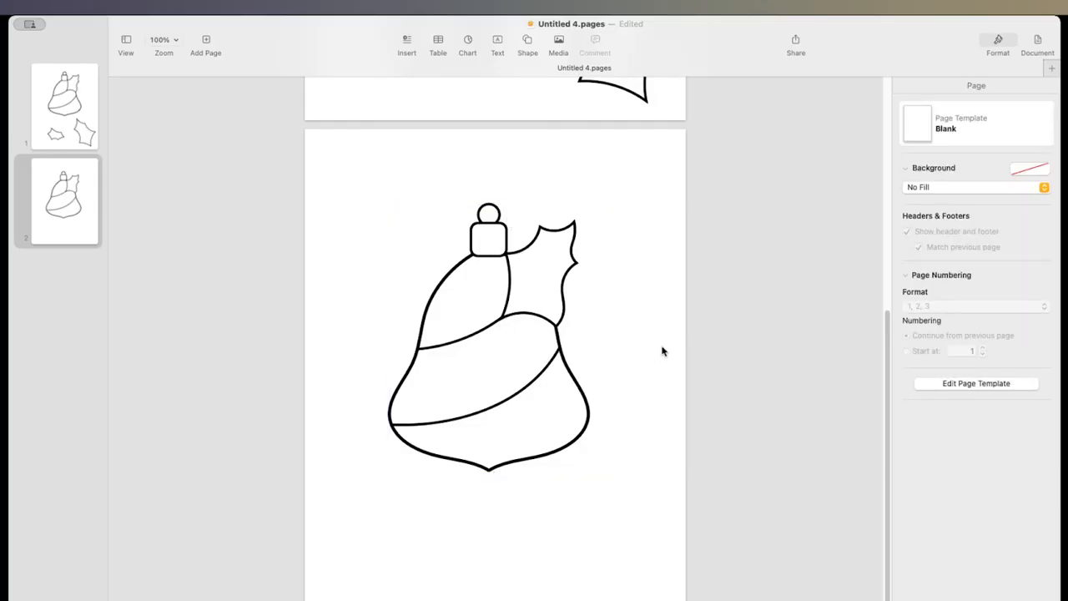
Capture the second page's bell and leaf as a screenshot and paste it onto a new blank page after it
{"action": "key", "text": "super+shift+4"}
{"action": "left_click_drag", "start_coordinate": [346, 174], "coordinate": [651, 494]}
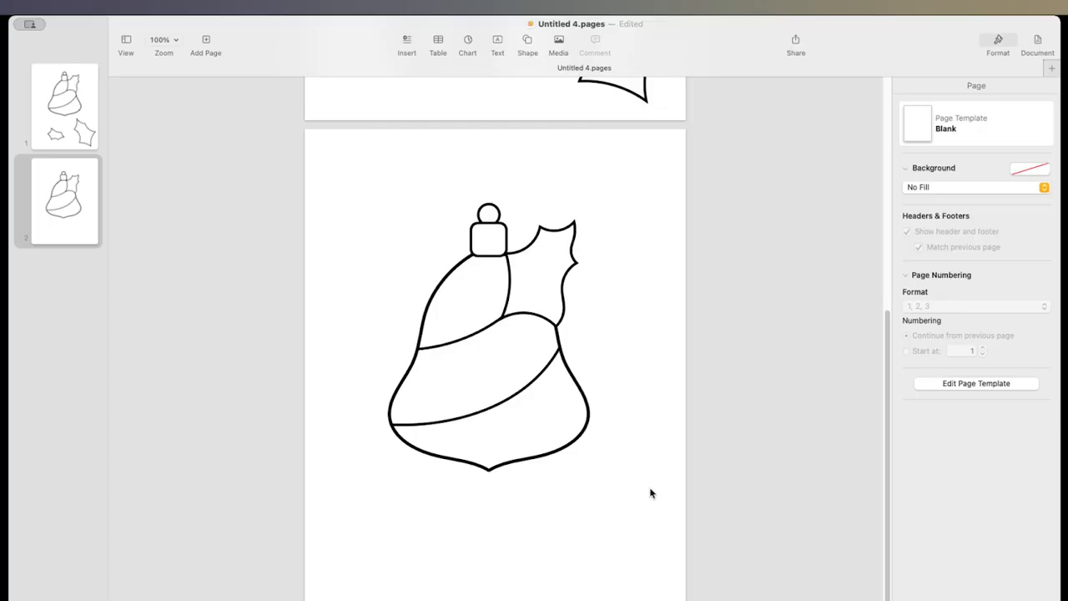
{"action": "left_click", "coordinate": [93, 189]}
{"action": "right_click", "coordinate": [93, 189]}
{"action": "left_click", "coordinate": [106, 196]}
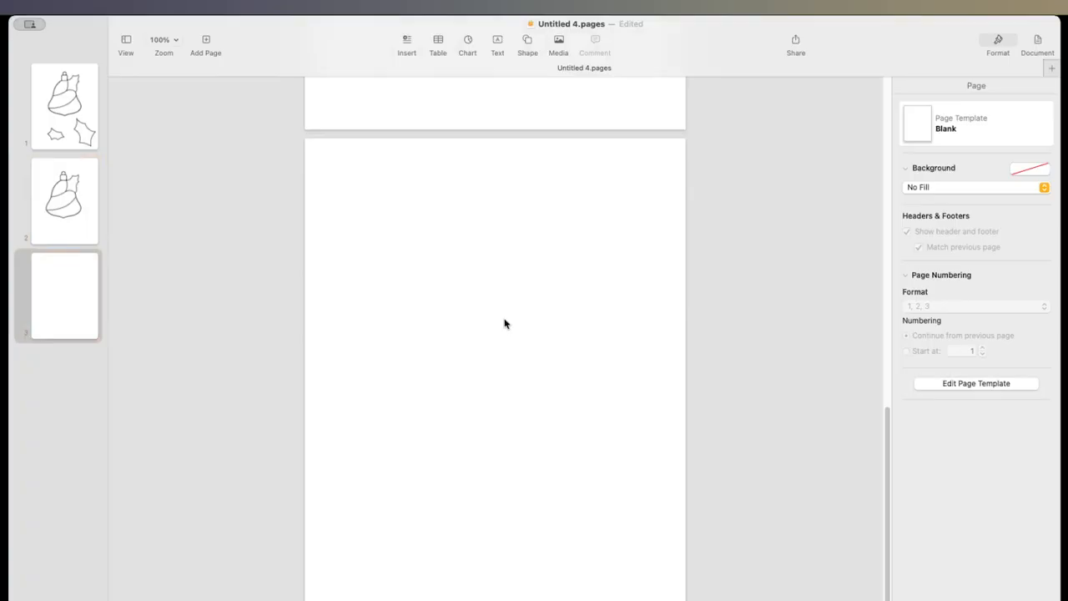
{"action": "key", "text": "super+v"}
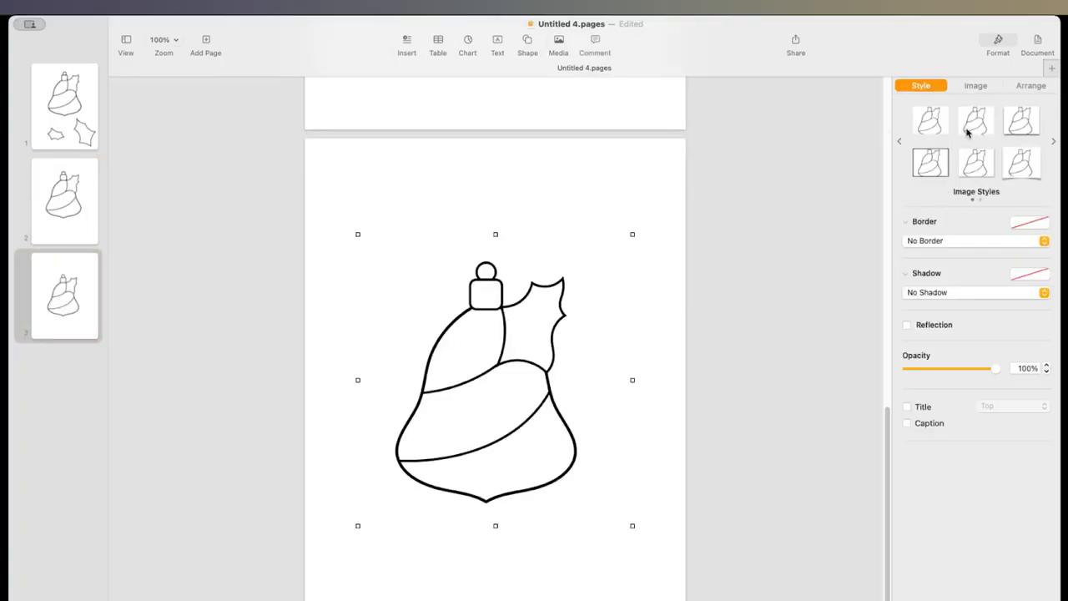
Remove the pasted picture's background, resetting the automatic removal and making the white area around the bell transparent instead
{"action": "left_click", "coordinate": [976, 86]}
{"action": "left_click", "coordinate": [974, 208]}
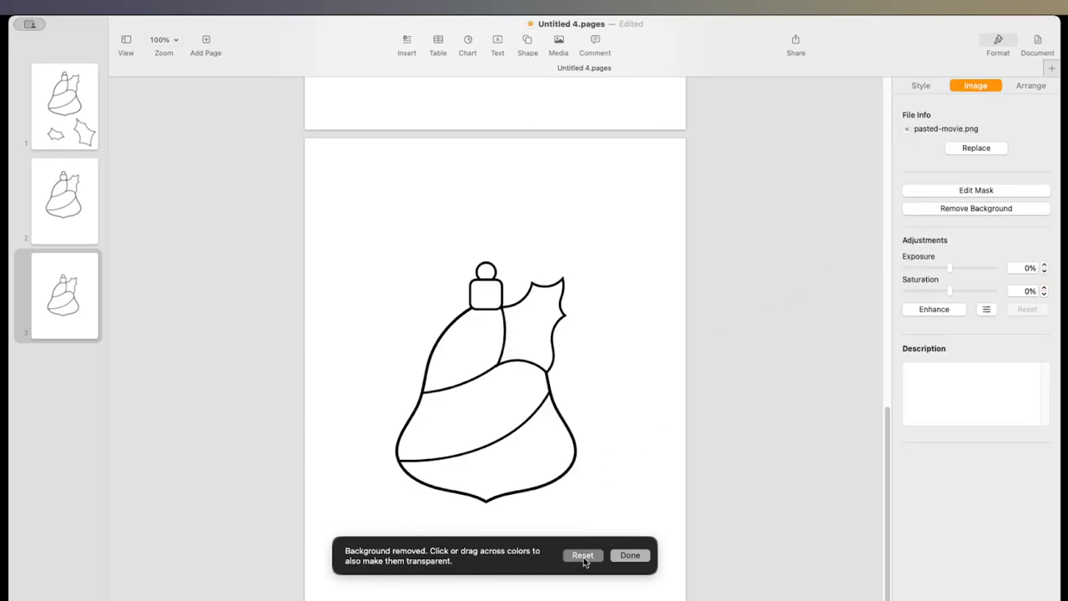
{"action": "left_click", "coordinate": [584, 556]}
{"action": "left_click_drag", "start_coordinate": [610, 492], "coordinate": [632, 534]}
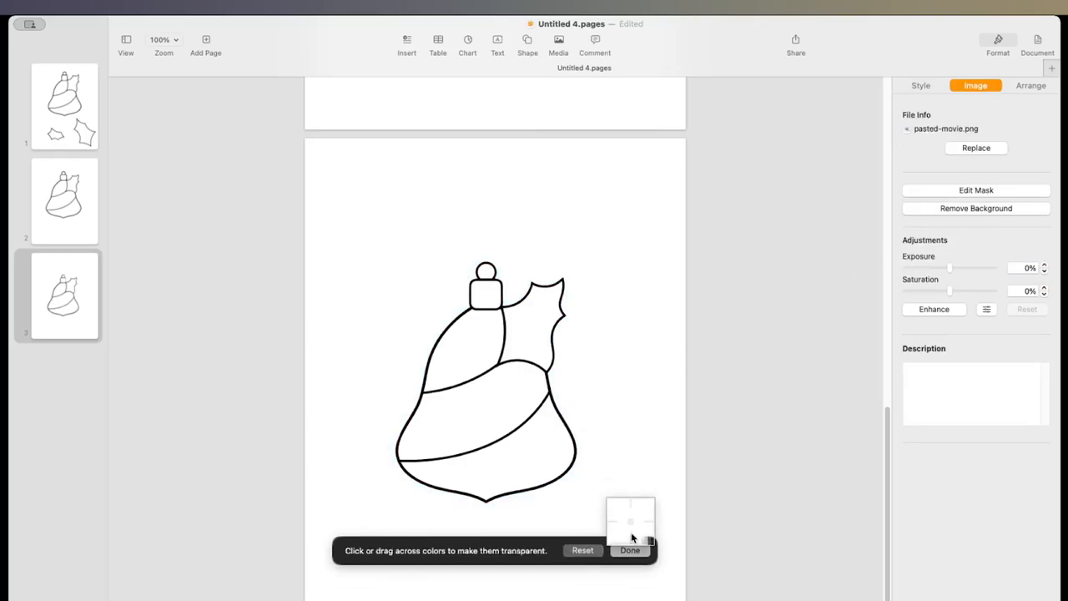
{"action": "left_click", "coordinate": [629, 550]}
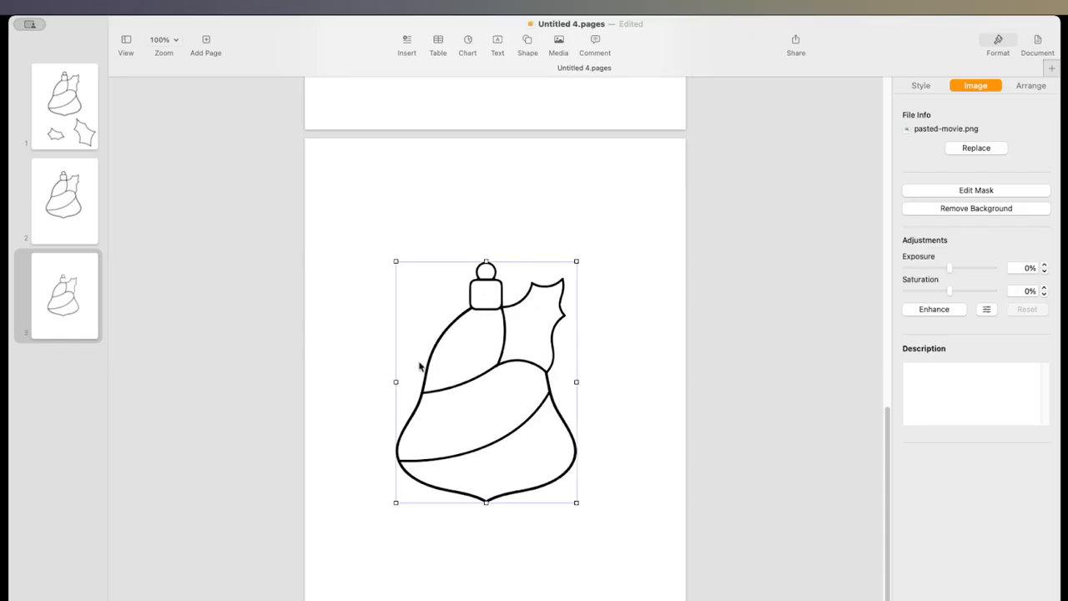
Scale the pasted picture down, turn off proportion constraints, move it up and reshape it to about 3.13 by 3.81 in
{"action": "left_click_drag", "start_coordinate": [485, 501], "coordinate": [486, 449]}
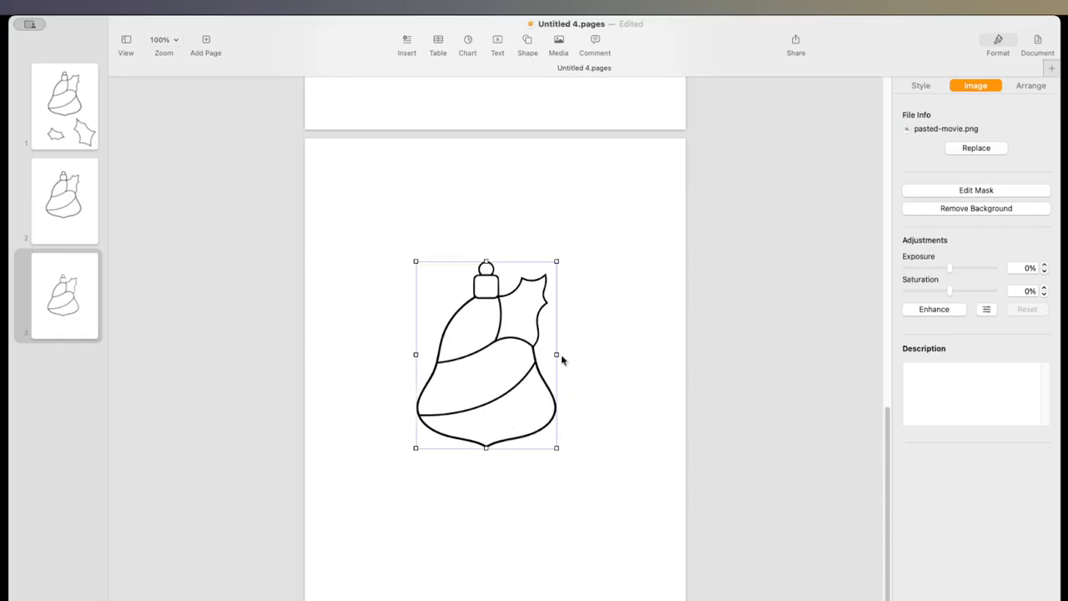
{"action": "left_click", "coordinate": [1039, 86]}
{"action": "left_click", "coordinate": [951, 288]}
{"action": "left_click_drag", "start_coordinate": [486, 260], "coordinate": [486, 284]}
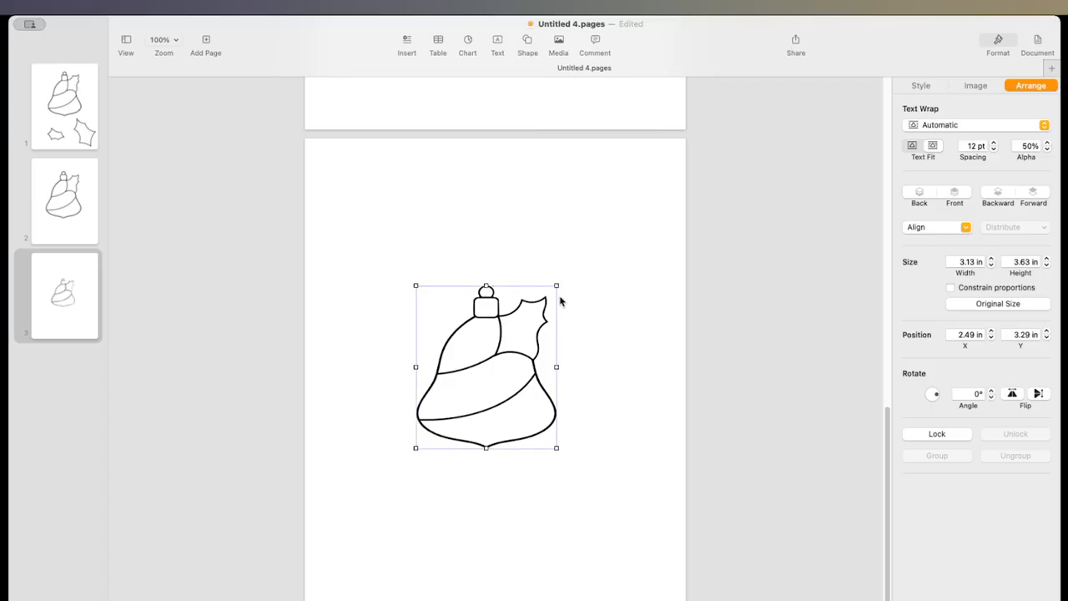
{"action": "left_click_drag", "start_coordinate": [489, 362], "coordinate": [489, 329]}
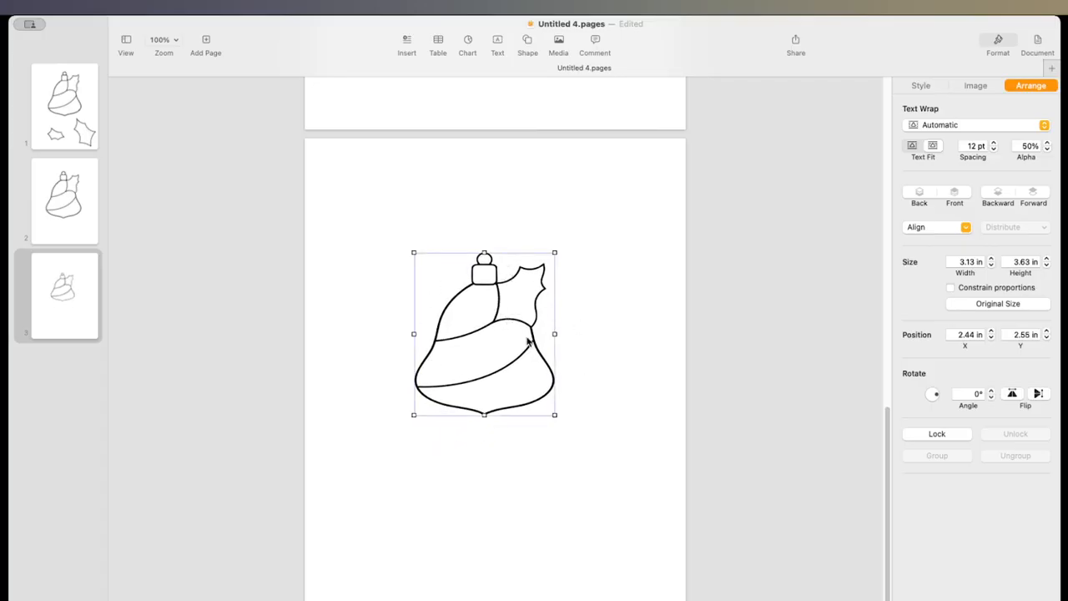
{"action": "left_click_drag", "start_coordinate": [484, 414], "coordinate": [485, 422]}
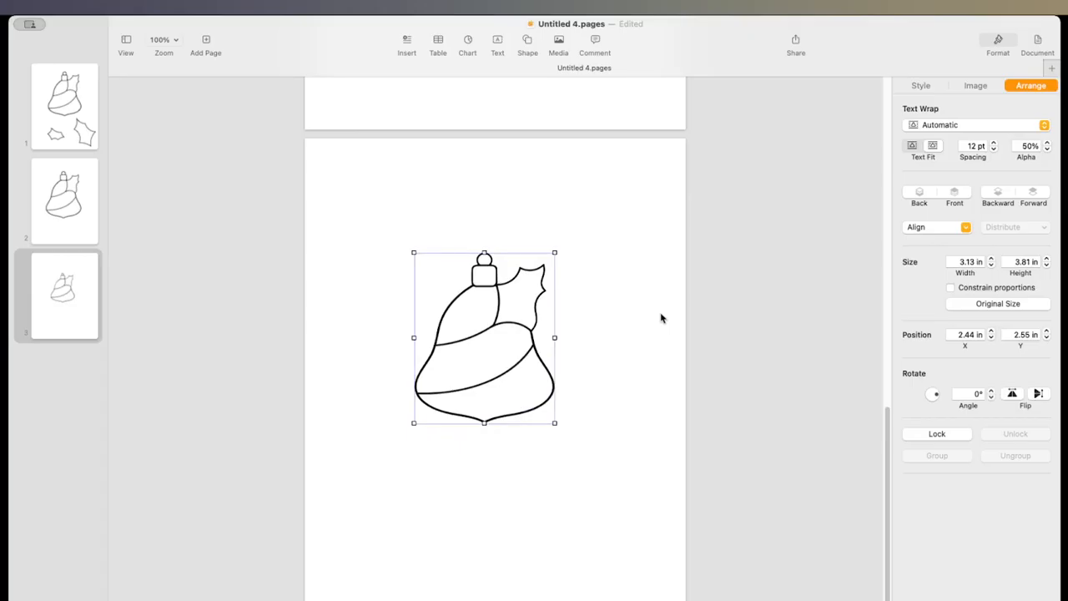
Set the picture's width to 5 in with proportions constrained and centre it at about X 1.75 in, Y 2.27 in
{"action": "left_click", "coordinate": [951, 288]}
{"action": "left_click", "coordinate": [964, 262]}
{"action": "type", "text": "5"}
{"action": "key", "text": "Return"}
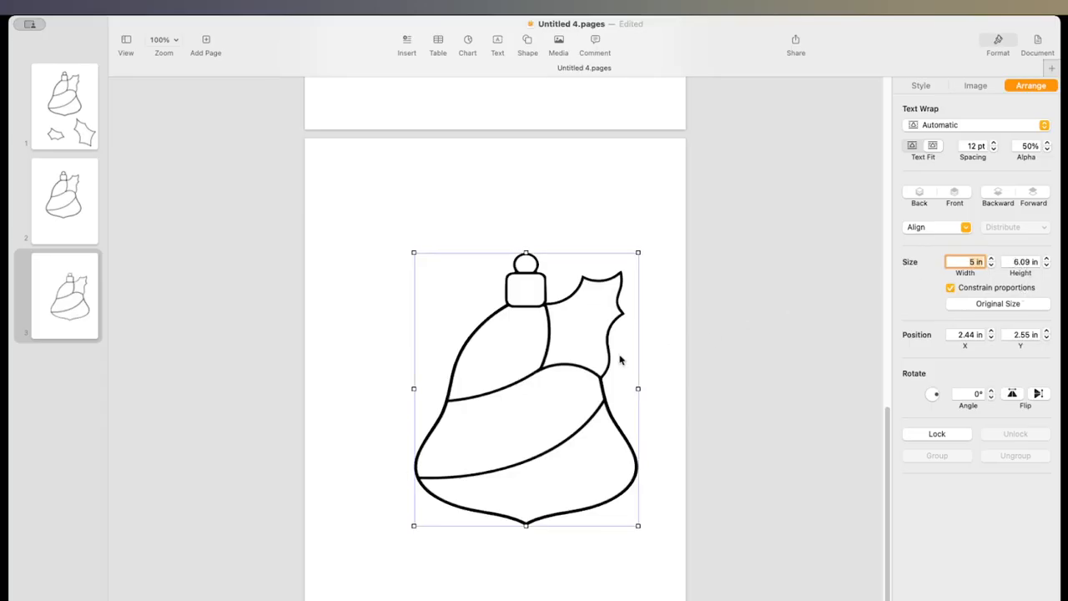
{"action": "left_click_drag", "start_coordinate": [582, 369], "coordinate": [551, 354]}
Set the picture's height to 6 in with proportions unconstrained, and turn Constrain proportions back on
{"action": "left_click", "coordinate": [950, 287]}
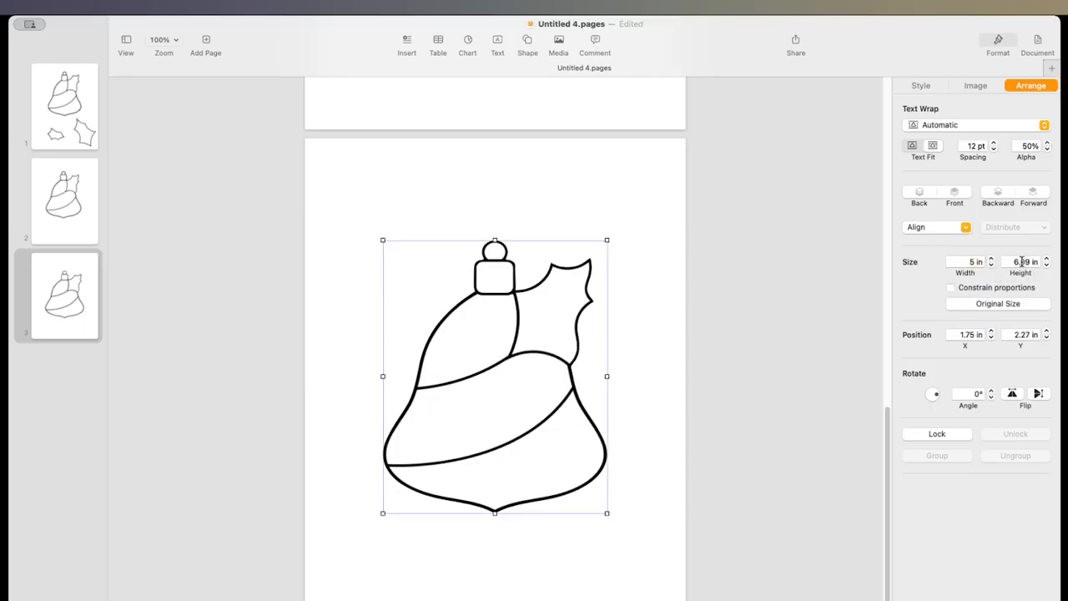
{"action": "left_click", "coordinate": [1026, 261]}
{"action": "key", "text": "BackSpace"}
{"action": "key", "text": "BackSpace"}
{"action": "key", "text": "BackSpace"}
{"action": "key", "text": "Return"}
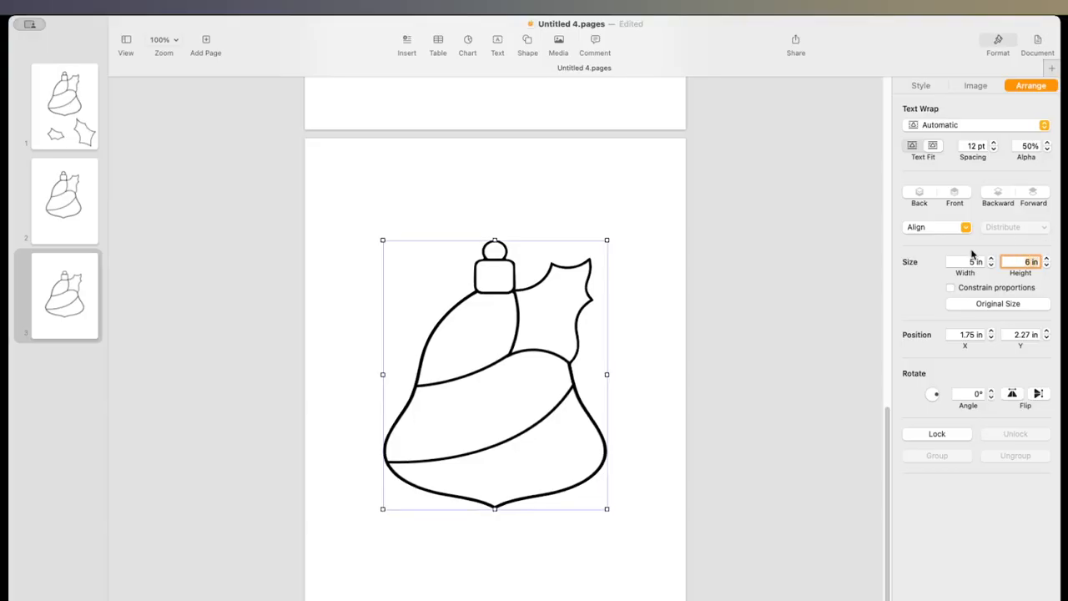
{"action": "left_click", "coordinate": [950, 288]}
{"action": "left_click", "coordinate": [623, 334]}
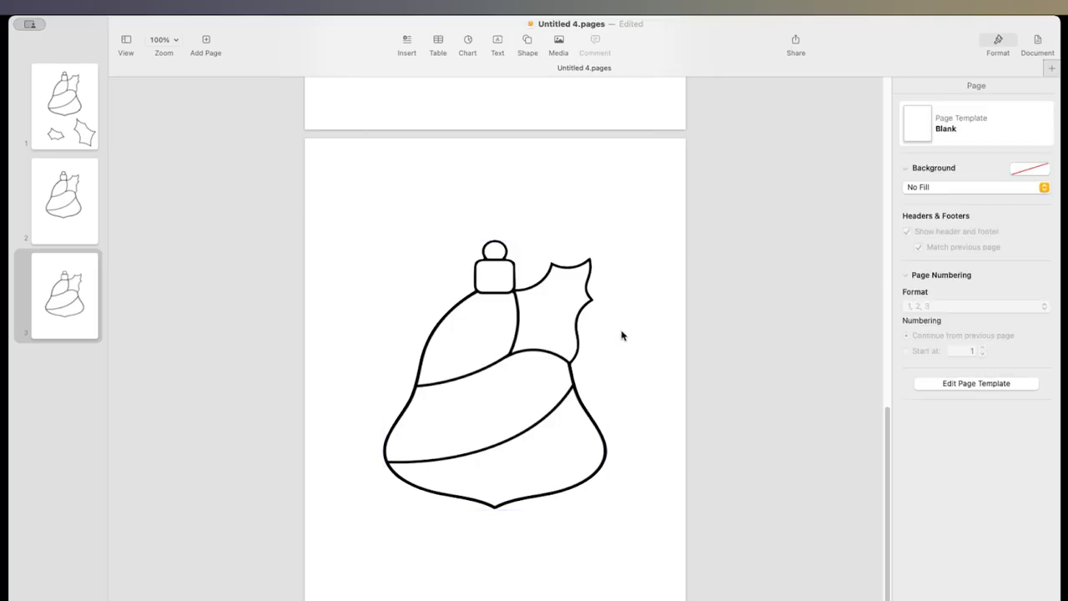
Enlarge the picture proportionally to about 6.1 by 7.32 in and move it down to about Y 2.07 in
{"action": "left_click", "coordinate": [536, 350]}
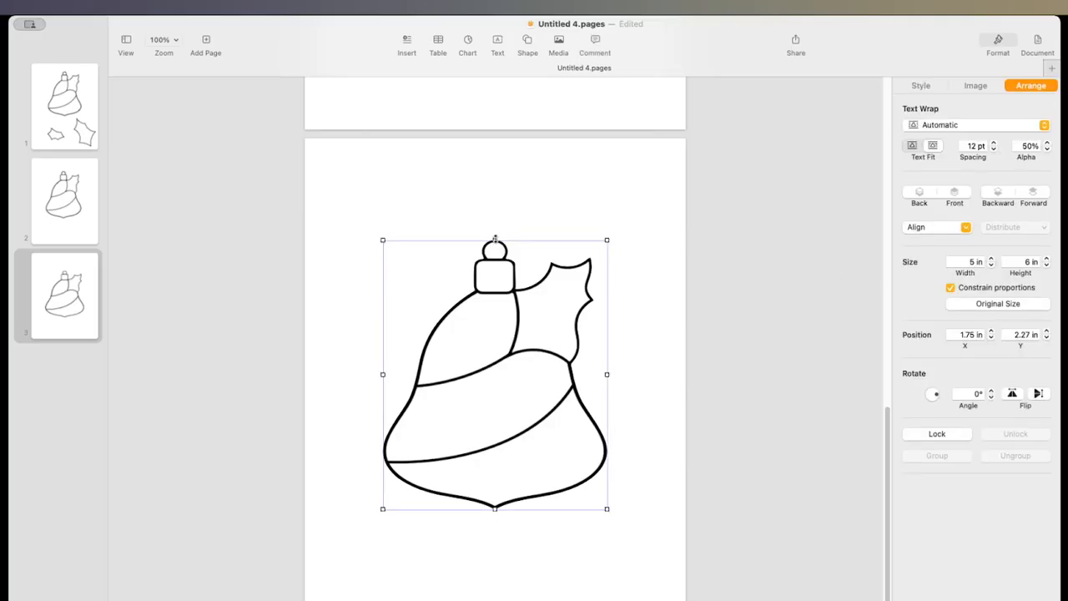
{"action": "left_click_drag", "start_coordinate": [495, 240], "coordinate": [495, 180]}
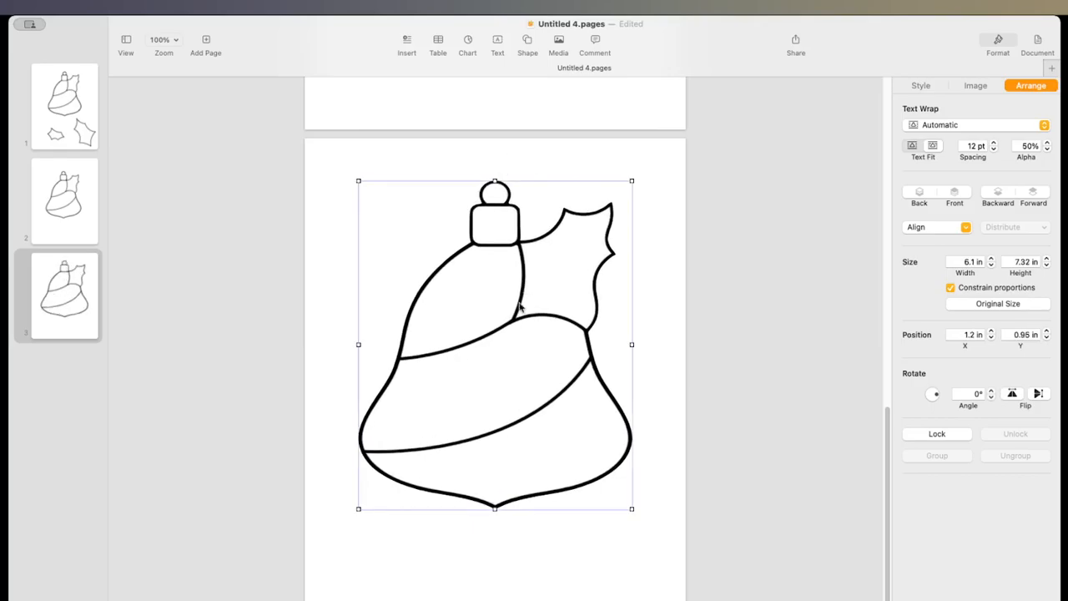
{"action": "left_click_drag", "start_coordinate": [516, 321], "coordinate": [519, 372]}
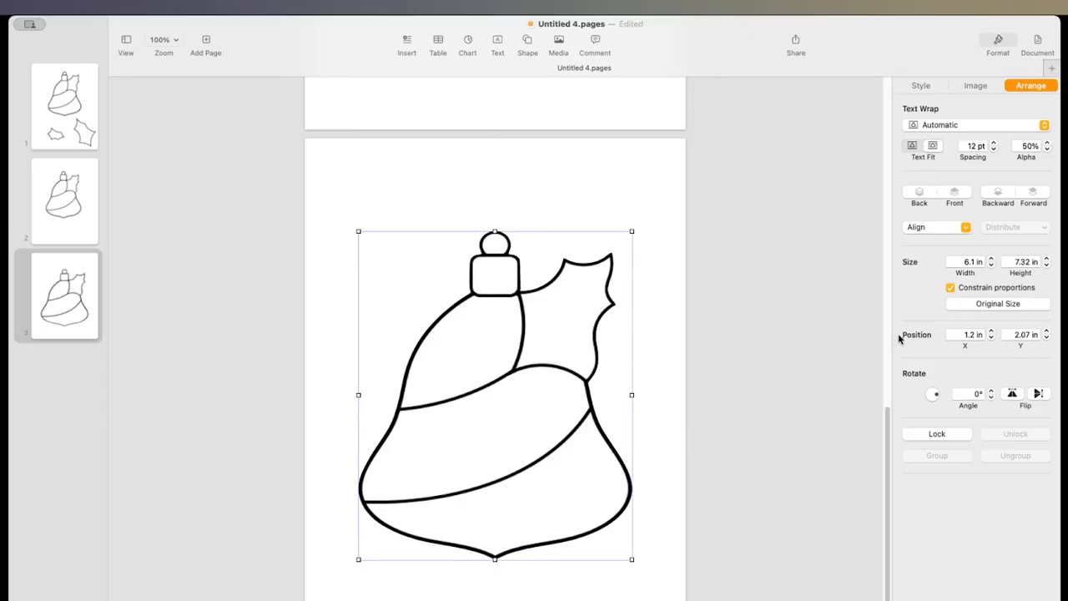
Set the picture's width to 5.5 in, 5 in and finally 4 in proportionally, and centre it horizontally at about Y 2.28 in
{"action": "left_click", "coordinate": [972, 262]}
{"action": "type", "text": "5.5"}
{"action": "key", "text": "Return"}
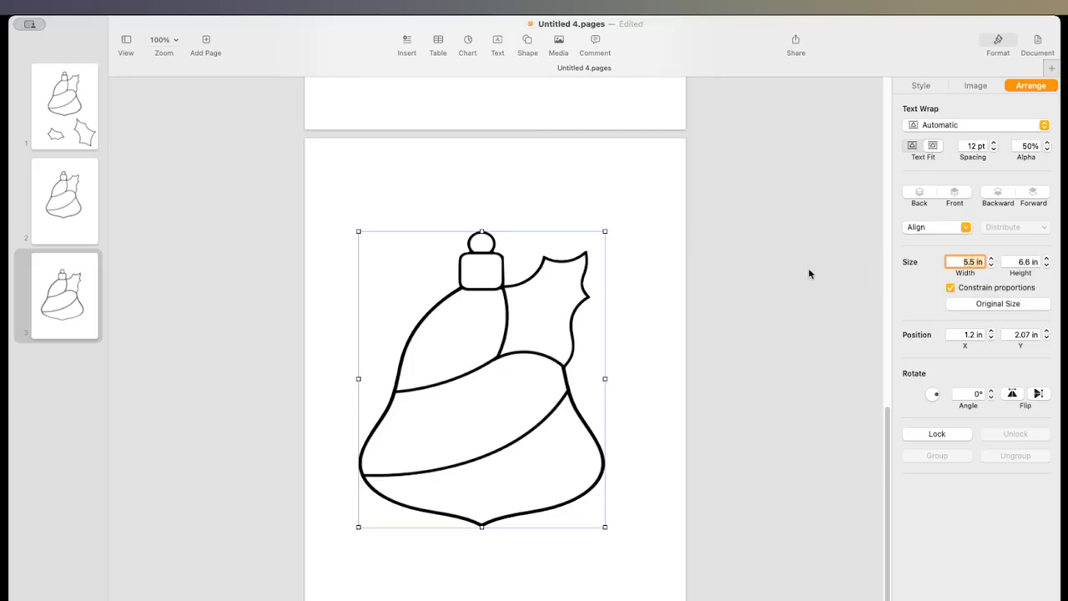
{"action": "type", "text": "5"}
{"action": "key", "text": "Return"}
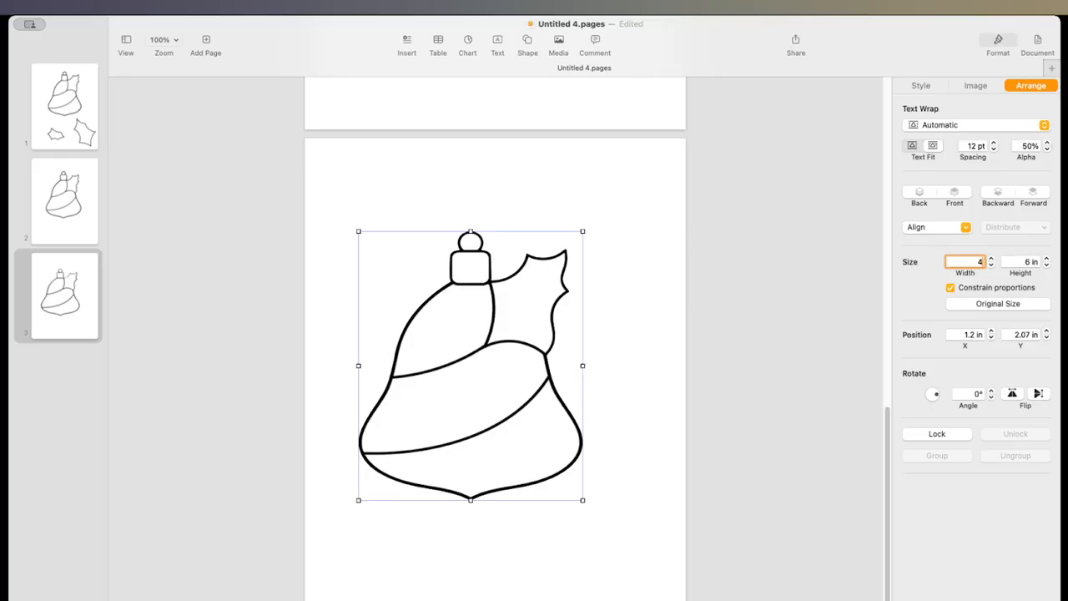
{"action": "type", "text": "4"}
{"action": "key", "text": "Return"}
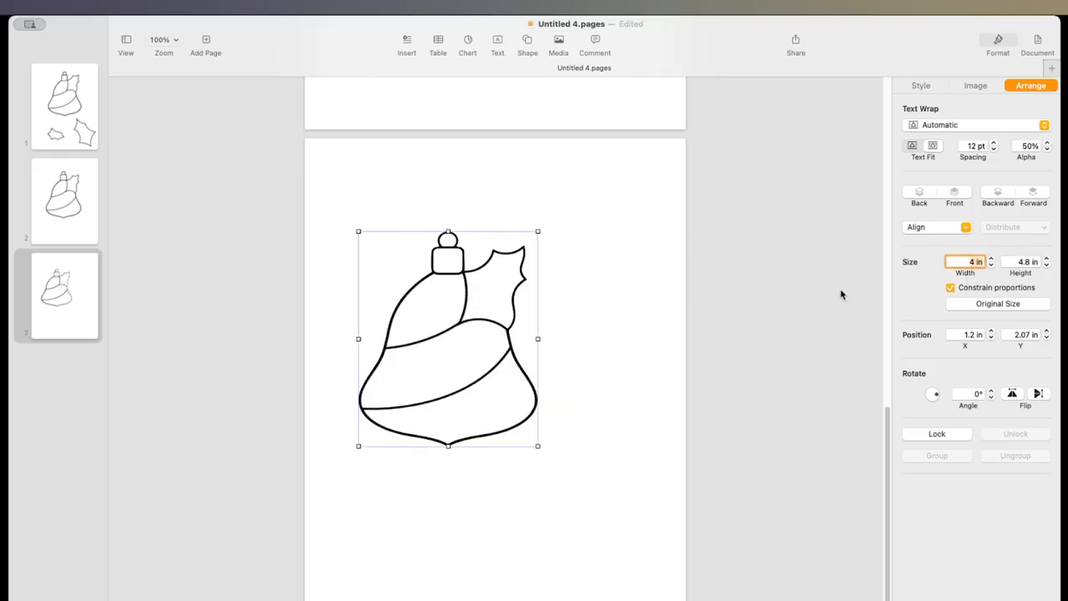
{"action": "left_click_drag", "start_coordinate": [501, 326], "coordinate": [549, 334]}
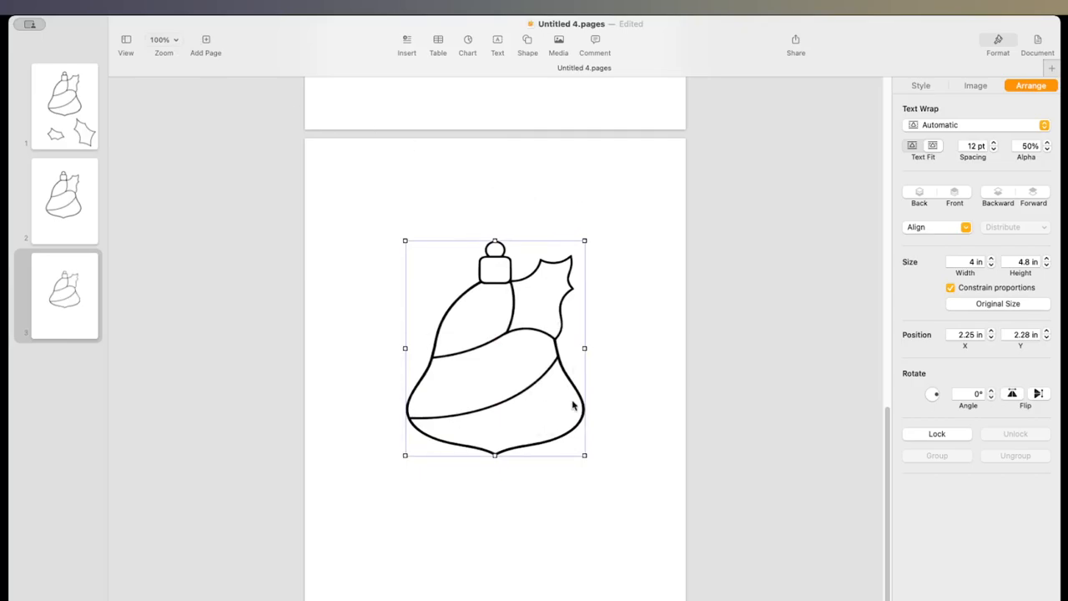
{"action": "left_click", "coordinate": [628, 358]}
{"action": "left_click", "coordinate": [530, 332]}
Delete the second page with the grouped copy and select the bell picture on the remaining last page
{"action": "right_click", "coordinate": [68, 217]}
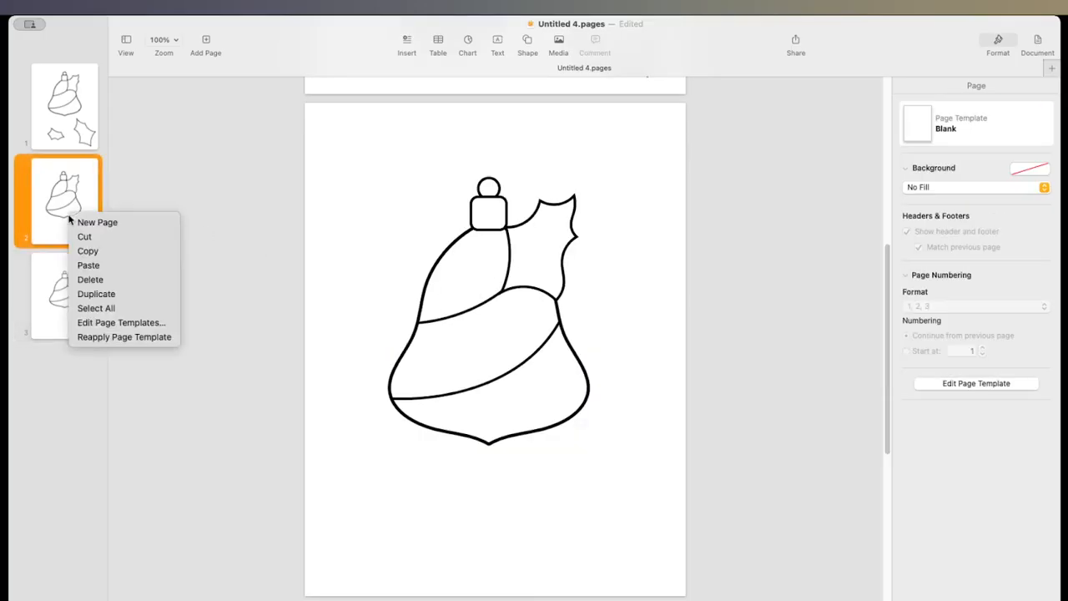
{"action": "left_click", "coordinate": [97, 280]}
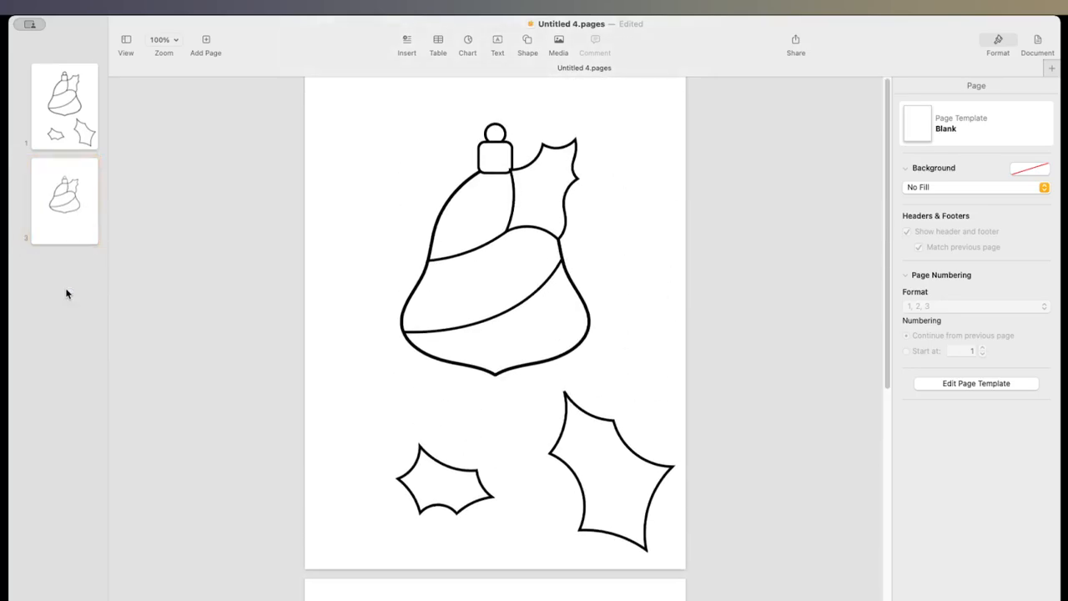
{"action": "left_click", "coordinate": [74, 211]}
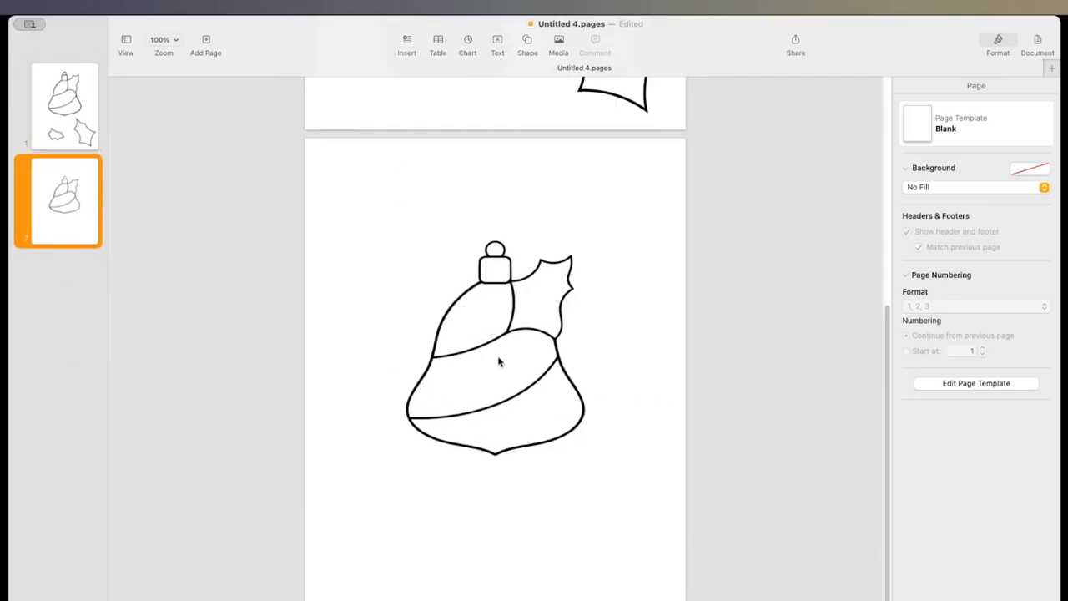
{"action": "left_click", "coordinate": [527, 330]}
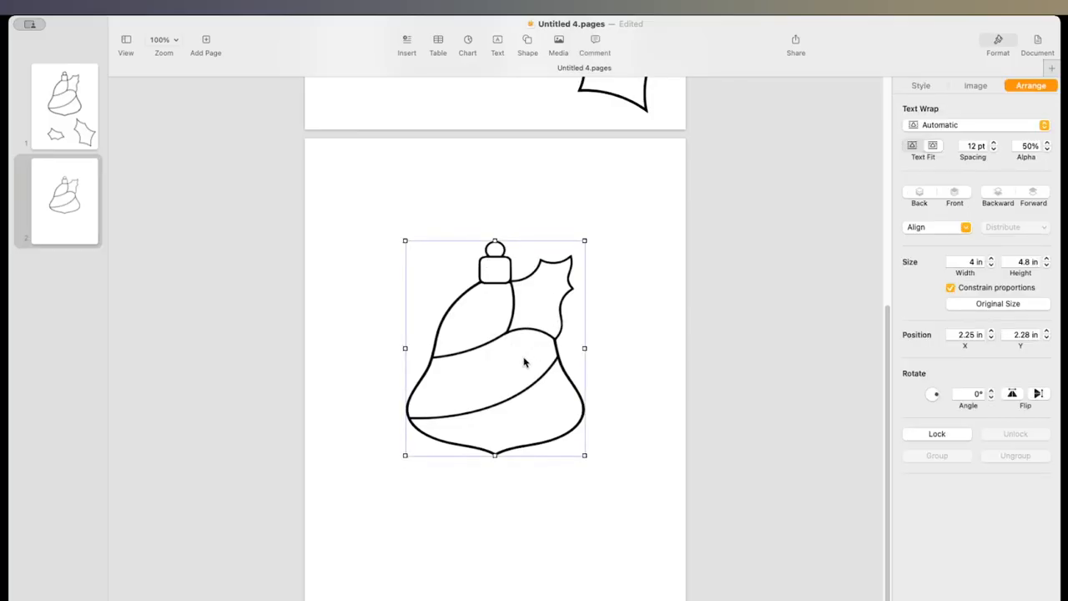
Examine the first page's bell group and its Ungroup option, and compare it with the flattened picture on the second page
{"action": "left_click", "coordinate": [73, 93]}
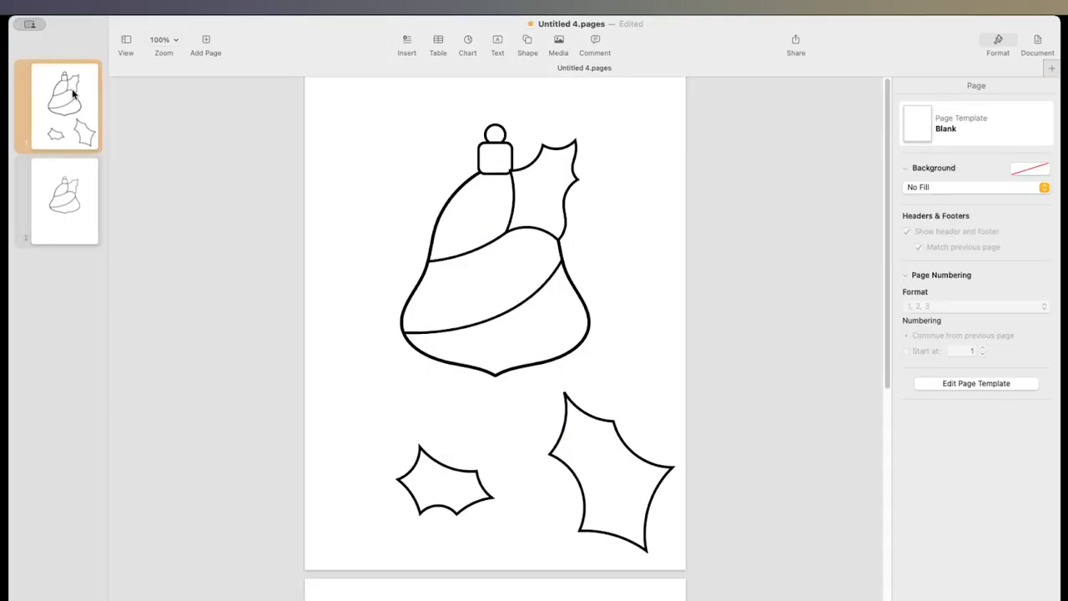
{"action": "left_click", "coordinate": [493, 322]}
{"action": "right_click", "coordinate": [493, 321]}
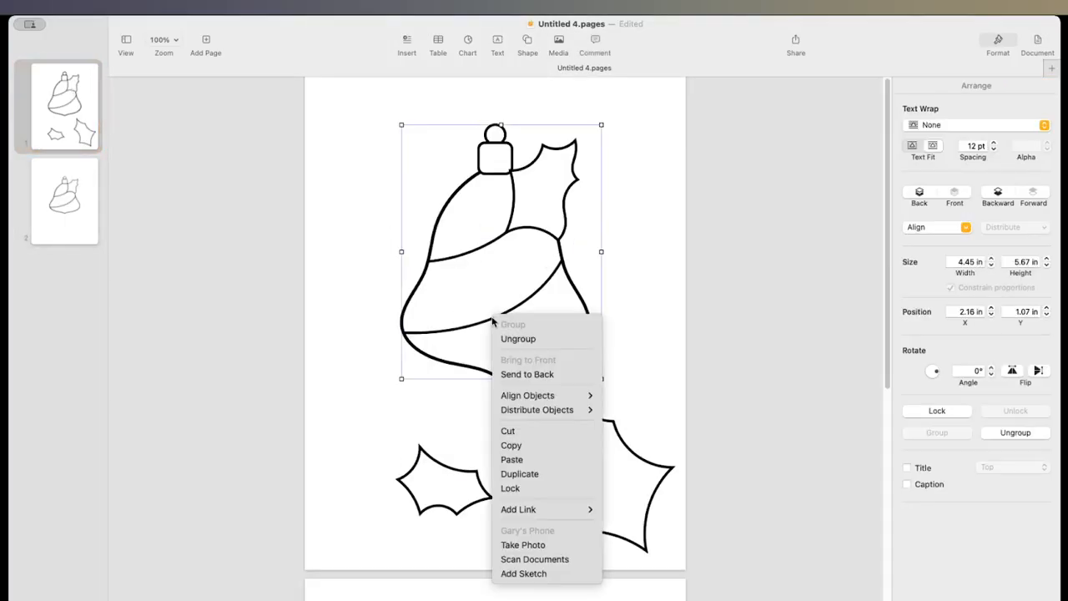
{"action": "left_click", "coordinate": [505, 338]}
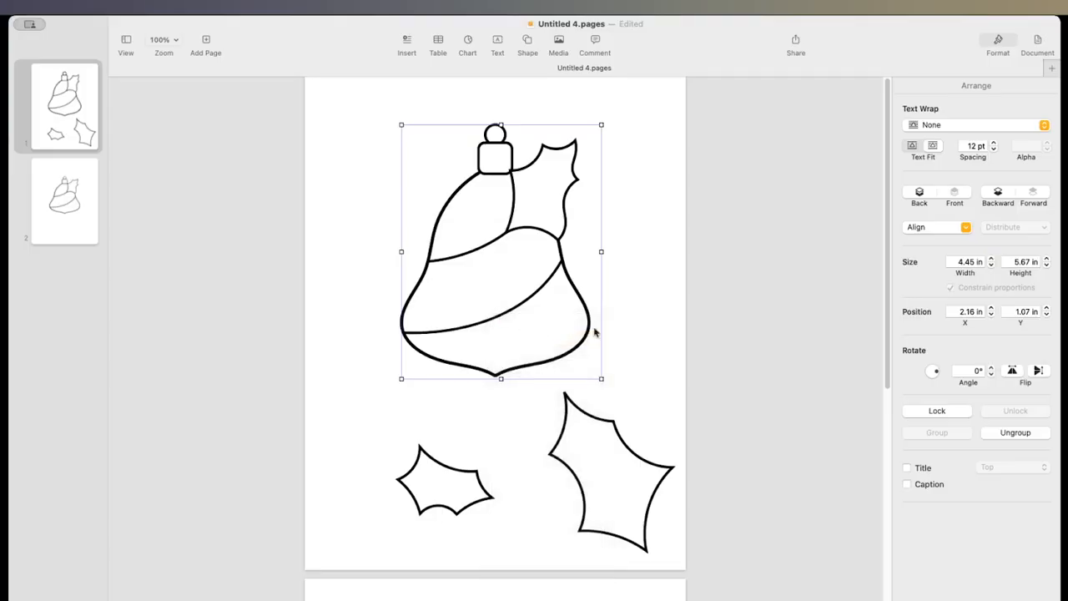
{"action": "left_click", "coordinate": [645, 320]}
{"action": "mouse_move", "coordinate": [523, 304]}
{"action": "left_mouse_down"}
{"action": "mouse_move", "coordinate": [525, 324]}
{"action": "mouse_move", "coordinate": [521, 303]}
{"action": "left_mouse_up"}
{"action": "left_click", "coordinate": [651, 310]}
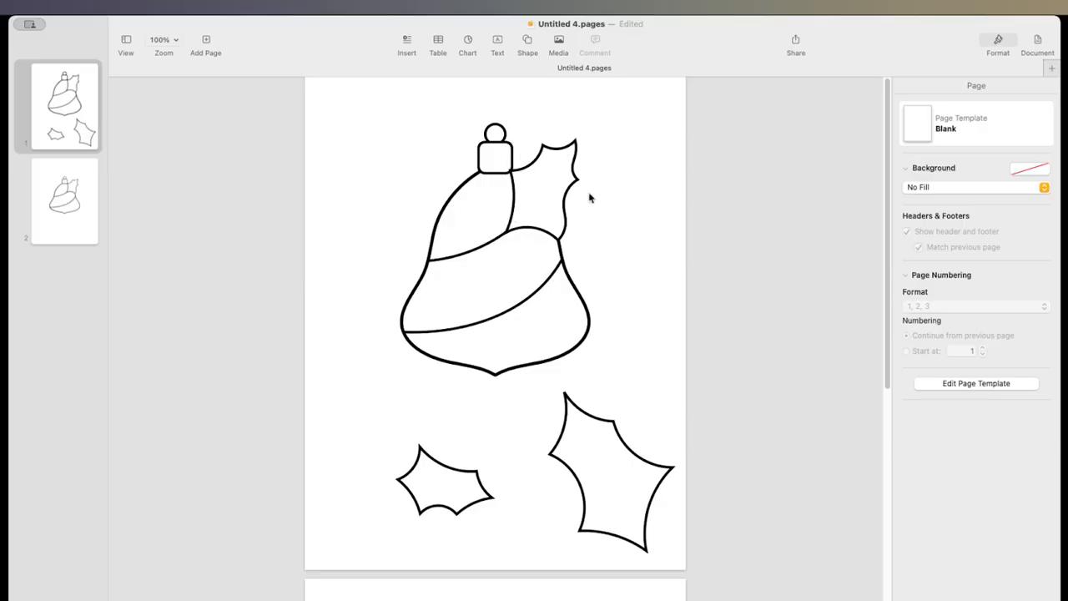
{"action": "left_click", "coordinate": [73, 202]}
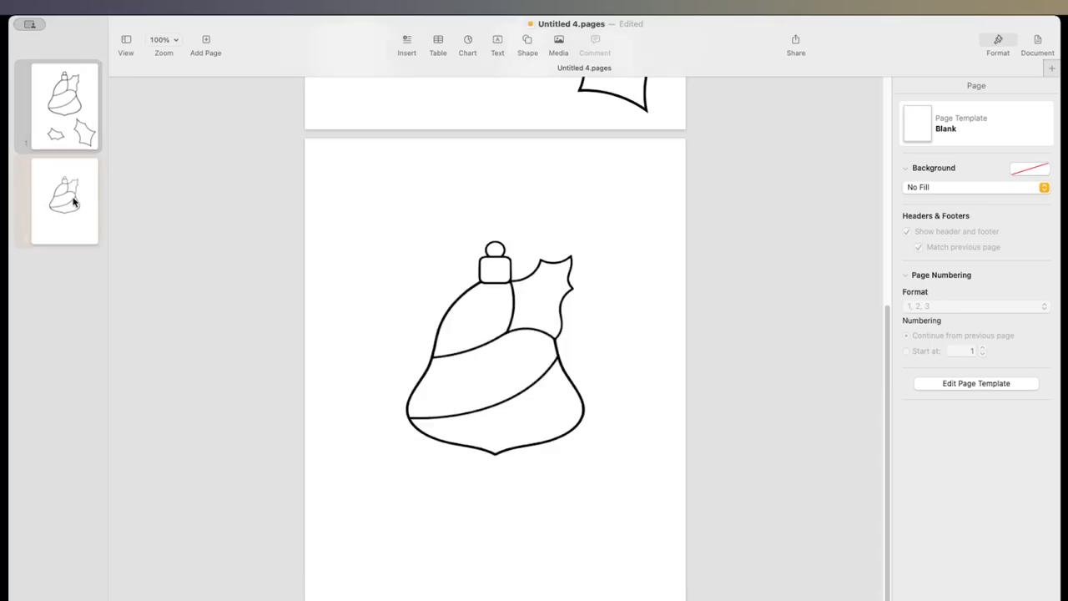
{"action": "left_click", "coordinate": [400, 339]}
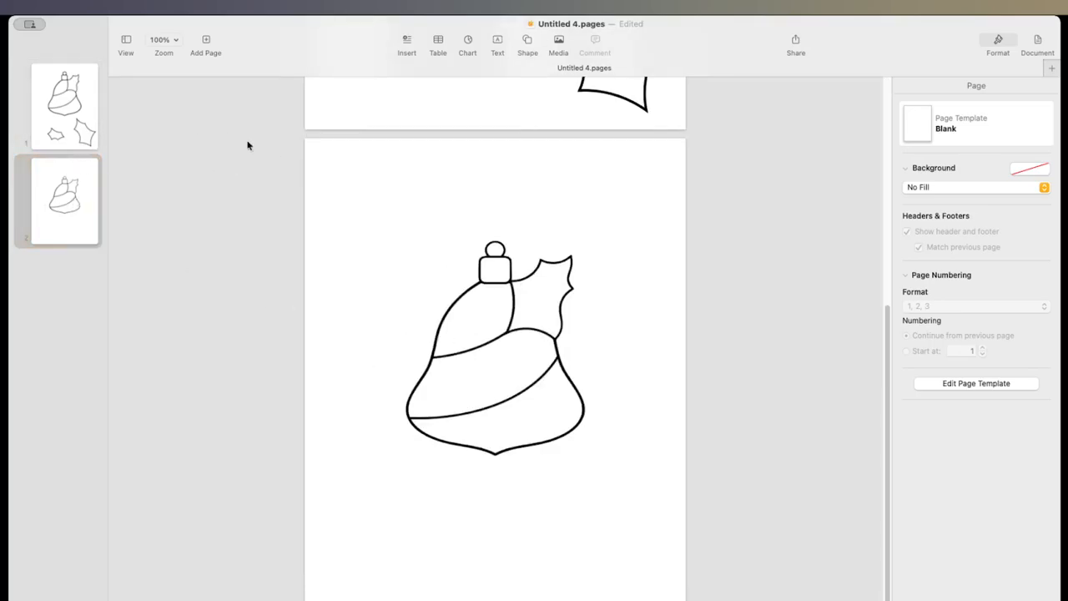
Rename the document as "xmas bell working"
{"action": "double_click", "coordinate": [580, 26]}
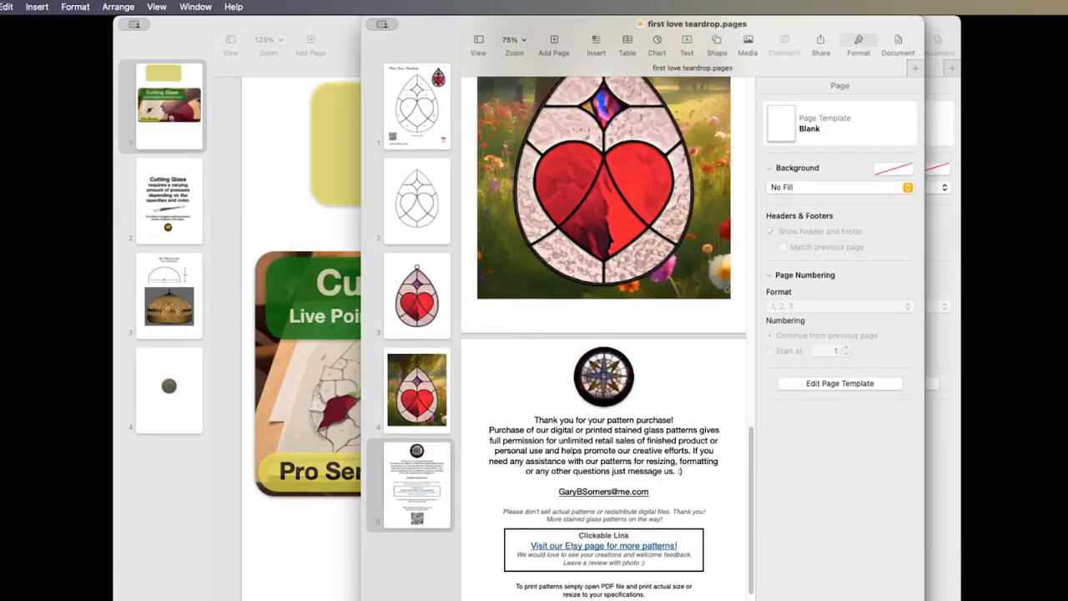
{"action": "left_click", "coordinate": [960, 599]}
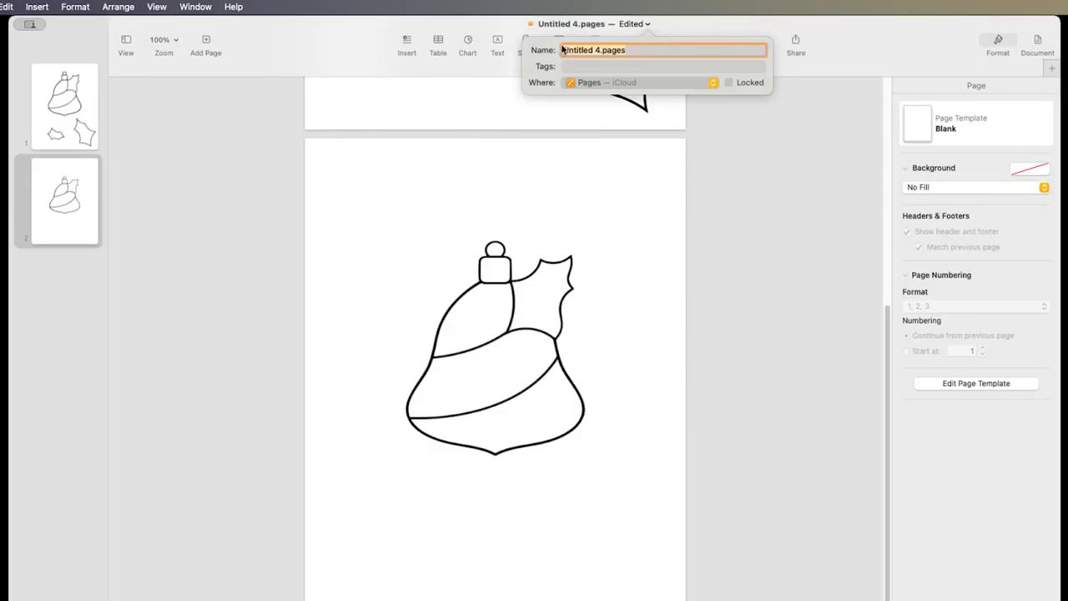
{"action": "left_click", "coordinate": [565, 50]}
{"action": "left_click_drag", "start_coordinate": [601, 50], "coordinate": [569, 50]}
{"action": "type", "text": "xmas"}
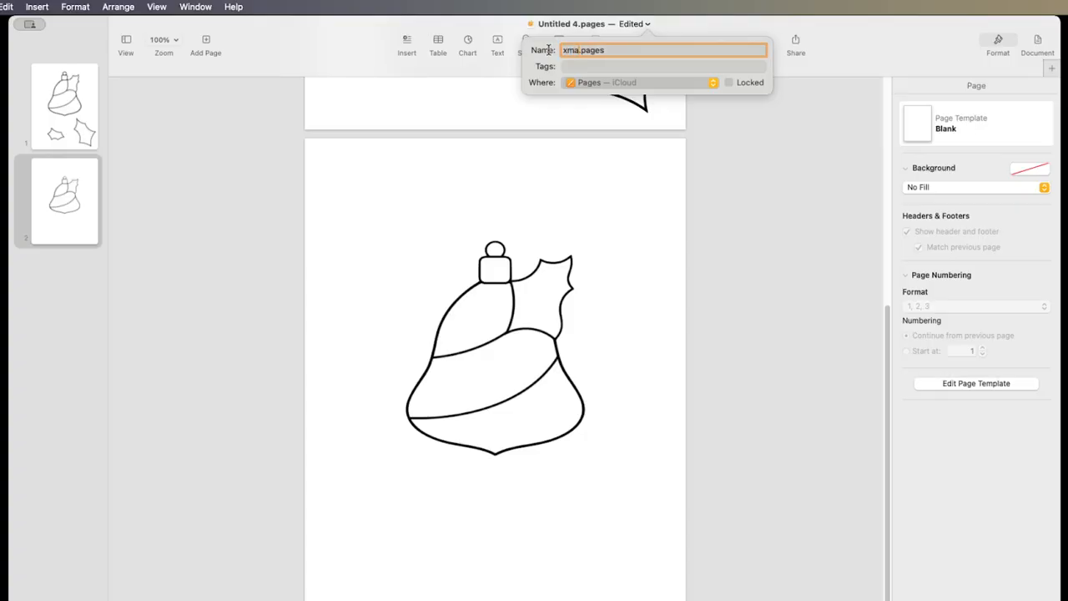
{"action": "type", "text": " bell working"}
{"action": "left_click", "coordinate": [408, 186]}
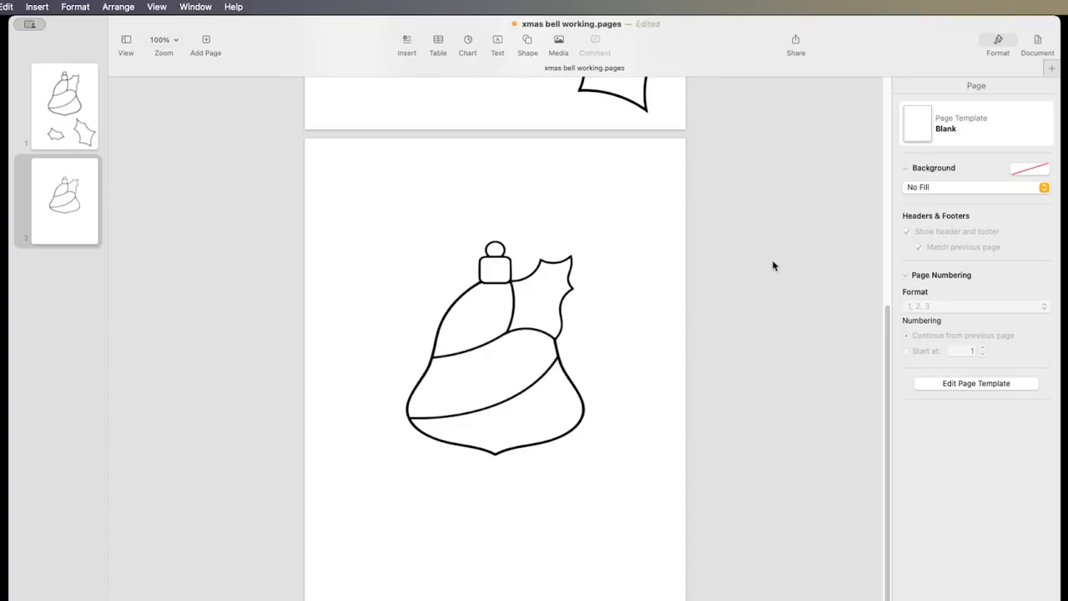
Save the working document and copy its second page with the flattened bell picture
{"action": "key", "text": "super+s"}
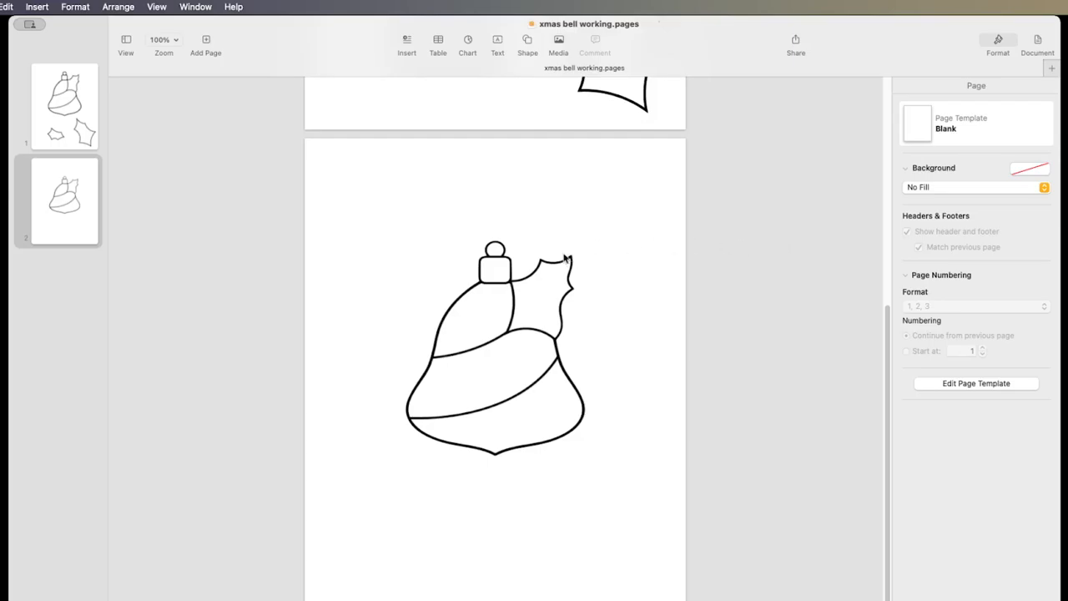
{"action": "left_click", "coordinate": [539, 279]}
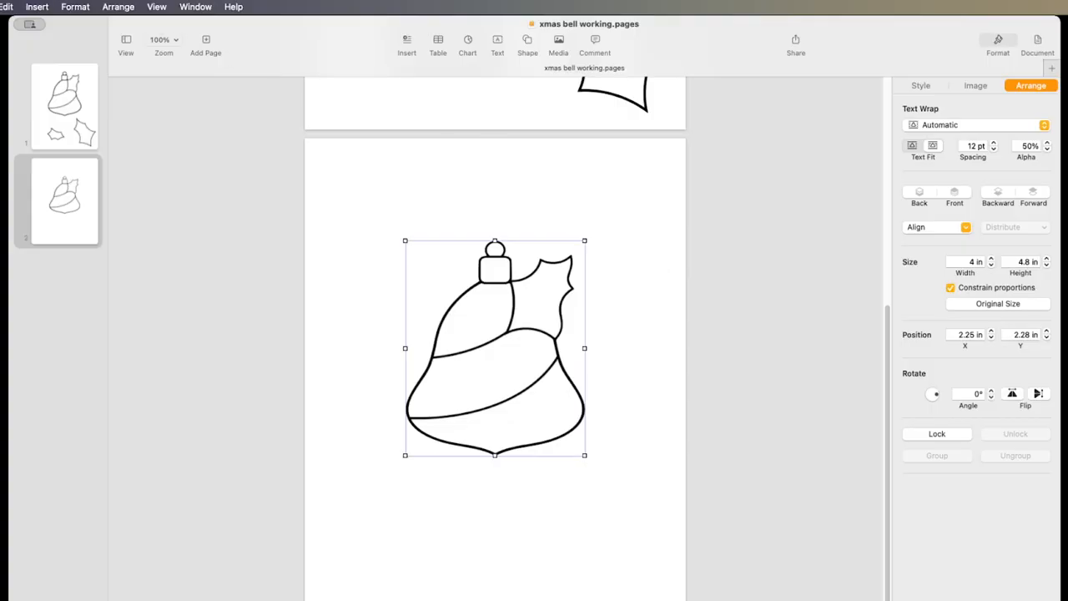
{"action": "left_click", "coordinate": [56, 173]}
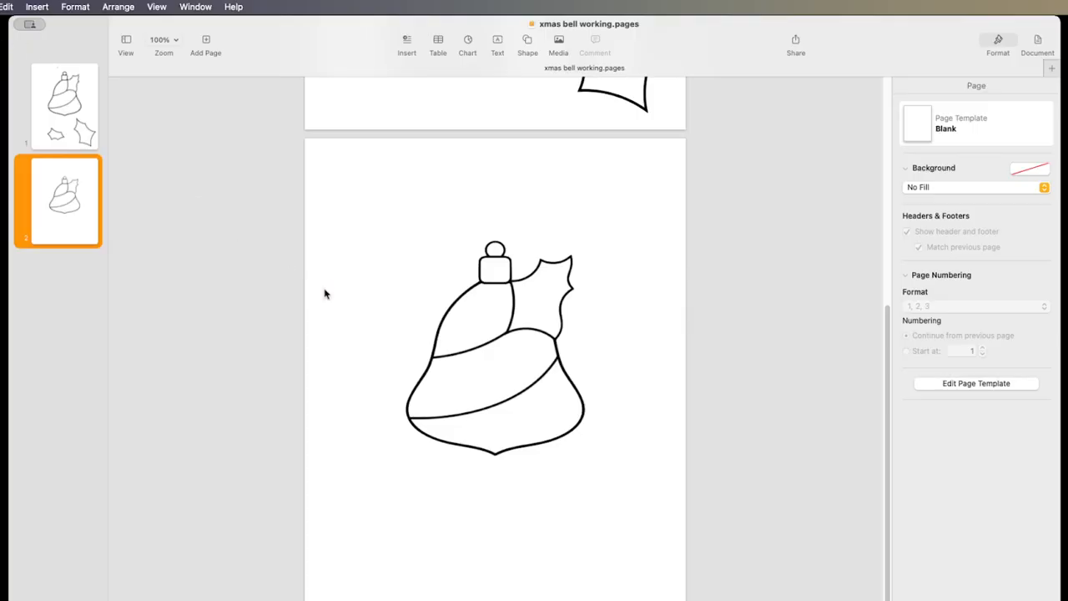
Paste the copied bell page into a new blank document and move it ahead of the empty page
{"action": "key", "text": "super+n"}
{"action": "double_click", "coordinate": [376, 271]}
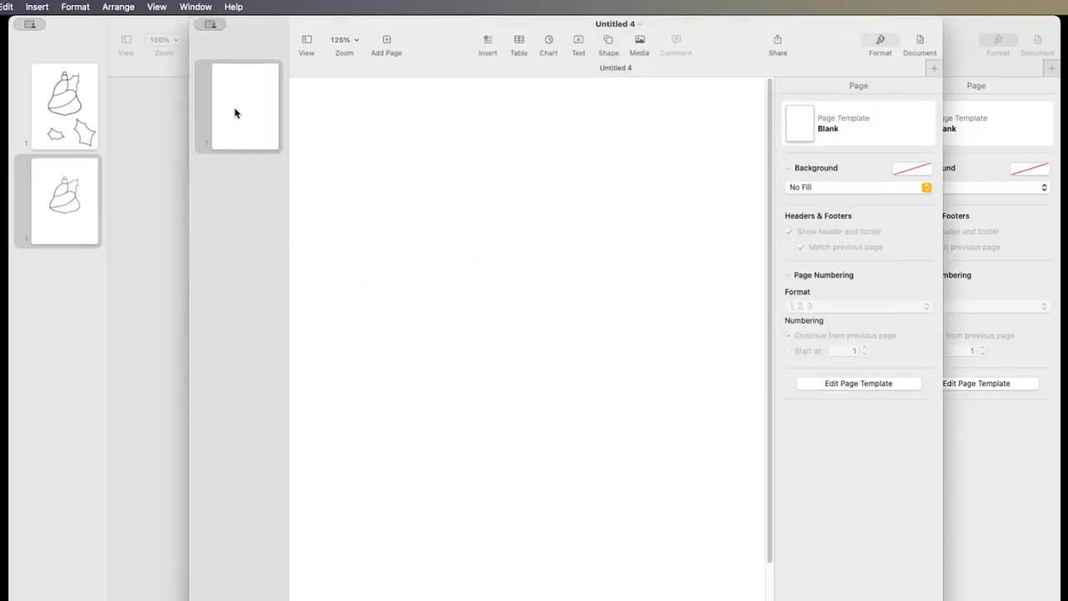
{"action": "right_click", "coordinate": [236, 113]}
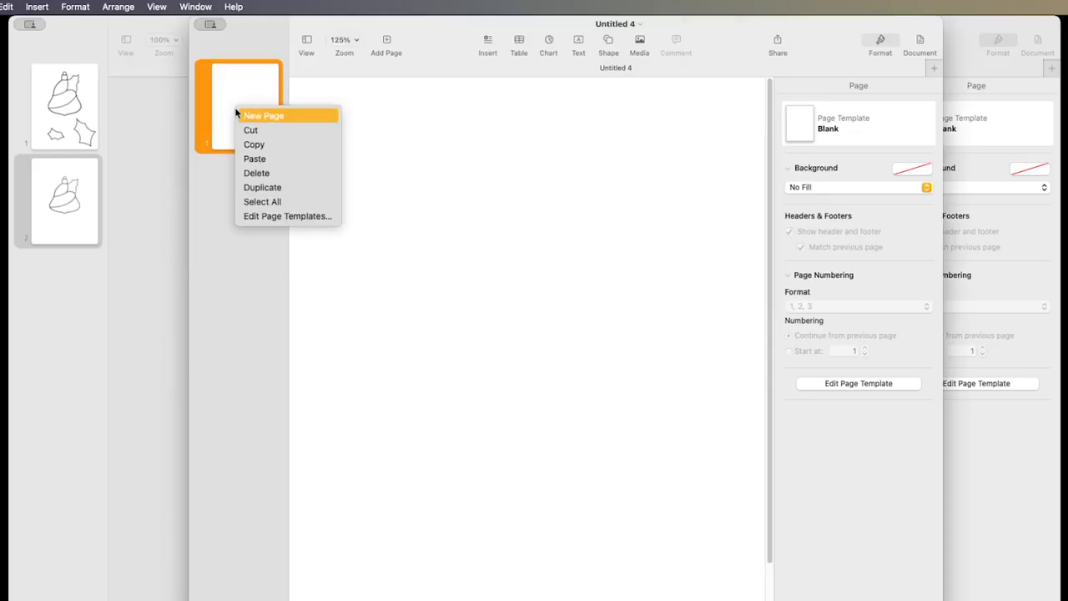
{"action": "left_click", "coordinate": [258, 160]}
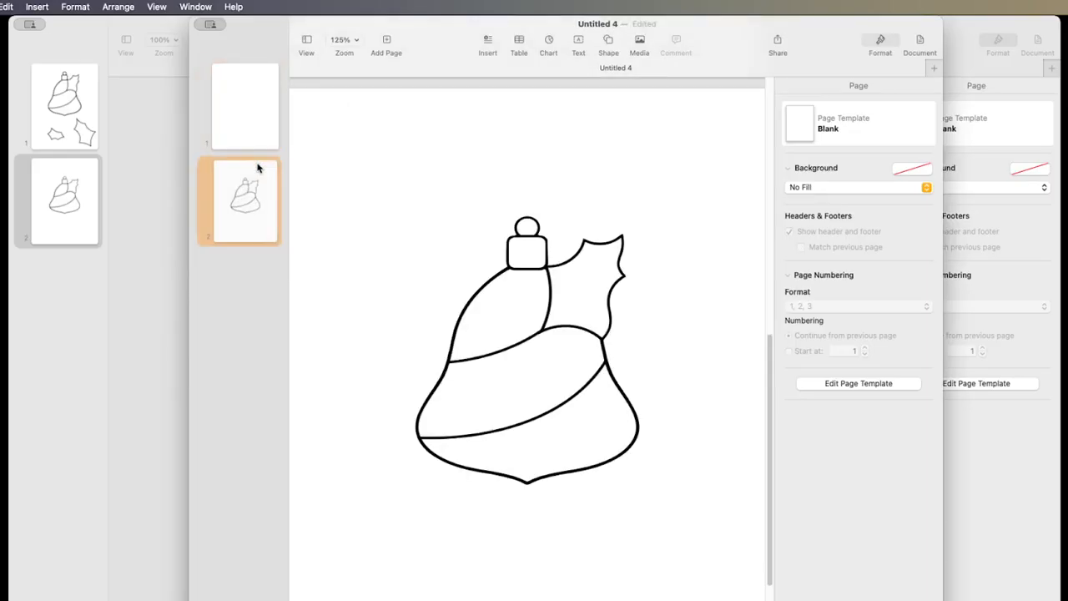
{"action": "left_click_drag", "start_coordinate": [258, 169], "coordinate": [260, 110]}
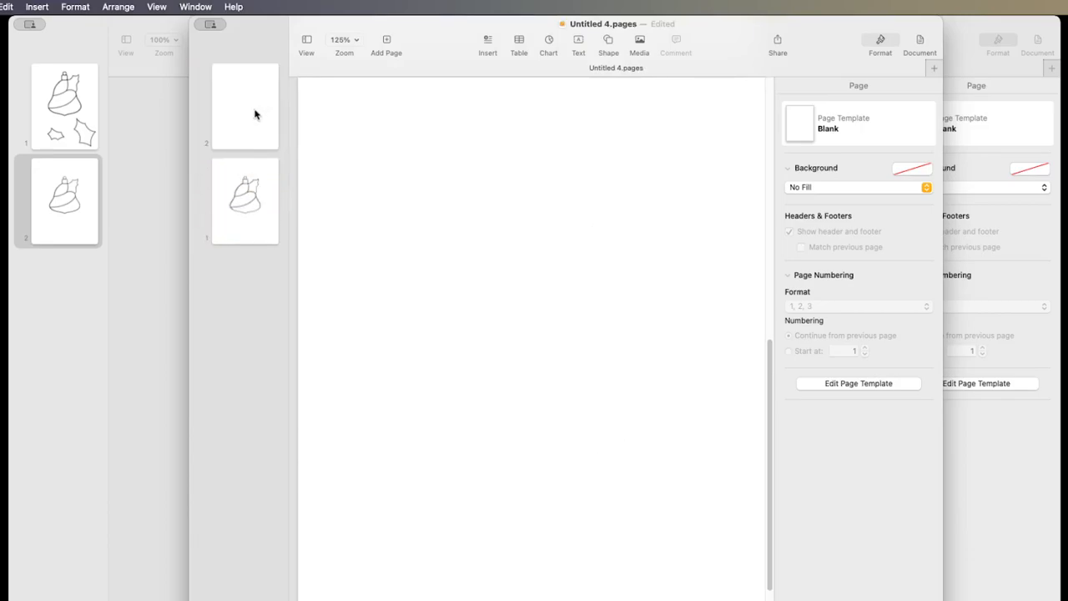
{"action": "left_click", "coordinate": [255, 197]}
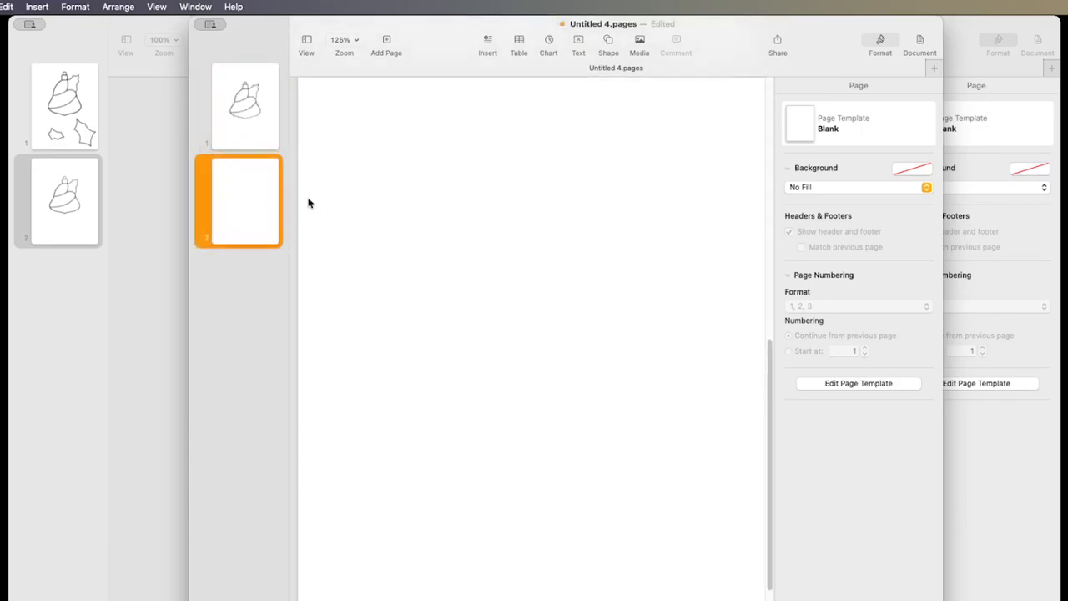
Save the new document as "xmas bell" in the Etsy Patterns folder
{"action": "left_click", "coordinate": [253, 117]}
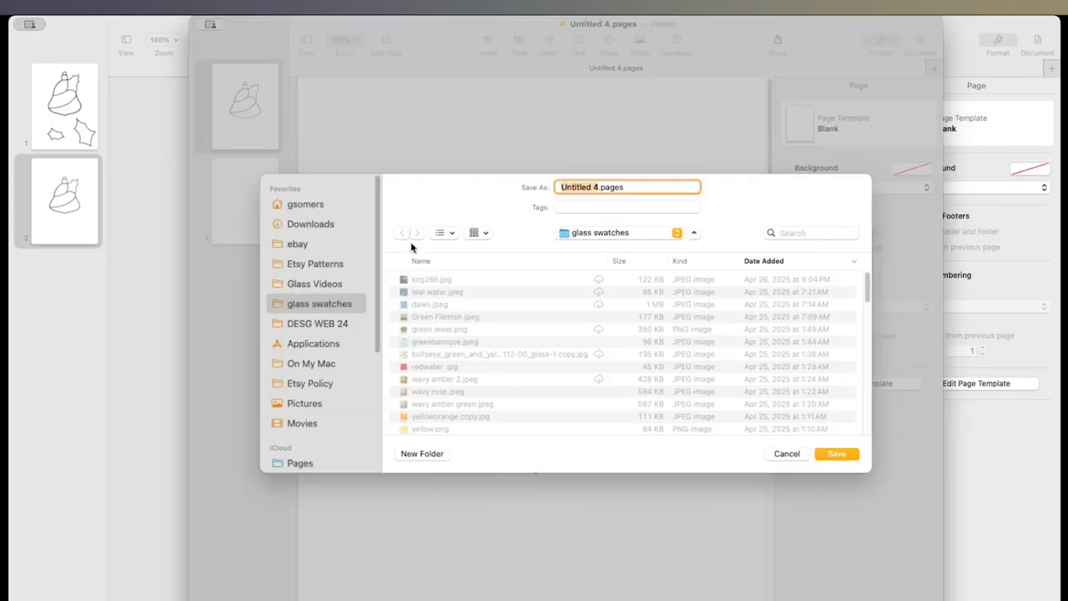
{"action": "left_click", "coordinate": [322, 266]}
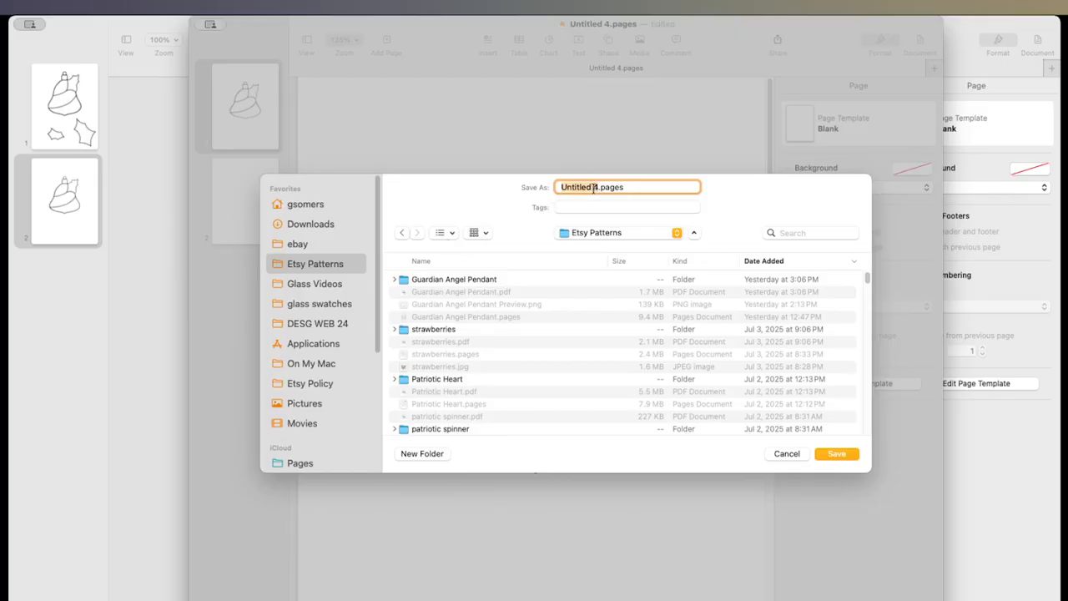
{"action": "type", "text": "xmas bell"}
{"action": "left_click", "coordinate": [834, 451]}
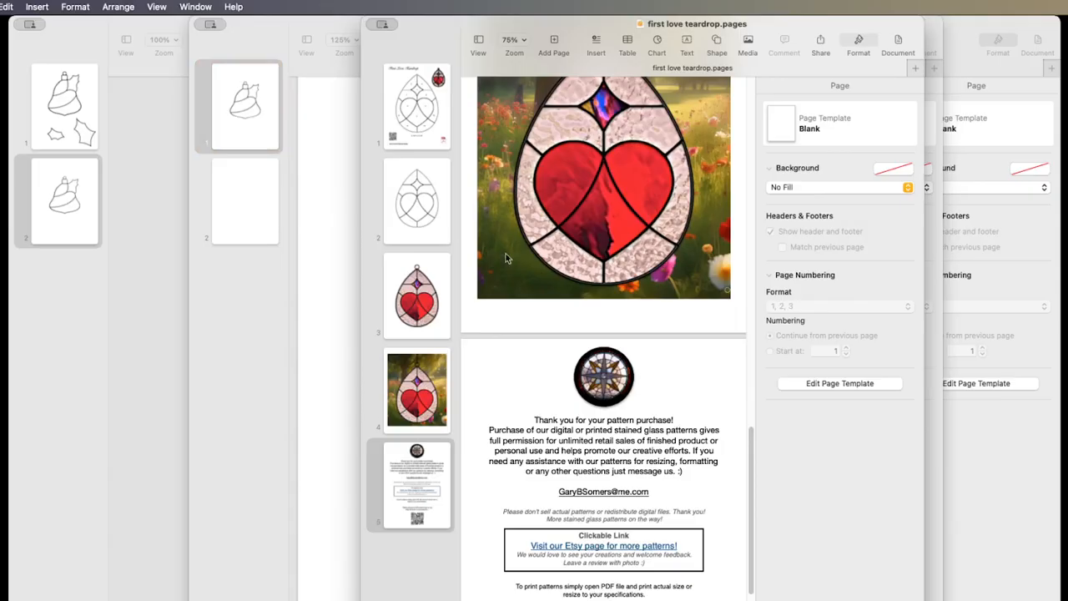
Copy the title, QR code, shop link, size label, PDF icon and number 1 from "first love teardrop" onto the xmas bell pattern page
{"action": "left_click", "coordinate": [420, 107]}
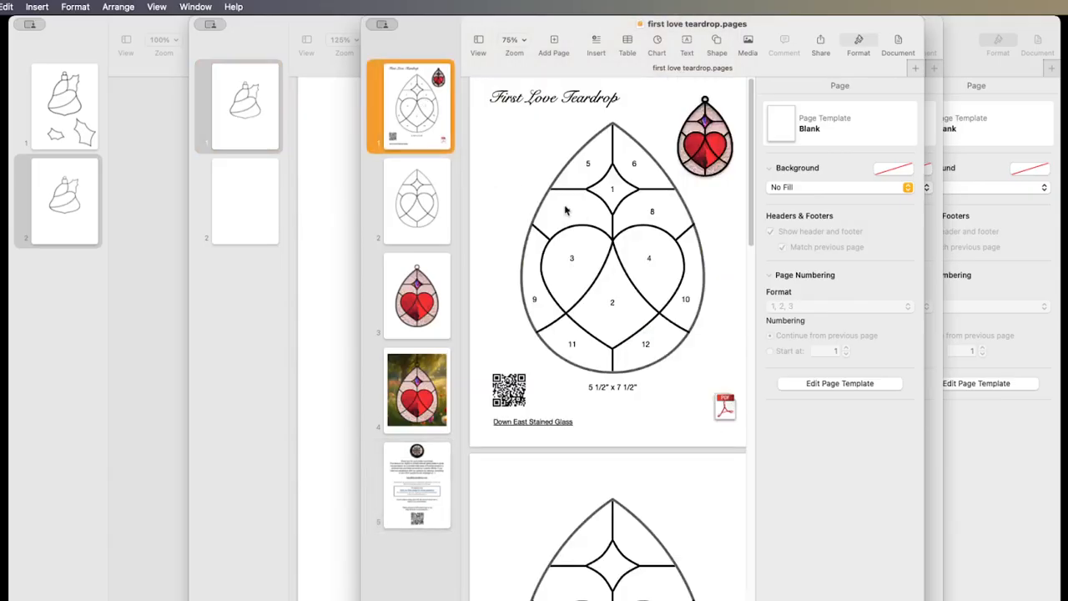
{"action": "left_click", "coordinate": [548, 100]}
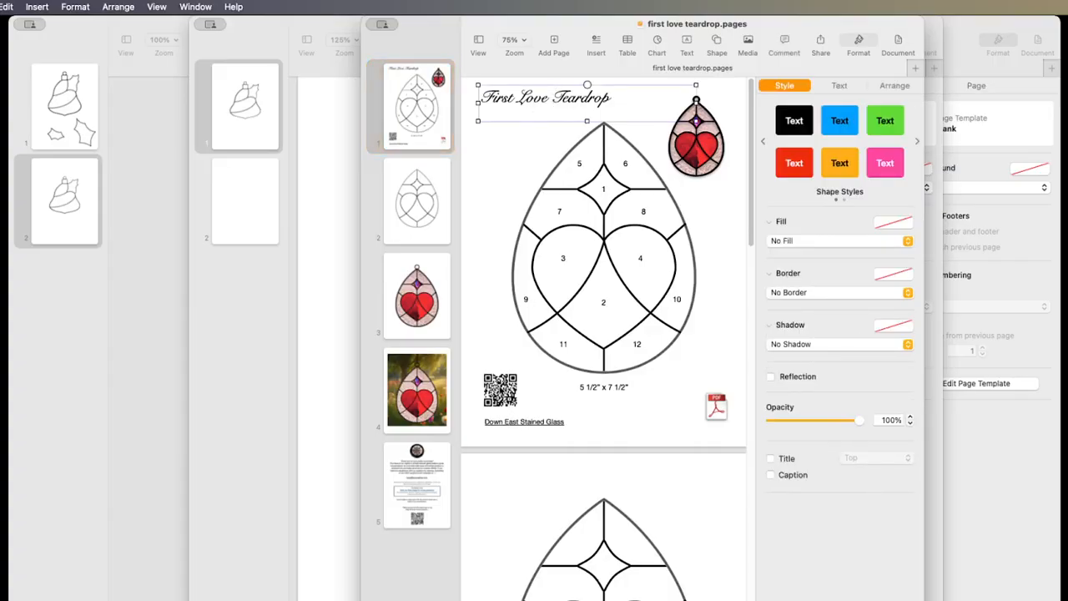
{"action": "left_click", "coordinate": [500, 388], "text": "shift"}
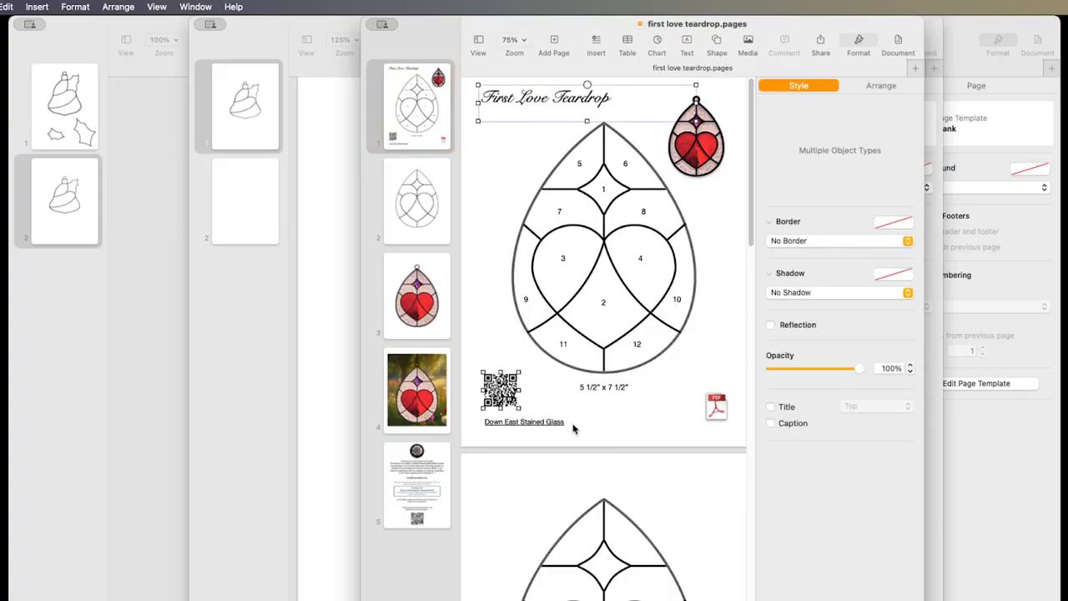
{"action": "left_click", "coordinate": [567, 427], "text": "shift"}
{"action": "left_click", "coordinate": [613, 392], "text": "shift"}
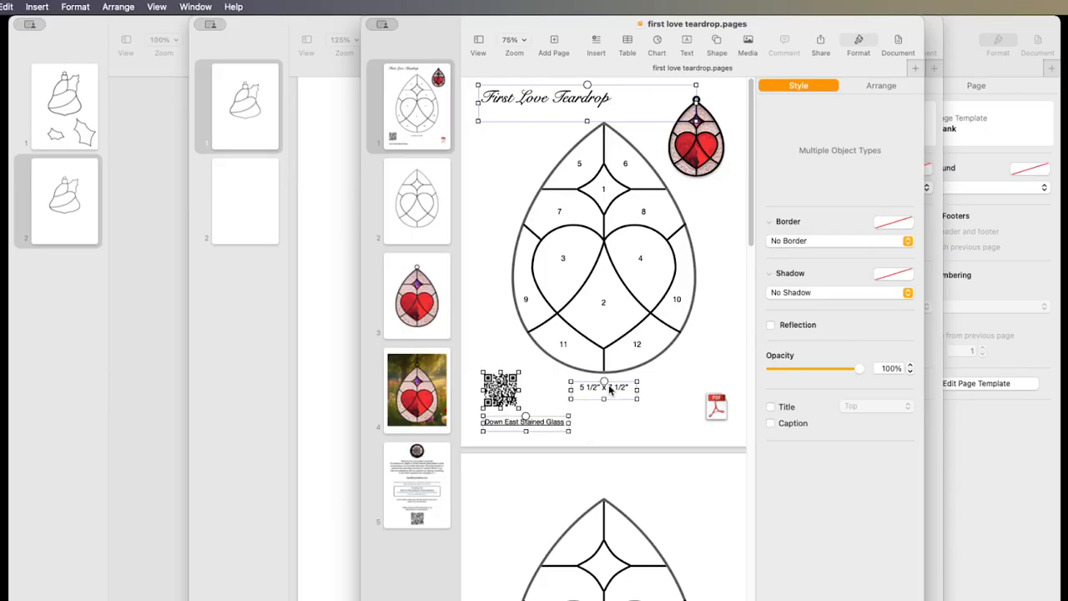
{"action": "left_click", "coordinate": [719, 409], "text": "shift"}
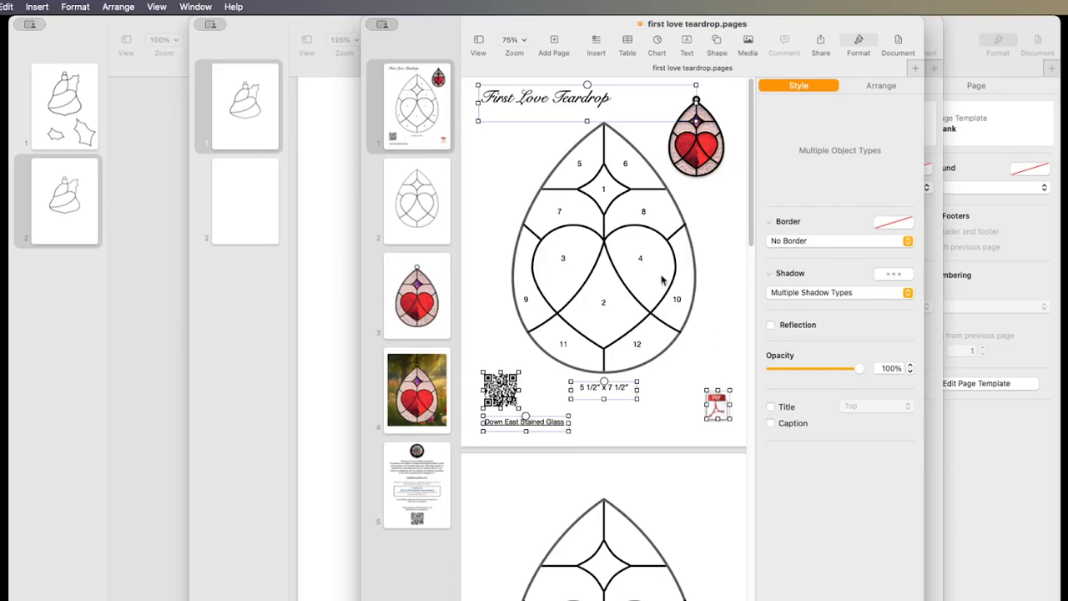
{"action": "left_click", "coordinate": [603, 192], "text": "shift"}
{"action": "left_click", "coordinate": [310, 194]}
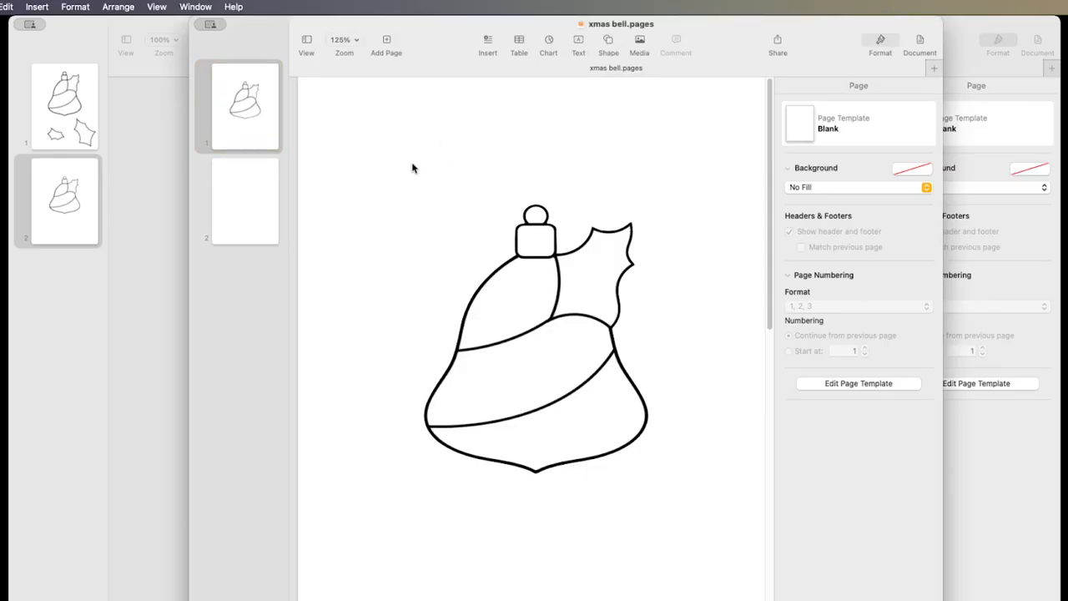
{"action": "key", "text": "super+v"}
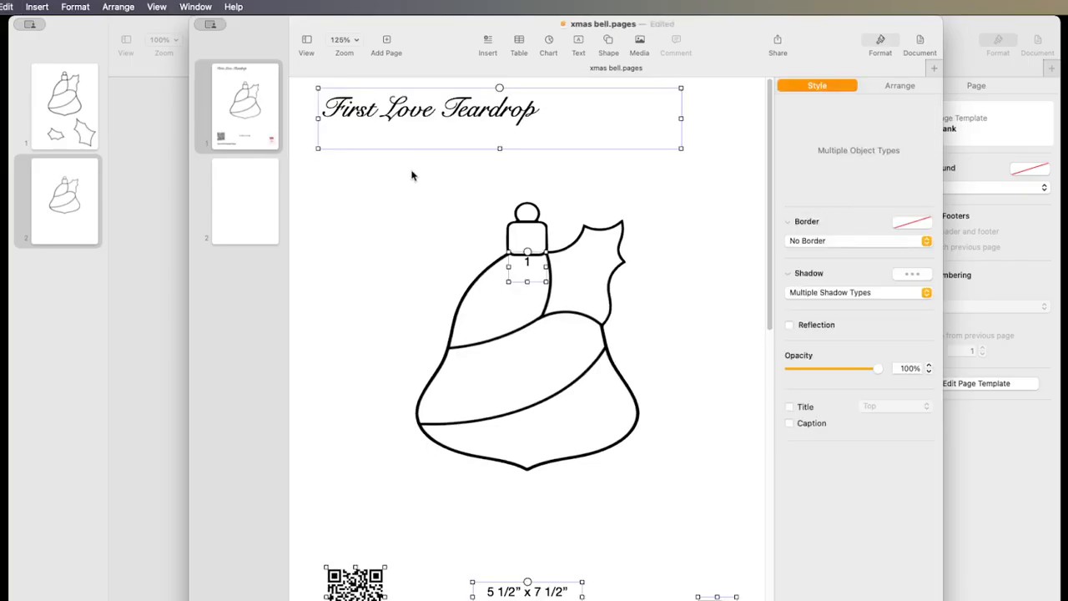
Replace the pasted page title with "X-Mas bell Ornament", viewing the page at 100%
{"action": "scroll", "coordinate": [445, 226], "scroll_direction": "down", "scroll_amount": 5}
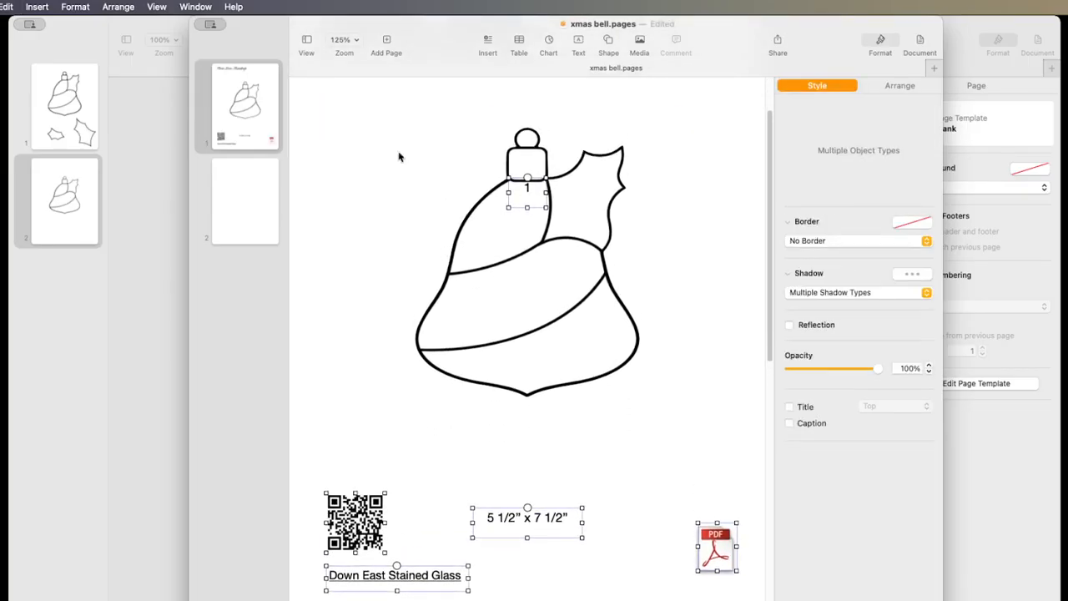
{"action": "left_click", "coordinate": [345, 39]}
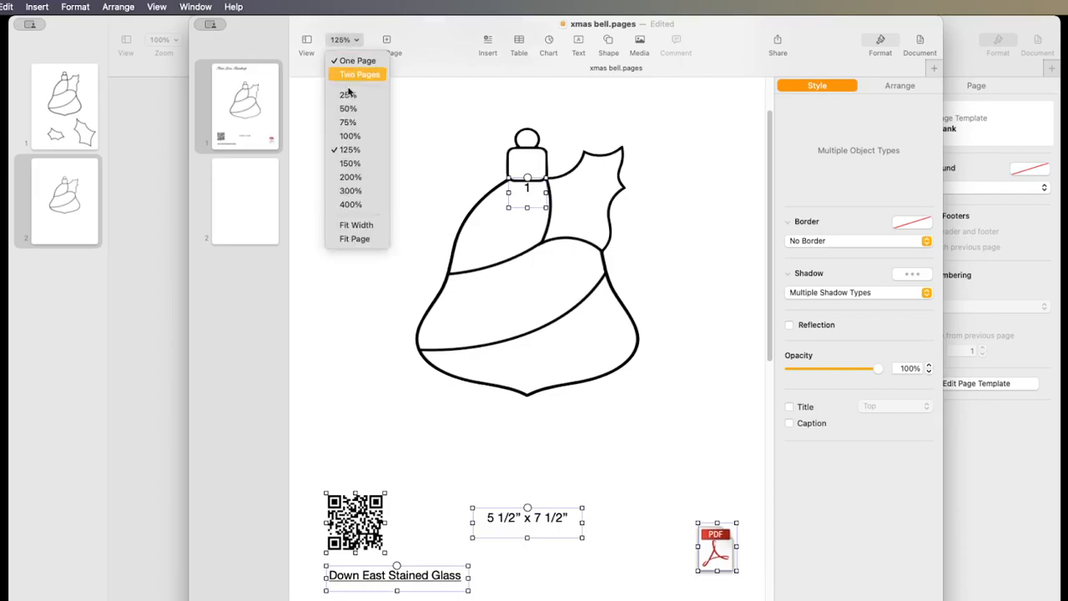
{"action": "left_click", "coordinate": [350, 136]}
{"action": "key", "text": "super+a"}
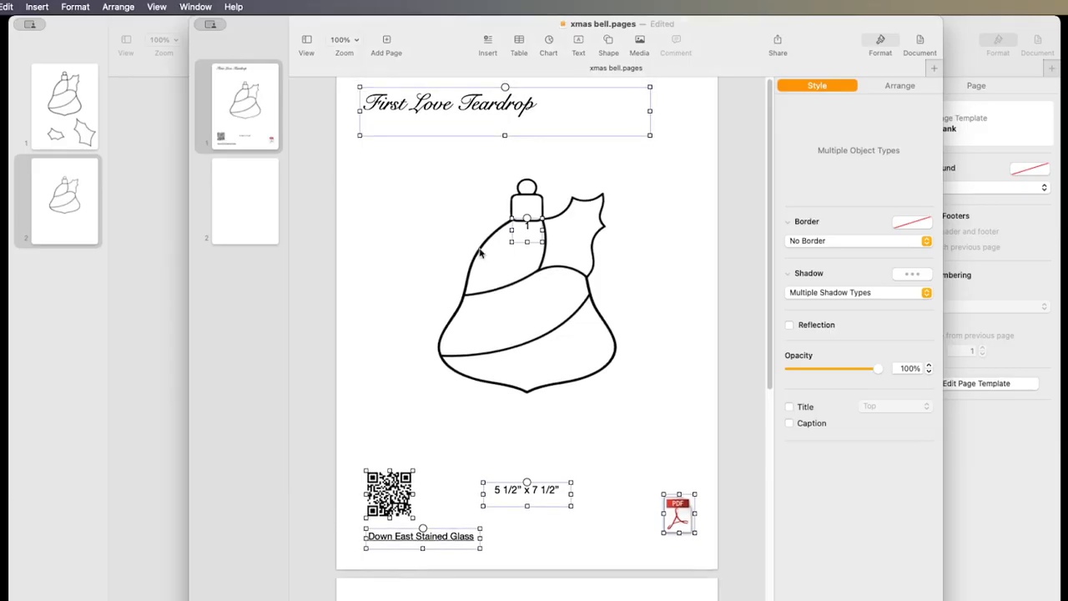
{"action": "left_click", "coordinate": [407, 109]}
{"action": "left_click_drag", "start_coordinate": [380, 108], "coordinate": [431, 109]}
{"action": "left_click_drag", "start_coordinate": [522, 104], "coordinate": [361, 105]}
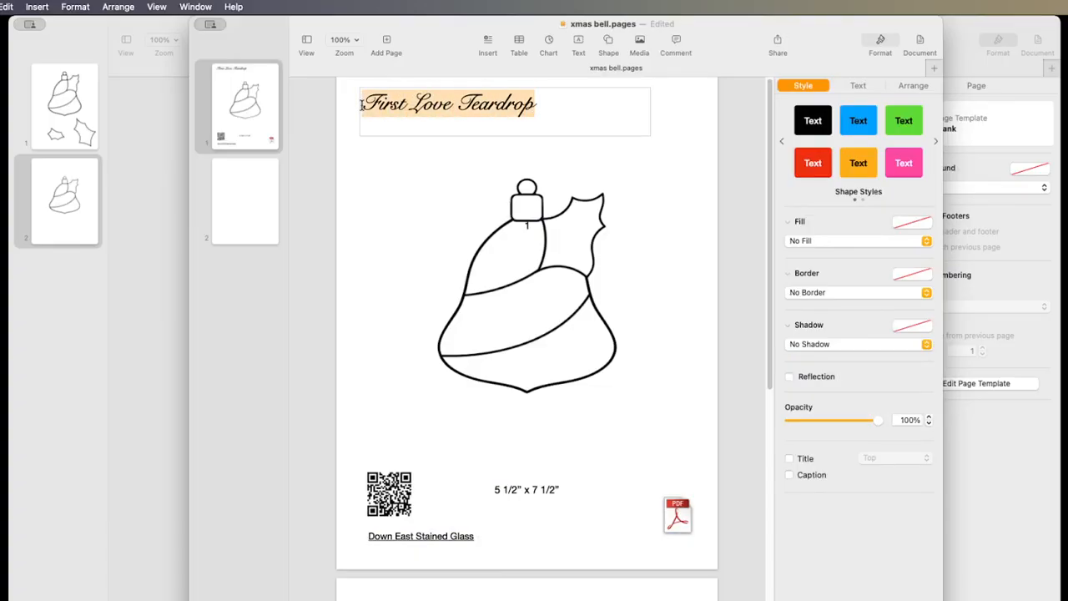
{"action": "type", "text": "X"}
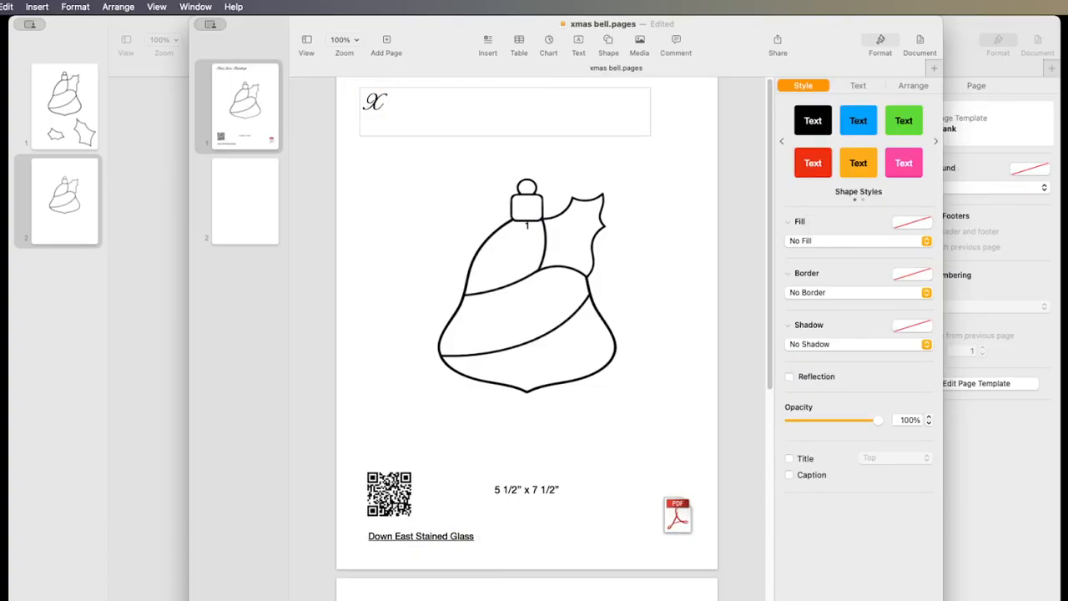
{"action": "type", "text": "-Mas bell Ornament"}
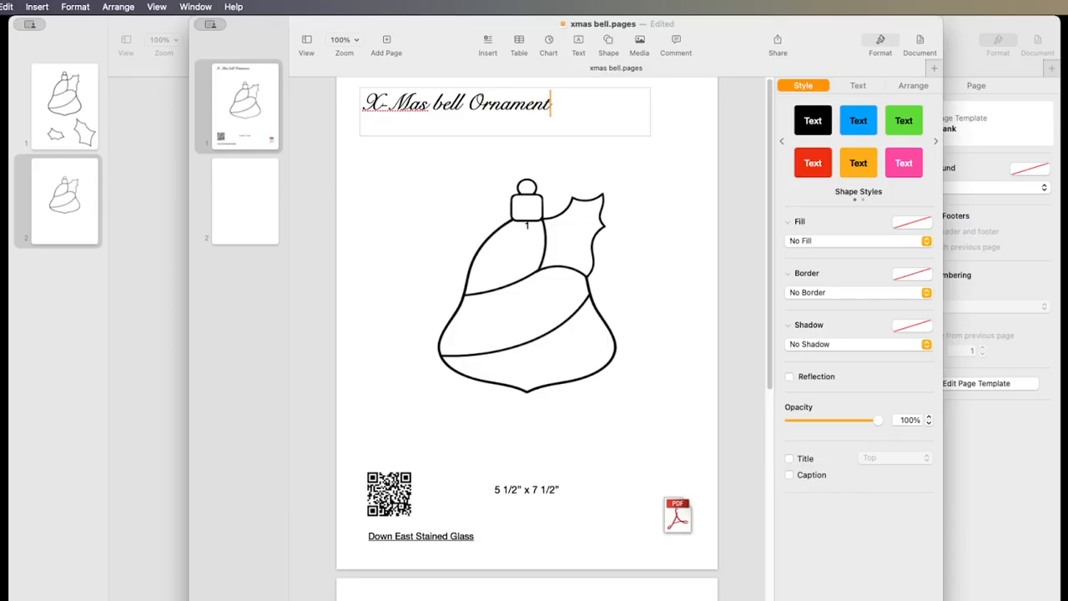
{"action": "left_click", "coordinate": [472, 150]}
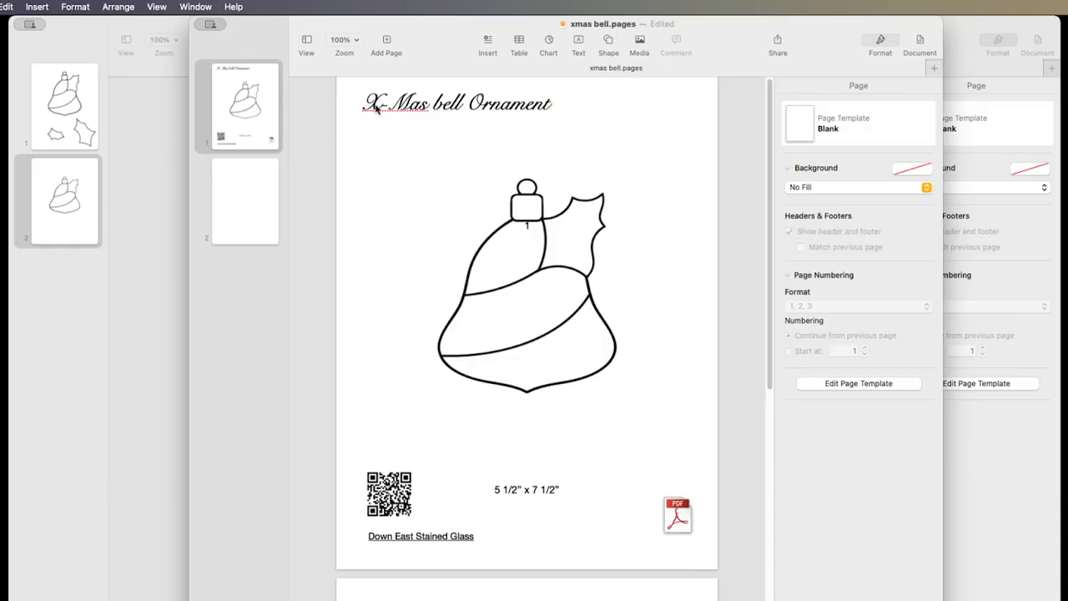
Capitalise "bell" in the title so it reads "X-Mas Bell Ornament"
{"action": "left_click", "coordinate": [393, 109]}
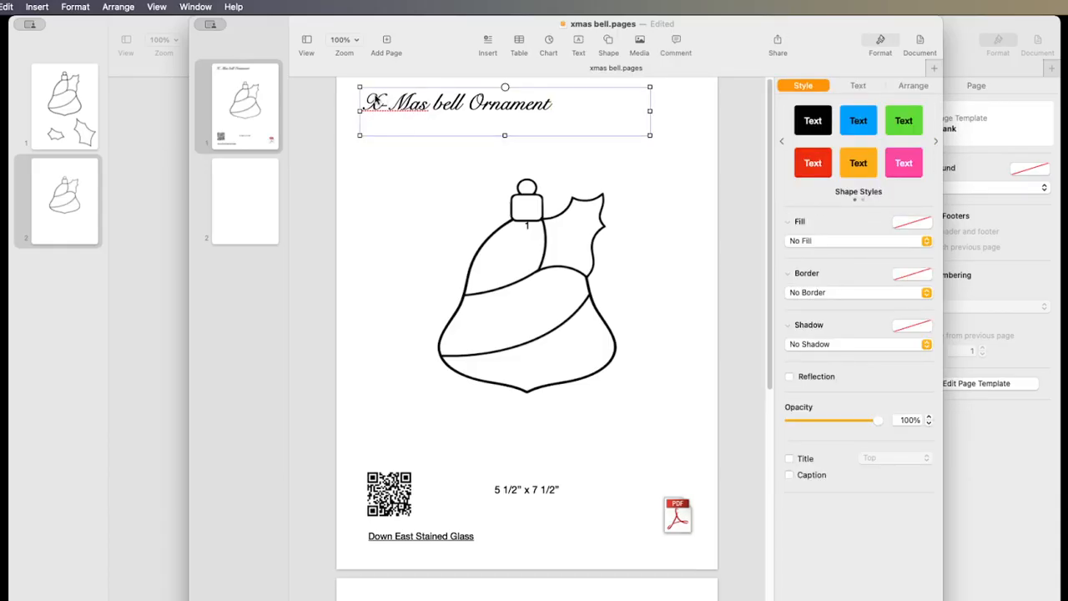
{"action": "left_click", "coordinate": [424, 199]}
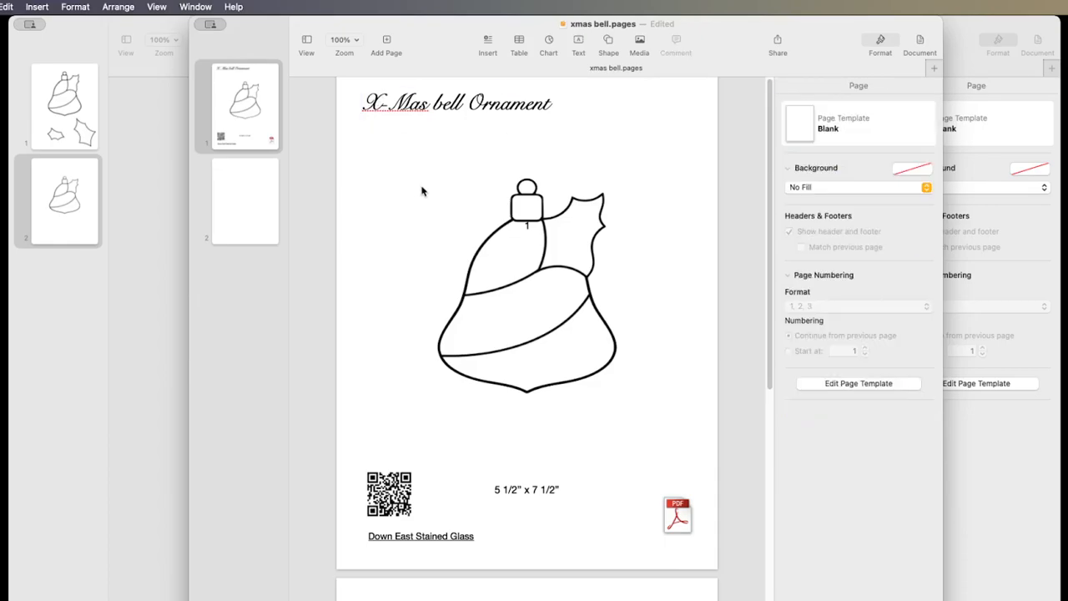
{"action": "left_click", "coordinate": [439, 102]}
{"action": "double_click", "coordinate": [439, 102]}
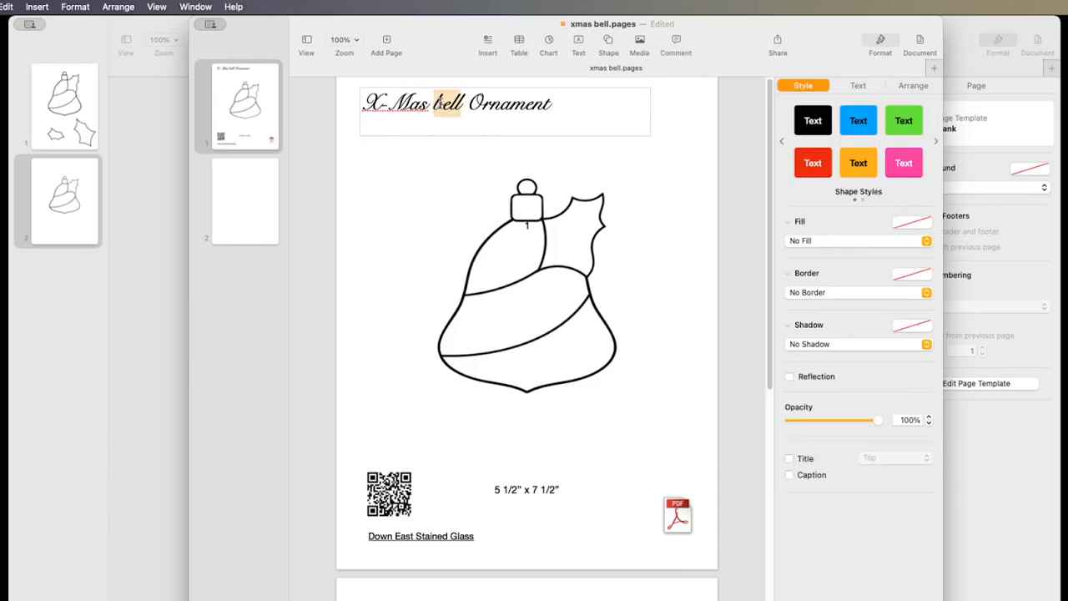
{"action": "left_click", "coordinate": [438, 102]}
{"action": "key", "text": "BackSpace"}
{"action": "type", "text": "B"}
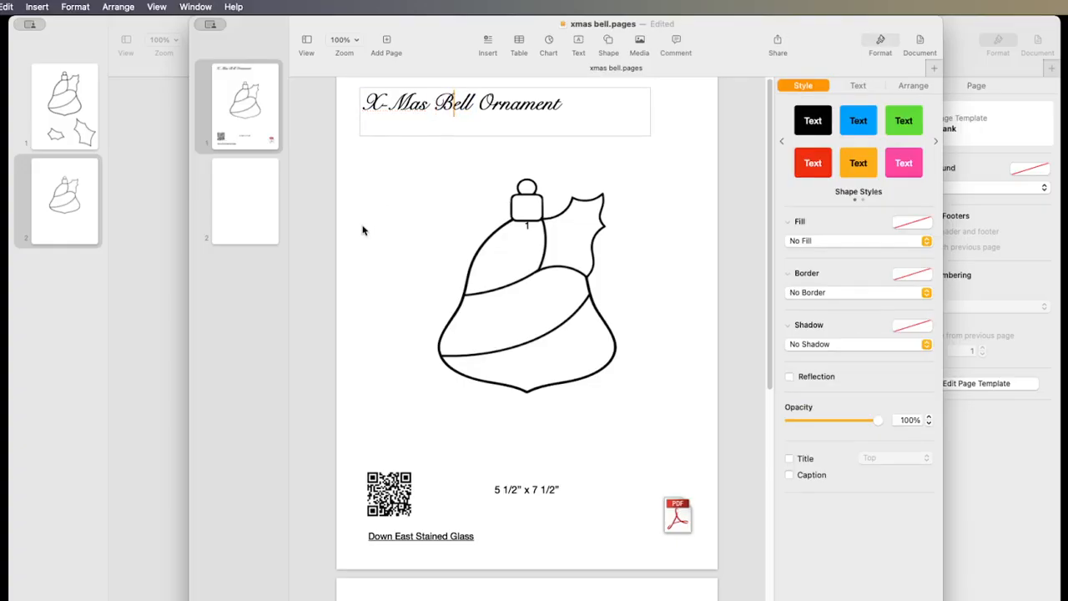
{"action": "left_click", "coordinate": [397, 210]}
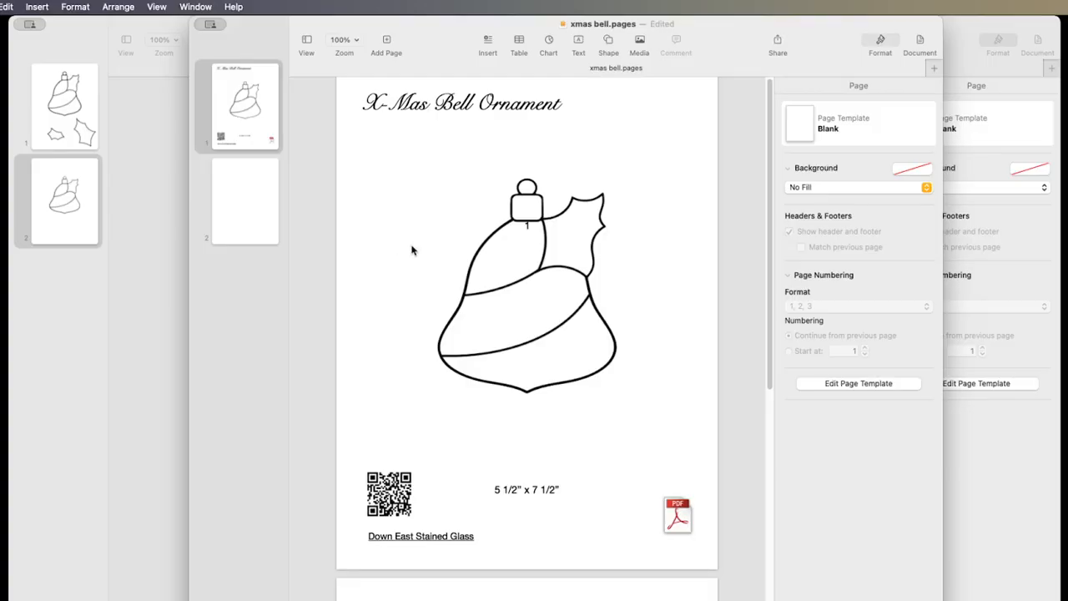
Move the number 1 label into the ornament's cap and place a copy reading 2 in the bell's upper section
{"action": "left_click", "coordinate": [527, 230]}
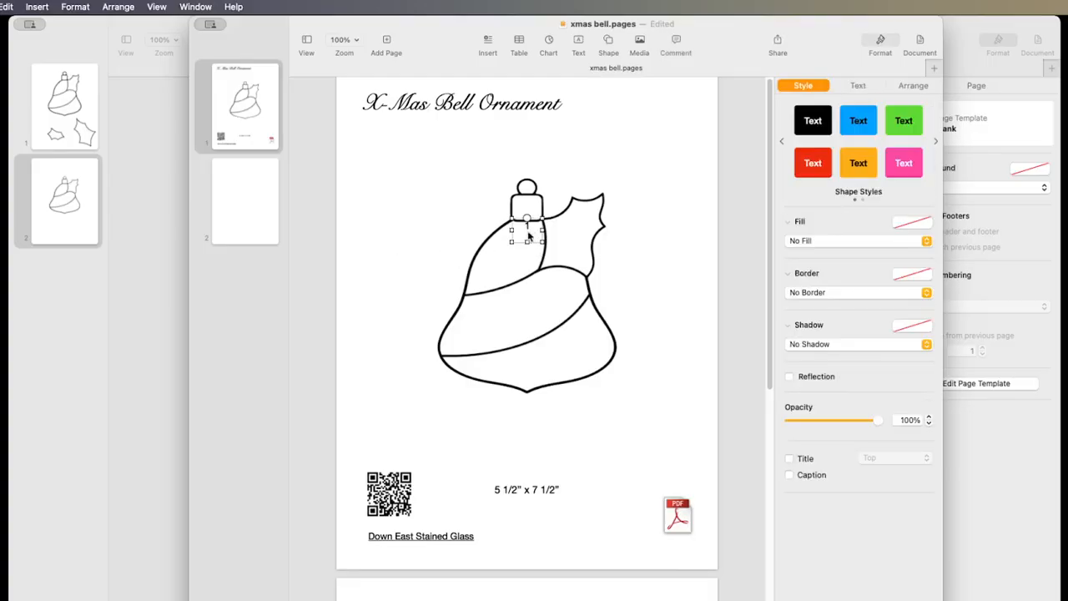
{"action": "left_click_drag", "start_coordinate": [527, 227], "coordinate": [527, 205]}
{"action": "key", "text": "super+d"}
{"action": "left_click_drag", "start_coordinate": [535, 219], "coordinate": [512, 252]}
{"action": "double_click", "coordinate": [513, 252]}
{"action": "type", "text": "3"}
{"action": "key", "text": "BackSpace"}
{"action": "type", "text": "2"}
Paste another number label into the bell's lowest section and change it to 3
{"action": "left_click", "coordinate": [527, 314]}
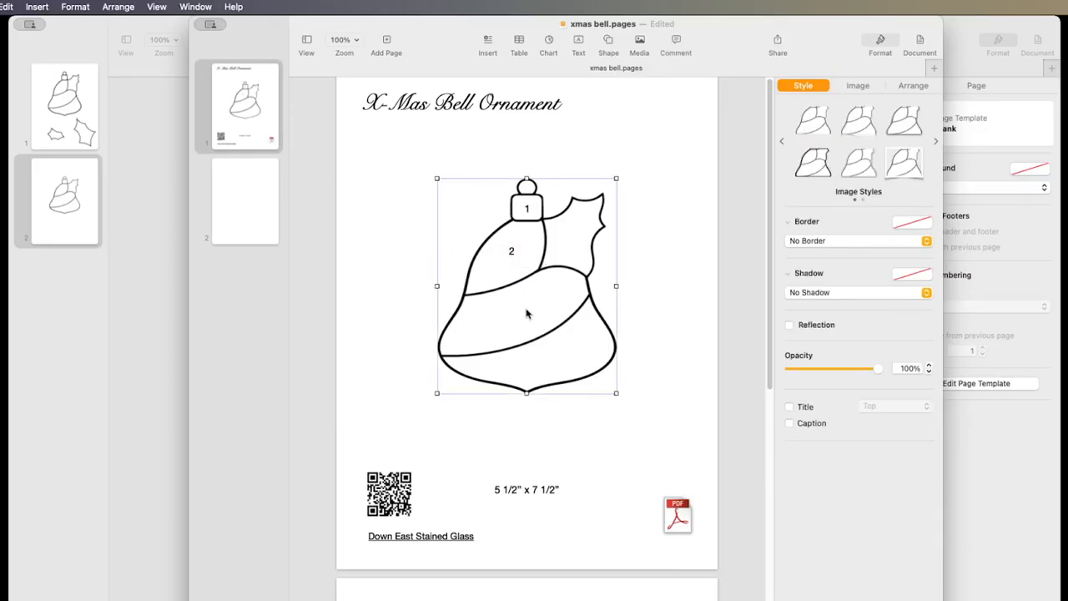
{"action": "key", "text": "super+v"}
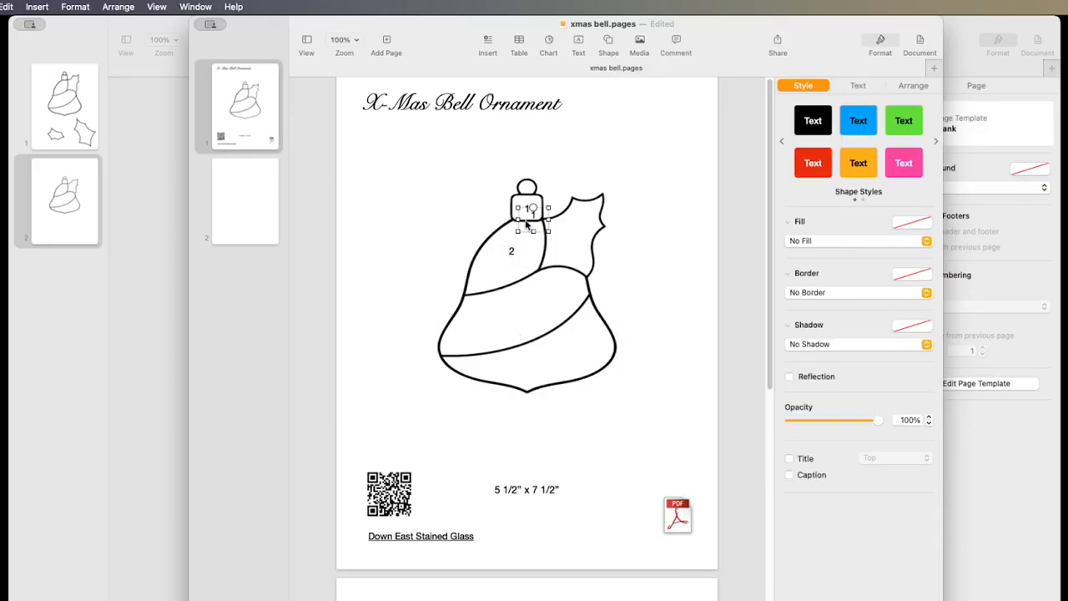
{"action": "left_click_drag", "start_coordinate": [533, 221], "coordinate": [561, 357]}
{"action": "double_click", "coordinate": [573, 354]}
{"action": "type", "text": "3"}
Paste another number label into the bell's wide middle band and change it to 4
{"action": "left_click", "coordinate": [504, 323]}
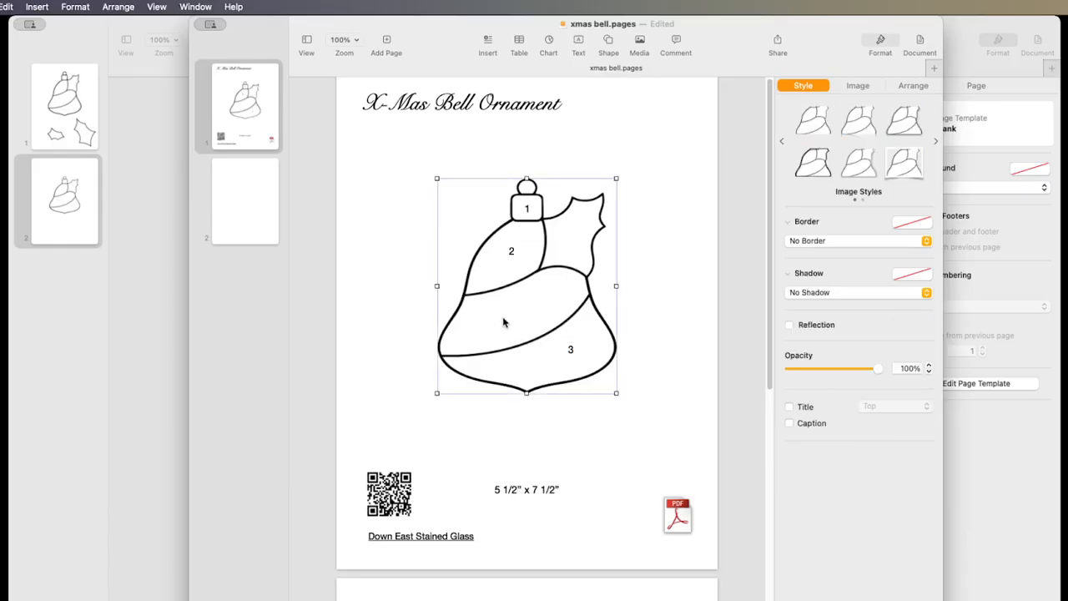
{"action": "key", "text": "super+v"}
{"action": "left_click_drag", "start_coordinate": [531, 221], "coordinate": [520, 315]}
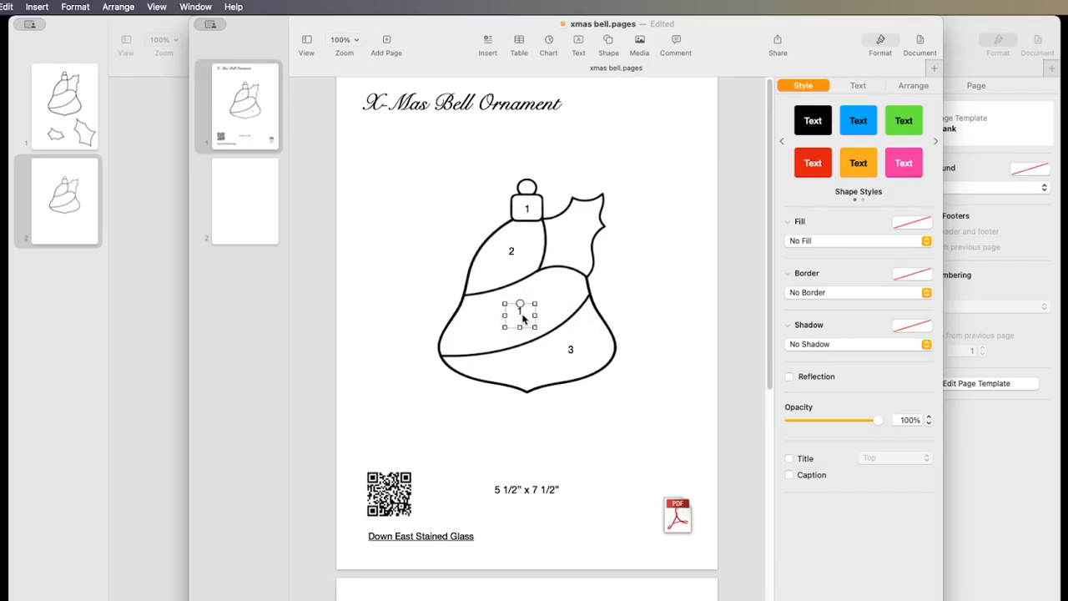
{"action": "type", "text": "4"}
Paste a number label into the holly leaf piece and change it to 5
{"action": "left_click", "coordinate": [570, 252]}
{"action": "key", "text": "super+v"}
{"action": "left_click_drag", "start_coordinate": [532, 226], "coordinate": [569, 240]}
{"action": "type", "text": "5"}
{"action": "left_click", "coordinate": [656, 278]}
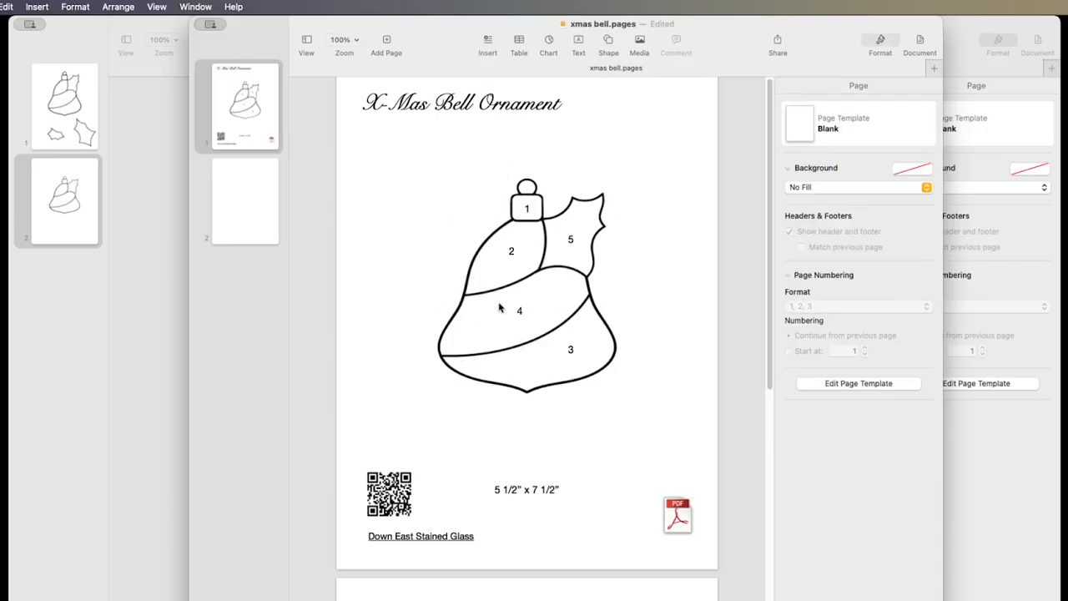
Copy the bell drawing from the first page and paste it onto the blank second page
{"action": "left_click", "coordinate": [236, 188]}
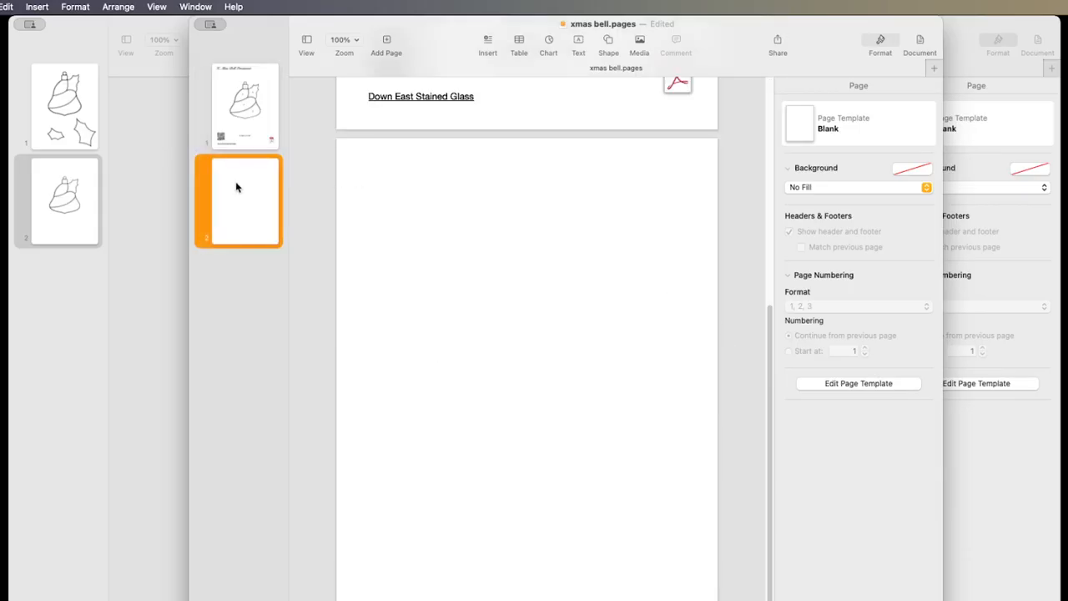
{"action": "left_click", "coordinate": [239, 108]}
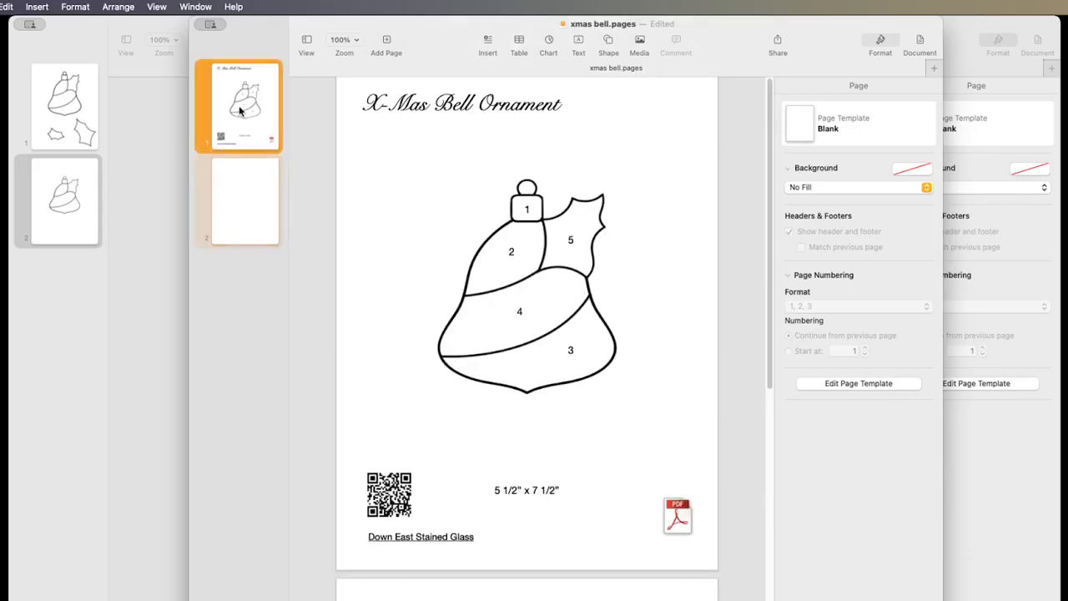
{"action": "left_click", "coordinate": [470, 272]}
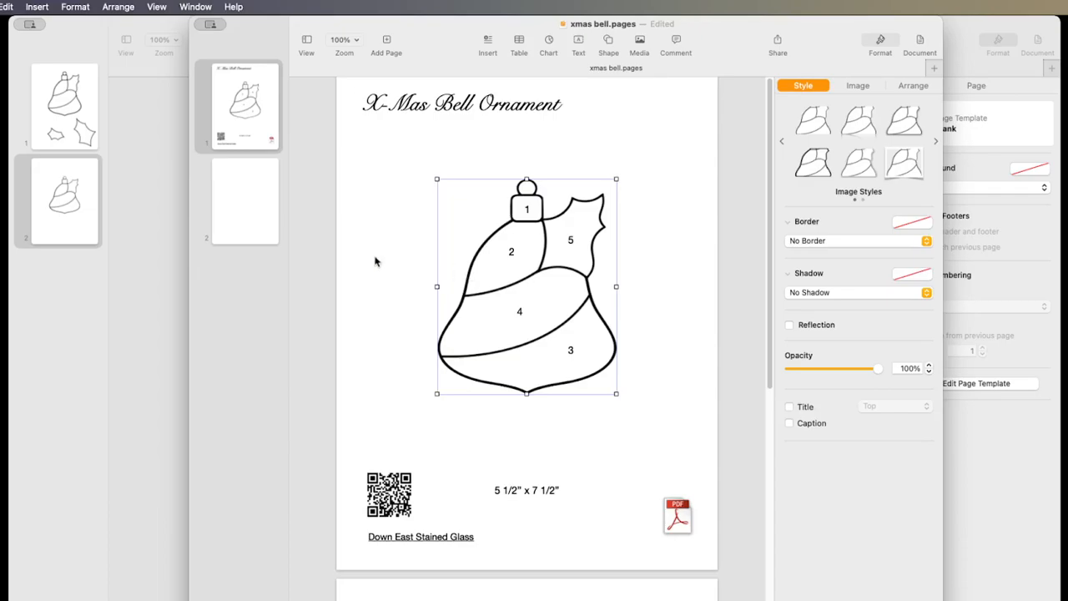
{"action": "left_click", "coordinate": [234, 213]}
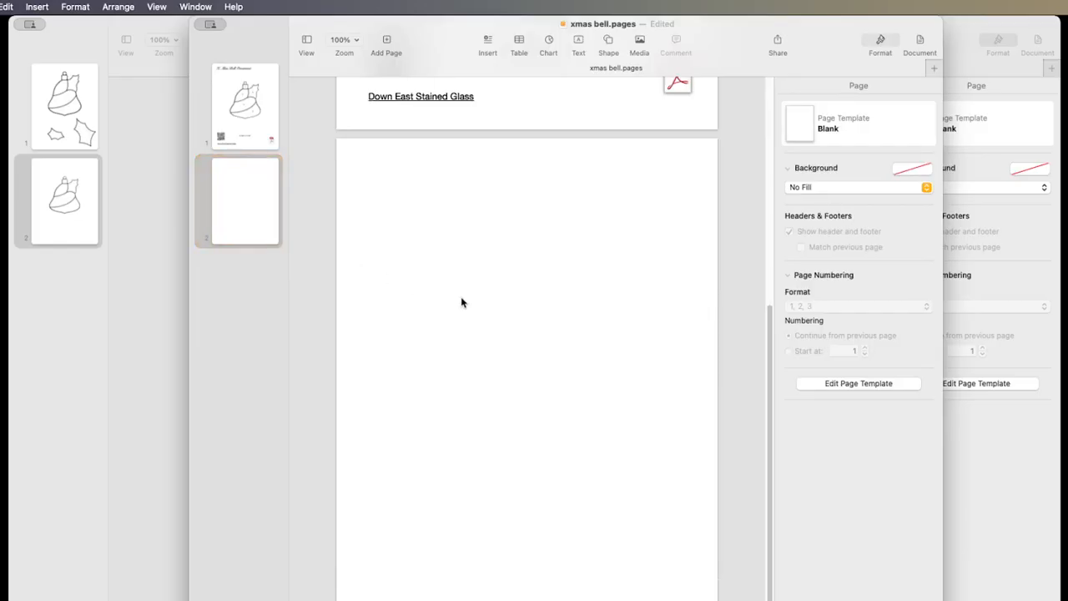
{"action": "key", "text": "super+v"}
{"action": "left_click", "coordinate": [665, 392]}
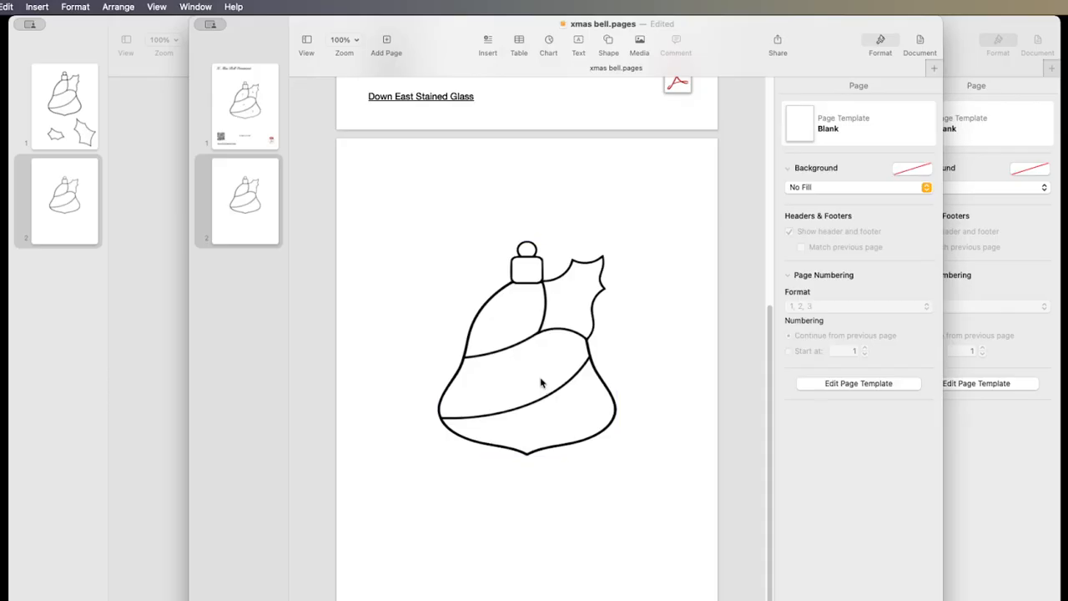
Take a screenshot of the area around the unnumbered bell on the second page
{"action": "scroll", "coordinate": [540, 375], "scroll_direction": "up", "scroll_amount": 5}
{"action": "scroll", "coordinate": [540, 370], "scroll_direction": "up", "scroll_amount": 3}
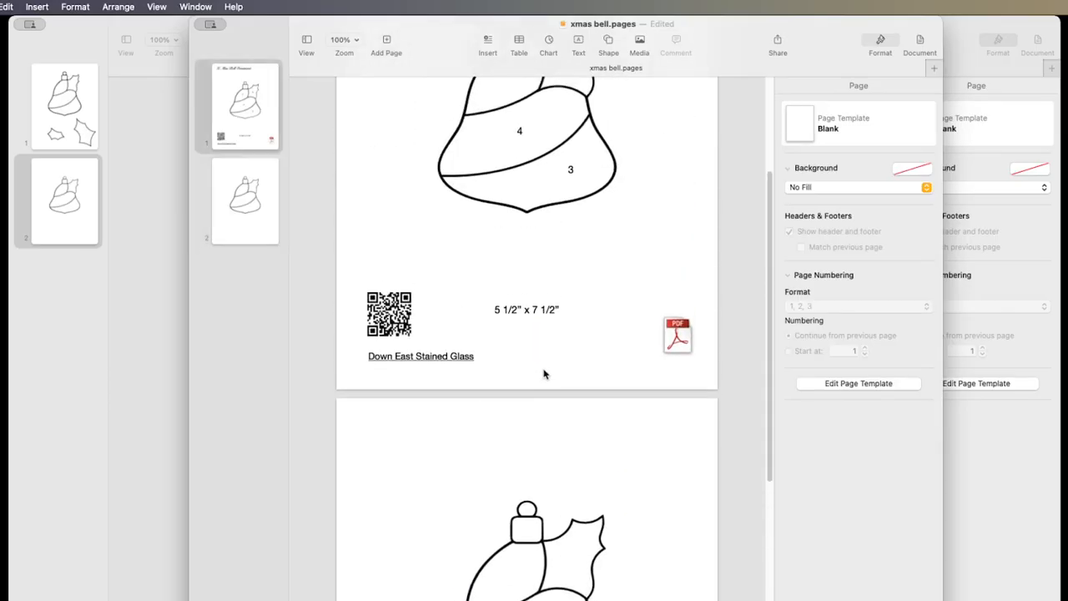
{"action": "scroll", "coordinate": [546, 377], "scroll_direction": "up", "scroll_amount": 1}
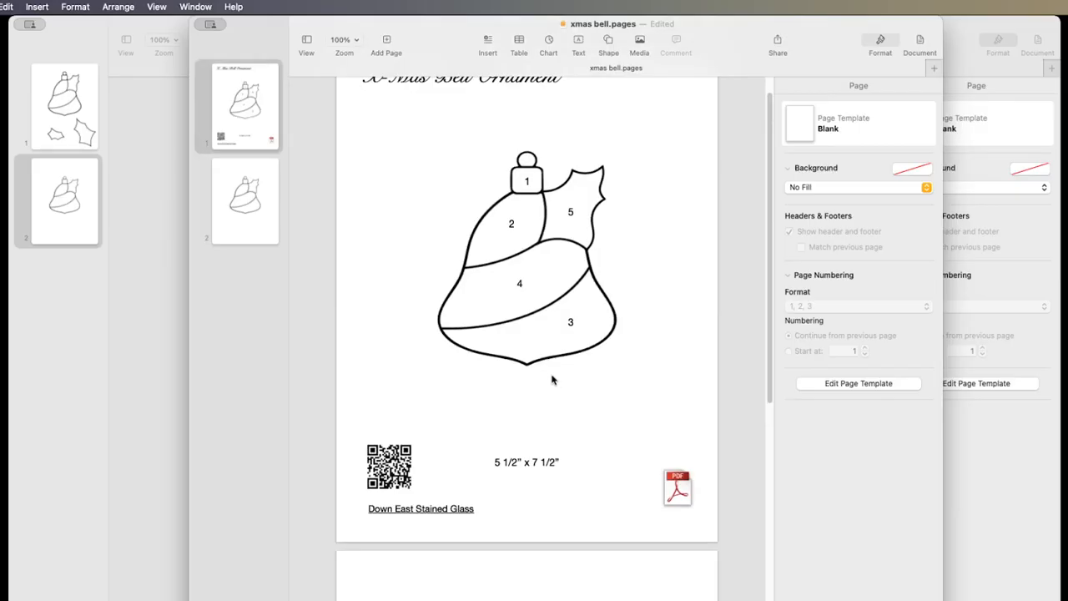
{"action": "scroll", "coordinate": [549, 377], "scroll_direction": "down", "scroll_amount": 5}
{"action": "scroll", "coordinate": [551, 378], "scroll_direction": "down", "scroll_amount": 1}
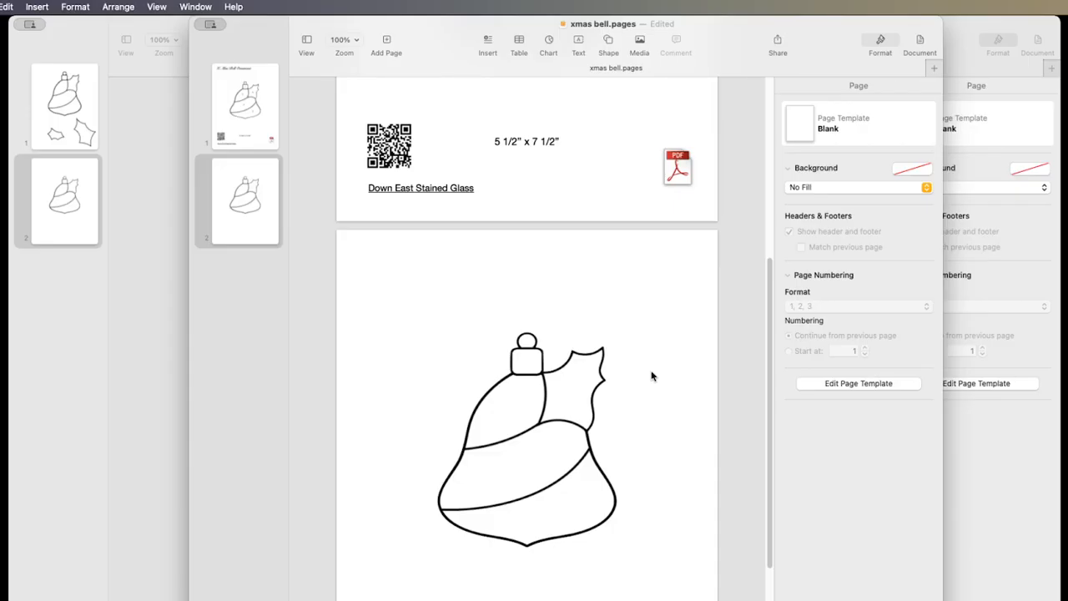
{"action": "key", "text": "super+shift+4"}
{"action": "left_click_drag", "start_coordinate": [666, 582], "coordinate": [665, 583]}
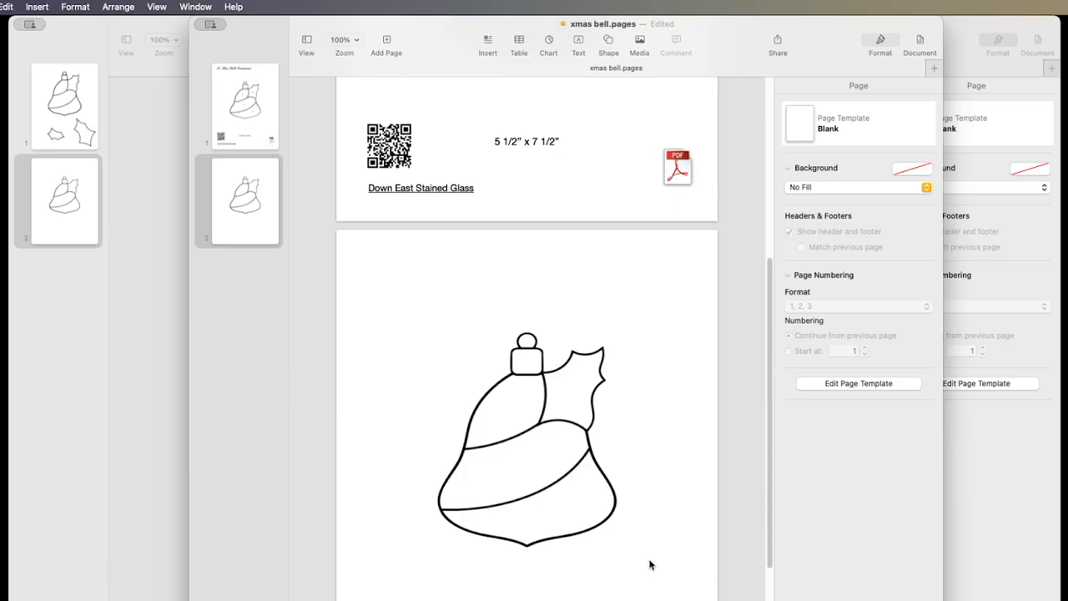
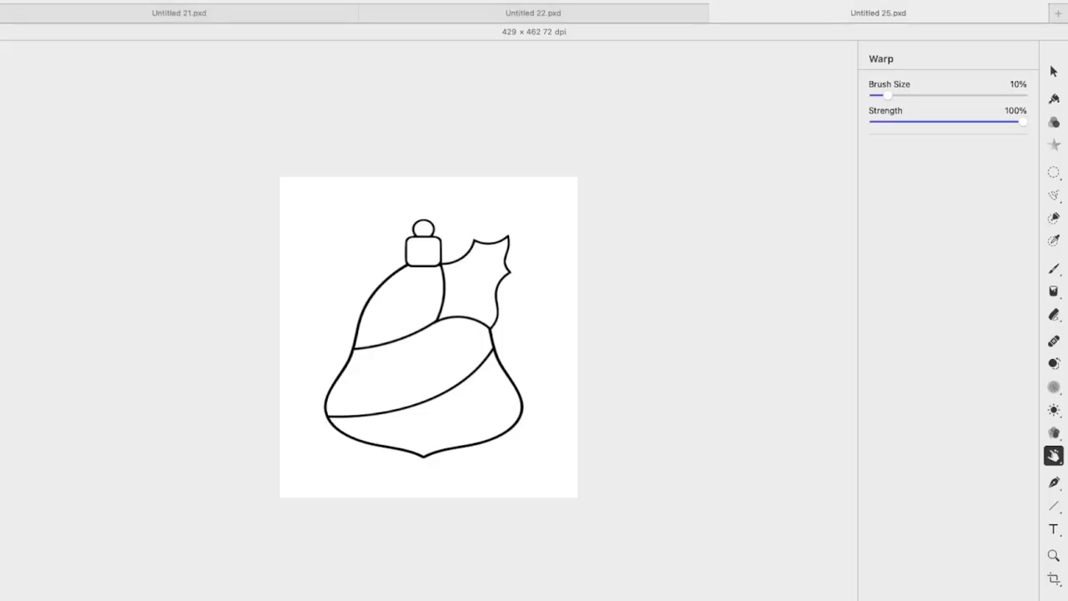
In Pixelmator Pro, warp the leaf's upper tip inward and lower the curve beneath the leaf slightly, using a 30% brush size
{"action": "scroll", "coordinate": [429, 337], "scroll_direction": "up", "scroll_amount": 5}
{"action": "scroll", "coordinate": [429, 337], "scroll_direction": "down", "scroll_amount": 3}
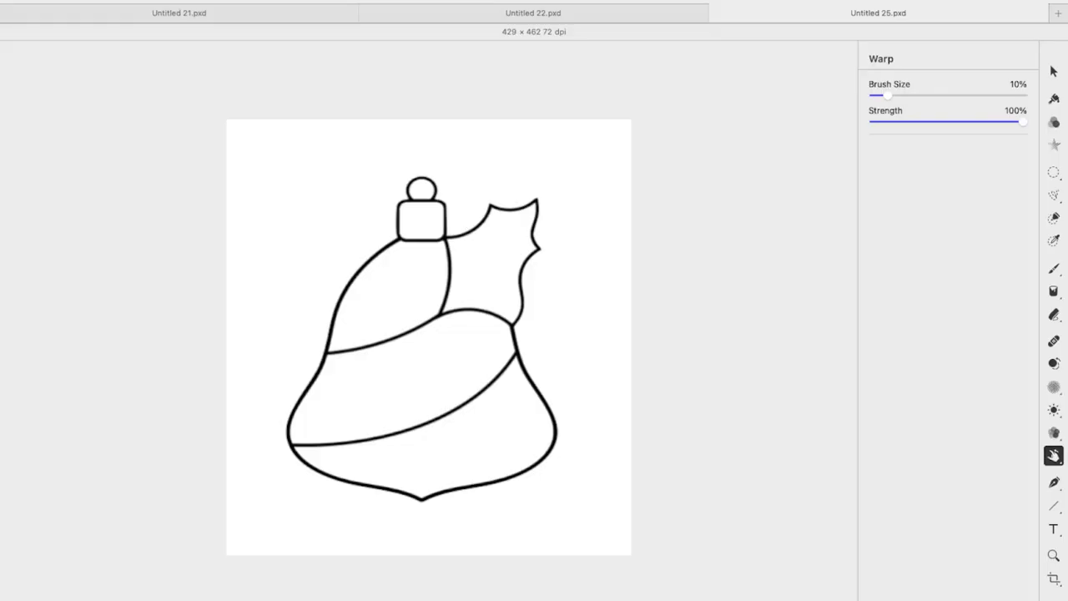
{"action": "left_click_drag", "start_coordinate": [888, 96], "coordinate": [917, 96]}
{"action": "left_click_drag", "start_coordinate": [537, 202], "coordinate": [530, 200]}
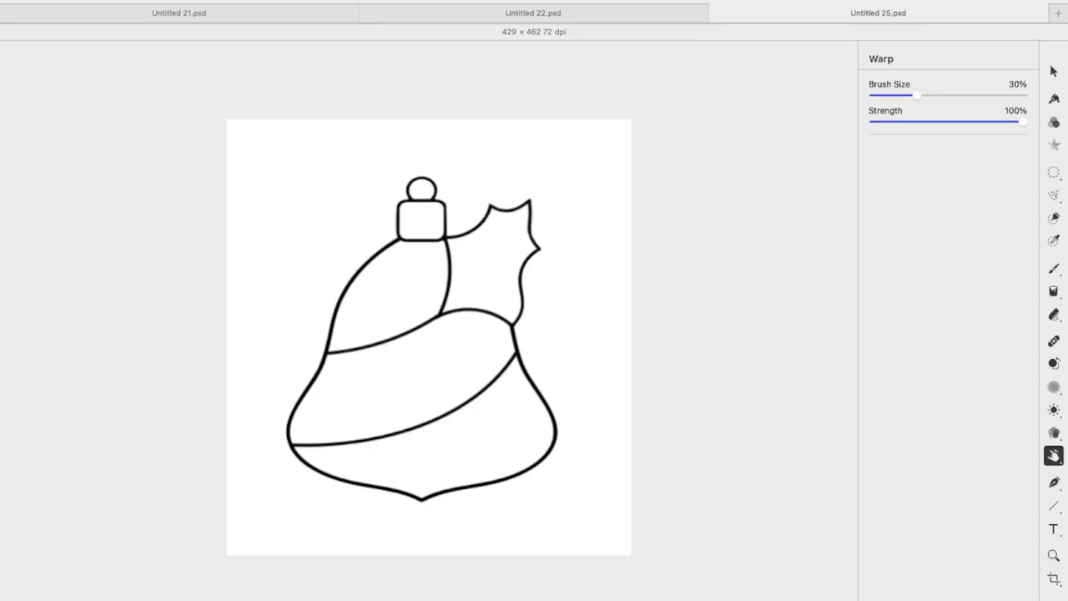
{"action": "left_click_drag", "start_coordinate": [463, 308], "coordinate": [464, 311]}
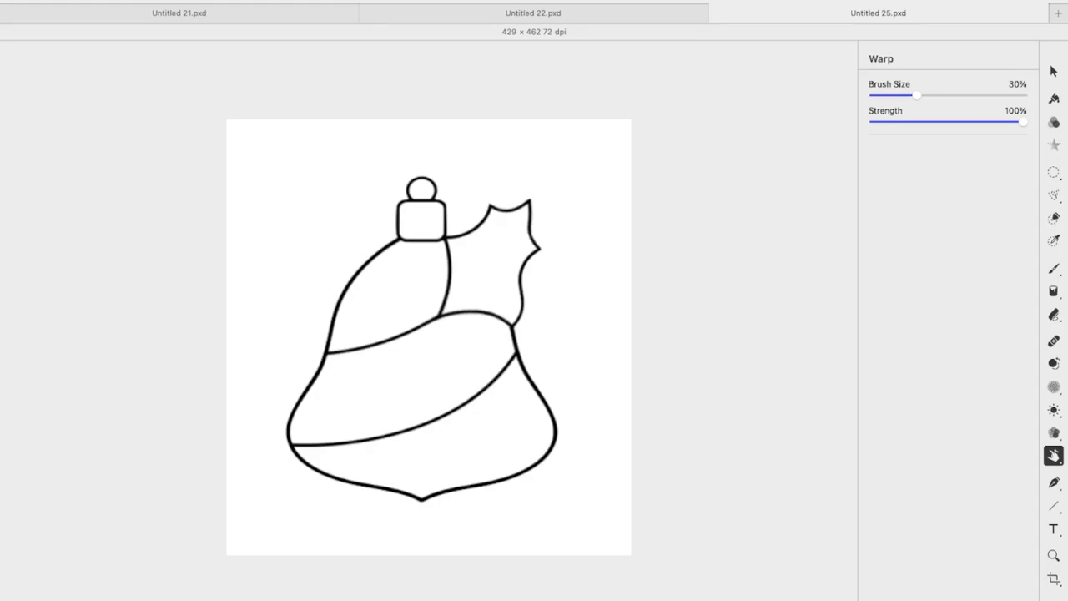
Warp the lower and upper edges of the ornament's cap slightly upward with a 19% brush size
{"action": "left_click_drag", "start_coordinate": [420, 242], "coordinate": [419, 242]}
{"action": "key", "text": "ctrl+z"}
{"action": "left_click_drag", "start_coordinate": [917, 95], "coordinate": [900, 95]}
{"action": "left_click_drag", "start_coordinate": [422, 243], "coordinate": [420, 238]}
{"action": "left_click_drag", "start_coordinate": [421, 202], "coordinate": [422, 199]}
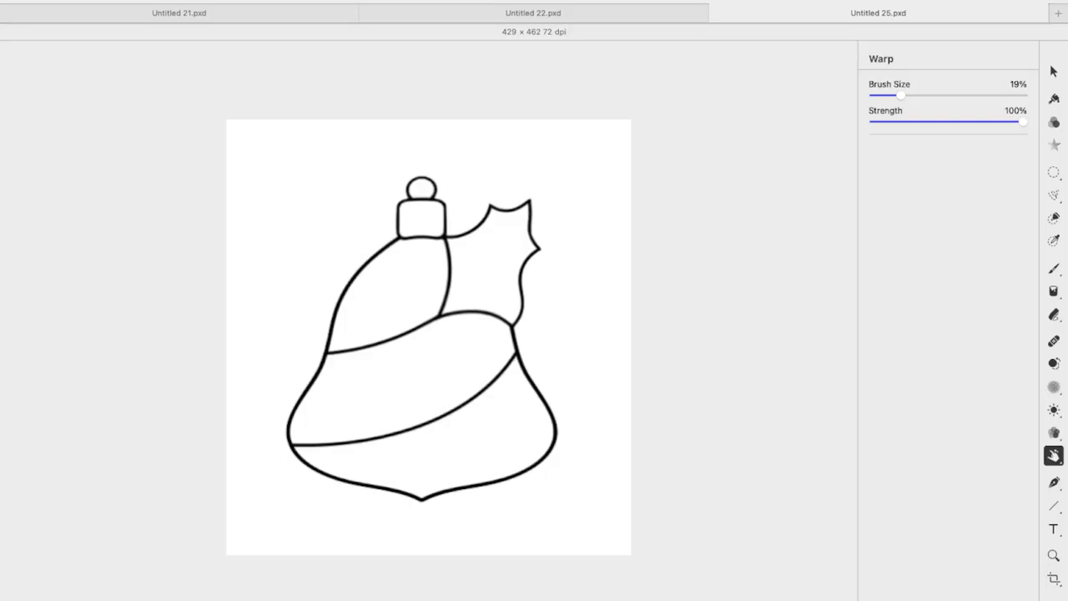
Warp the bell's bottom point slightly upward, then undo a further pull made with a smaller brush
{"action": "left_click_drag", "start_coordinate": [421, 501], "coordinate": [425, 497]}
{"action": "mouse_move", "coordinate": [901, 96]}
{"action": "left_mouse_down"}
{"action": "mouse_move", "coordinate": [924, 96]}
{"action": "mouse_move", "coordinate": [883, 96]}
{"action": "left_mouse_up"}
{"action": "left_click_drag", "start_coordinate": [422, 496], "coordinate": [423, 506]}
{"action": "key", "text": "super+z"}
Warp the line between the upper section and the leaf outward and smooth the leaf's outer edge with a 24% brush size
{"action": "left_click_drag", "start_coordinate": [885, 95], "coordinate": [909, 95]}
{"action": "left_click_drag", "start_coordinate": [451, 282], "coordinate": [452, 268]}
{"action": "key", "text": "super+z"}
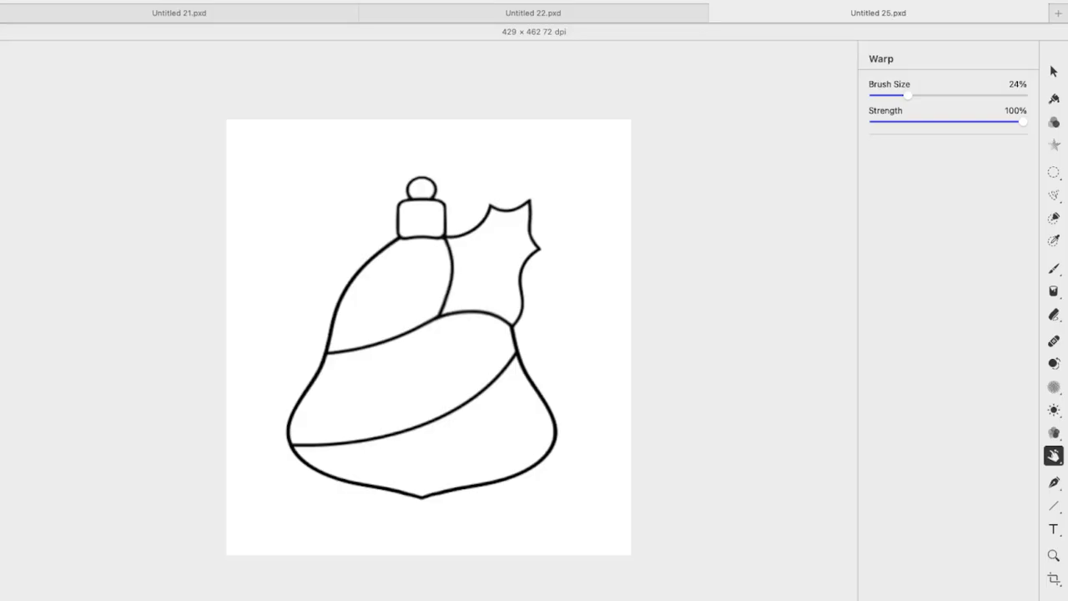
{"action": "left_click_drag", "start_coordinate": [525, 302], "coordinate": [510, 316]}
{"action": "left_click_drag", "start_coordinate": [519, 276], "coordinate": [537, 247]}
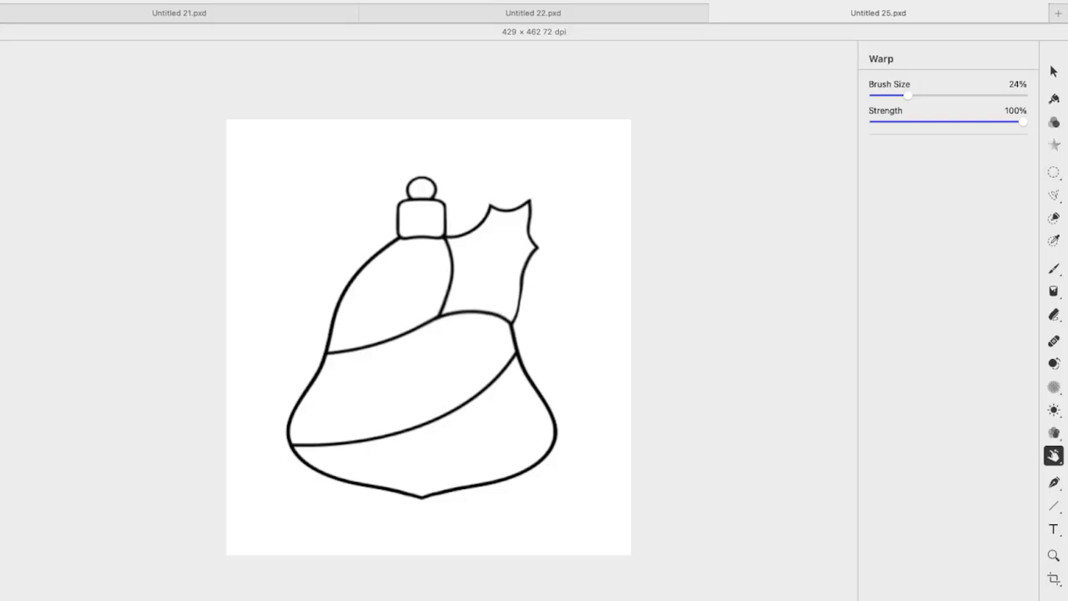
Select the holly leaf and give it an Image Fill of green glass texture at 88% scale and a 129.1° angle
{"action": "left_click", "coordinate": [1054, 144]}
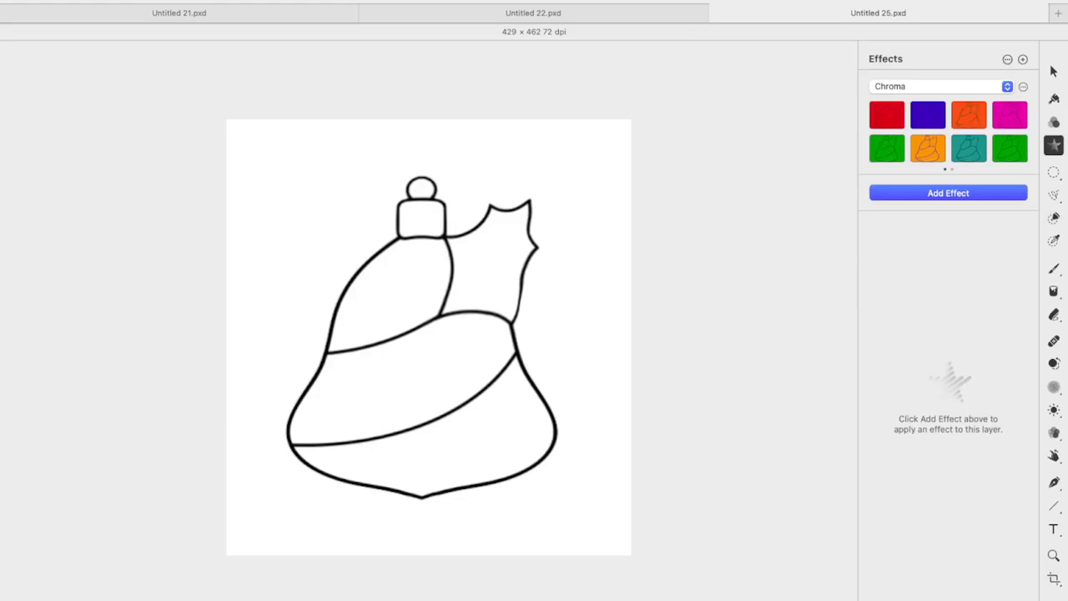
{"action": "left_click", "coordinate": [1054, 217]}
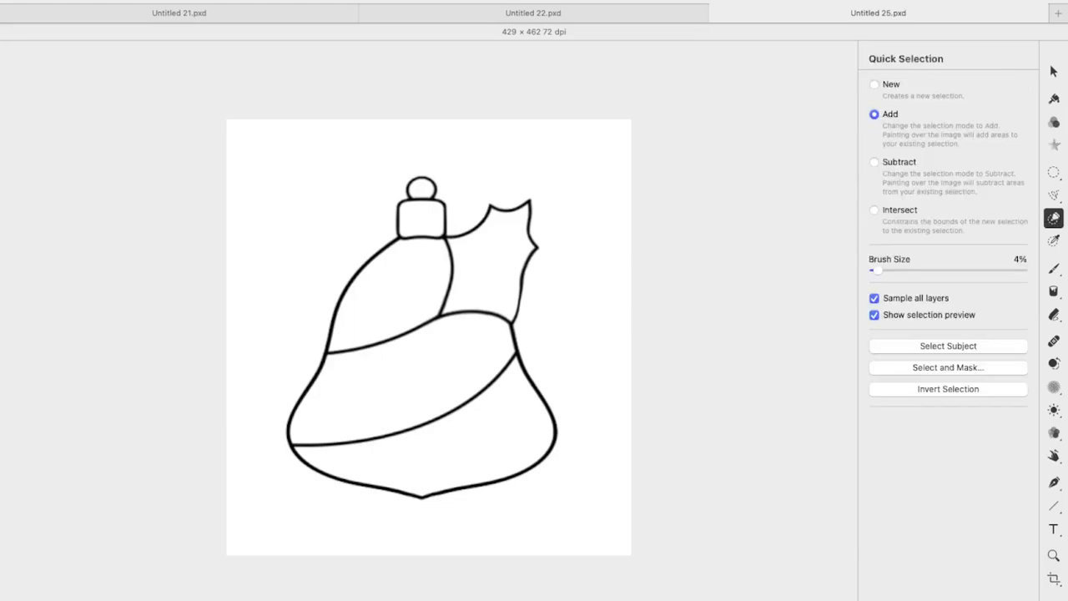
{"action": "left_click", "coordinate": [490, 266]}
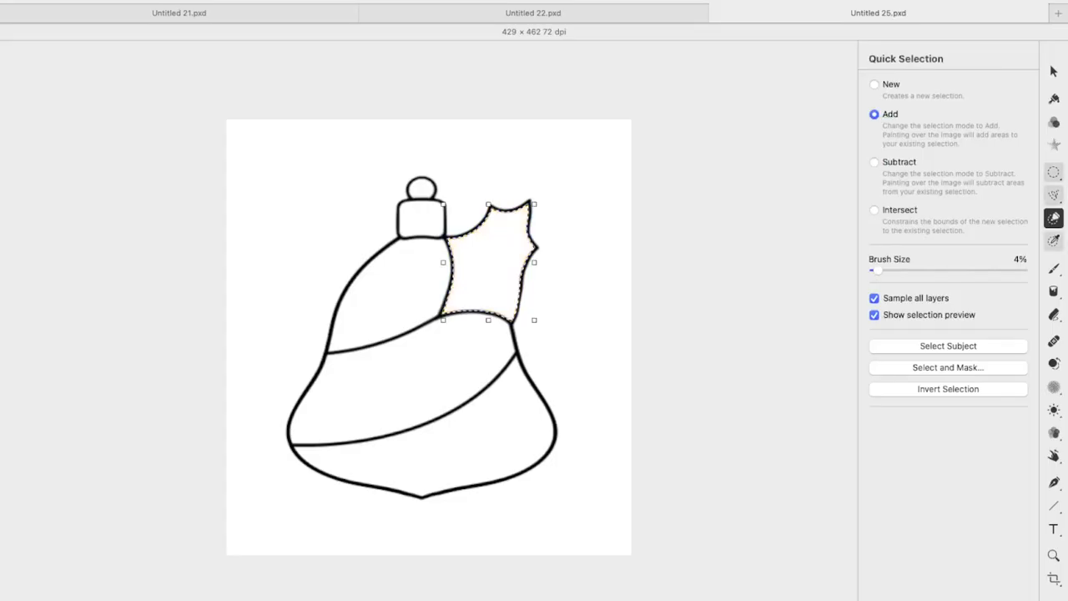
{"action": "left_click", "coordinate": [1054, 146]}
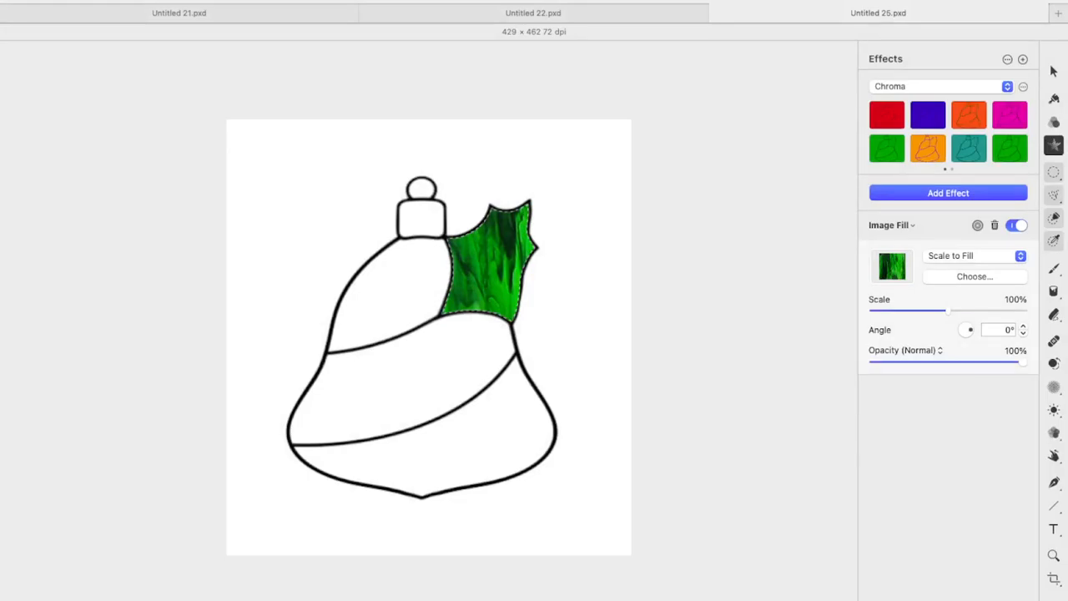
{"action": "mouse_move", "coordinate": [971, 330]}
{"action": "left_mouse_down"}
{"action": "mouse_move", "coordinate": [932, 311]}
{"action": "mouse_move", "coordinate": [964, 327]}
{"action": "left_mouse_up"}
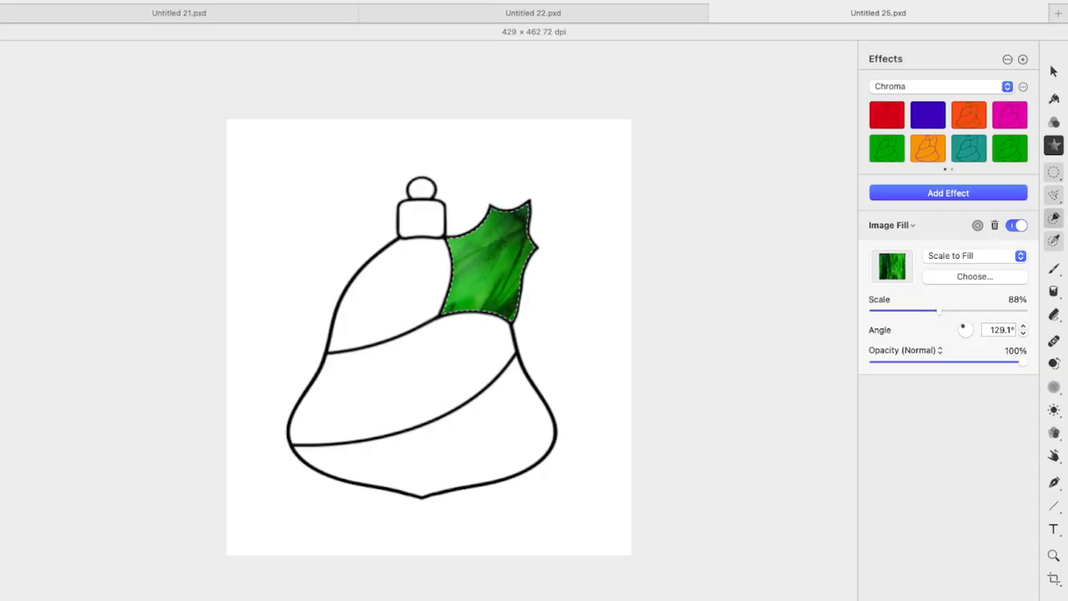
Deselect the leaf and fill the bell's upper and lowest sections with the blue-purple glass image at 100% scale and a 231.9° angle
{"action": "left_click", "coordinate": [1053, 217]}
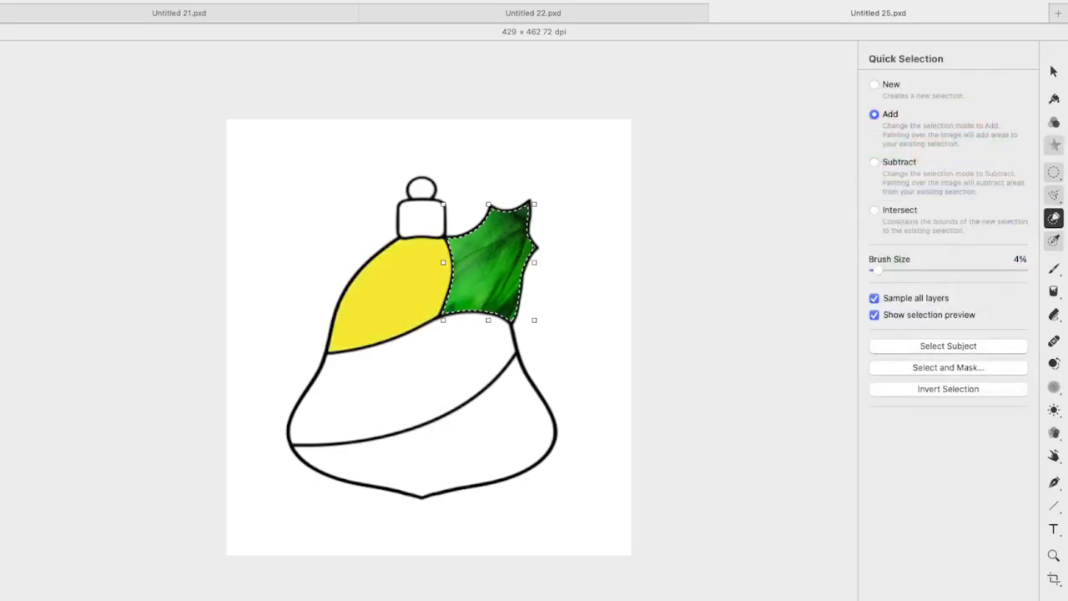
{"action": "key", "text": "super+d"}
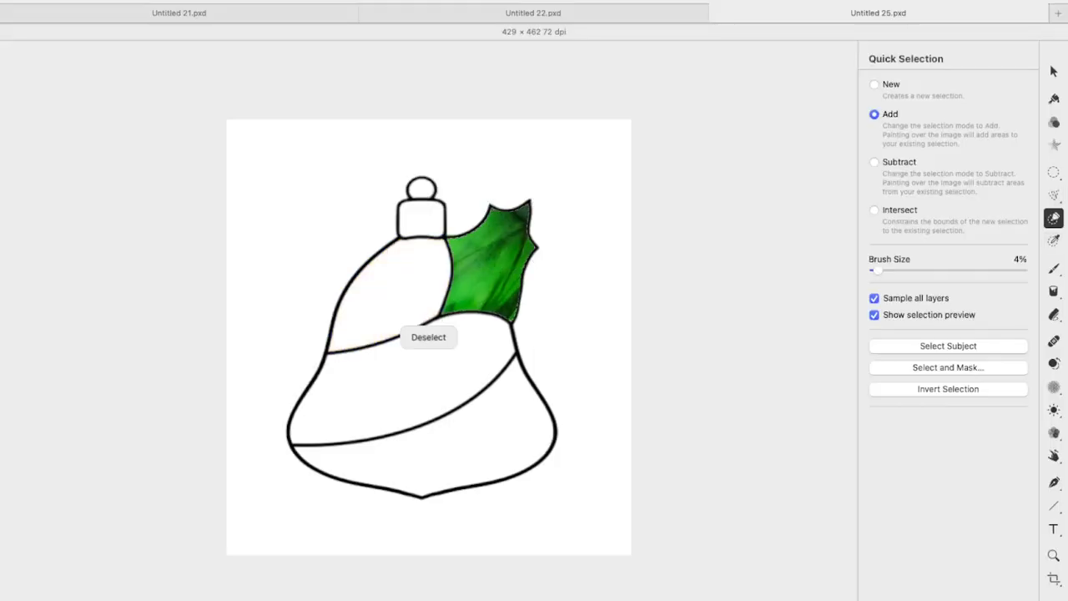
{"action": "left_click", "coordinate": [394, 293]}
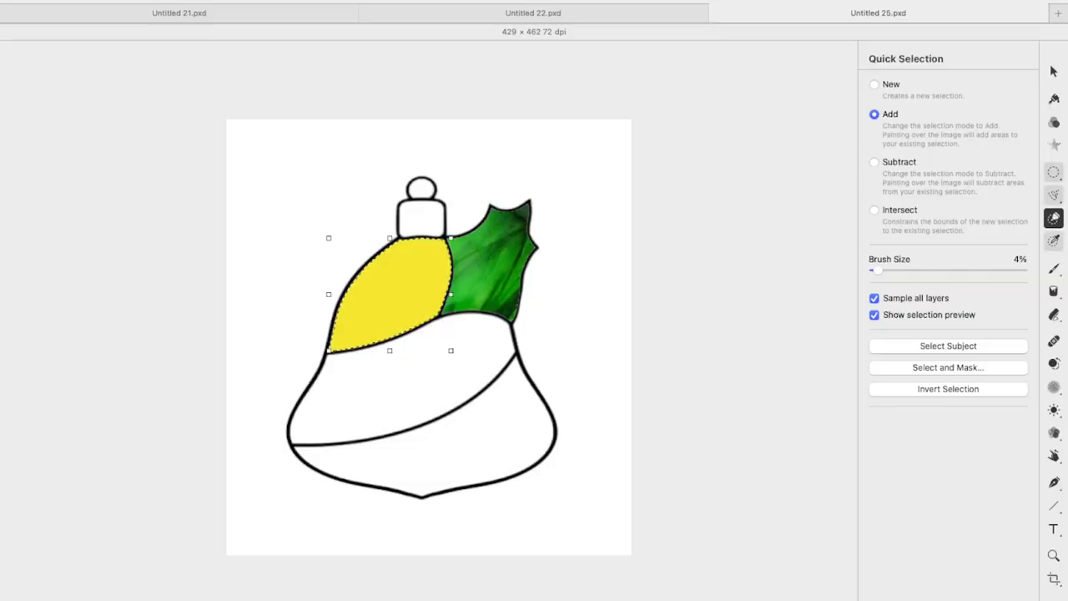
{"action": "left_click", "coordinate": [446, 454]}
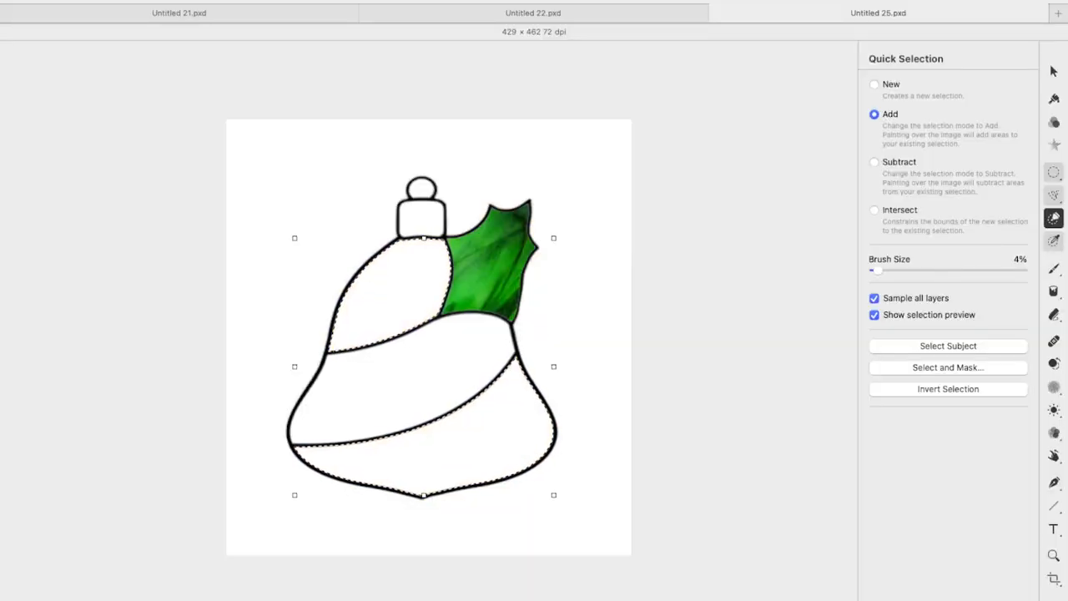
{"action": "left_click", "coordinate": [1053, 144]}
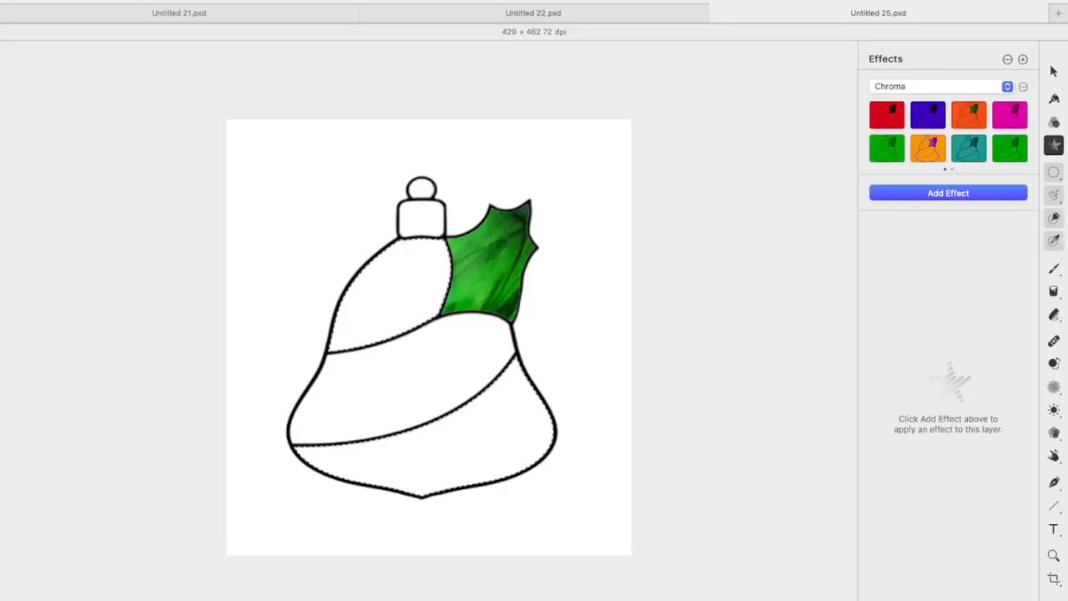
{"action": "key", "text": "alt+shift+i"}
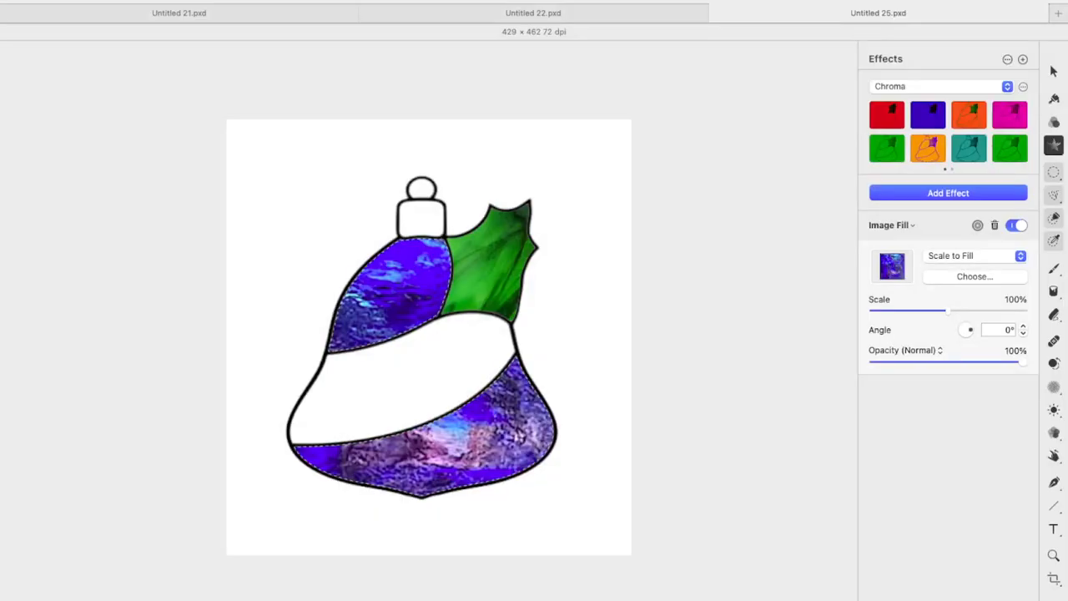
{"action": "left_click_drag", "start_coordinate": [970, 329], "coordinate": [963, 333]}
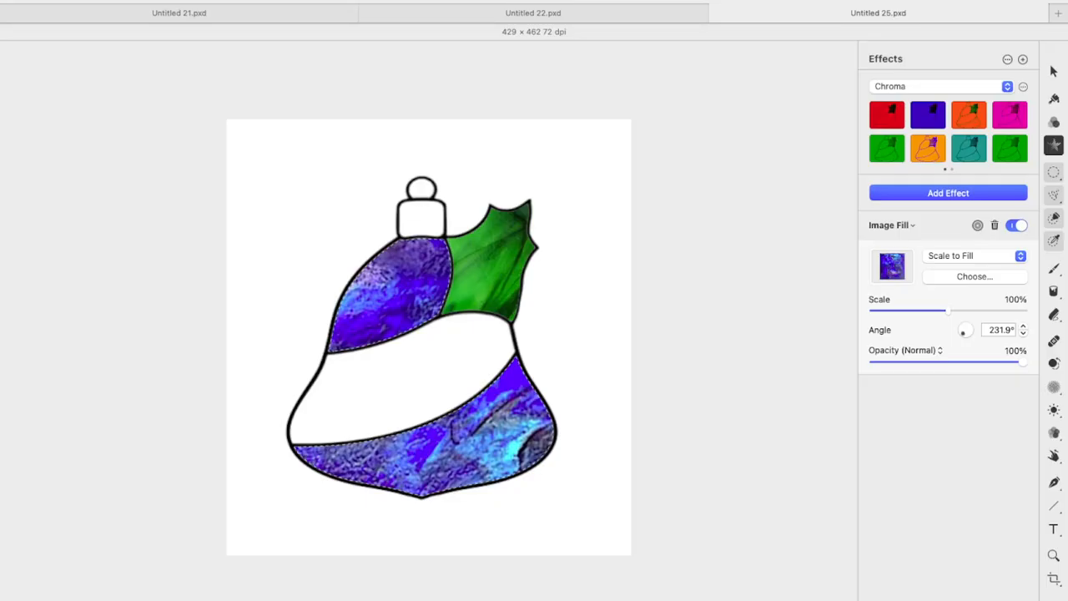
Replace the current selection with the bell's middle band and give it an Image Fill of yellow swirled glass at 107% scale
{"action": "left_click", "coordinate": [1054, 217]}
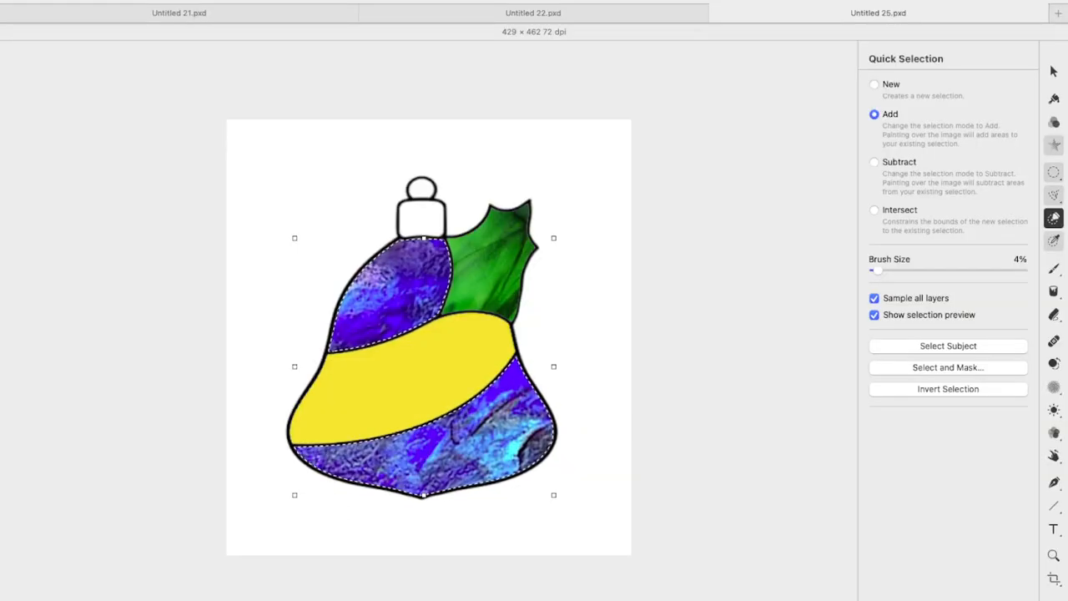
{"action": "key", "text": "super+d"}
{"action": "left_click", "coordinate": [409, 379]}
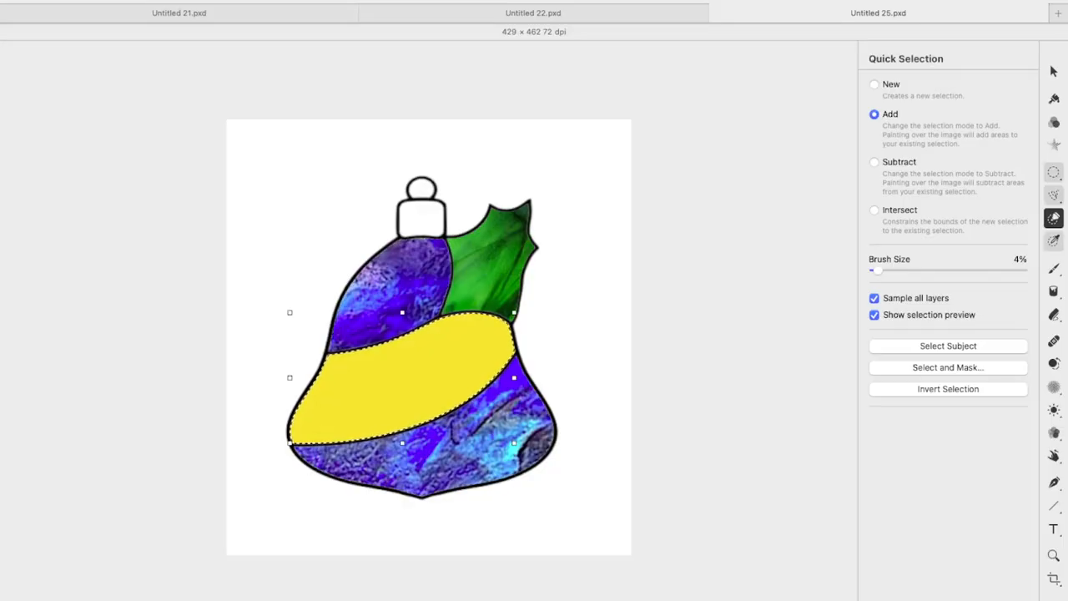
{"action": "key", "text": "Delete"}
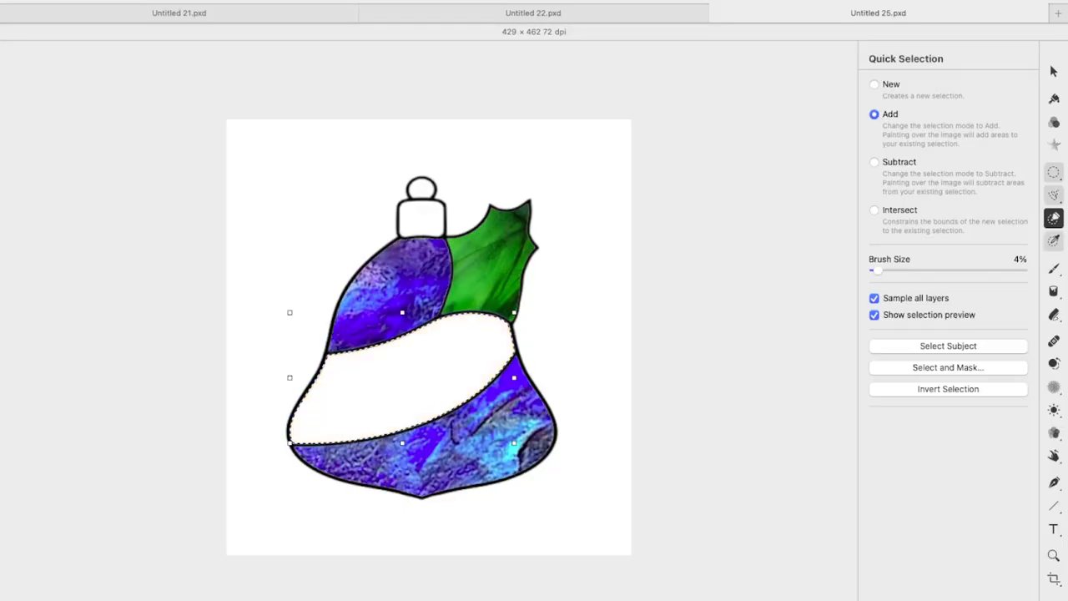
{"action": "key", "text": "f"}
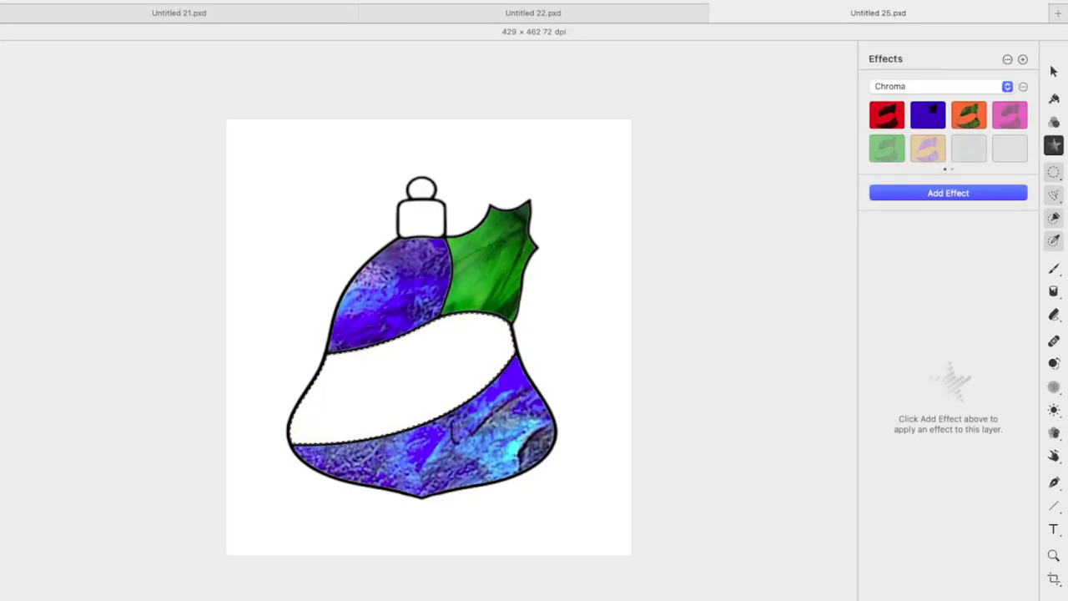
{"action": "key", "text": "super+v"}
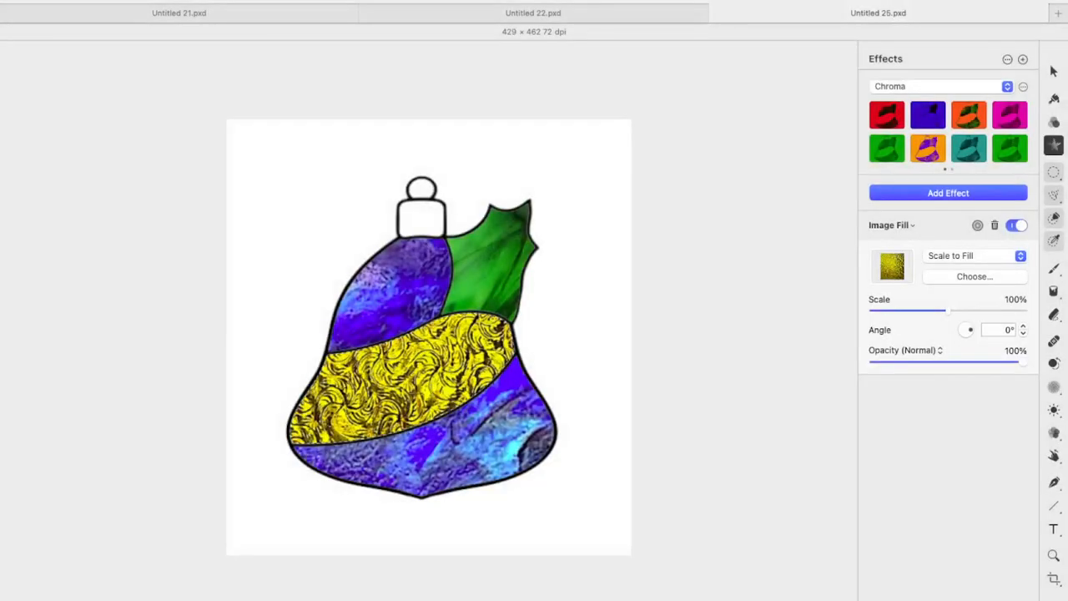
{"action": "mouse_move", "coordinate": [946, 310]}
{"action": "left_mouse_down"}
{"action": "mouse_move", "coordinate": [976, 311]}
{"action": "mouse_move", "coordinate": [911, 310]}
{"action": "mouse_move", "coordinate": [950, 310]}
{"action": "left_mouse_up"}
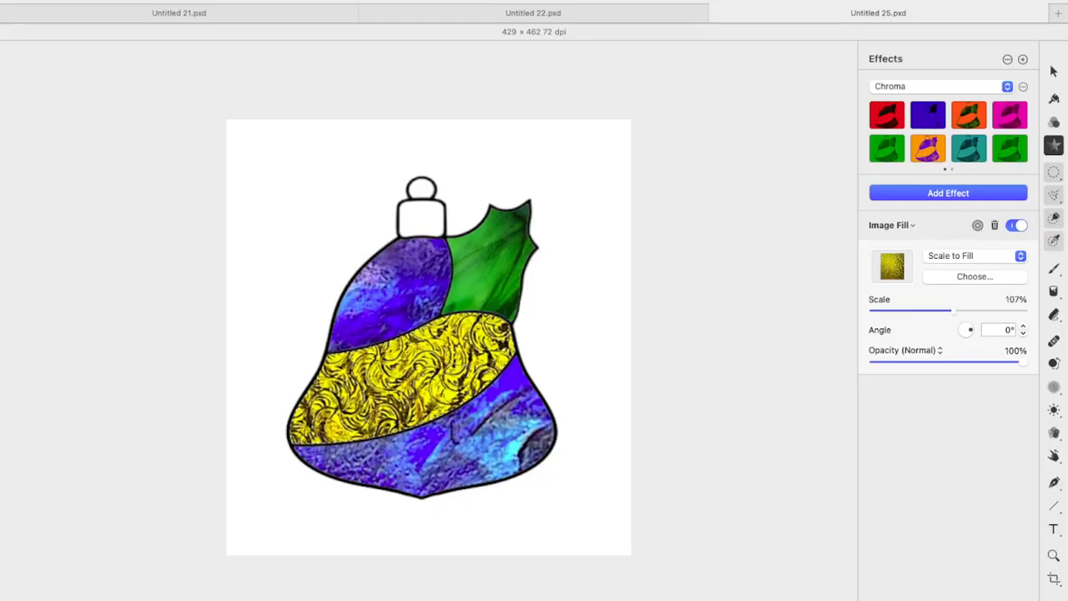
{"action": "mouse_move", "coordinate": [1020, 361]}
{"action": "left_mouse_down"}
{"action": "mouse_move", "coordinate": [974, 361]}
{"action": "mouse_move", "coordinate": [1020, 362]}
{"action": "left_mouse_up"}
Select the bell's square cap and give it an Image Fill of clear silver-grey glass texture
{"action": "key", "text": "q"}
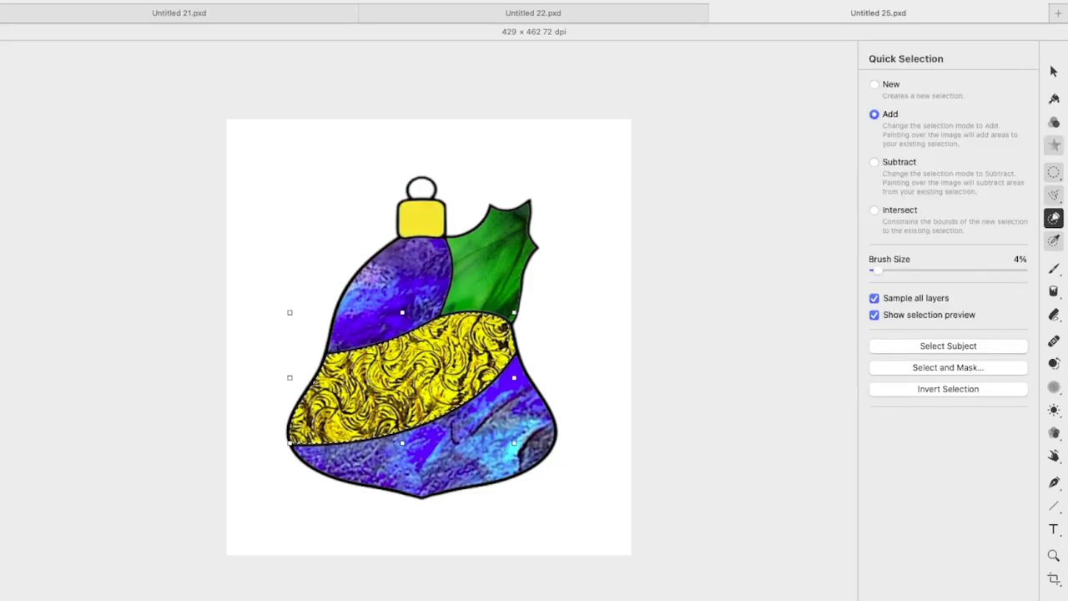
{"action": "left_click", "coordinate": [422, 219]}
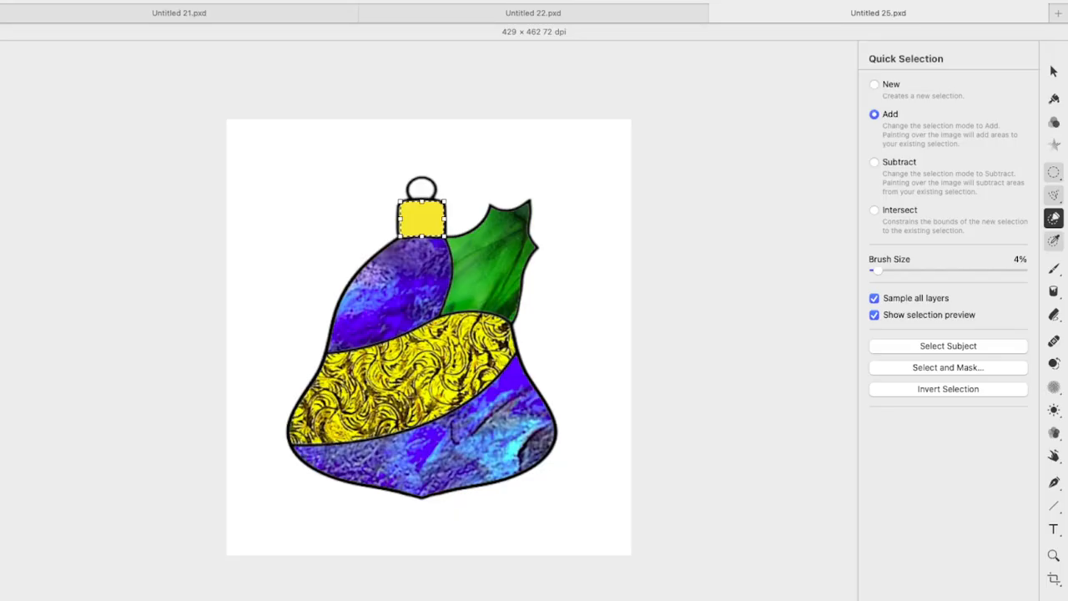
{"action": "key", "text": "Delete"}
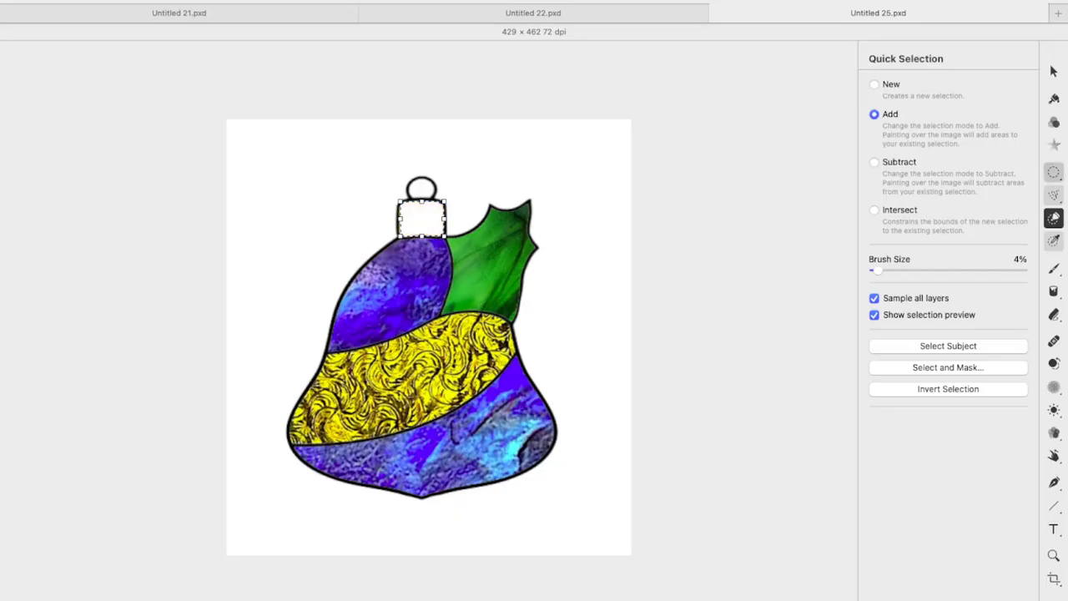
{"action": "key", "text": "f"}
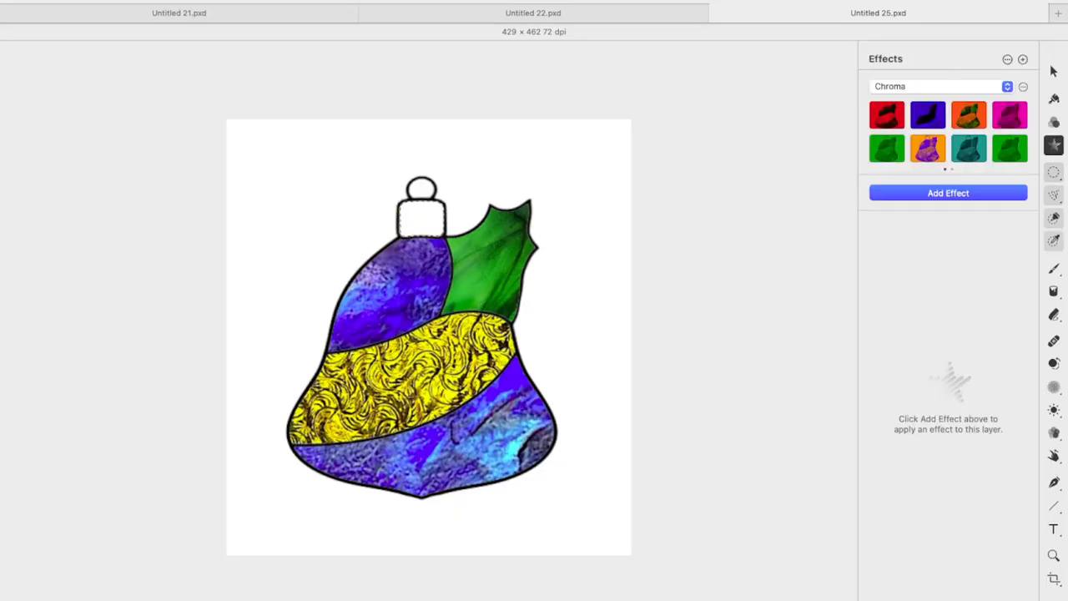
{"action": "left_click", "coordinate": [948, 193]}
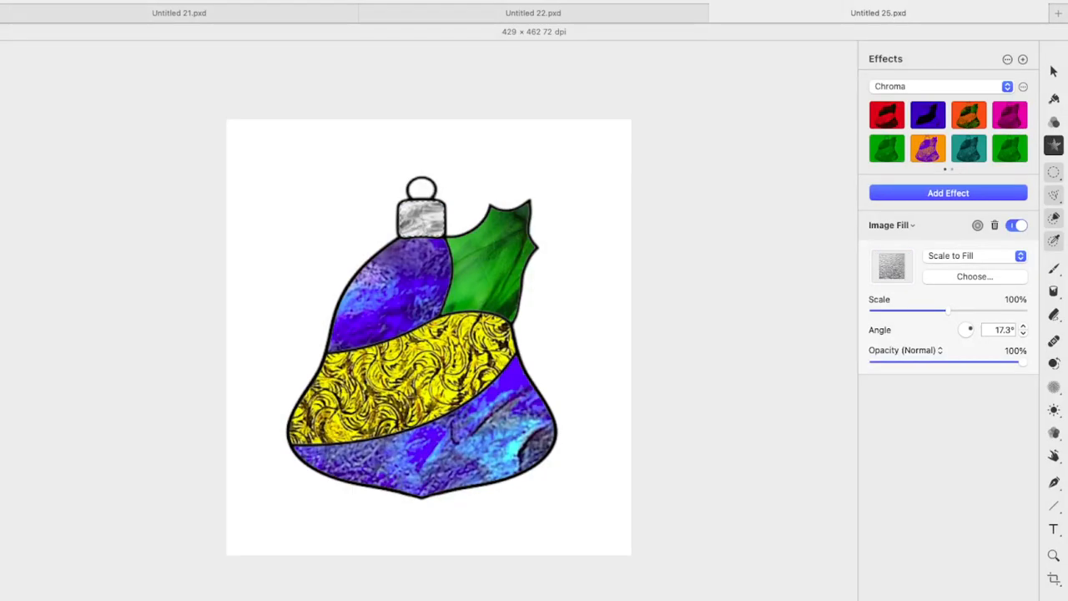
Adjust the cap's glass fill to a 248.2° angle, 74% scale and 98% opacity
{"action": "left_click_drag", "start_coordinate": [971, 328], "coordinate": [963, 333]}
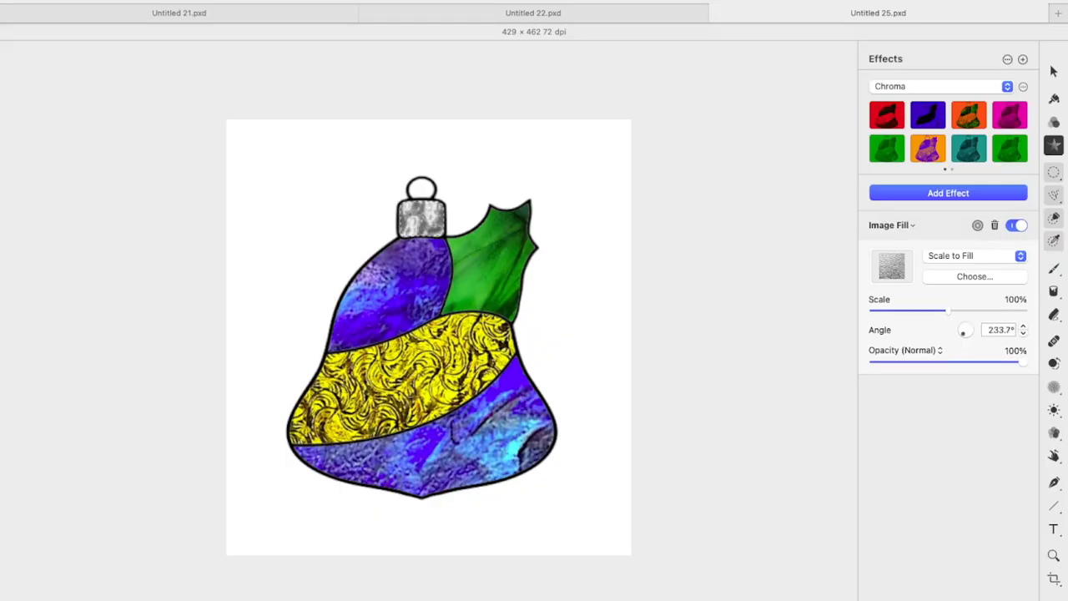
{"action": "left_click_drag", "start_coordinate": [963, 333], "coordinate": [964, 334]}
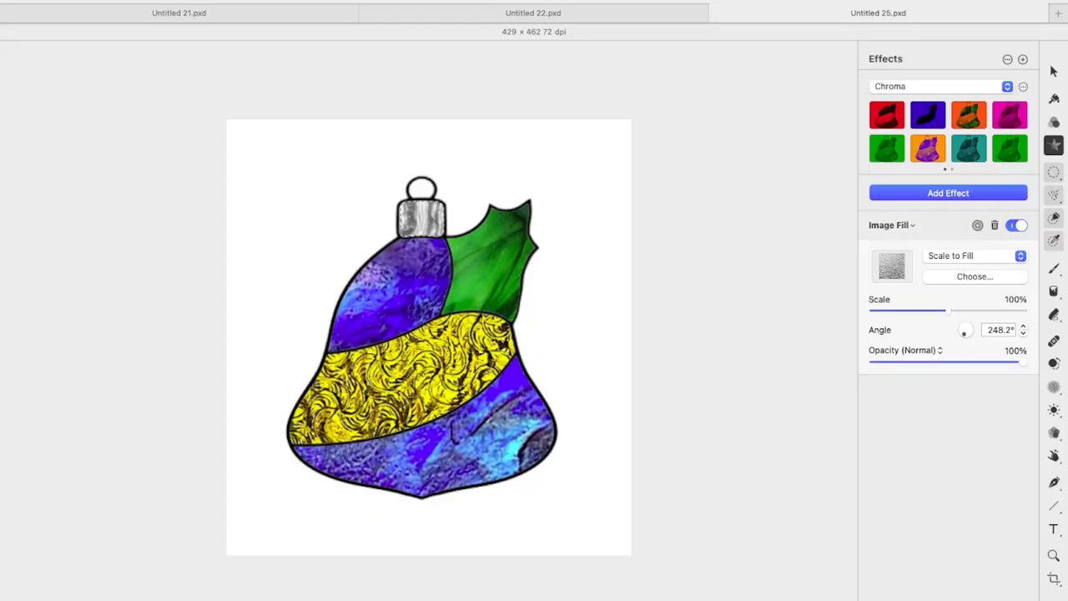
{"action": "left_click_drag", "start_coordinate": [1023, 363], "coordinate": [1002, 362]}
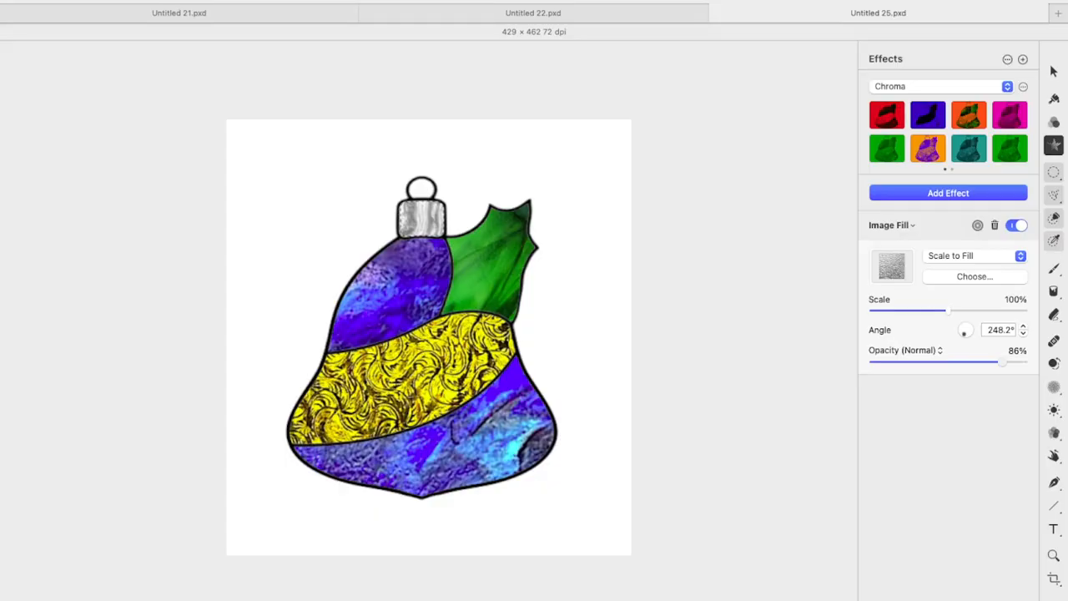
{"action": "left_click_drag", "start_coordinate": [1002, 362], "coordinate": [1021, 362]}
{"action": "left_click_drag", "start_coordinate": [948, 311], "coordinate": [928, 311]}
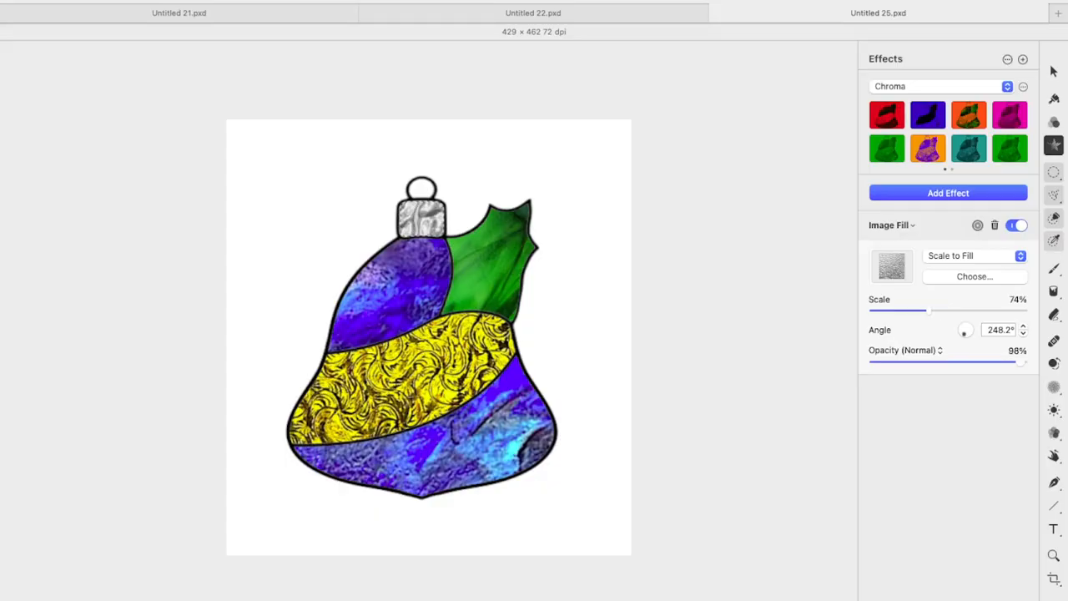
Select the entire coloured bell image, and in xmas bell working.pages move the second page's bell outline to X 2.25 in, Y 2.25 in
{"action": "key", "text": "super+a"}
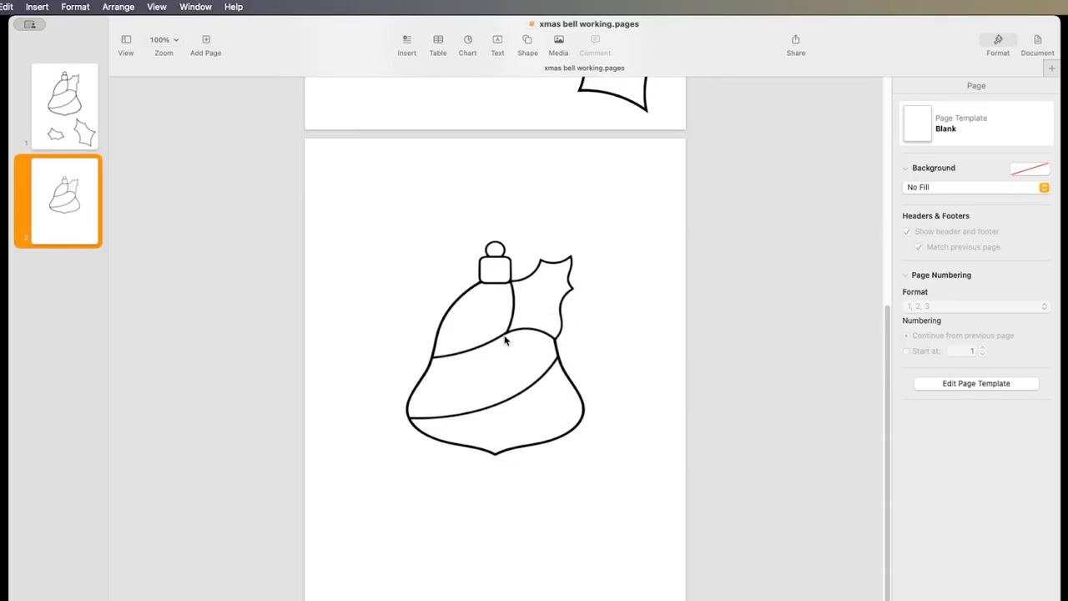
{"action": "mouse_move", "coordinate": [506, 339]}
{"action": "left_mouse_down"}
{"action": "mouse_move", "coordinate": [522, 337]}
{"action": "mouse_move", "coordinate": [494, 328]}
{"action": "mouse_move", "coordinate": [501, 362]}
{"action": "mouse_move", "coordinate": [494, 334]}
{"action": "left_mouse_up"}
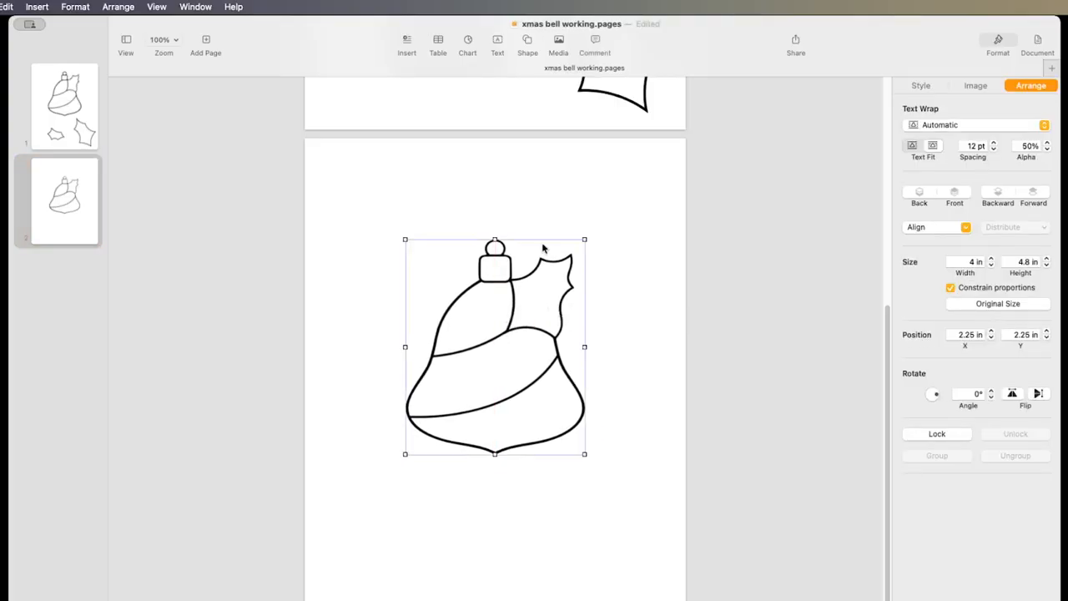